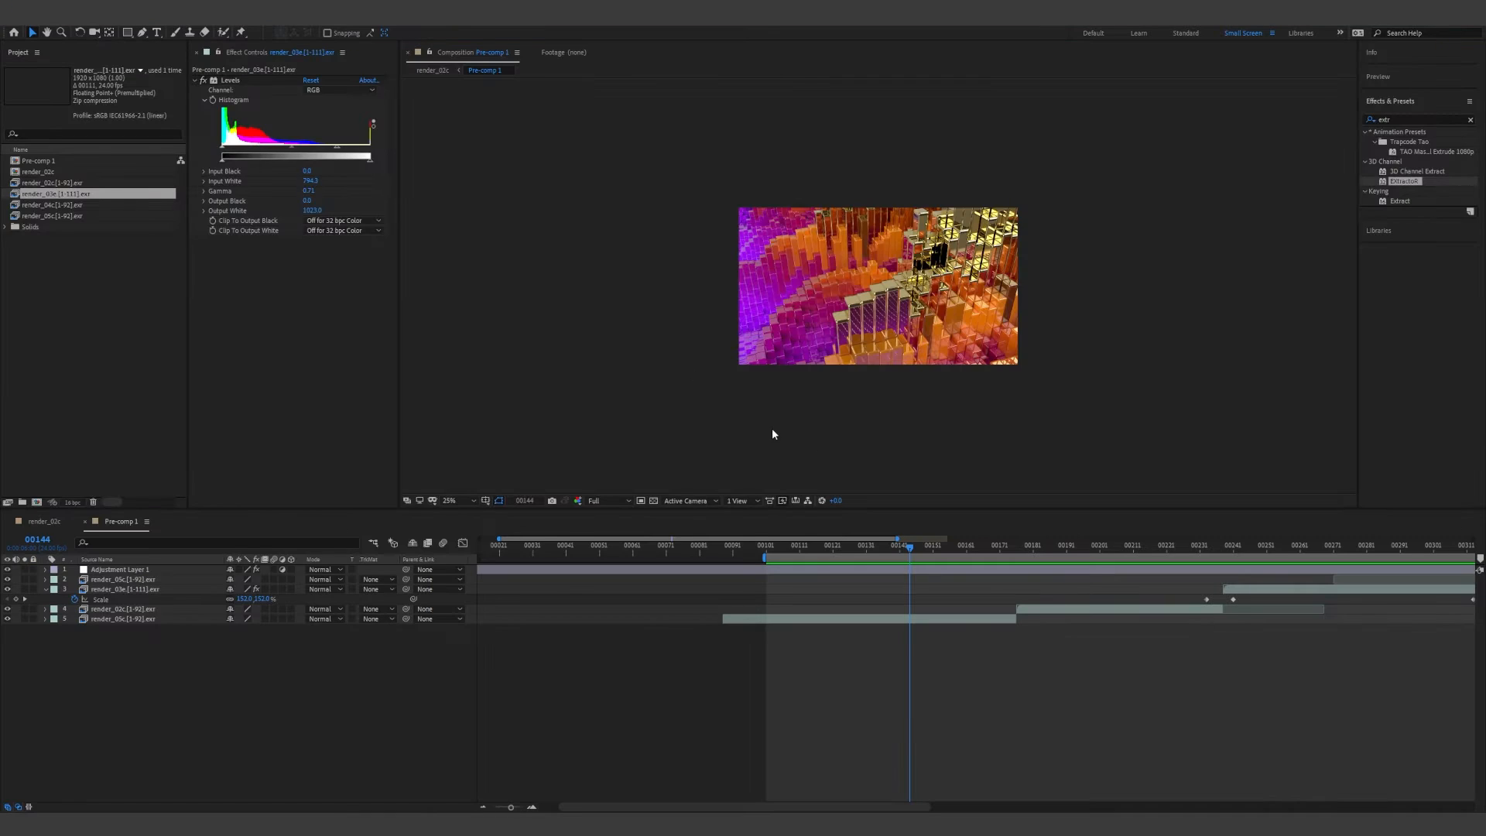
# - Scrub forward in the Pre-comp 1 timeline and toggle the refresh lock to preview the rendered shots
pyautogui.click(935, 551)
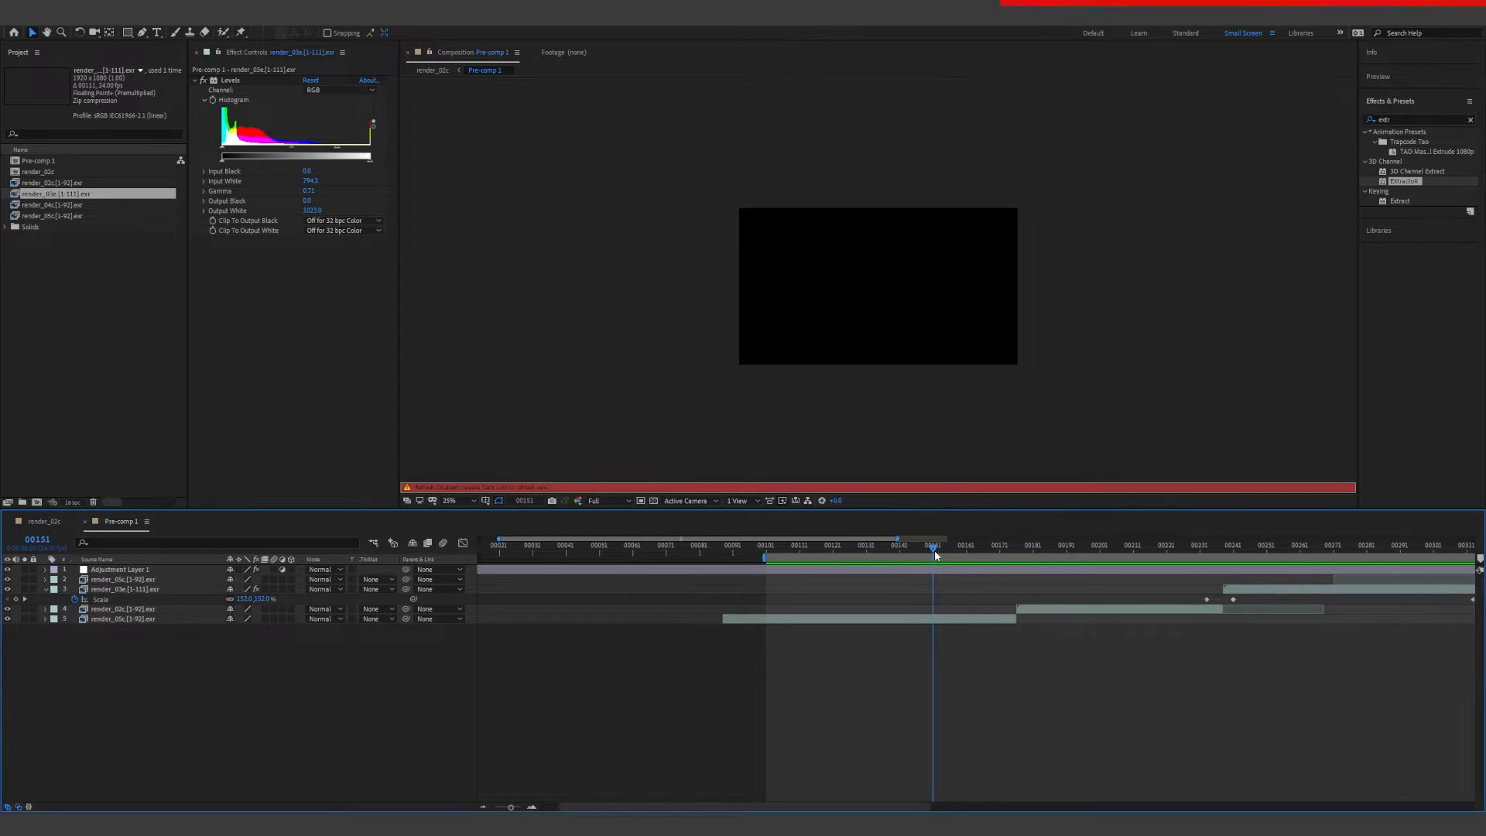
pyautogui.moveTo(935, 556); pyautogui.dragTo(938, 586)
pyautogui.press('capslock')
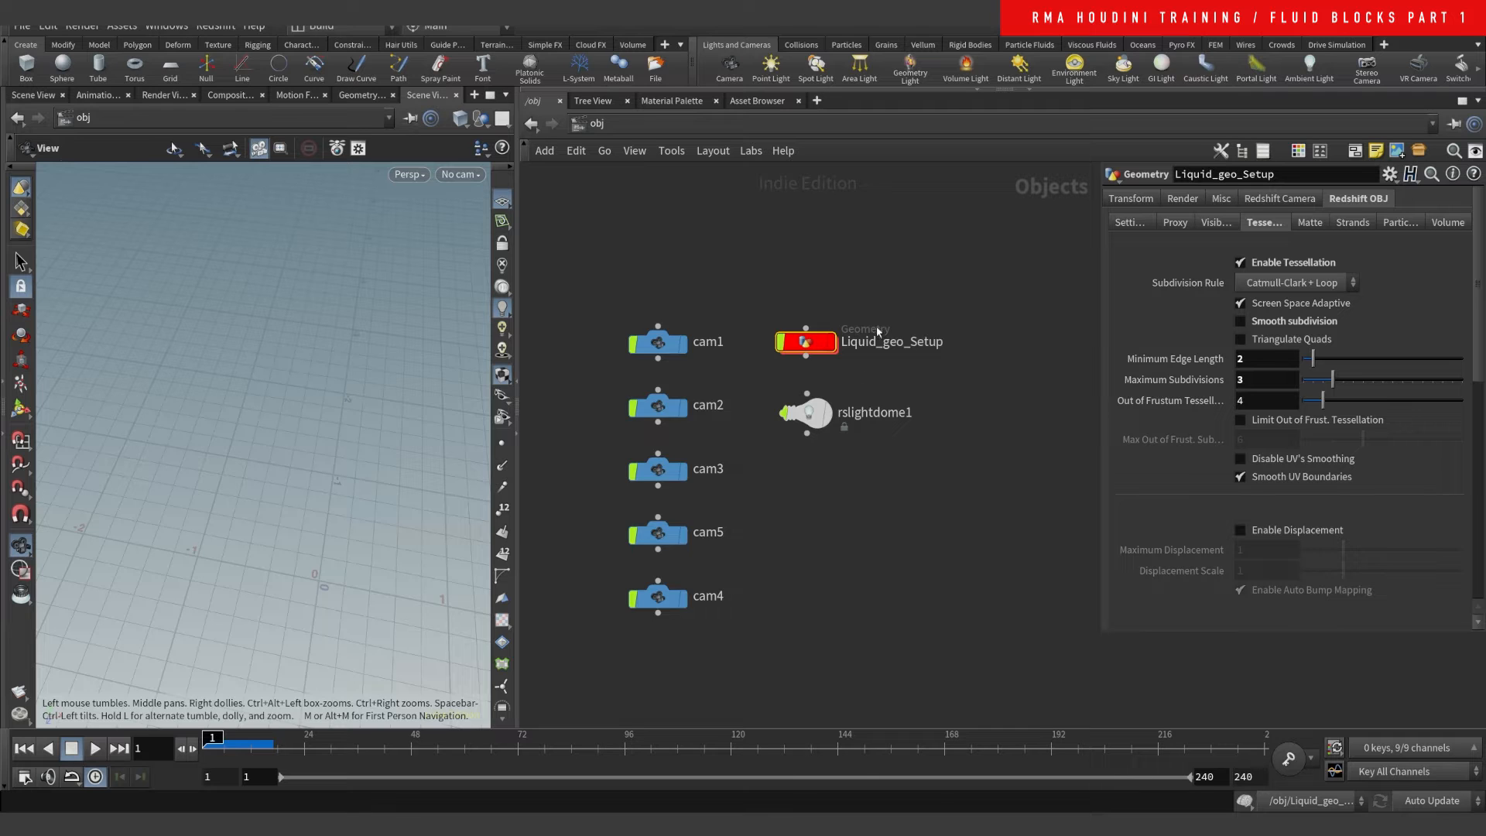
# - Switch to Houdini and look over the cameras, the Liquid_geo_Setup geometry and the rslightdome1 light at object level
pyautogui.moveTo(877, 328); pyautogui.dragTo(861, 346, button='middle')
pyautogui.moveTo(557, 252); pyautogui.dragTo(946, 674)
pyautogui.moveTo(736, 288); pyautogui.dragTo(767, 369, button='middle')
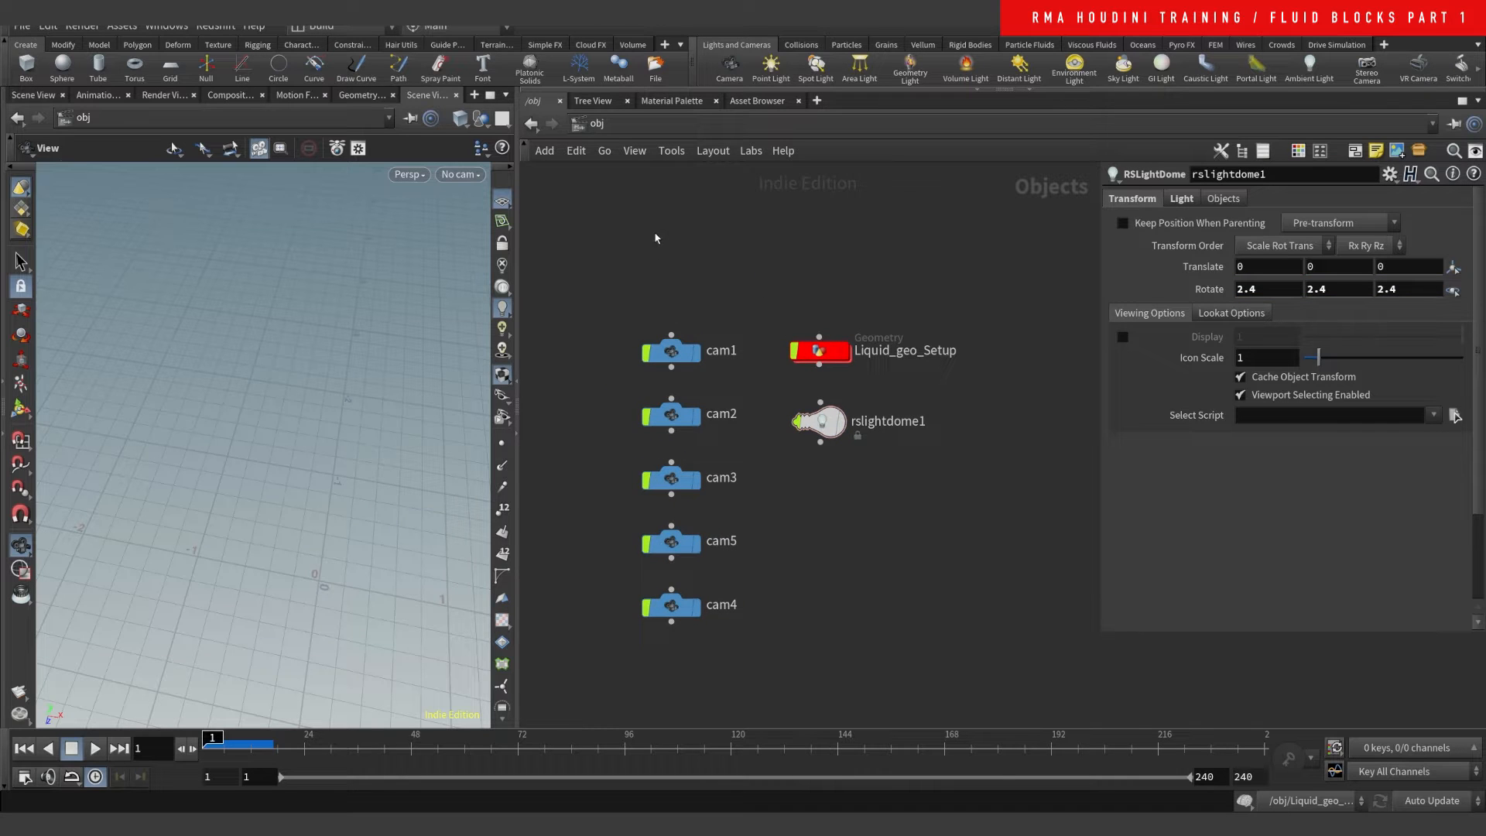
pyautogui.scroll(-2, 653, 231)
pyautogui.moveTo(582, 245); pyautogui.dragTo(903, 671)
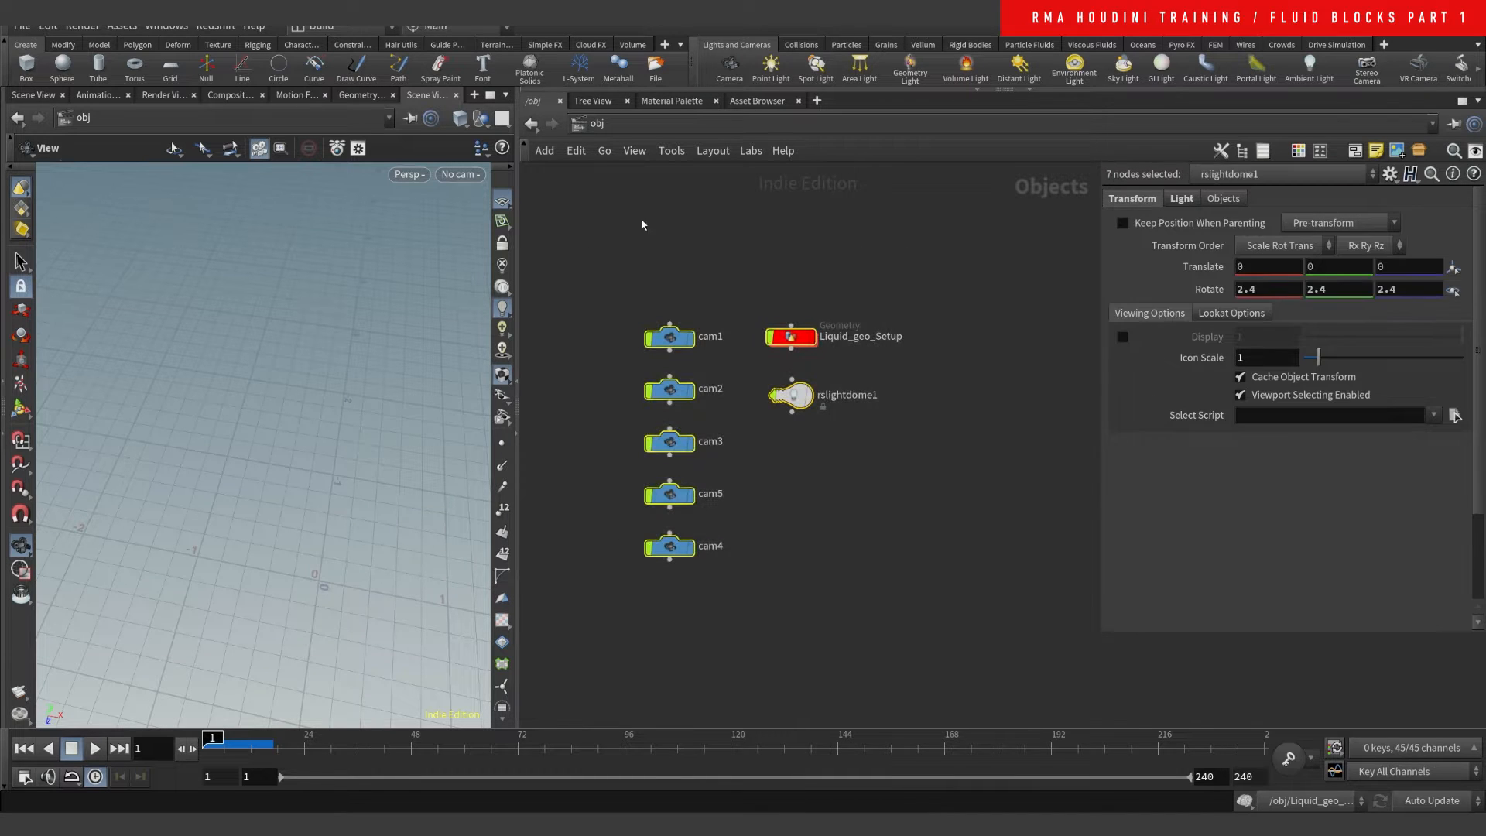
# - Enter the Liquid_geo_Setup network and survey its node chain up to the first node
pyautogui.doubleClick(794, 332)
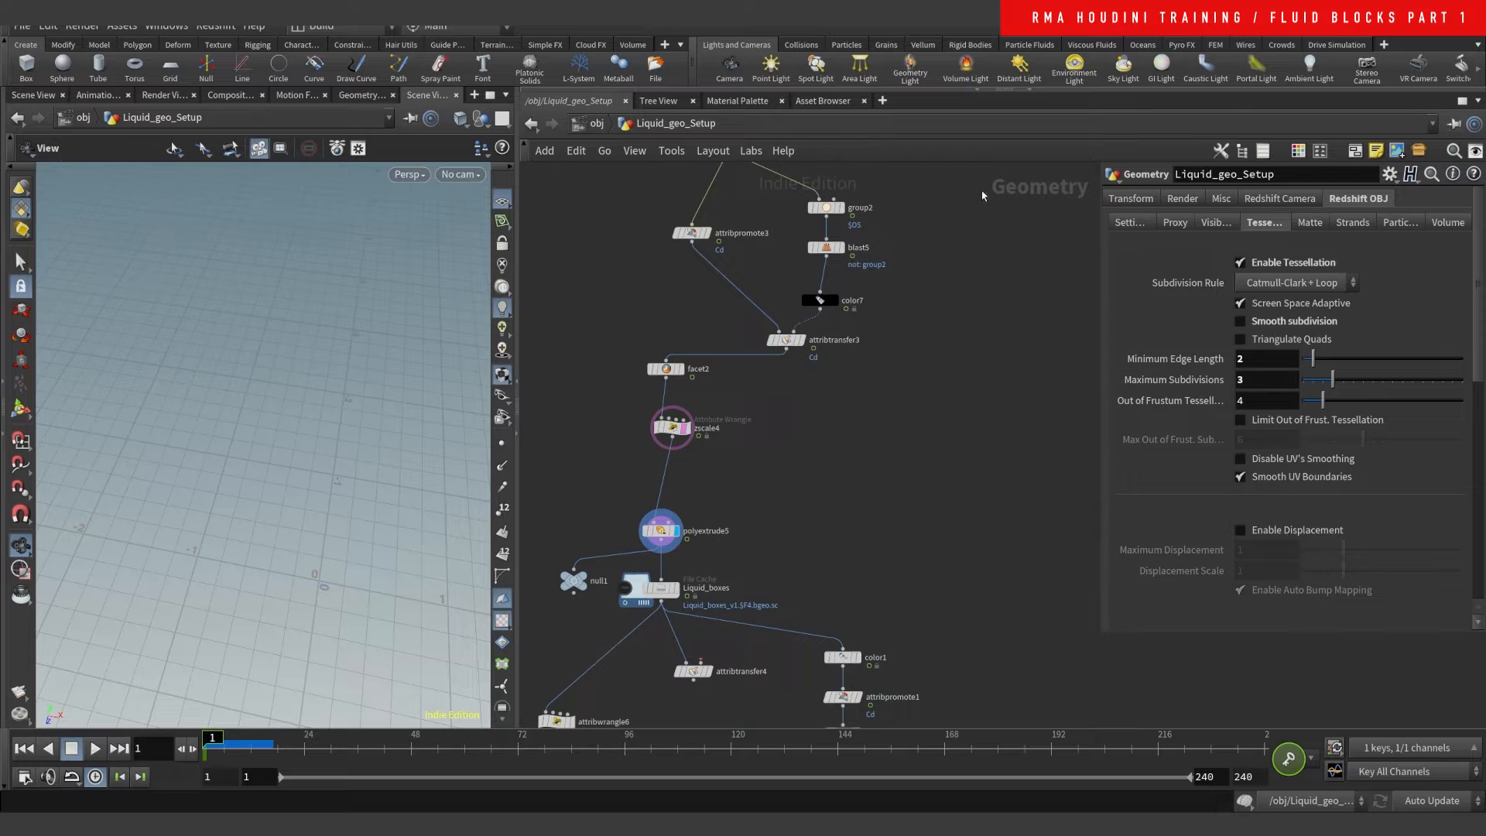
pyautogui.moveTo(983, 196); pyautogui.dragTo(954, 613, button='middle')
pyautogui.moveTo(892, 311); pyautogui.dragTo(926, 550, button='middle')
pyautogui.moveTo(836, 212); pyautogui.dragTo(883, 372, button='middle')
pyautogui.moveTo(817, 258)
pyautogui.mouseDown(button='right')
pyautogui.moveTo(745, 369)
pyautogui.moveTo(782, 323)
pyautogui.mouseUp(button='right')
pyautogui.moveTo(886, 299); pyautogui.dragTo(874, 392, button='middle')
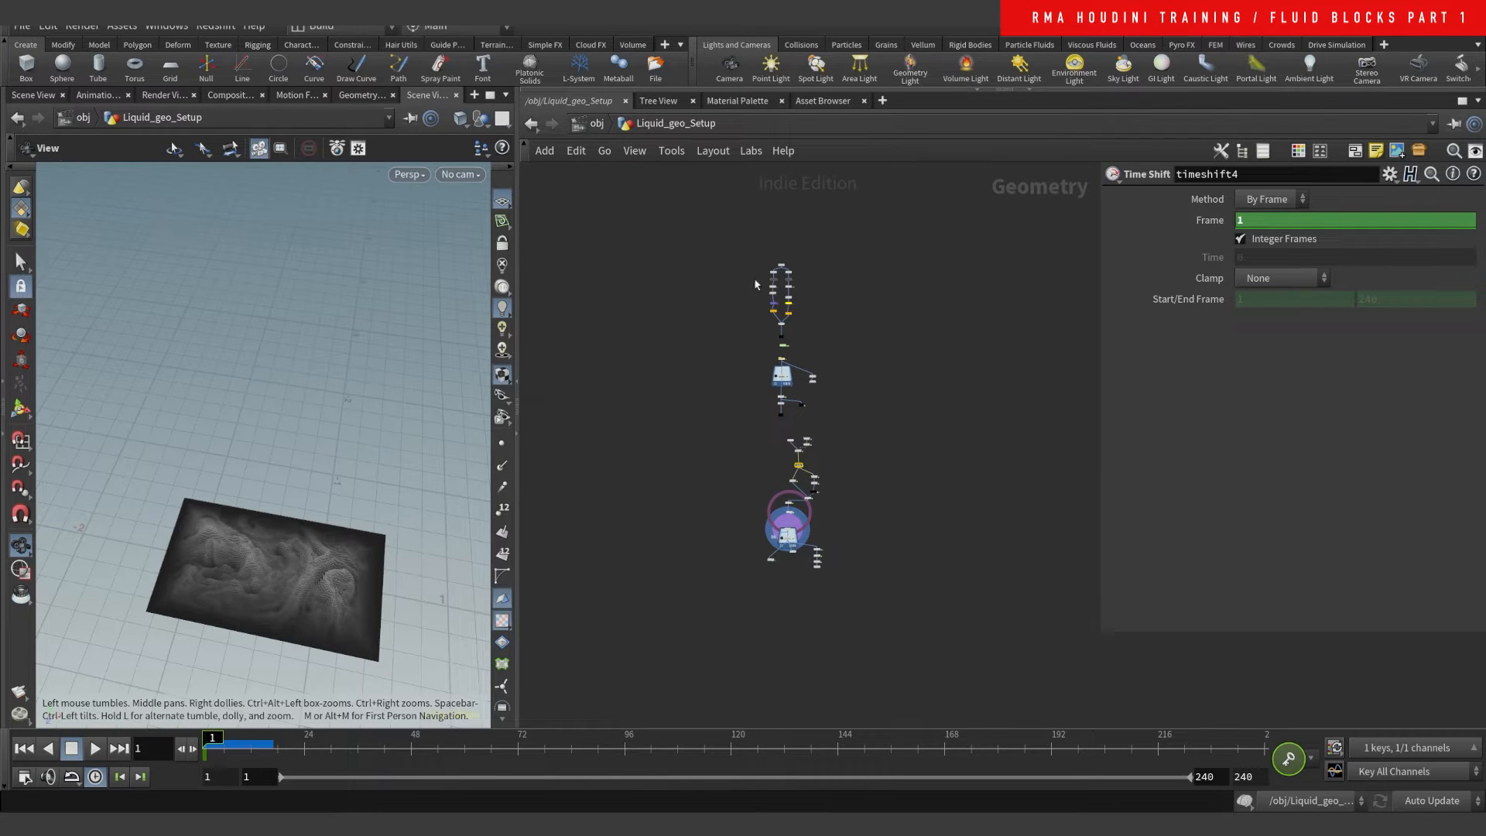
pyautogui.scroll(10, 777, 201)
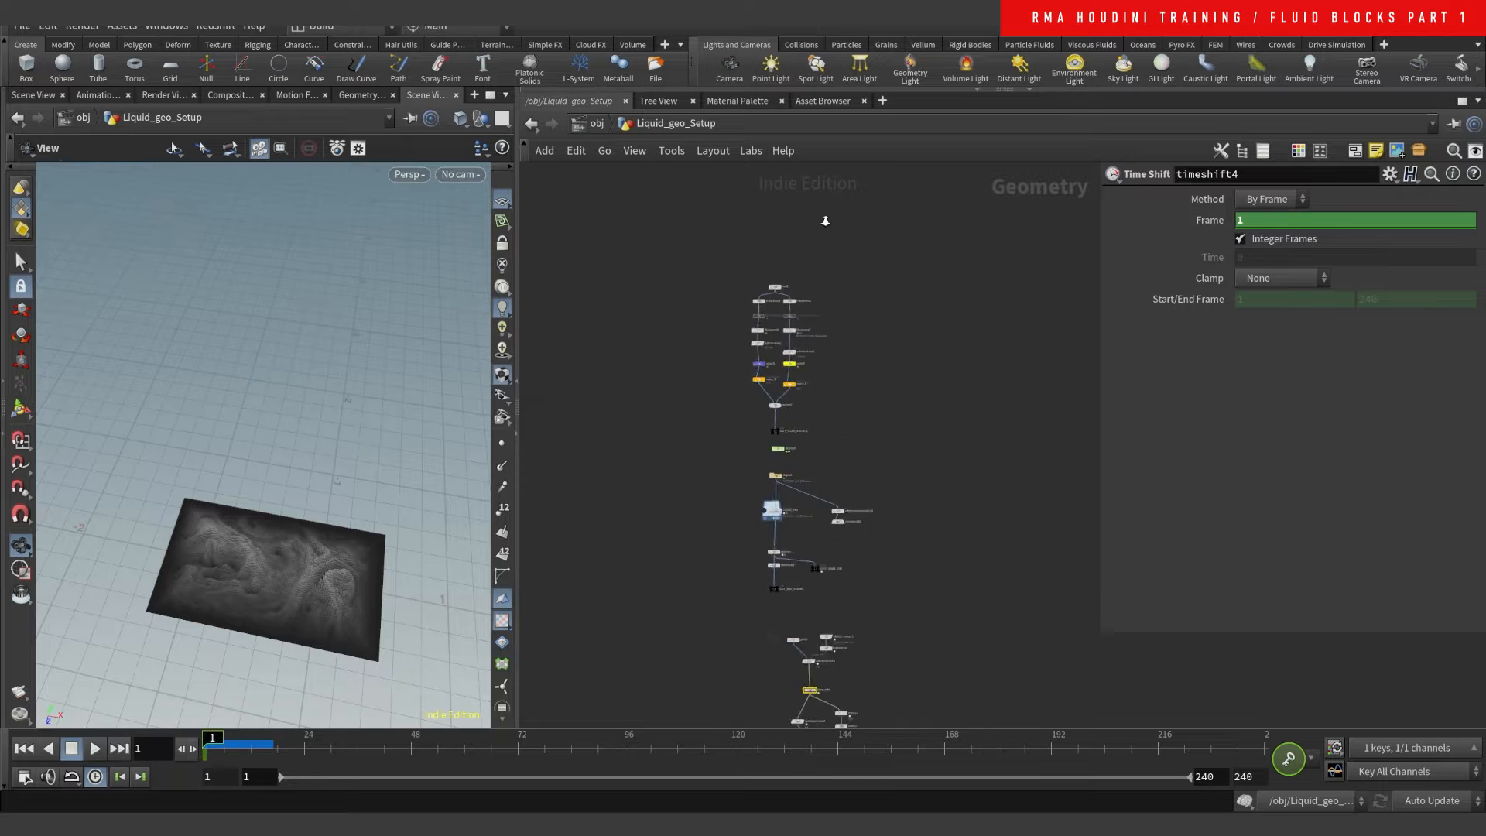
# - Display the box2 node that starts the source chain and examine the box from several angles
pyautogui.click(883, 399)
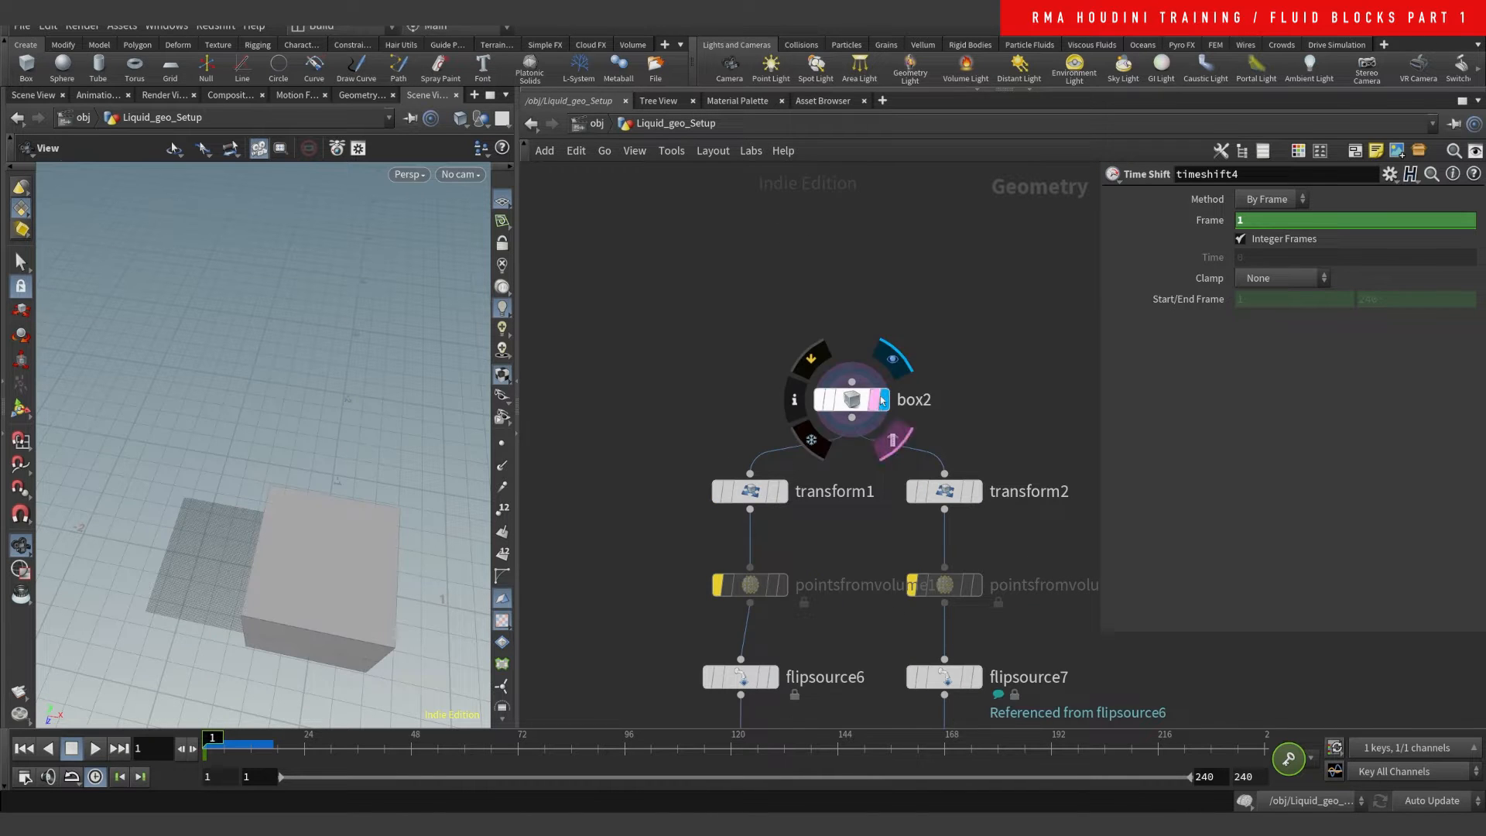
pyautogui.moveTo(340, 446); pyautogui.dragTo(341, 534, button='right')
pyautogui.moveTo(338, 572); pyautogui.dragTo(333, 497)
pyautogui.moveTo(347, 463); pyautogui.dragTo(326, 333, button='middle')
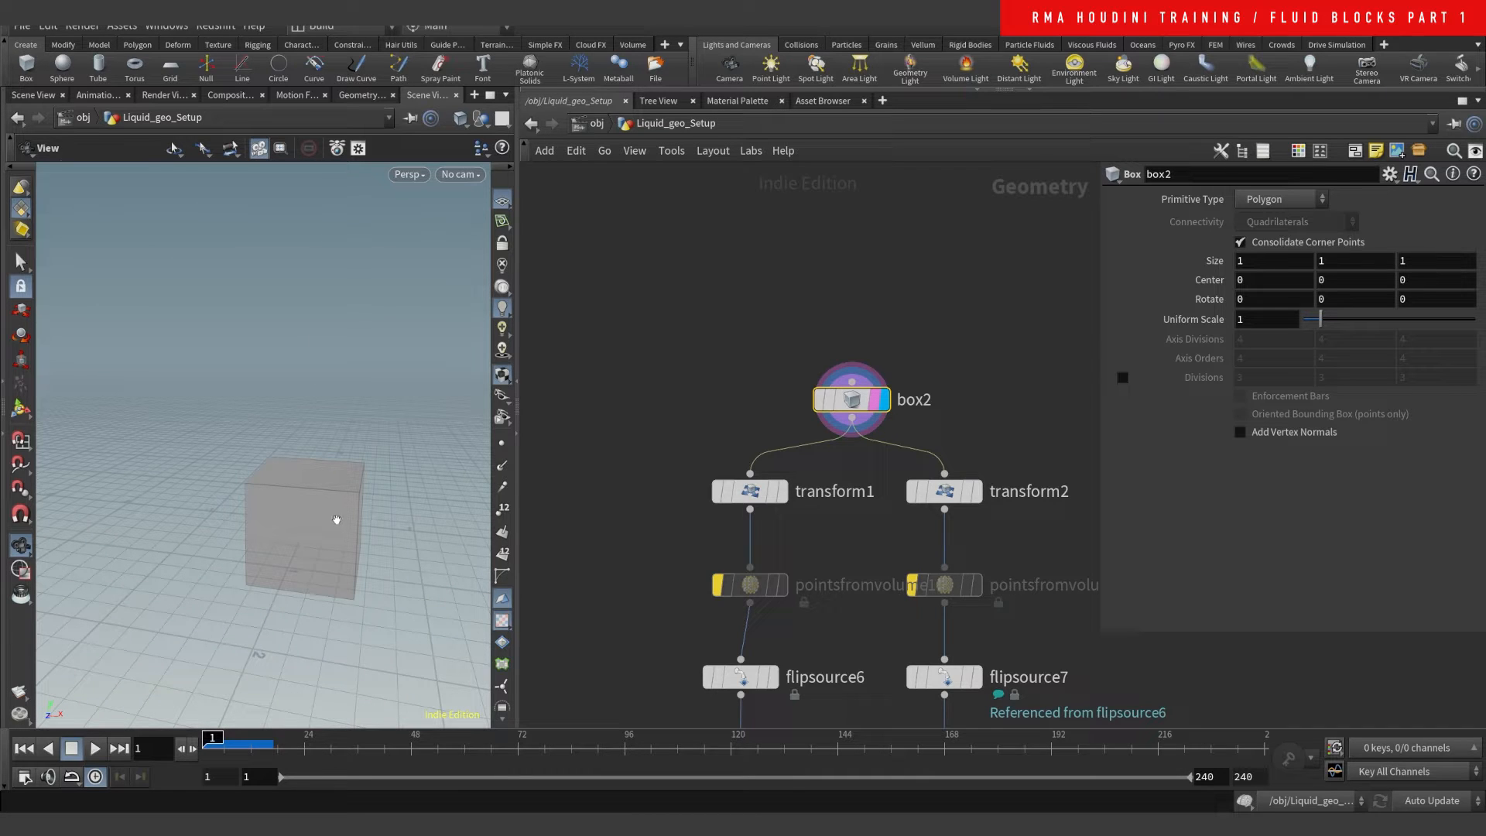
# - Display transform1 and transform2 in turn to examine the two flattened boxes made from box2
pyautogui.moveTo(912, 339); pyautogui.dragTo(879, 225, button='middle')
pyautogui.click(752, 379)
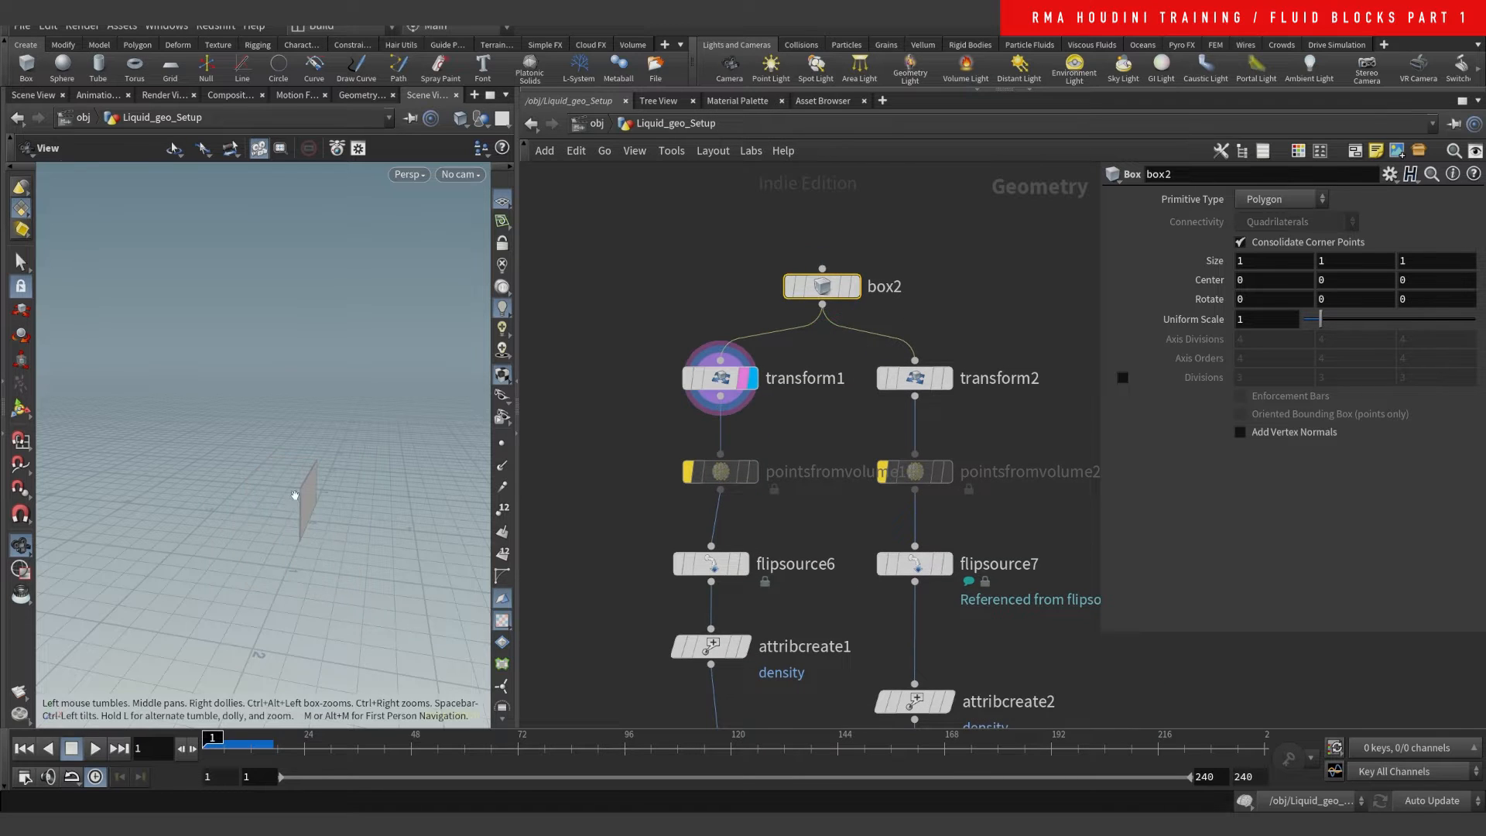
pyautogui.moveTo(294, 495); pyautogui.dragTo(268, 469)
pyautogui.moveTo(368, 431); pyautogui.dragTo(315, 431)
pyautogui.click(946, 379)
pyautogui.scroll(-4, 642, 345)
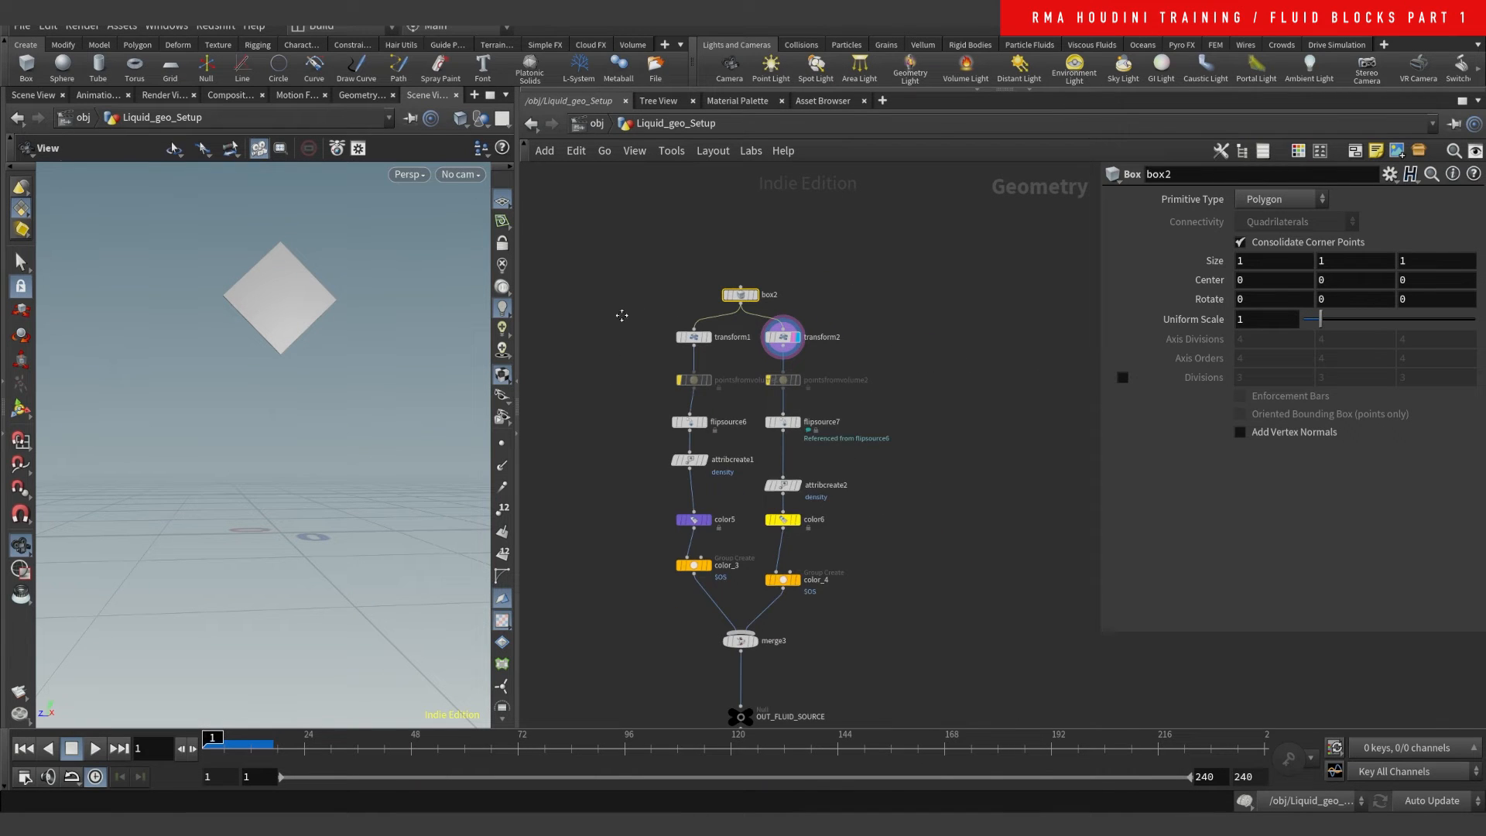
# - Add a merge node beside the source chains, connect transform1 and transform2 to it, and display the merged boxes
pyautogui.moveTo(620, 316); pyautogui.dragTo(642, 303, button='middle')
pyautogui.click(958, 380)
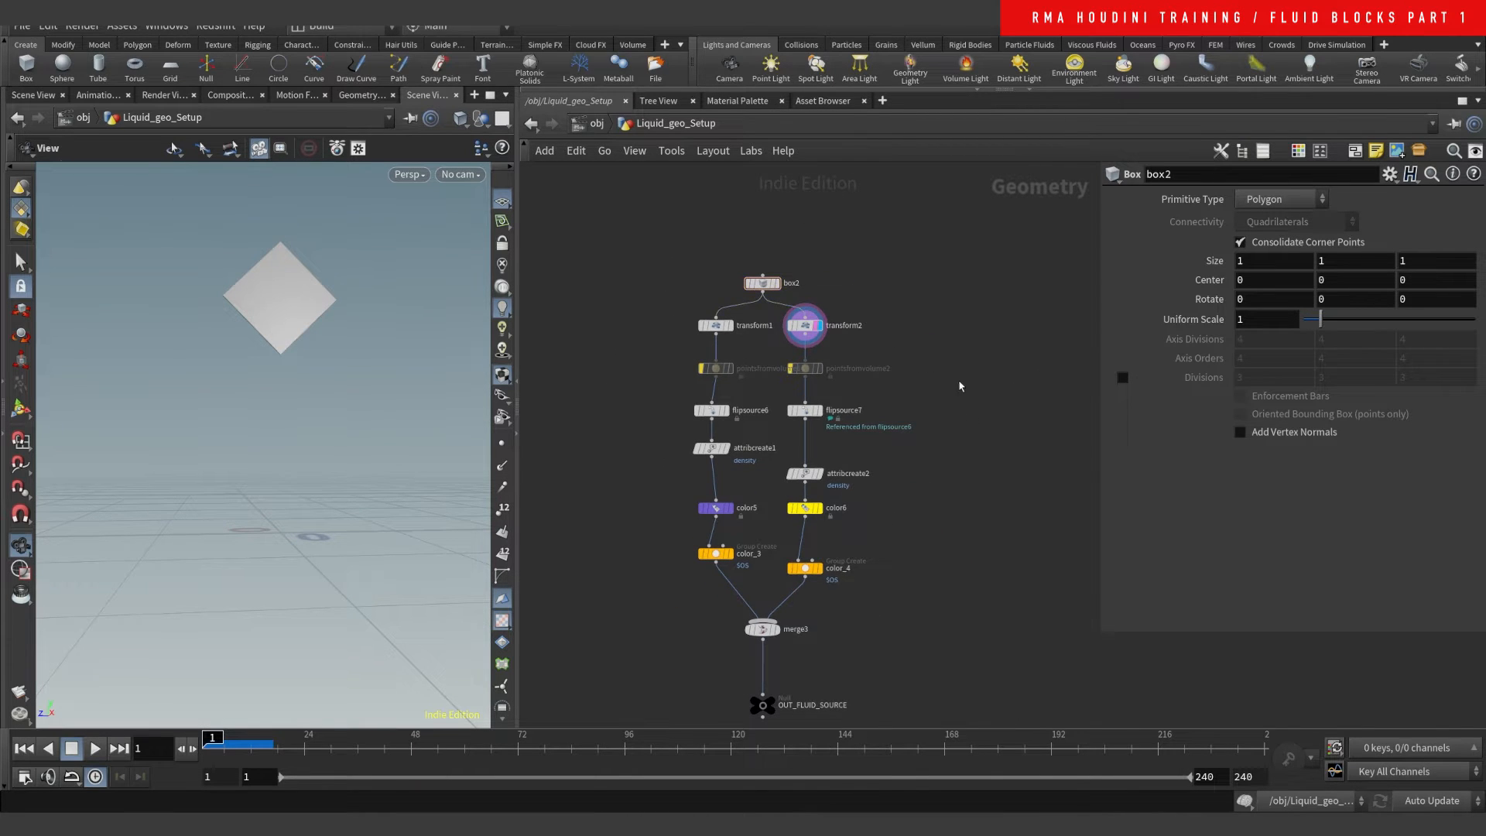
pyautogui.press('Tab')
pyautogui.press('Escape')
pyautogui.press('Tab')
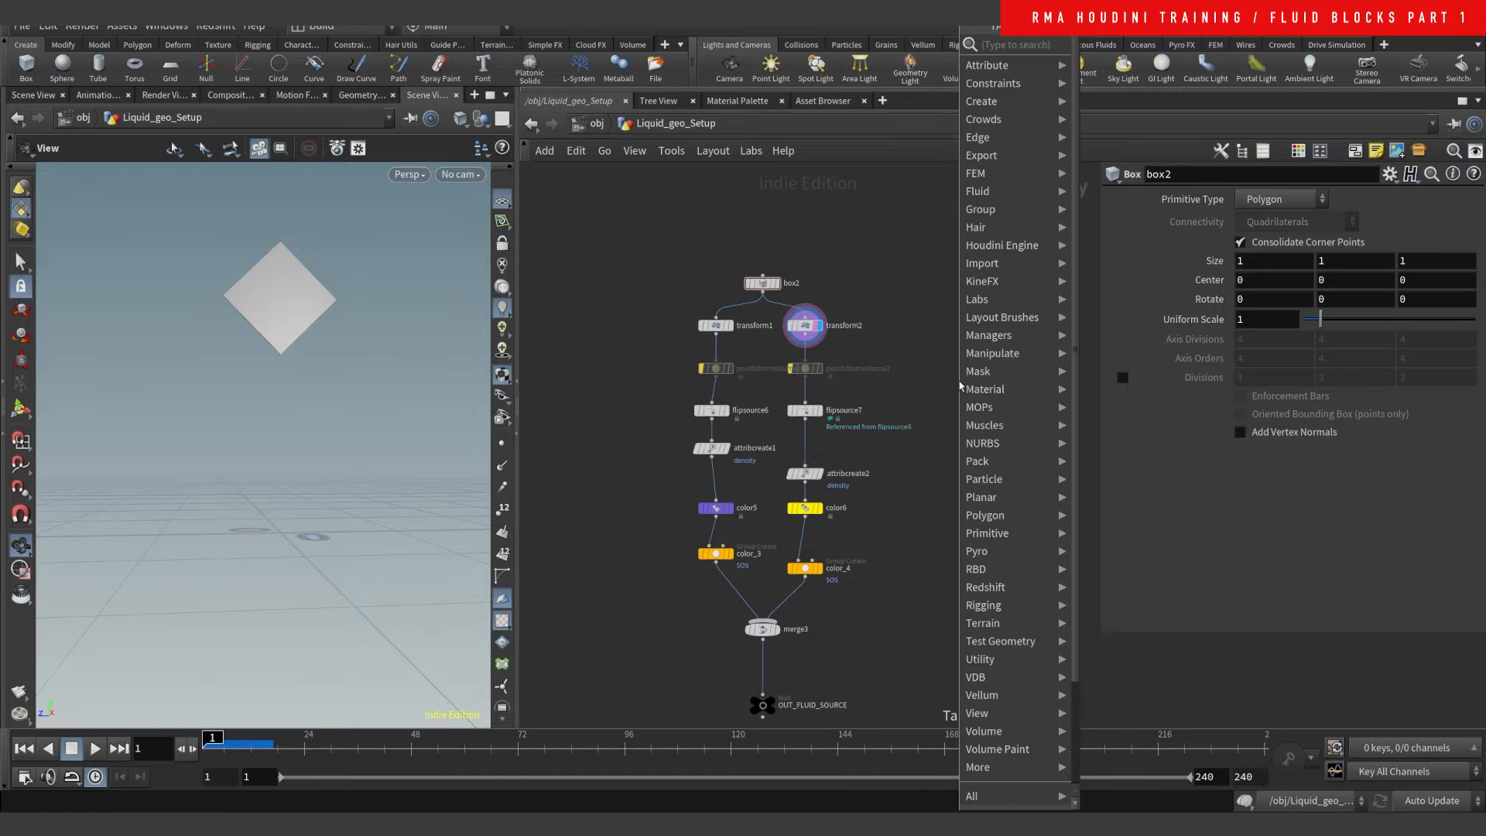
pyautogui.write('merge')
pyautogui.press('Return')
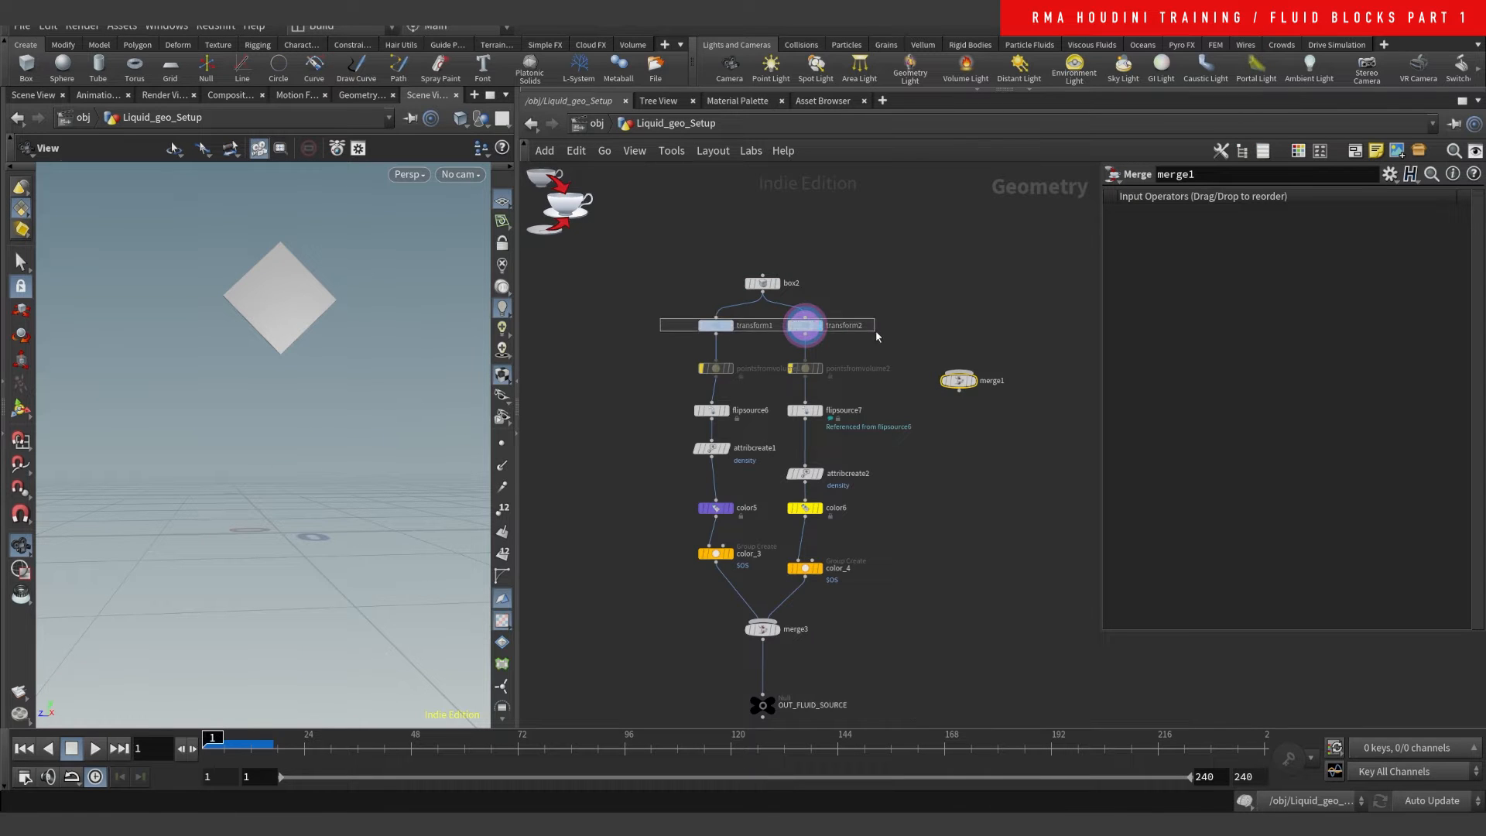
pyautogui.moveTo(659, 319); pyautogui.dragTo(854, 343)
pyautogui.click(805, 335)
pyautogui.click(959, 373)
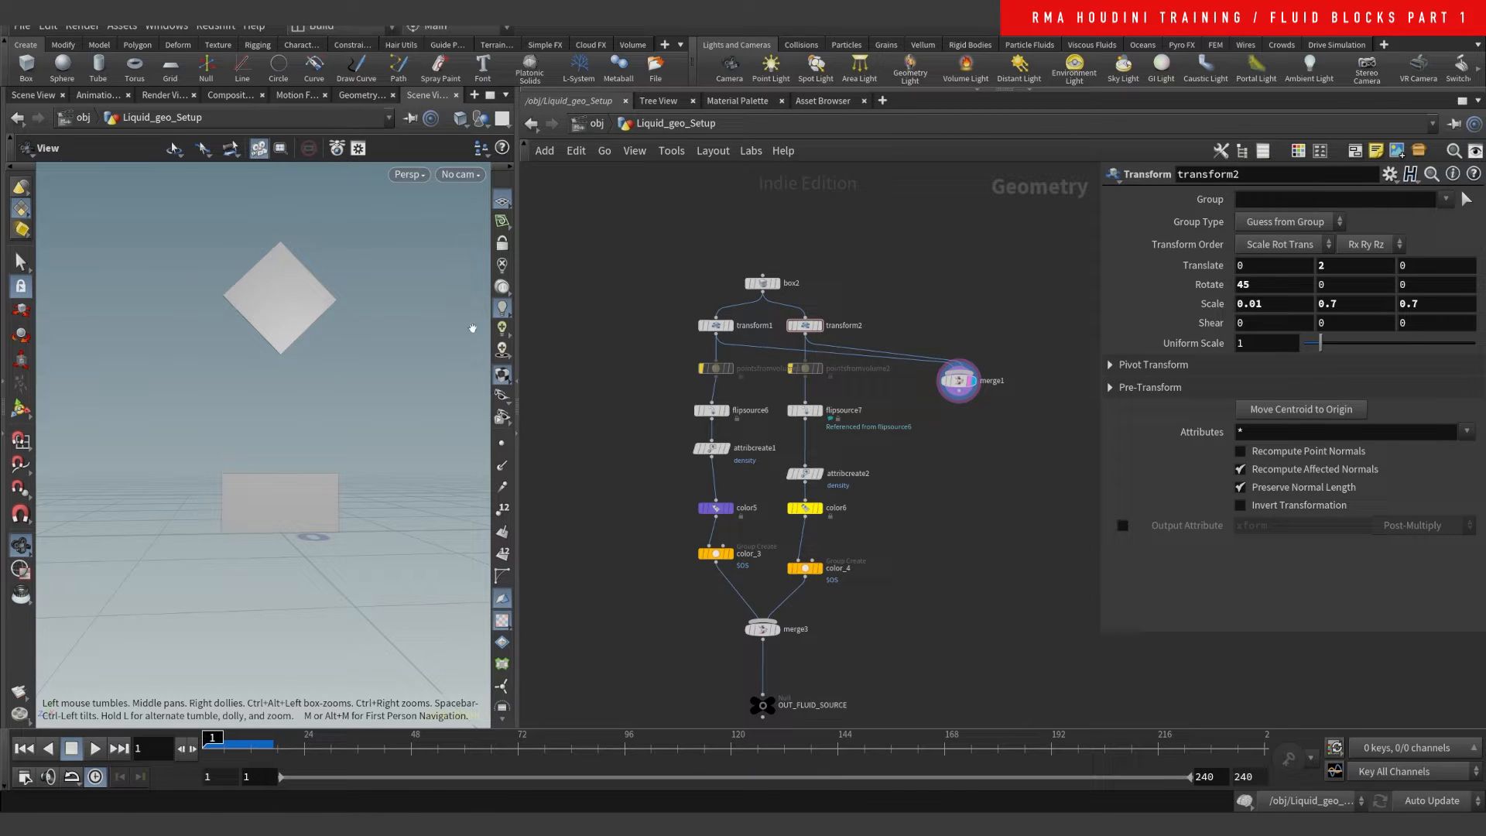
# - Capture a screen snip covering the viewport and the node network with Snipping Tool
pyautogui.press('Print')
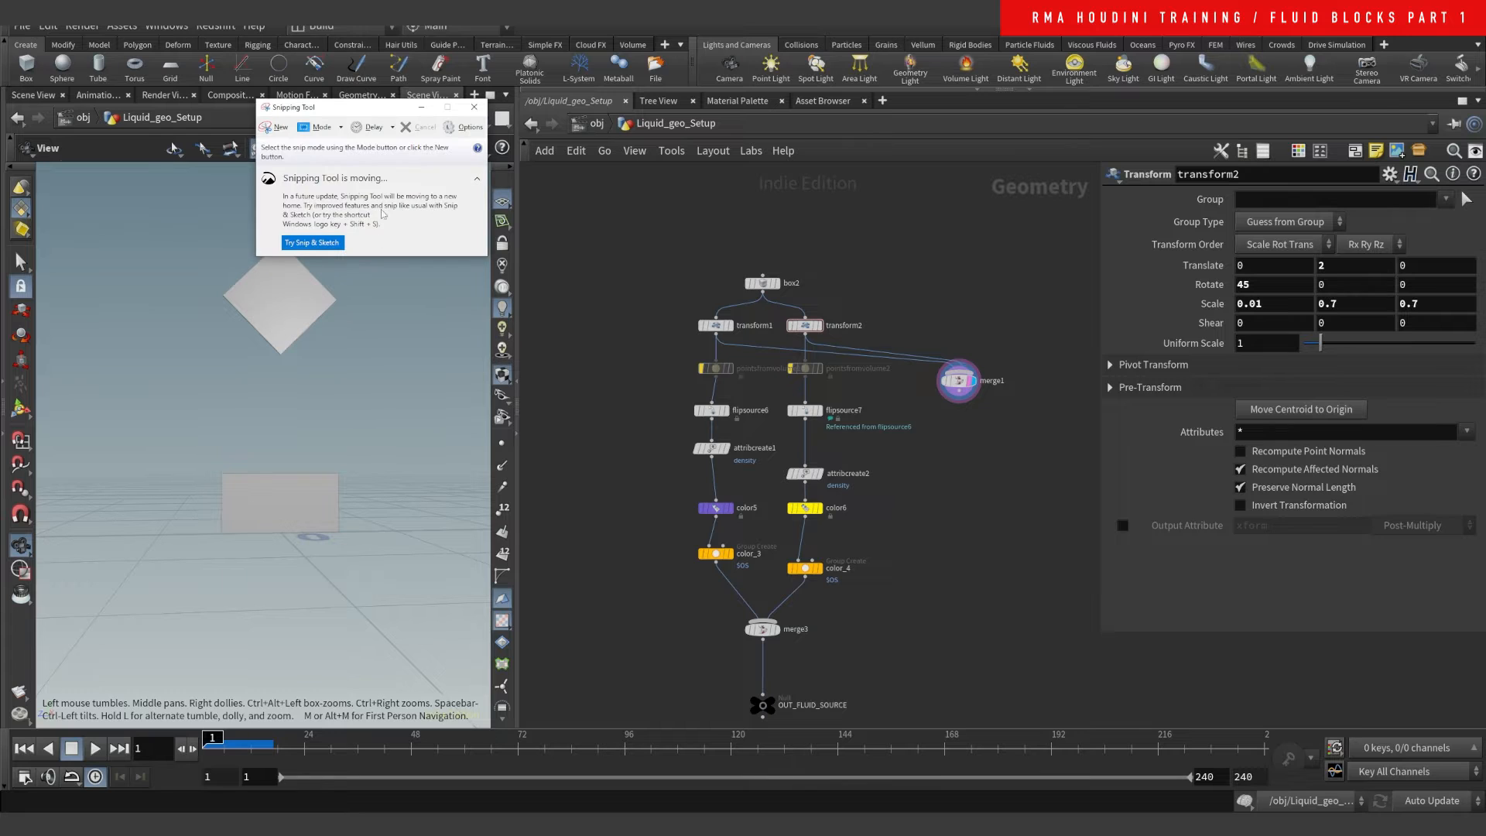
pyautogui.click(276, 127)
pyautogui.moveTo(66, 183); pyautogui.dragTo(1194, 790)
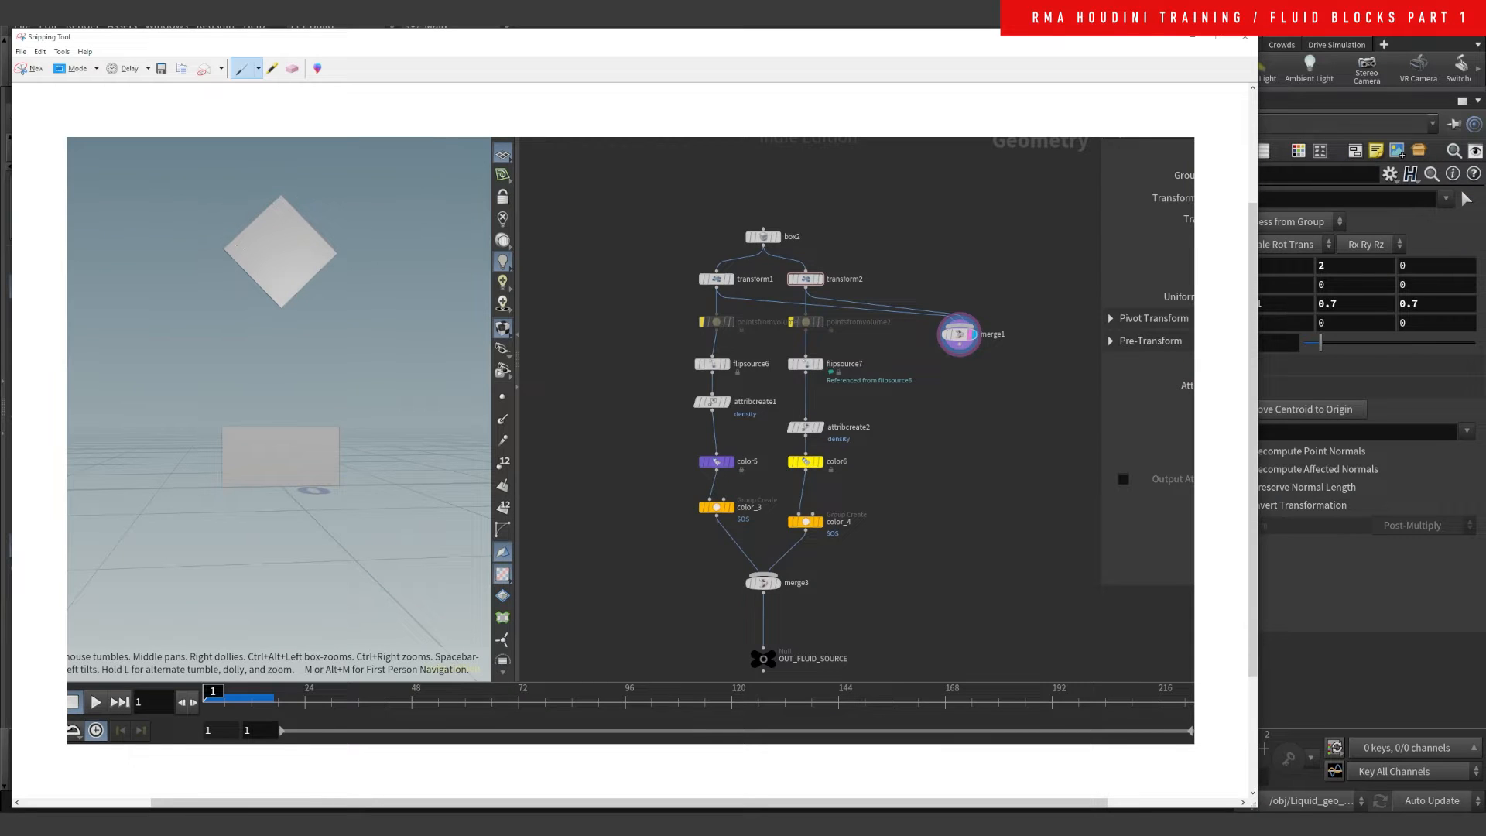
# - Outline both boxes on the snip and sketch a downward arrow between them with swirling flow lines
pyautogui.moveTo(229, 250)
pyautogui.mouseDown()
pyautogui.moveTo(288, 198)
pyautogui.moveTo(332, 246)
pyautogui.moveTo(297, 301)
pyautogui.moveTo(236, 243)
pyautogui.moveTo(281, 310)
pyautogui.moveTo(282, 384)
pyautogui.mouseUp()
pyautogui.moveTo(233, 426)
pyautogui.mouseDown()
pyautogui.moveTo(230, 503)
pyautogui.moveTo(329, 479)
pyautogui.moveTo(247, 486)
pyautogui.mouseUp()
pyautogui.moveTo(287, 379)
pyautogui.mouseDown()
pyautogui.moveTo(265, 466)
pyautogui.moveTo(258, 414)
pyautogui.mouseUp()
pyautogui.moveTo(425, 182)
pyautogui.mouseDown()
pyautogui.moveTo(418, 345)
pyautogui.moveTo(443, 316)
pyautogui.mouseUp()
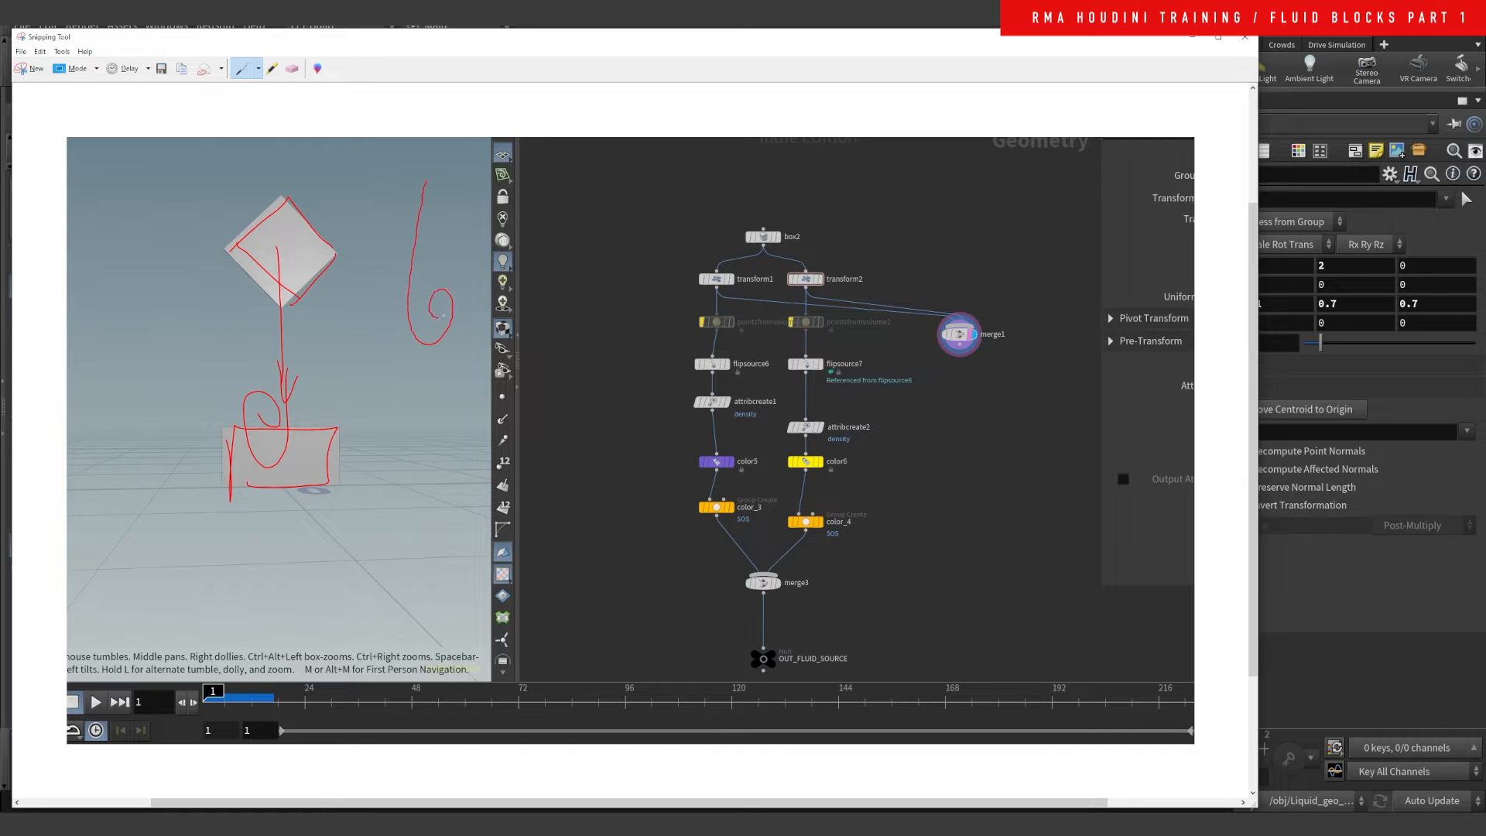
pyautogui.moveTo(395, 201)
pyautogui.mouseDown()
pyautogui.moveTo(385, 391)
pyautogui.moveTo(406, 350)
pyautogui.mouseUp()
# - Annotate the snip with density 555 beside the upper box and 1000 and 1K beside the lower one
pyautogui.moveTo(235, 462); pyautogui.dragTo(184, 504)
pyautogui.moveTo(148, 309); pyautogui.dragTo(144, 319)
pyautogui.moveTo(177, 246); pyautogui.dragTo(193, 254)
pyautogui.moveTo(197, 239); pyautogui.dragTo(184, 253)
pyautogui.moveTo(179, 455); pyautogui.dragTo(170, 480)
pyautogui.moveTo(184, 447); pyautogui.dragTo(198, 410)
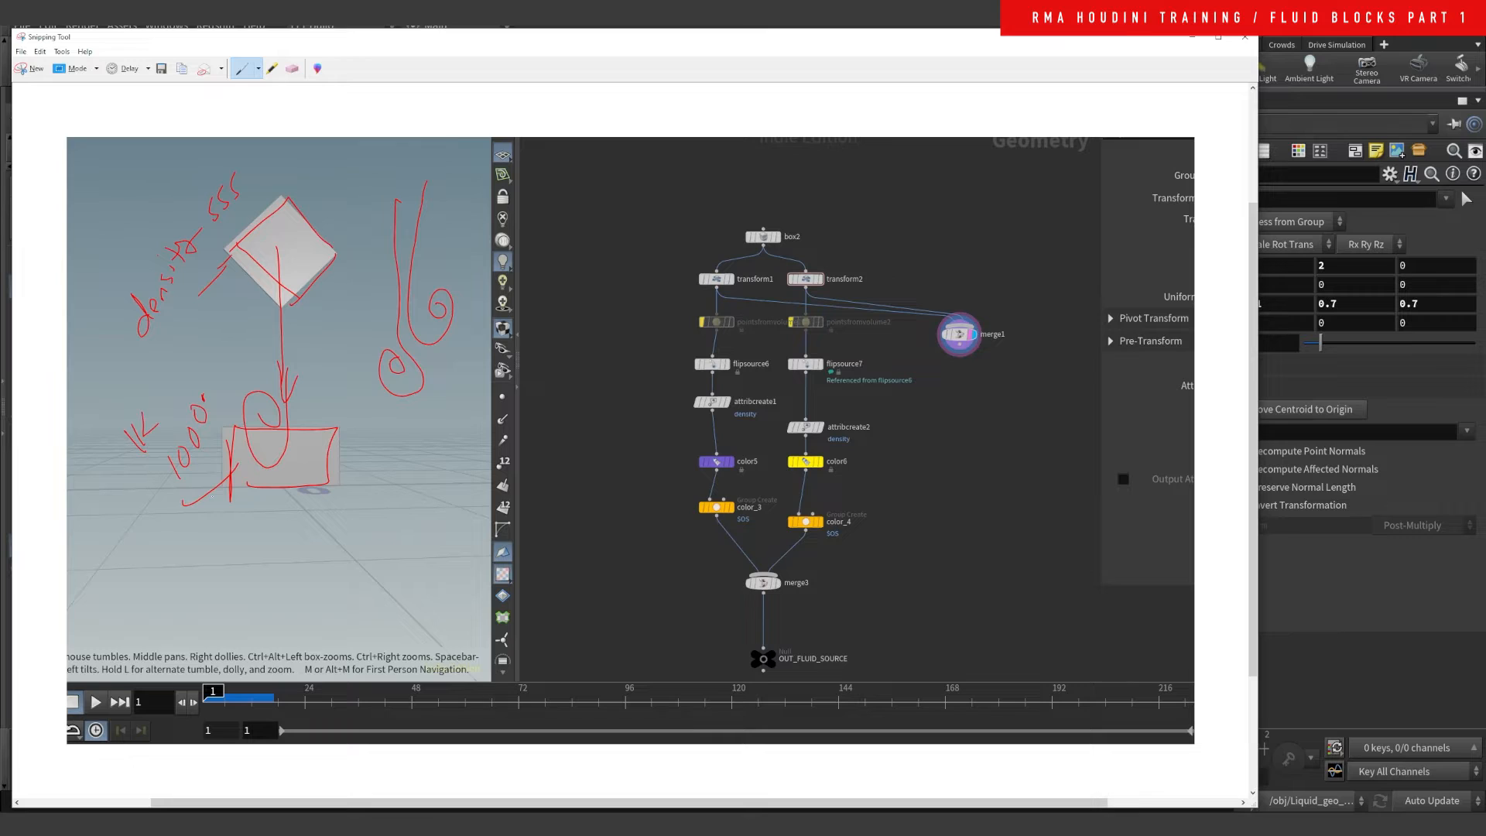
# - Add another swirl, mark the source nodes on the snip, and close the annotated snip
pyautogui.moveTo(410, 428)
pyautogui.mouseDown()
pyautogui.moveTo(468, 290)
pyautogui.moveTo(442, 300)
pyautogui.mouseUp()
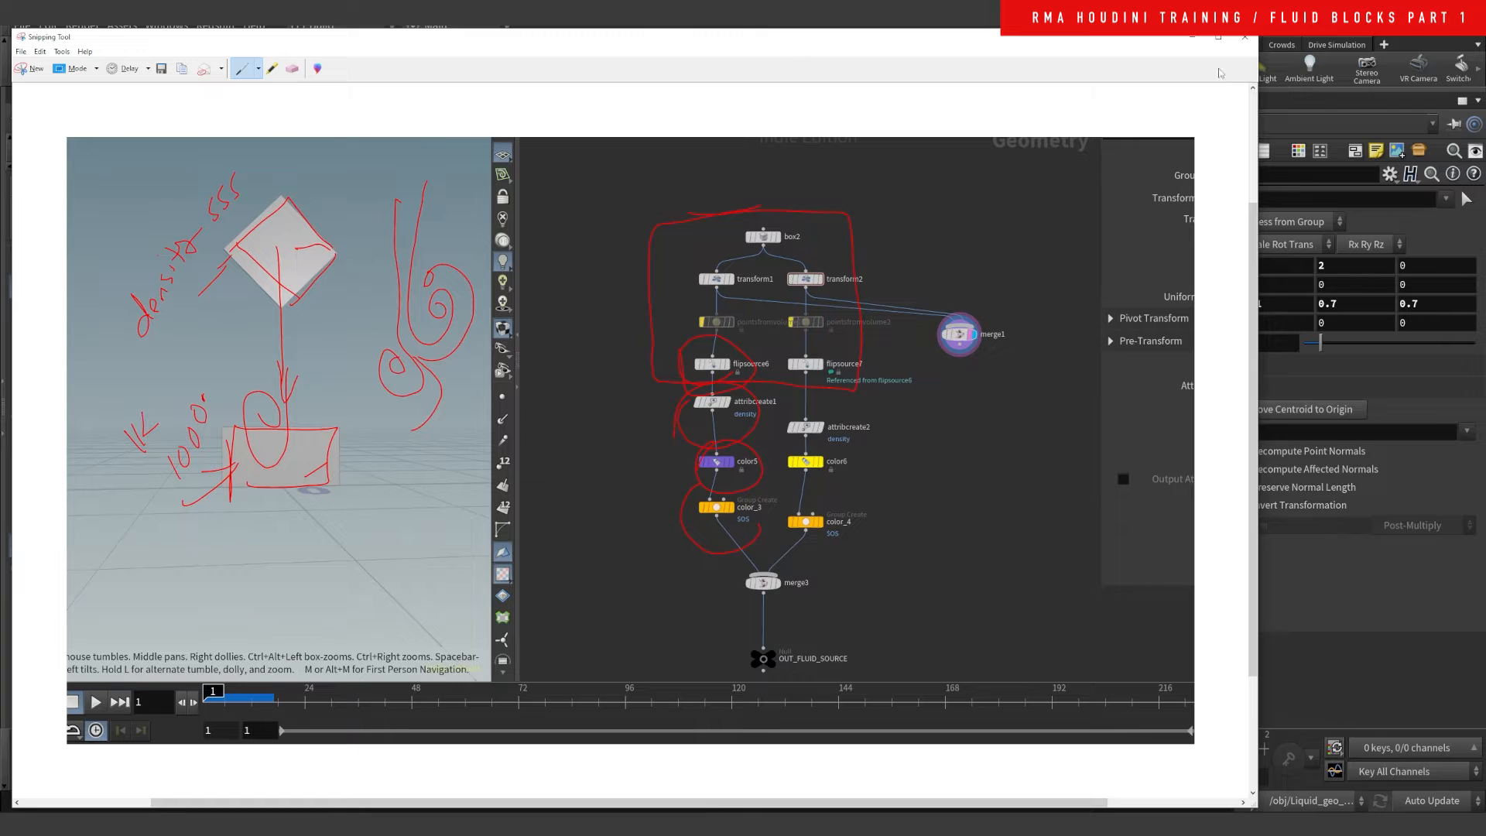
pyautogui.click(1245, 36)
pyautogui.click(691, 428)
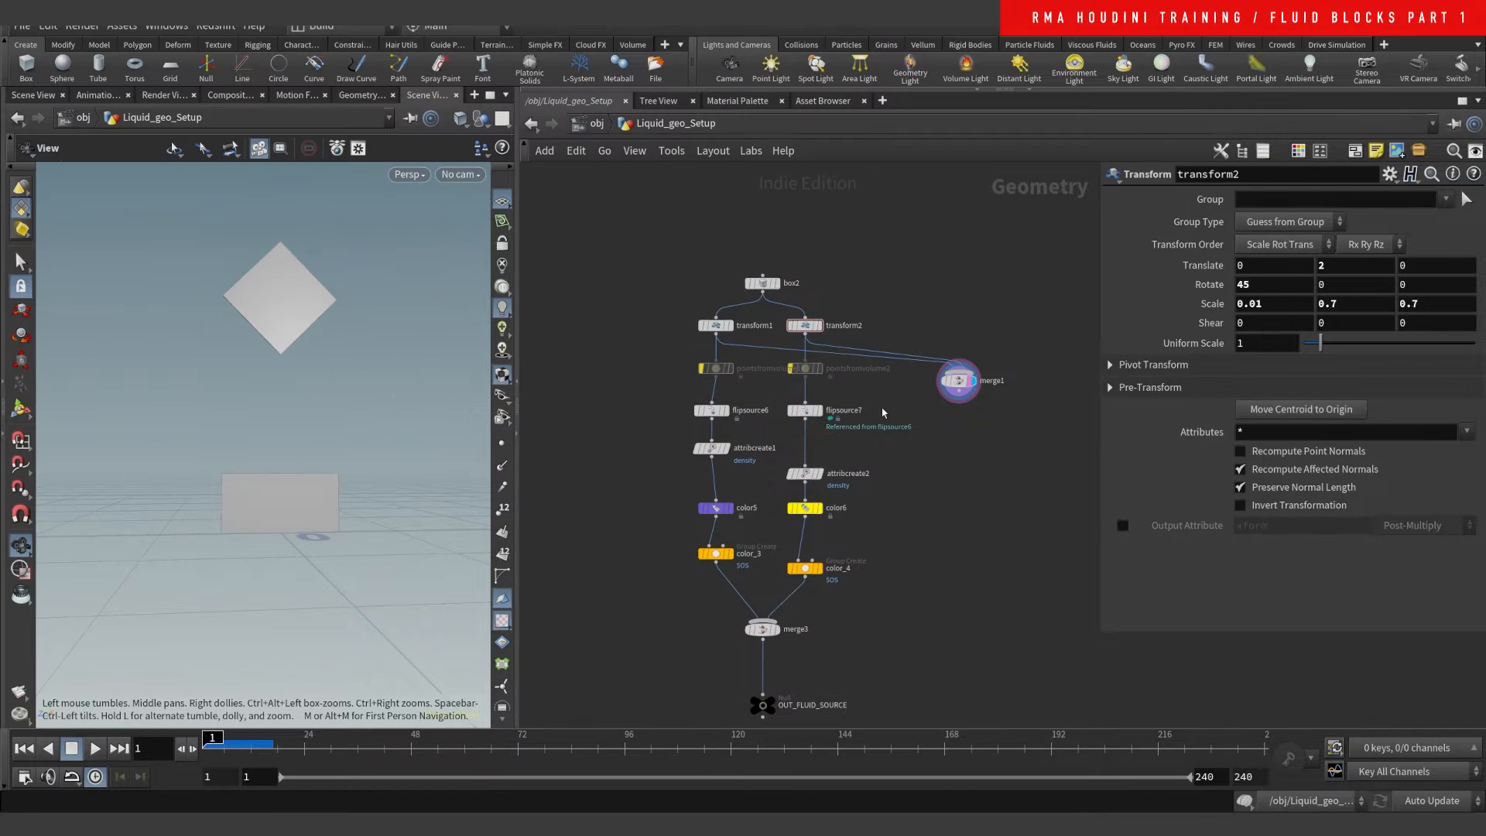
# - Display transform1 and flipsource6 in turn, and open the parameters of flipsource6
pyautogui.scroll(2, 685, 281)
pyautogui.press('r')
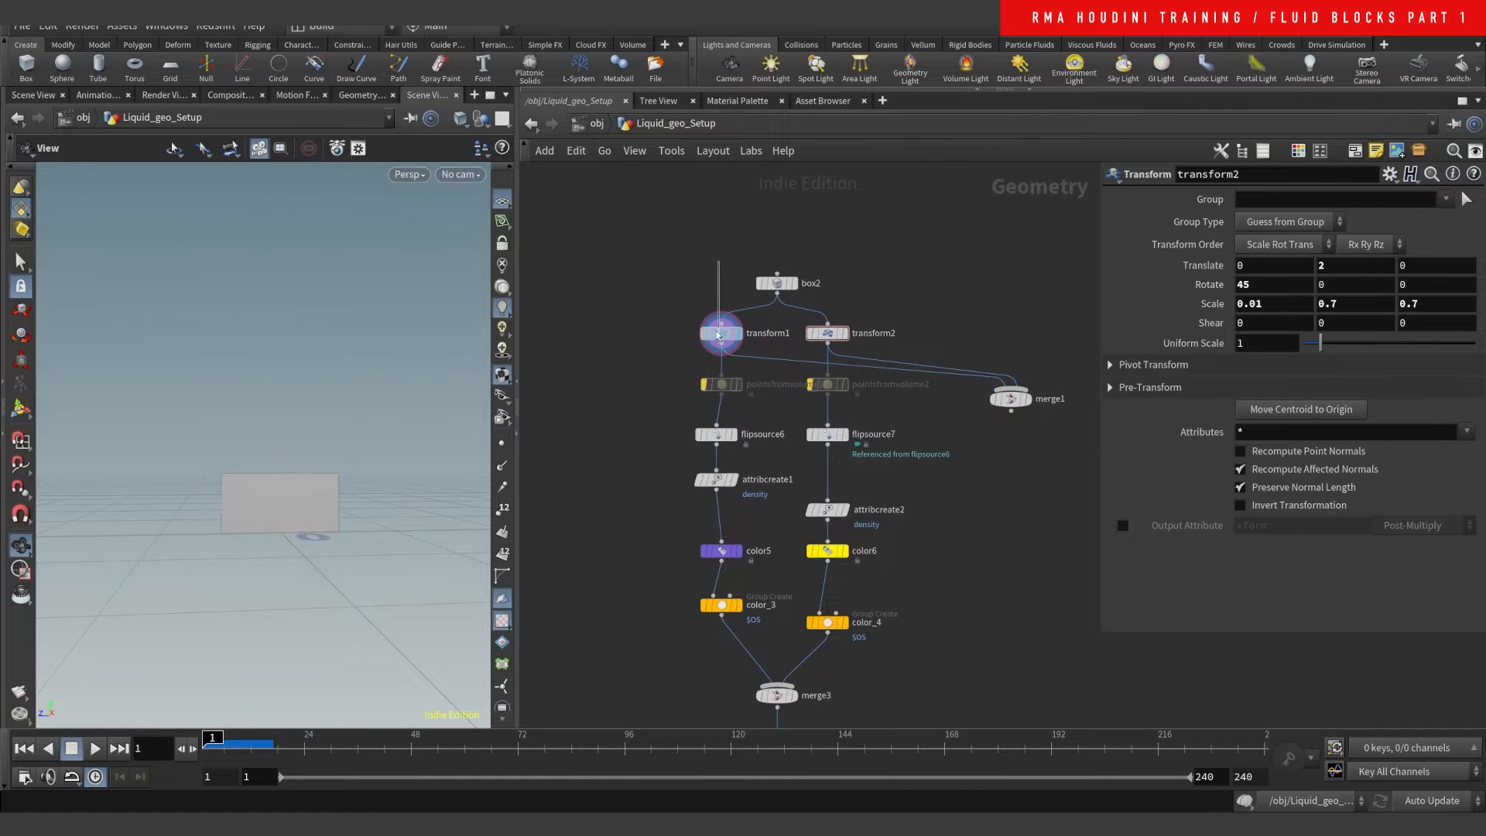
pyautogui.click(719, 335)
pyautogui.scroll(1, 678, 379)
pyautogui.click(737, 442)
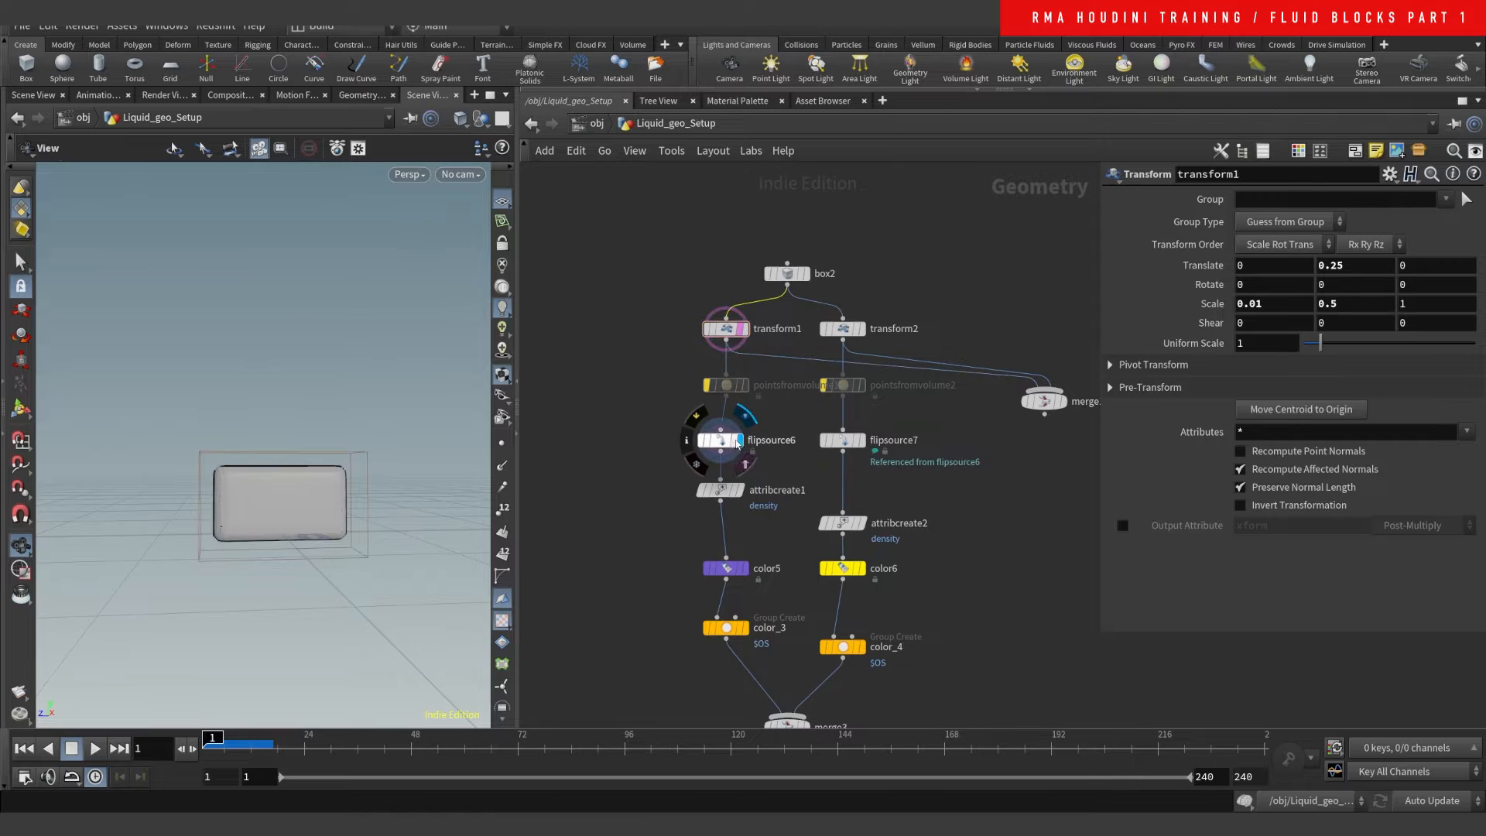
pyautogui.click(720, 440)
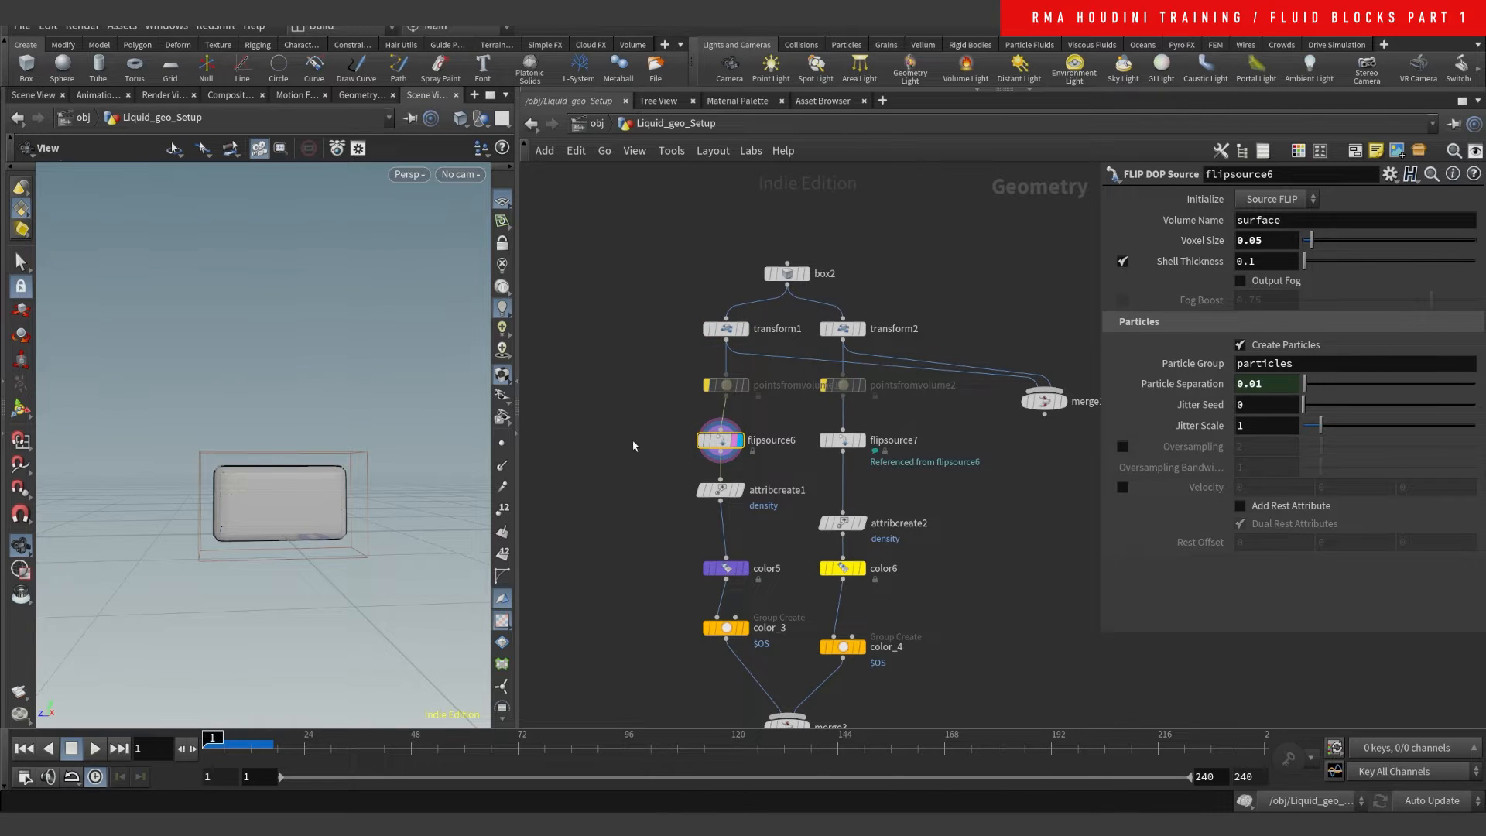
# - Check the Particle Separation entry of flipsource6 and look at the dopnet1 node further down the network
pyautogui.click(1187, 385)
pyautogui.click(1195, 388)
pyautogui.moveTo(920, 559); pyautogui.dragTo(873, 155, button='middle')
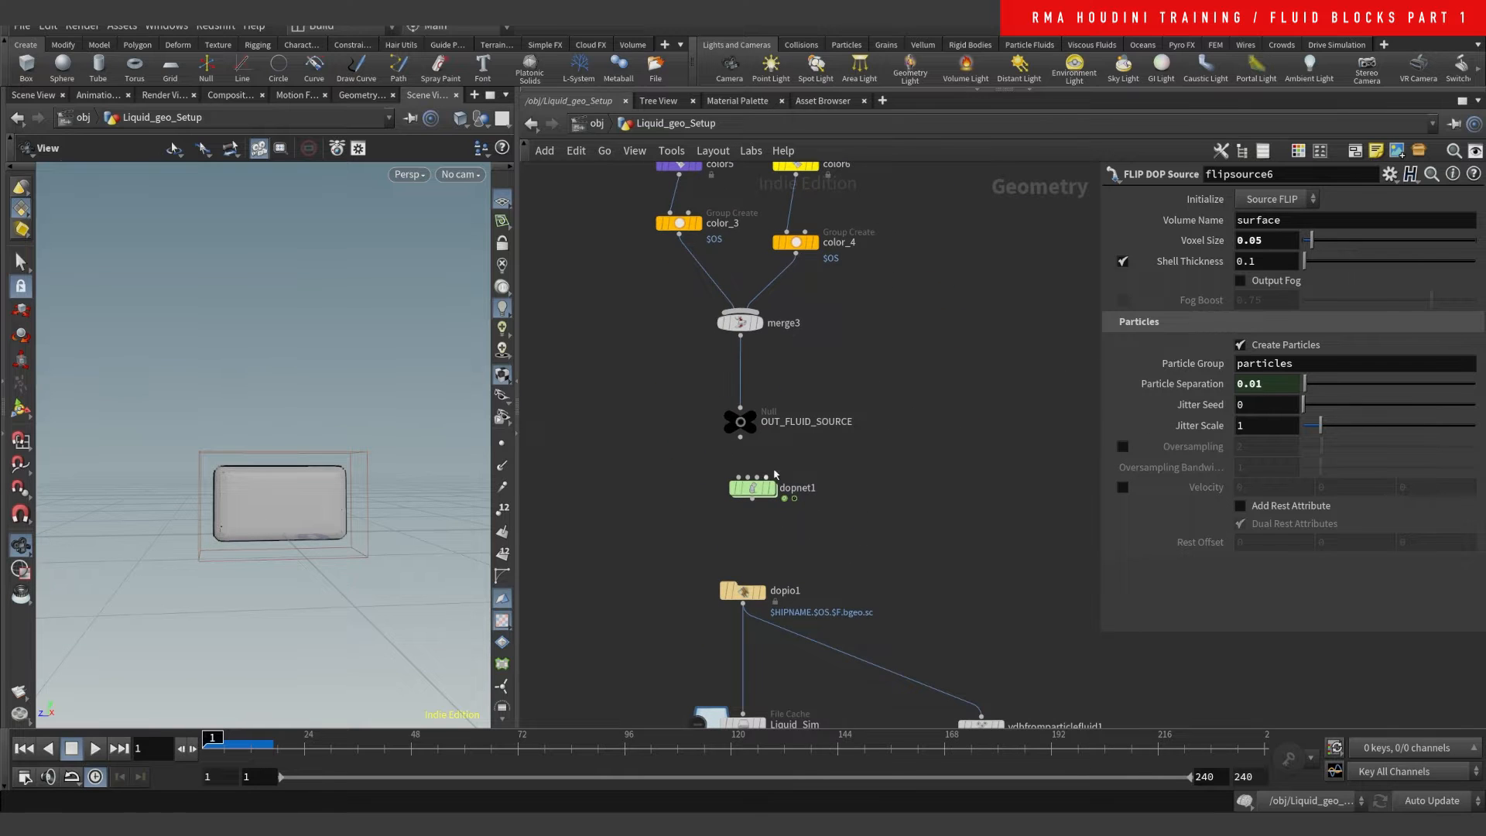
pyautogui.moveTo(900, 233); pyautogui.dragTo(912, 617, button='middle')
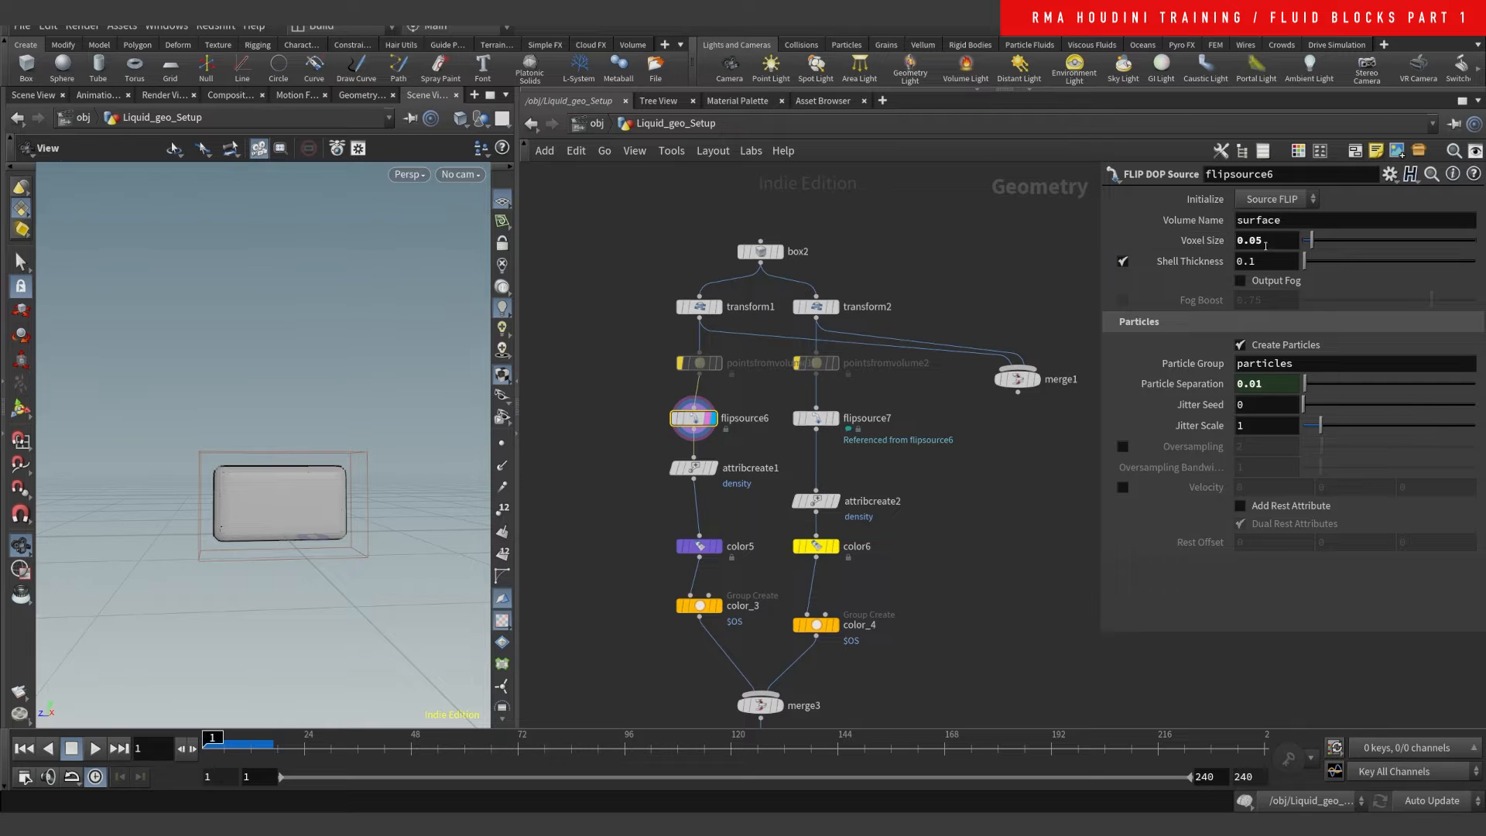
# - Toggle Shell Thickness off and on again on flipsource6 and compare the source shape in the viewport
pyautogui.click(1123, 261)
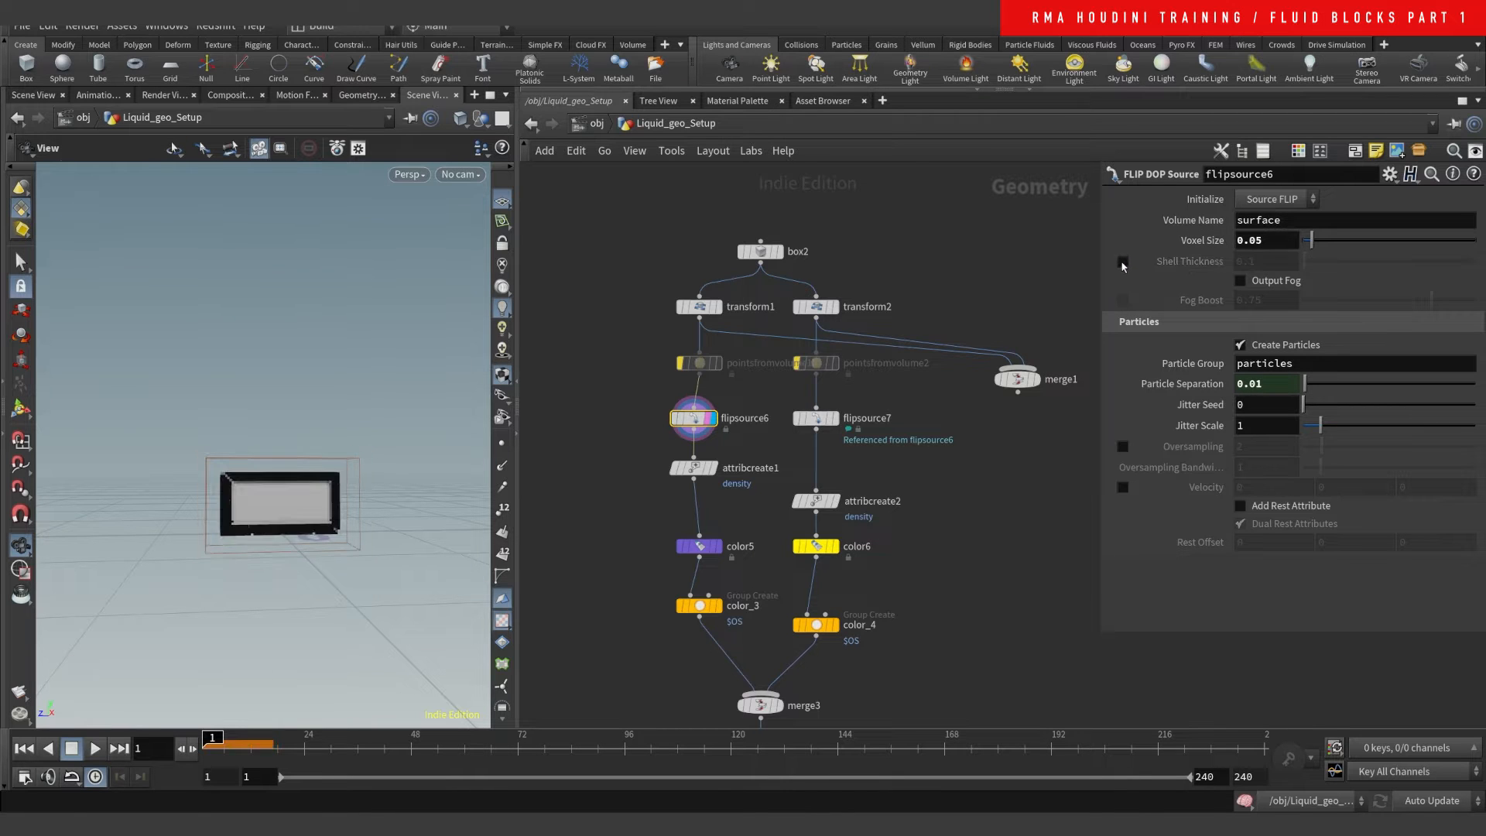
pyautogui.click(1123, 262)
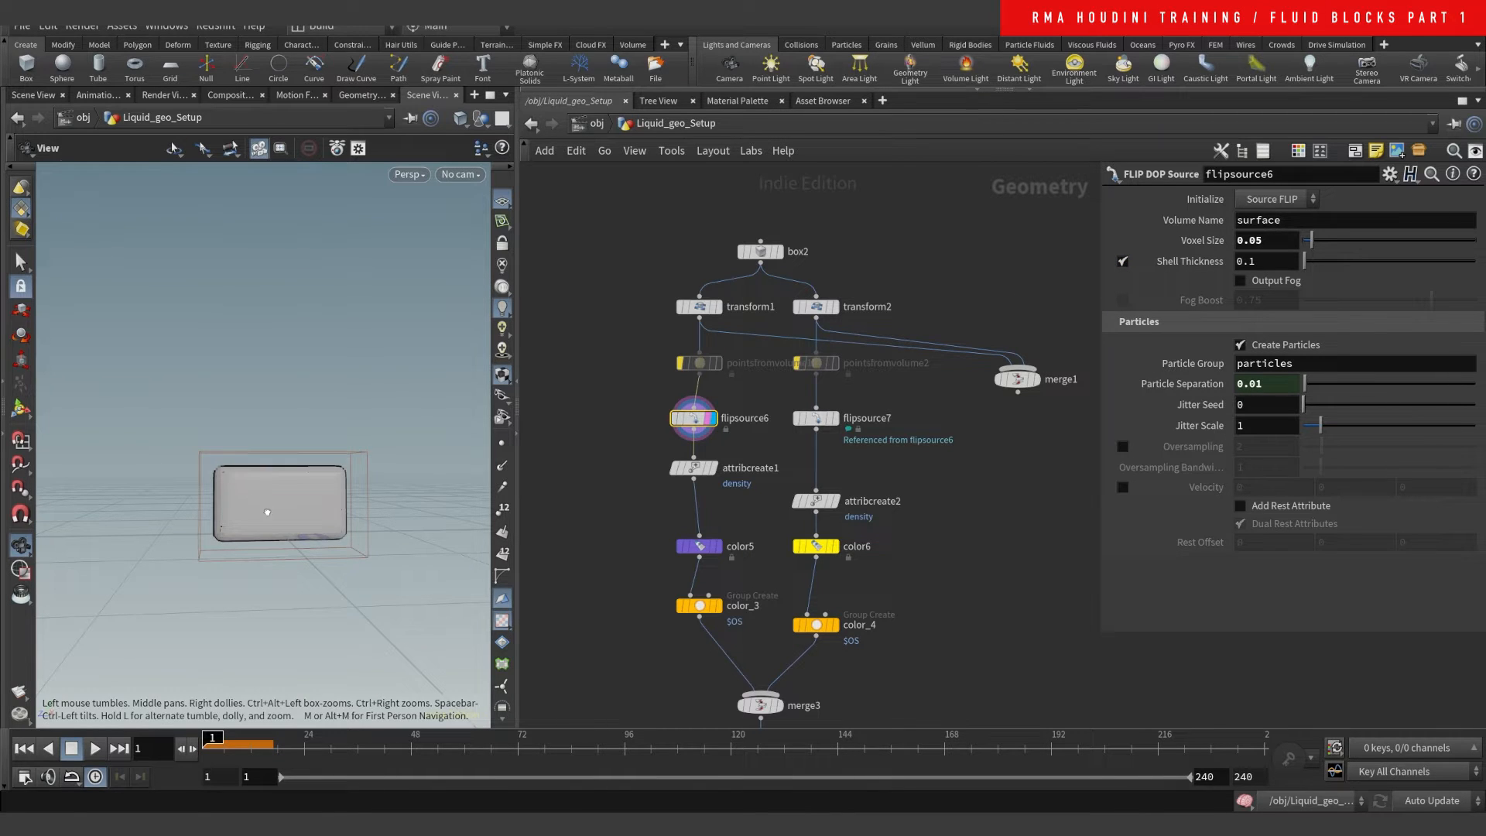
pyautogui.moveTo(267, 512); pyautogui.dragTo(276, 502)
pyautogui.scroll(1, 637, 411)
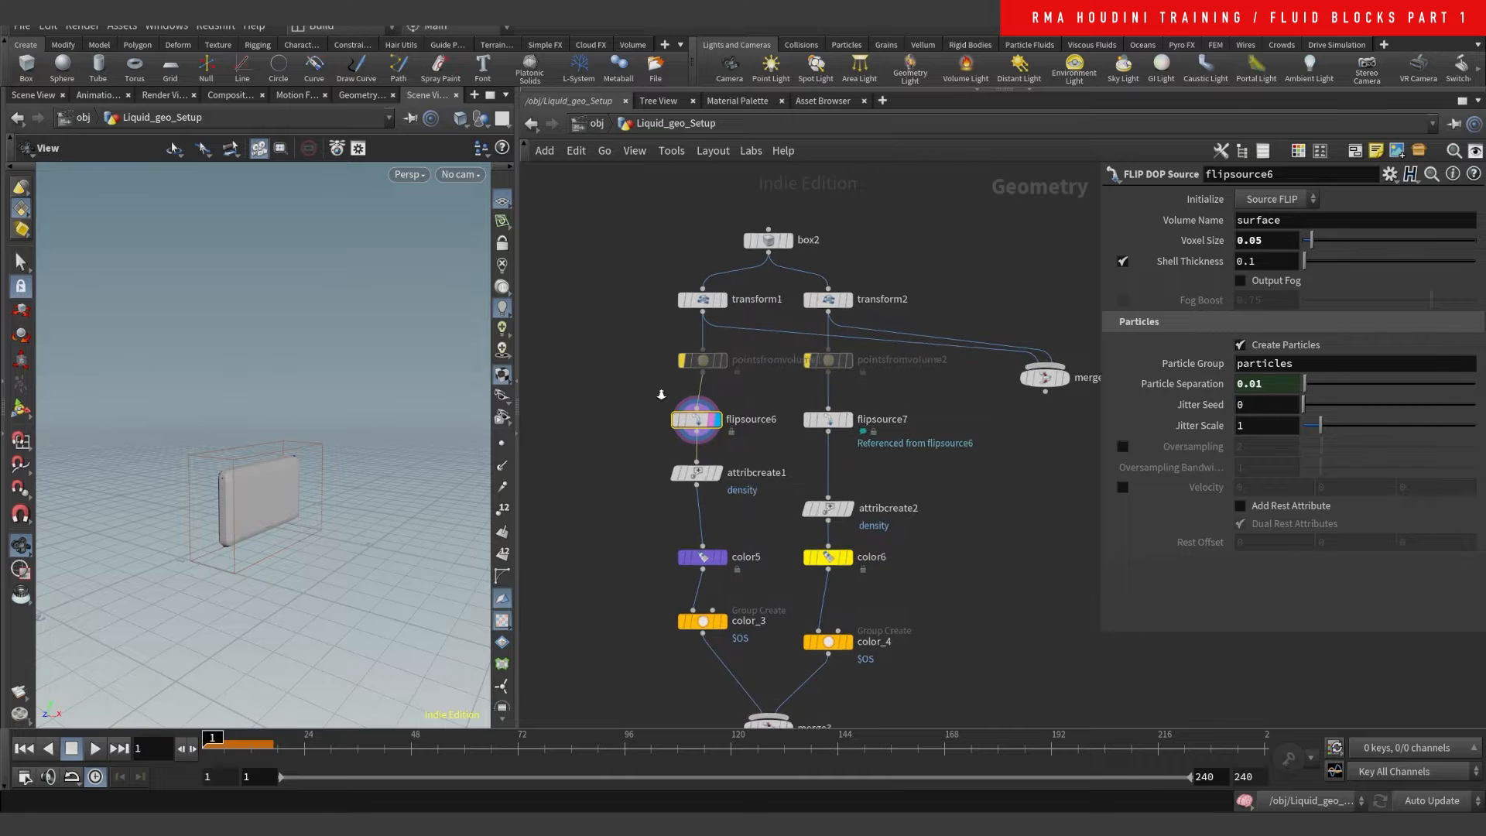
# - Create a reference copy of flipsource6 and delete the copy again
pyautogui.rightClick(700, 432)
pyautogui.moveTo(743, 440)
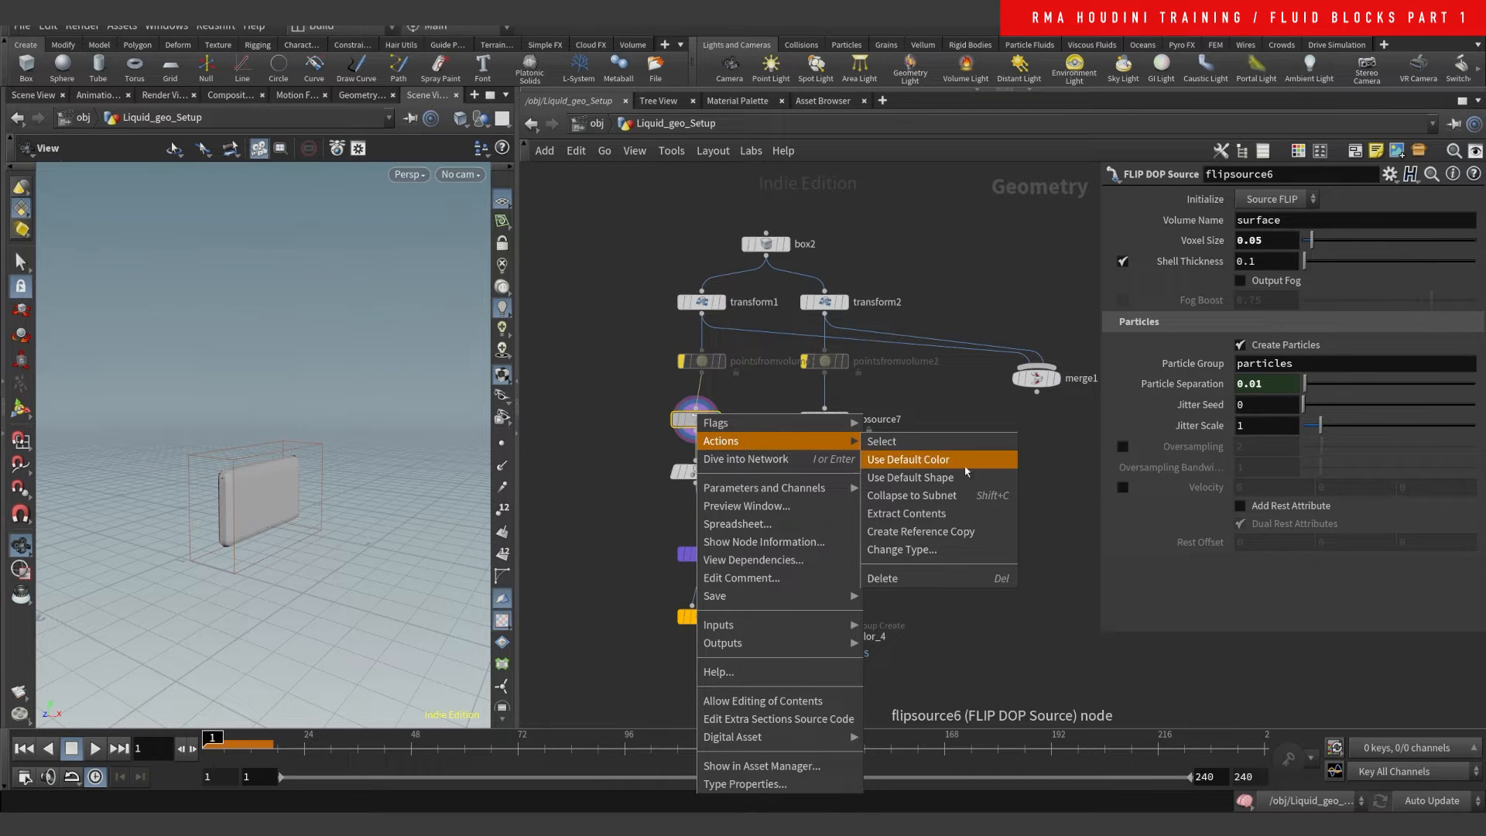
pyautogui.click(942, 532)
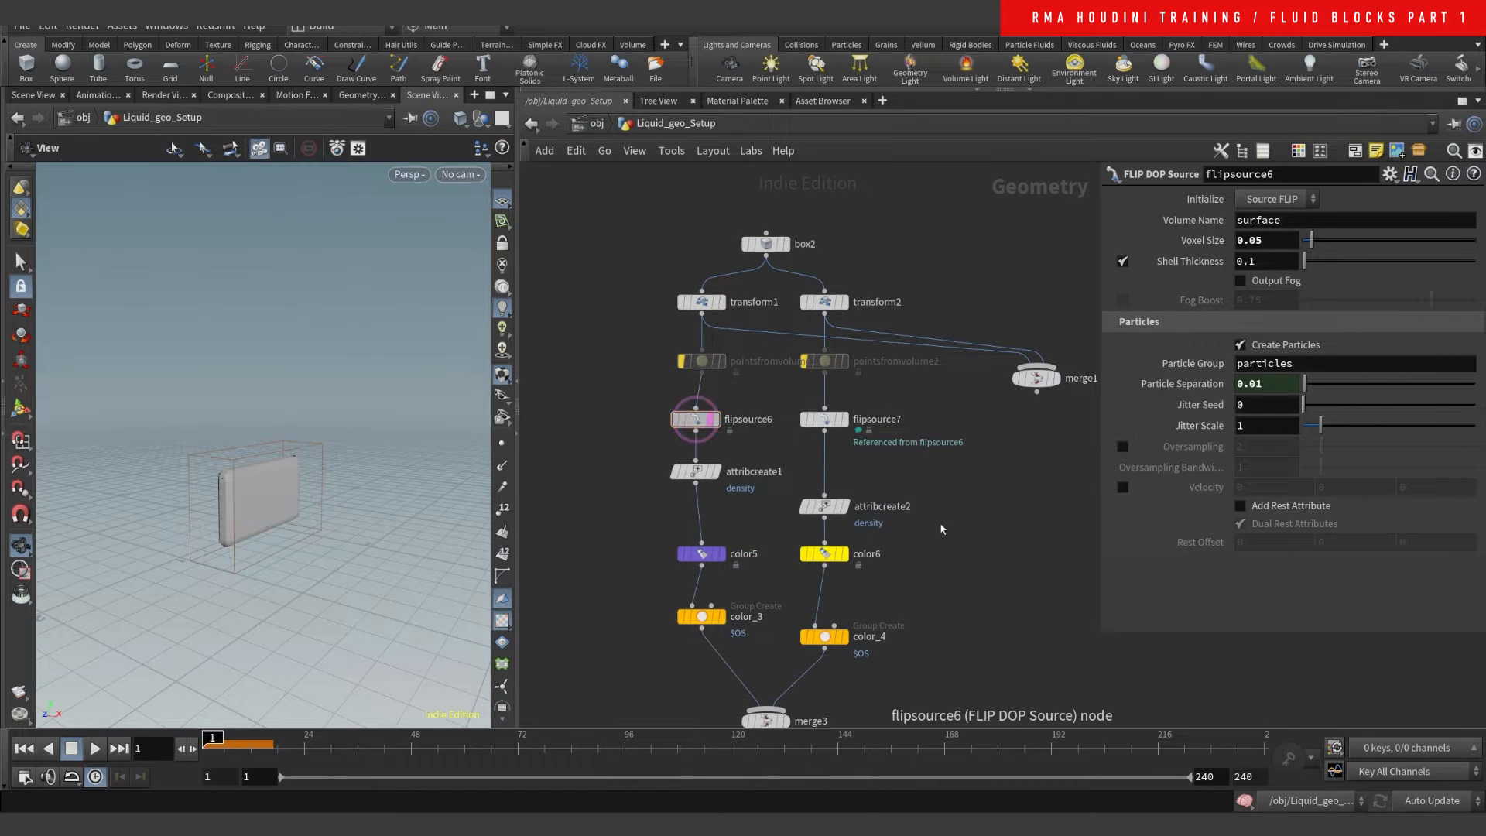
pyautogui.moveTo(799, 468); pyautogui.dragTo(985, 483)
pyautogui.press('Delete')
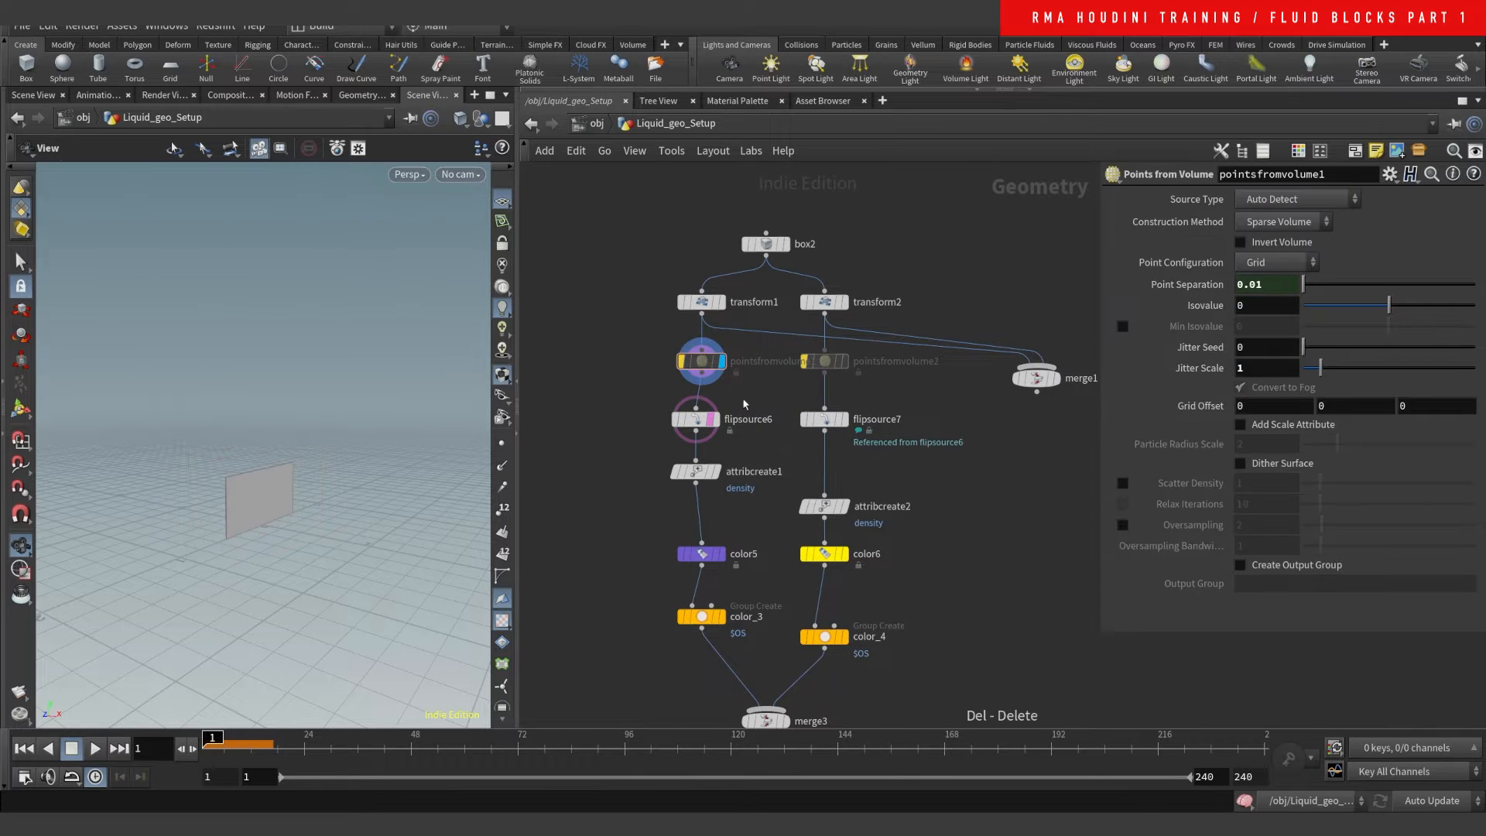
# - Compare the parameters of flipsource6 and flipsource7, including the Voxel Size of flipsource7
pyautogui.click(700, 421)
pyautogui.moveTo(925, 395); pyautogui.dragTo(785, 442)
pyautogui.click(706, 418)
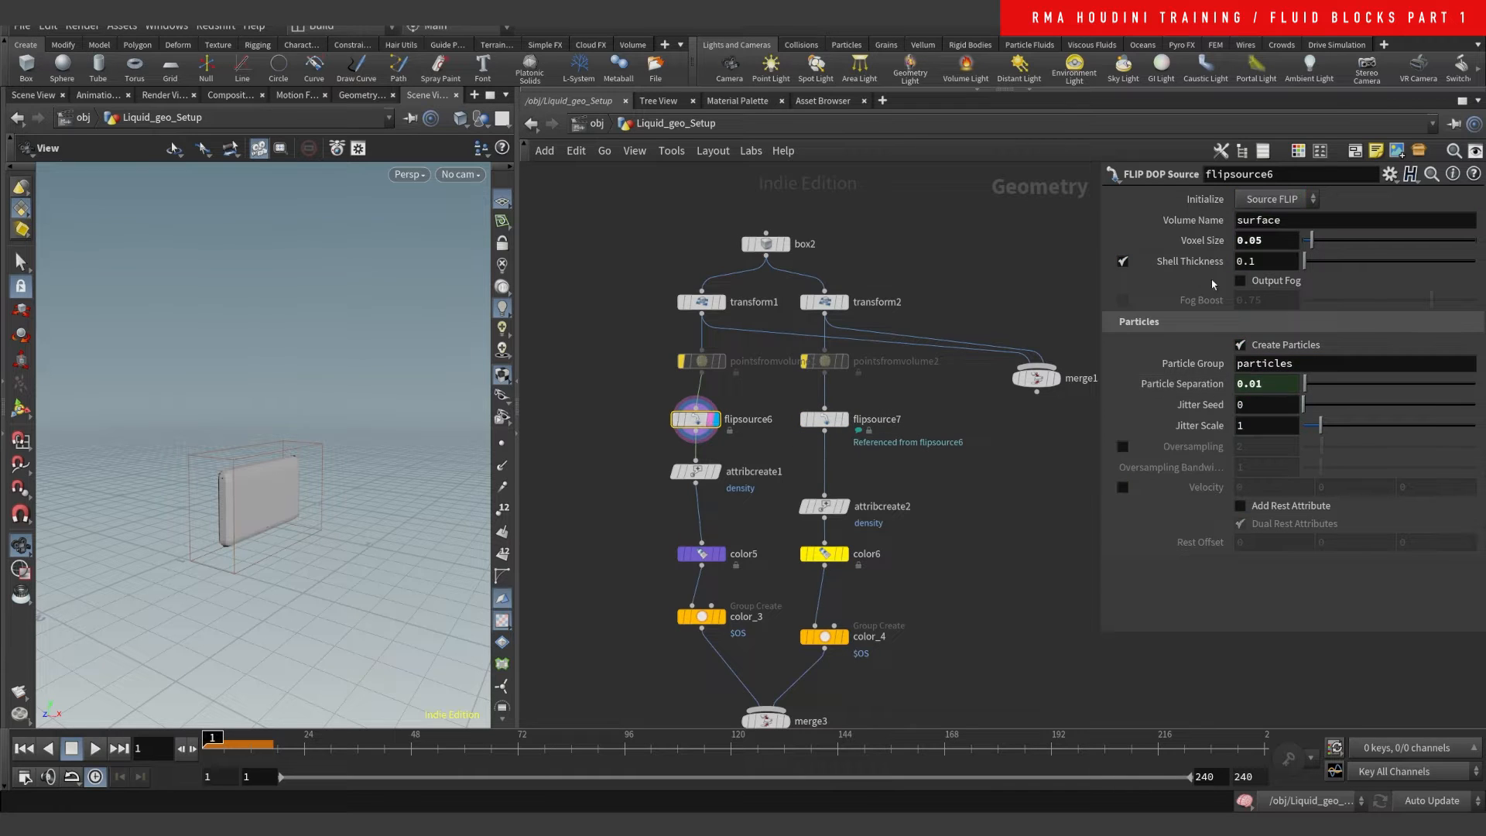
pyautogui.moveTo(928, 397); pyautogui.dragTo(798, 446)
pyautogui.moveTo(1259, 241); pyautogui.dragTo(1293, 248)
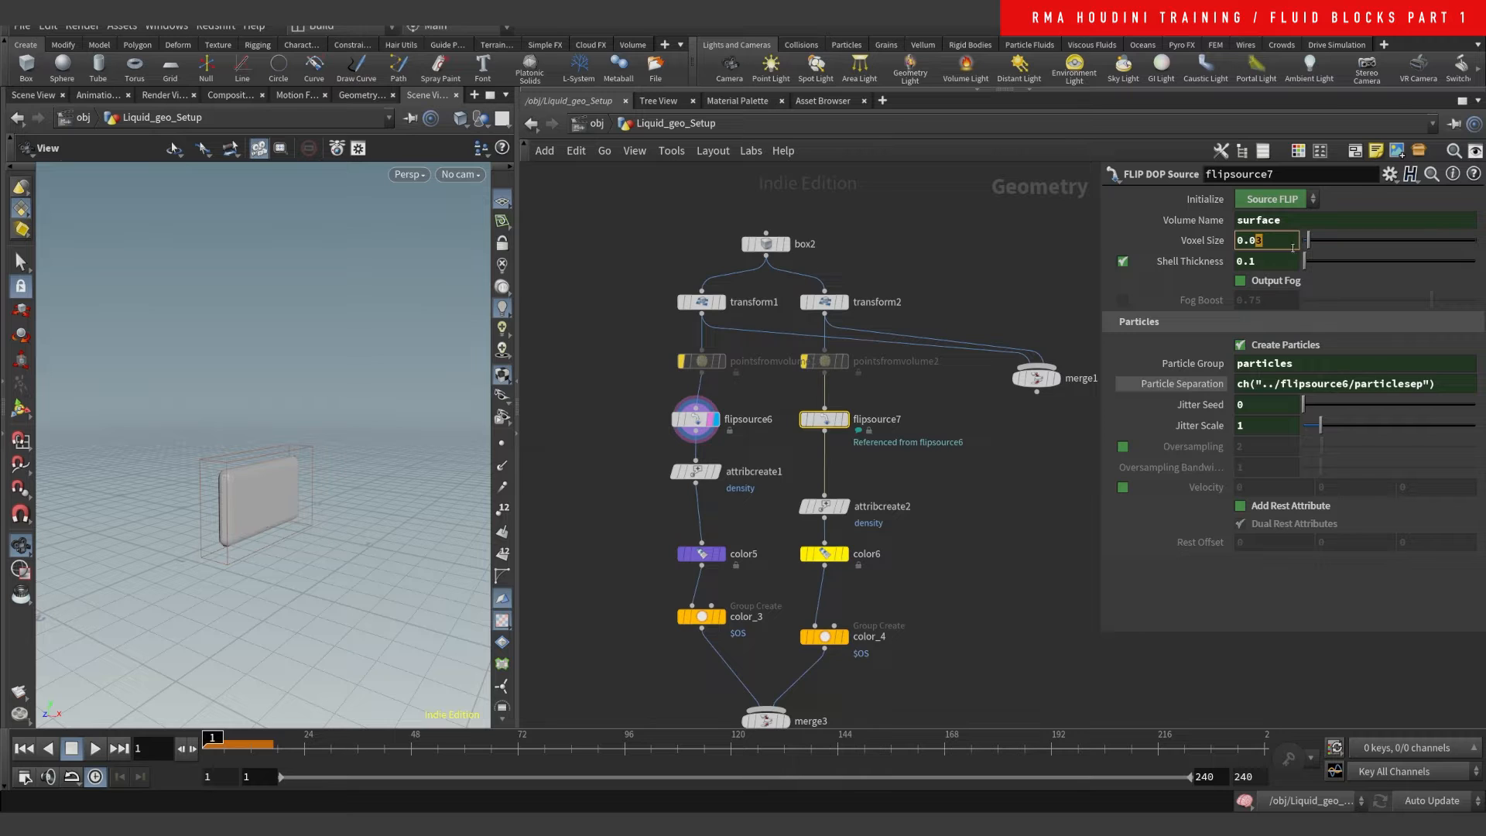
# - Display attribcreate1, examine its attribute name and value, and compare them with attribcreate2, moved level with it
pyautogui.click(961, 490)
pyautogui.moveTo(950, 616); pyautogui.dragTo(958, 543, button='middle')
pyautogui.scroll(4, 748, 408)
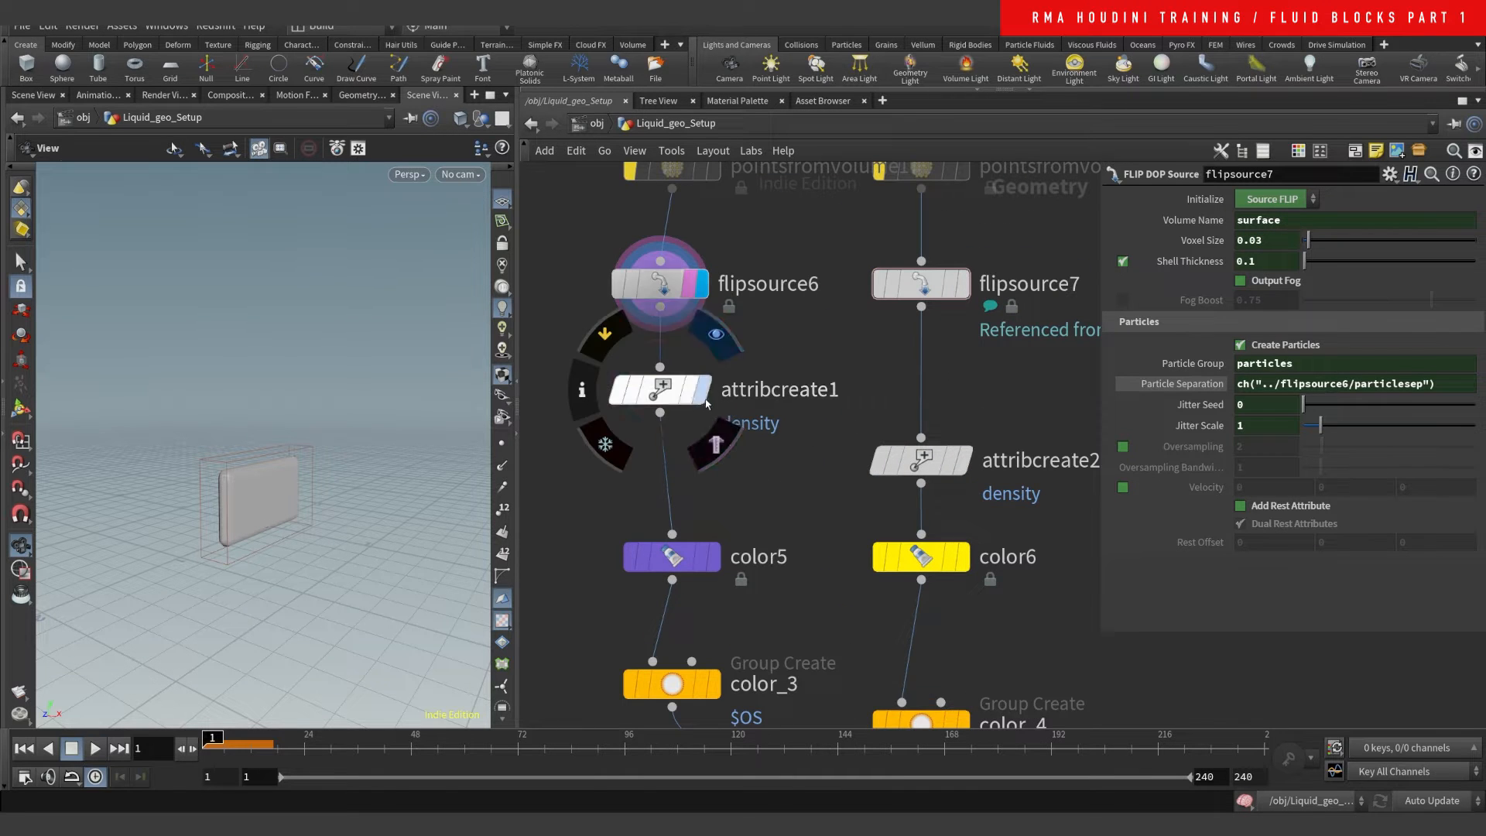
pyautogui.scroll(-2, 761, 458)
pyautogui.click(680, 407)
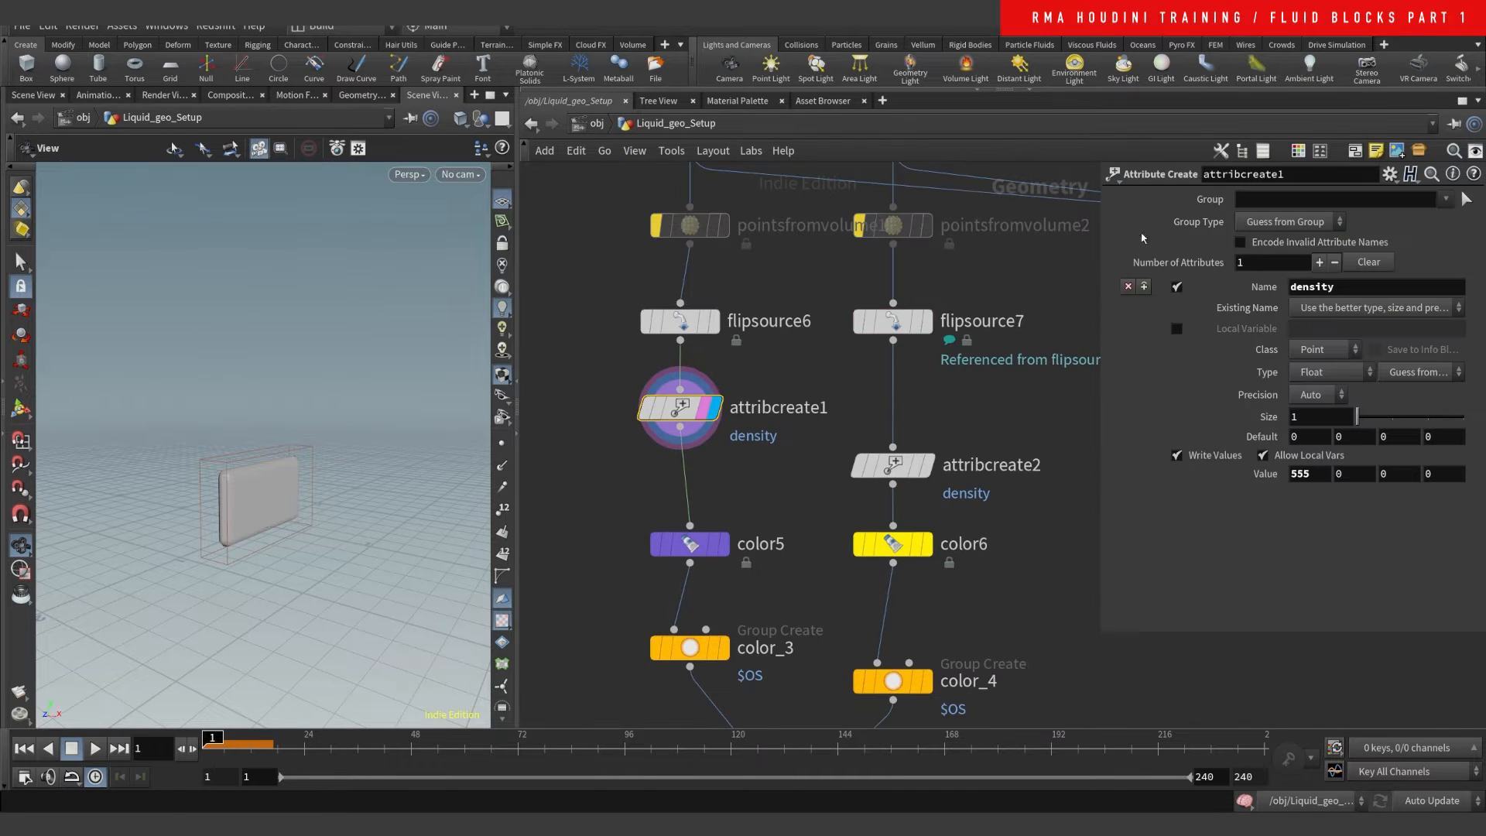
pyautogui.moveTo(1358, 289); pyautogui.dragTo(1153, 321)
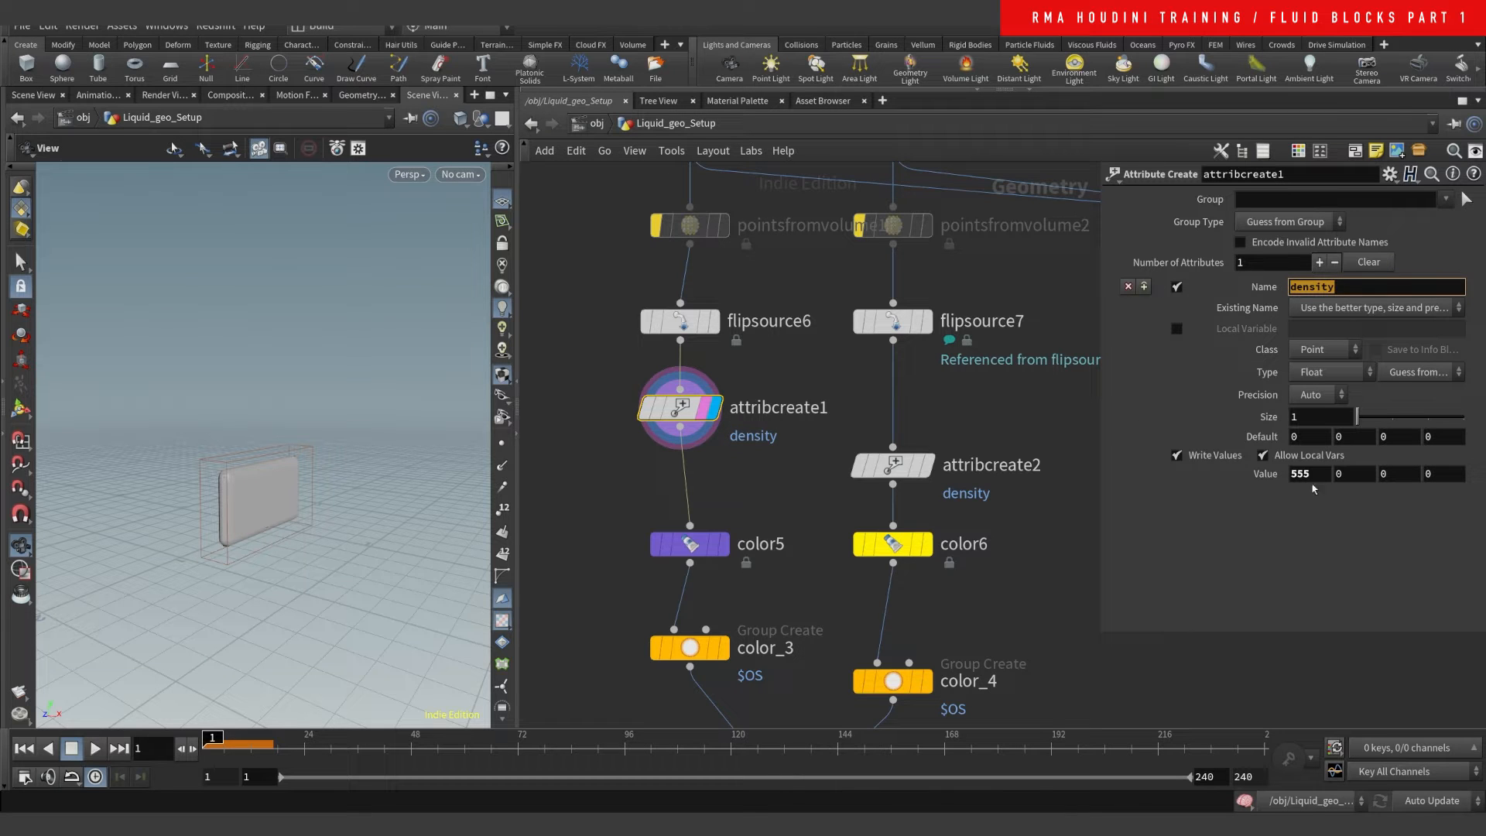
pyautogui.moveTo(1311, 473); pyautogui.dragTo(1075, 490)
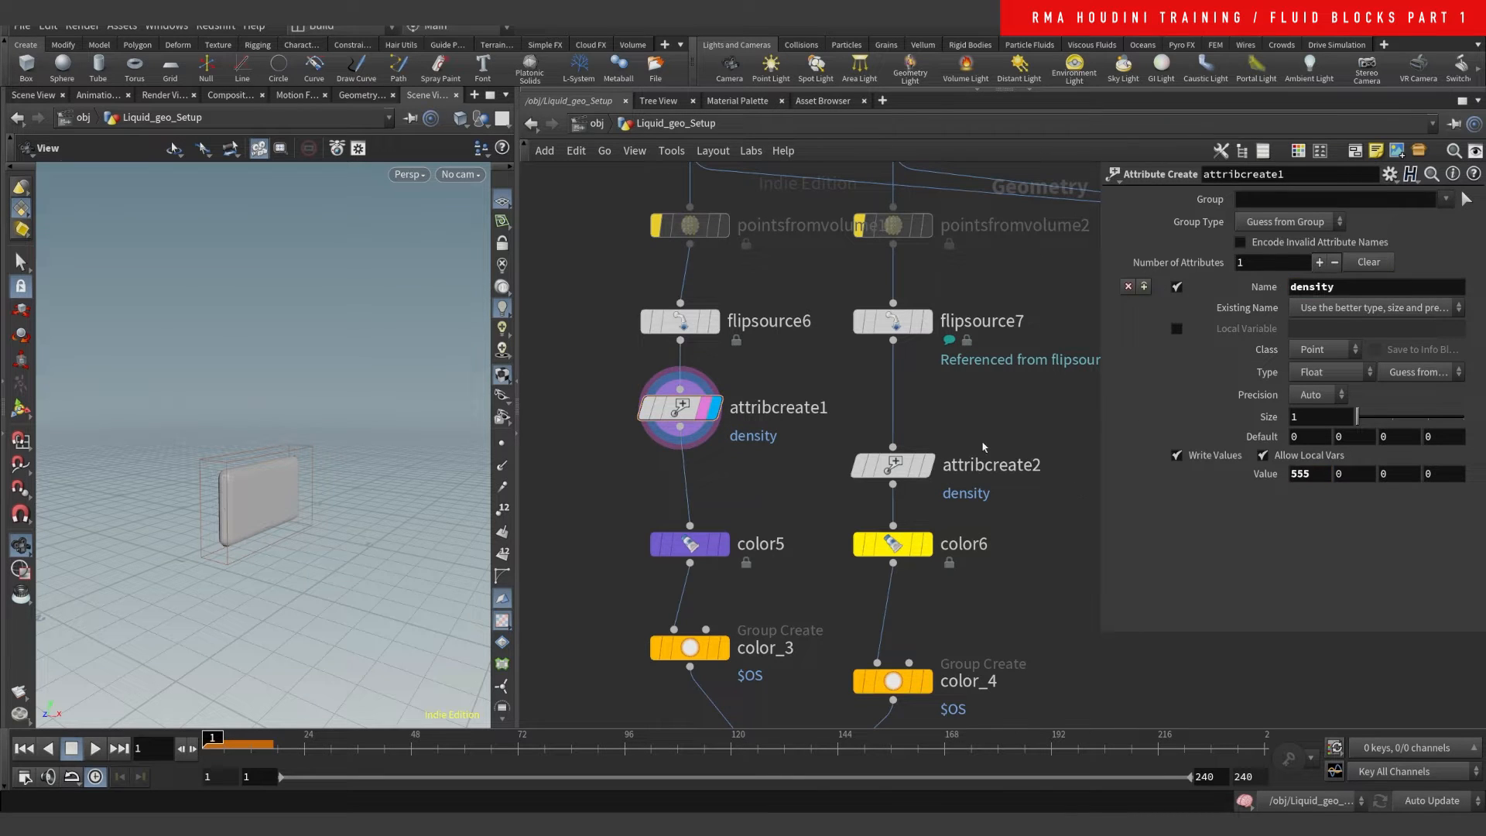
pyautogui.scroll(-3, 1013, 443)
pyautogui.moveTo(1052, 437); pyautogui.dragTo(912, 410)
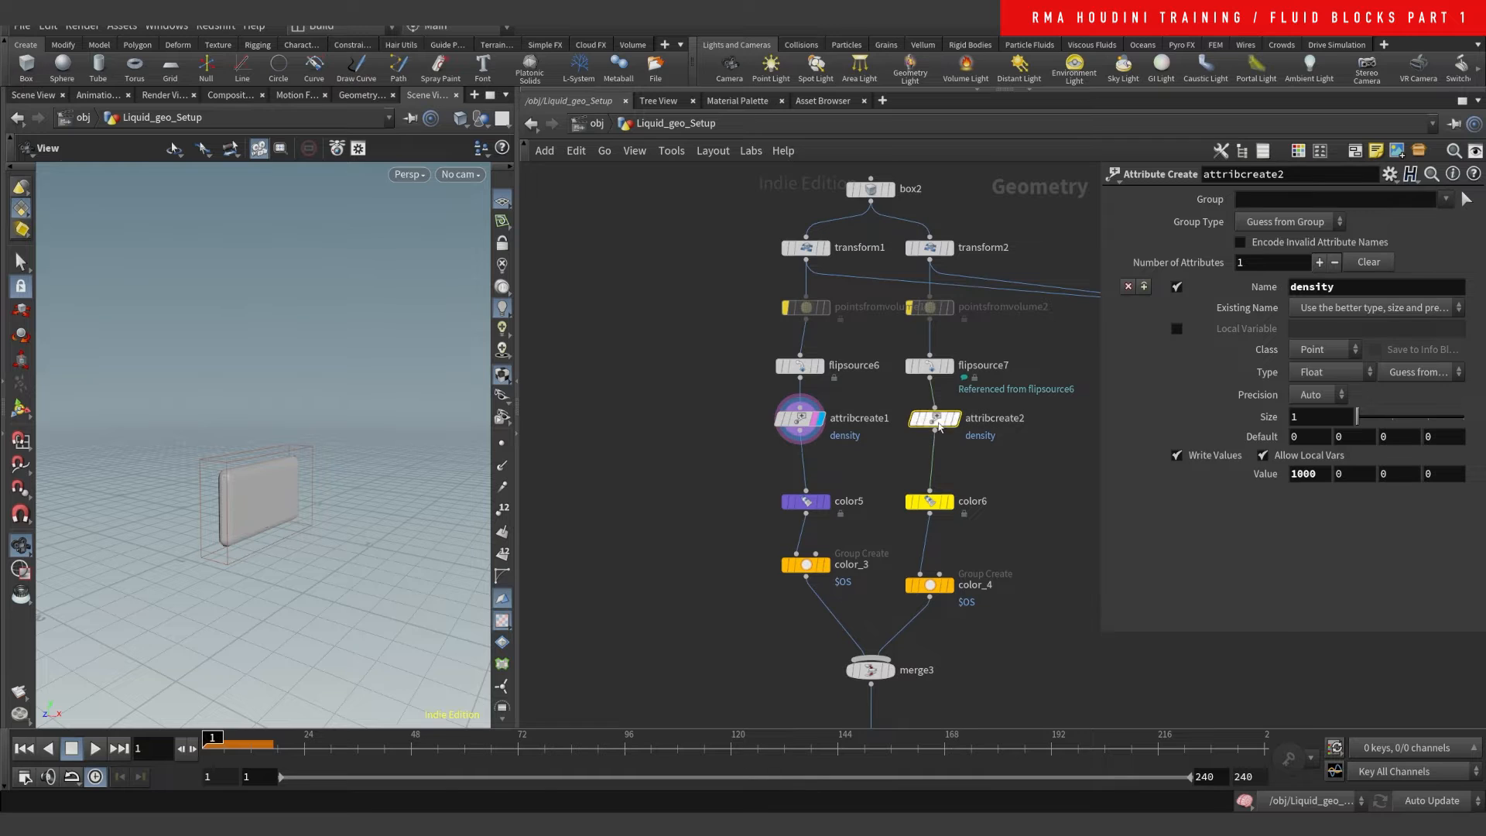
pyautogui.click(1019, 551)
pyautogui.press('Tab')
pyautogui.write('atrc')
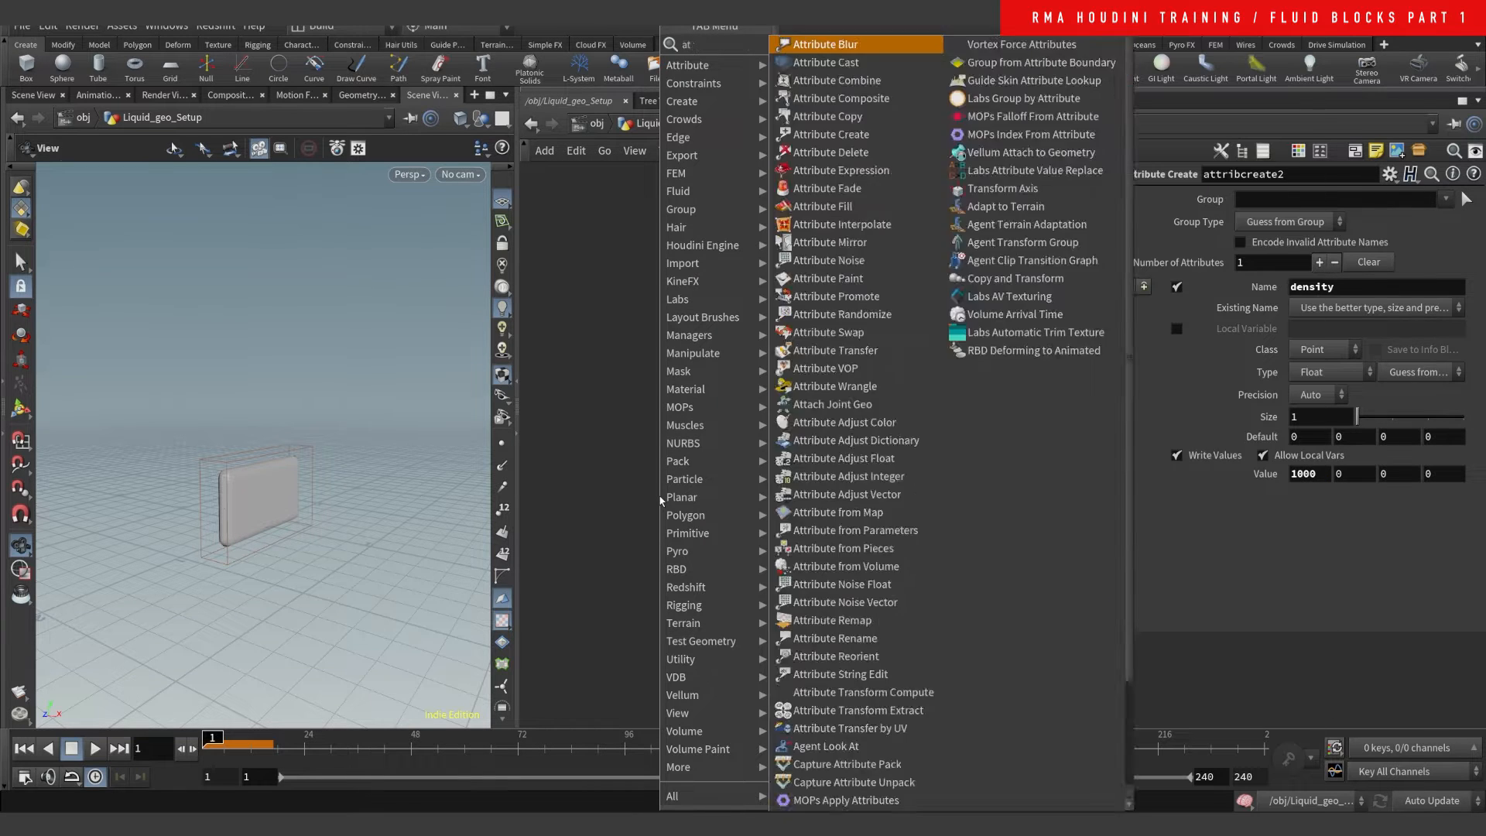
pyautogui.press('Escape')
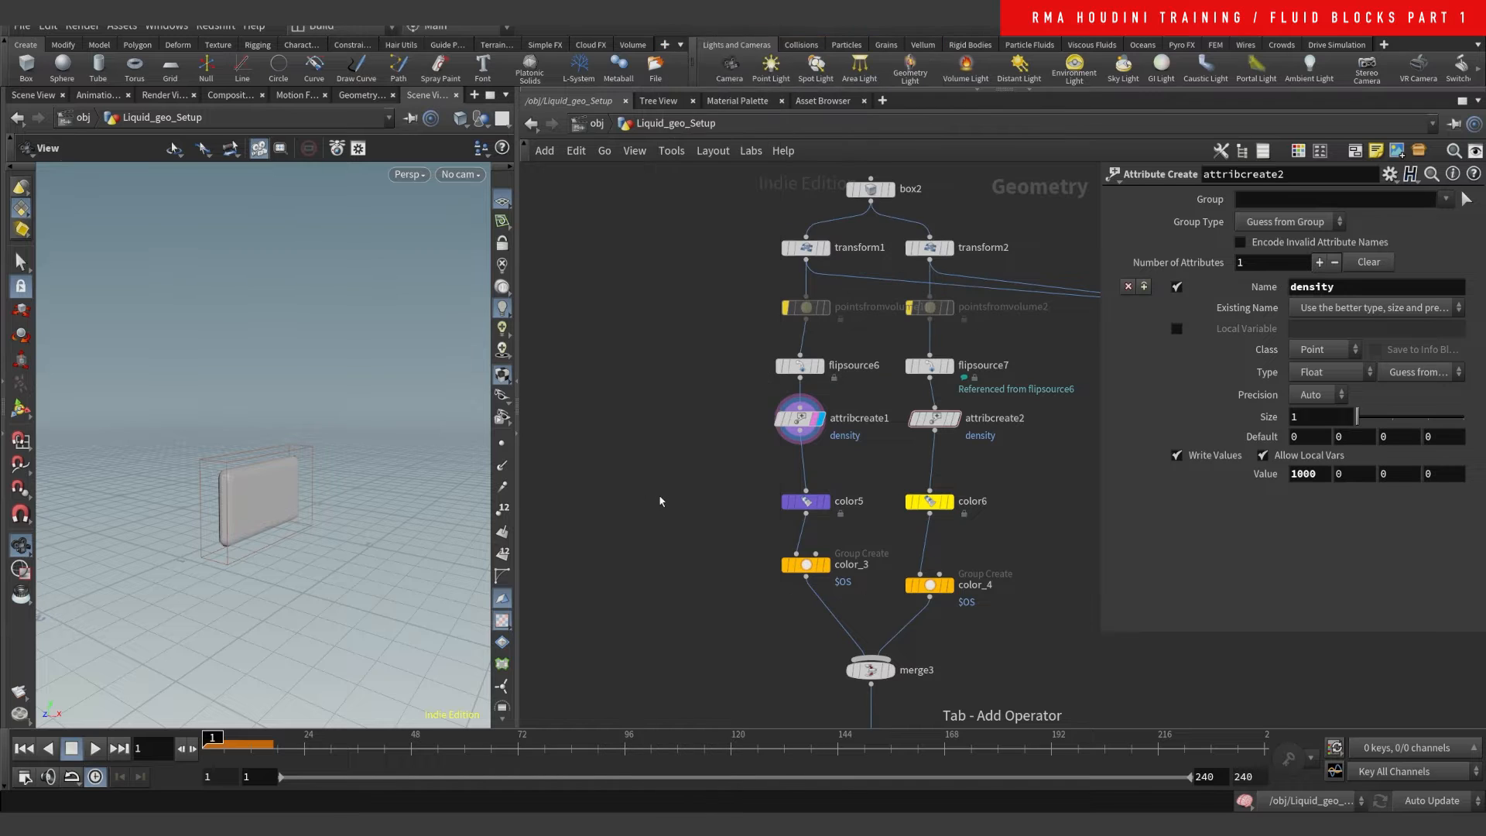
# - Add a separate Attribute Create node beside the network and name its attribute density
pyautogui.press('Tab')
pyautogui.write('attrcr')
pyautogui.press('Return')
pyautogui.press('Return')
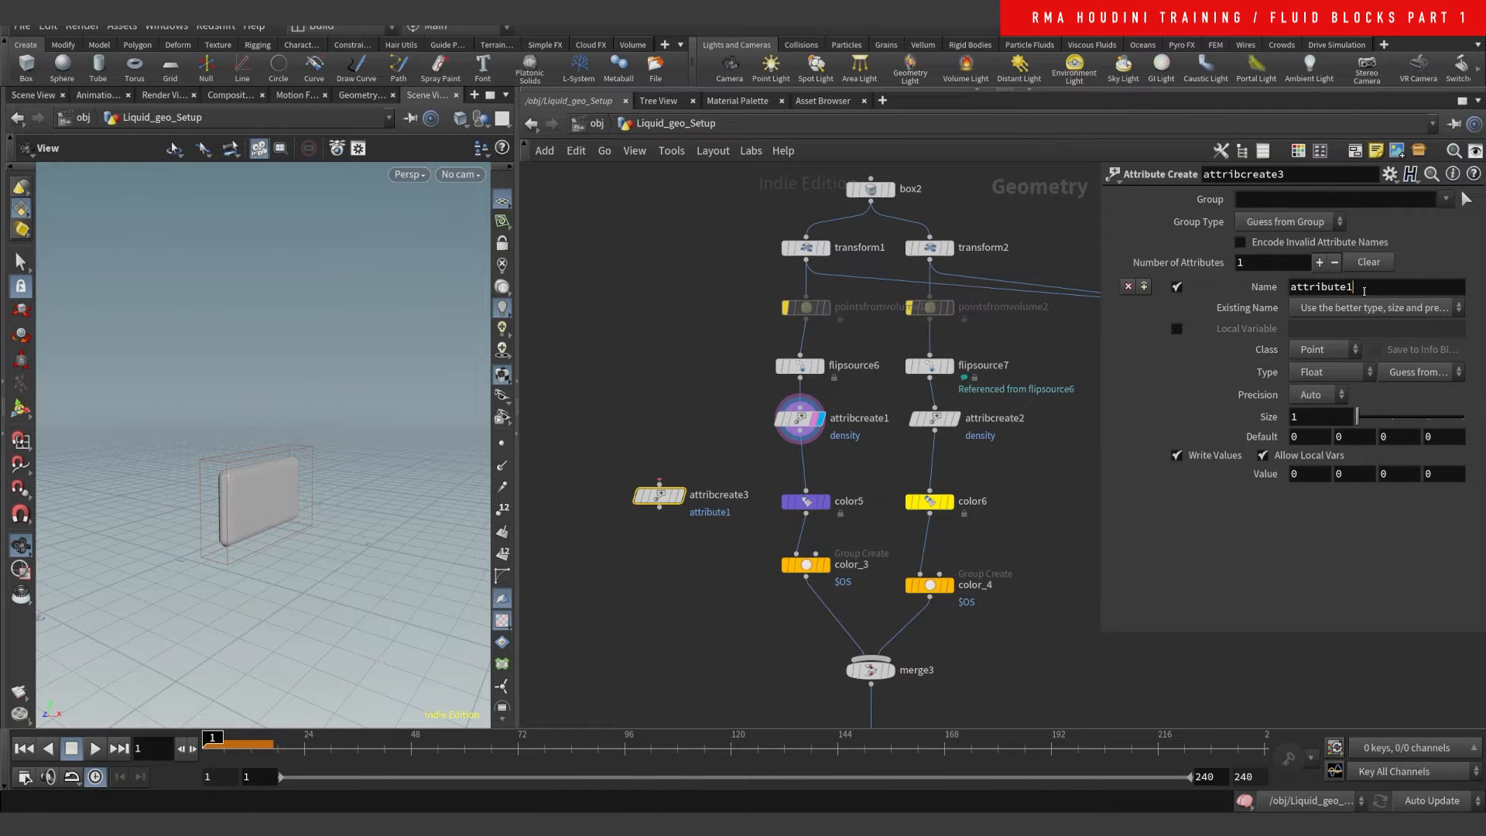
pyautogui.moveTo(1360, 287); pyautogui.dragTo(1012, 347)
pyautogui.write('density')
pyautogui.press('Return')
# - Set the new density attribute's value to 5000, and delete the unconnected Attribute Create node again
pyautogui.press('Tab')
pyautogui.click(1307, 477)
pyautogui.moveTo(1308, 476); pyautogui.dragTo(1061, 575)
pyautogui.write('5000')
pyautogui.press('Return')
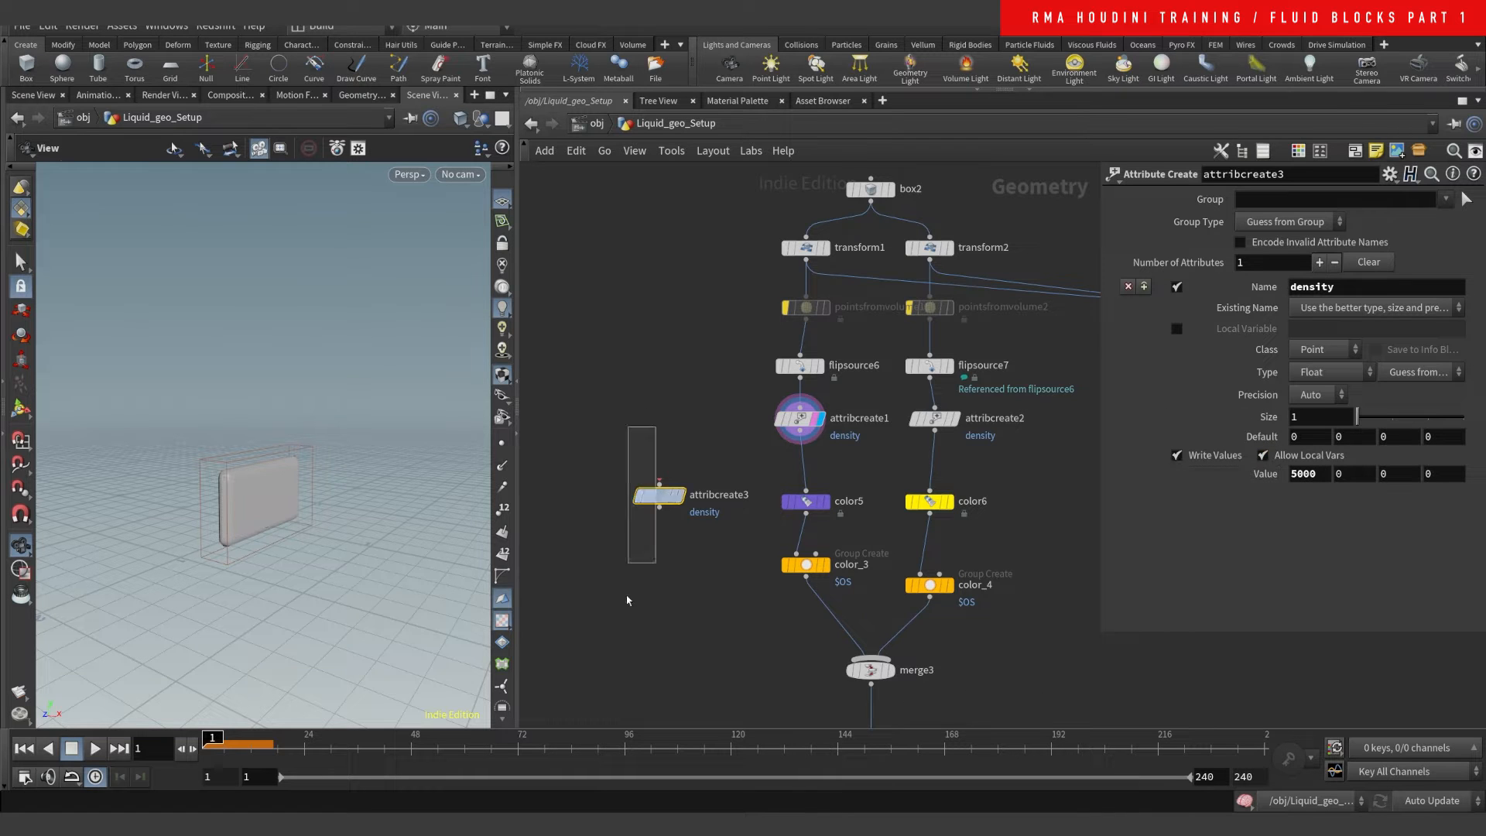
pyautogui.press('Delete')
# - Check the group name and group type of the color_3 Group Create node
pyautogui.moveTo(685, 561); pyautogui.dragTo(609, 436, button='middle')
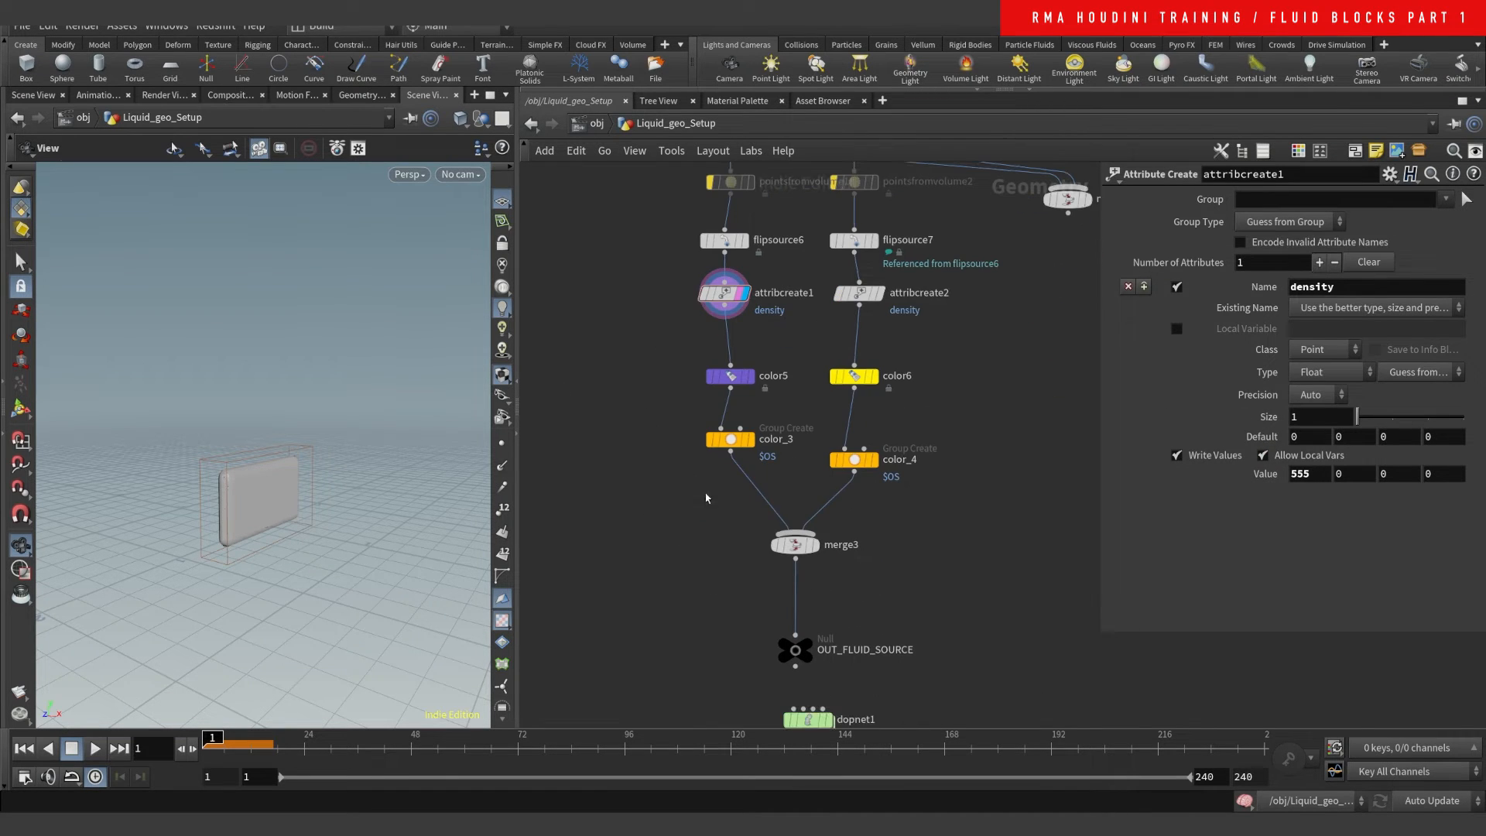
pyautogui.click(730, 439)
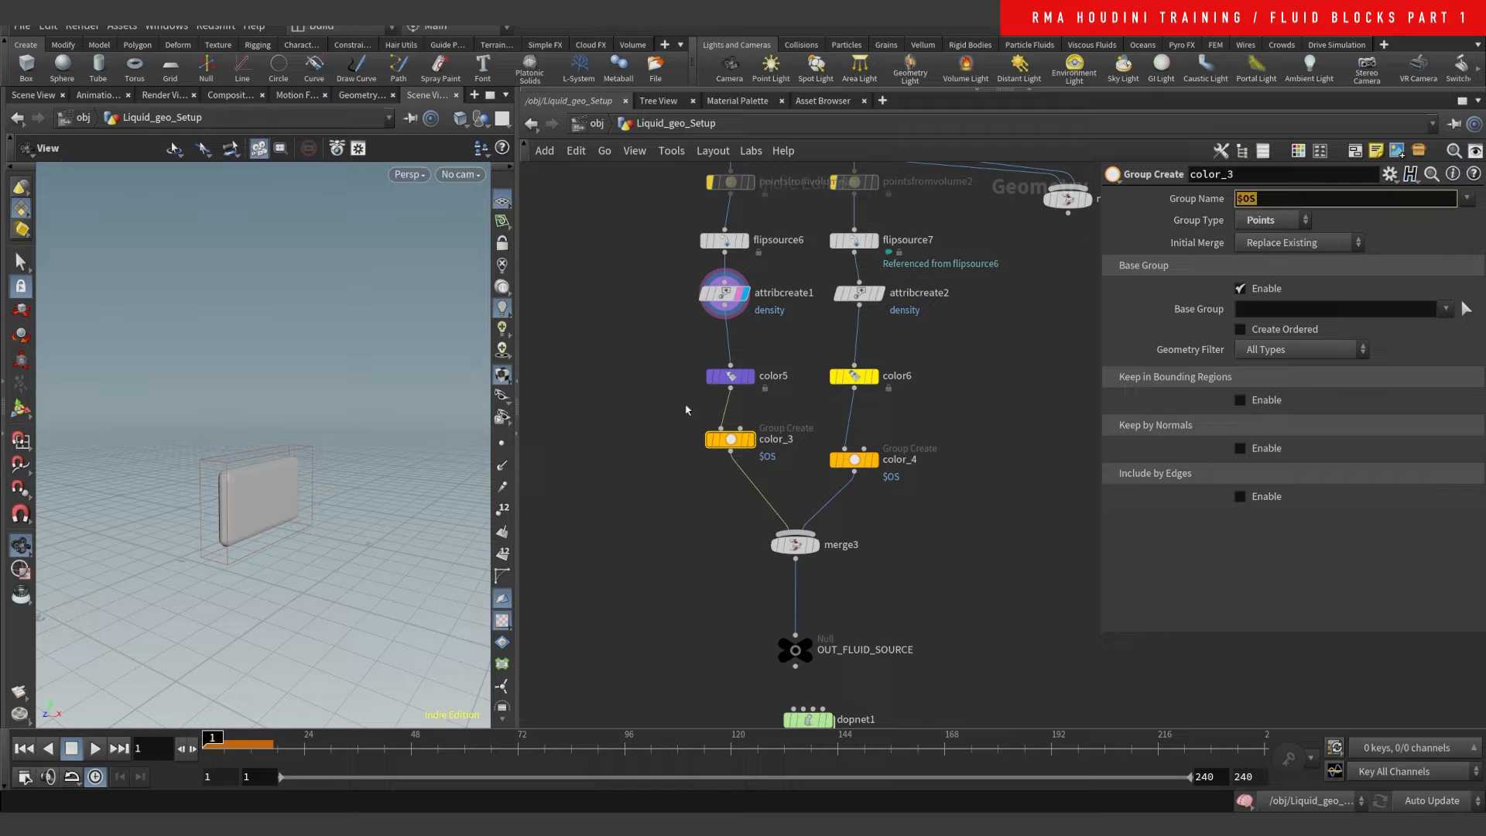
pyautogui.scroll(1, 645, 532)
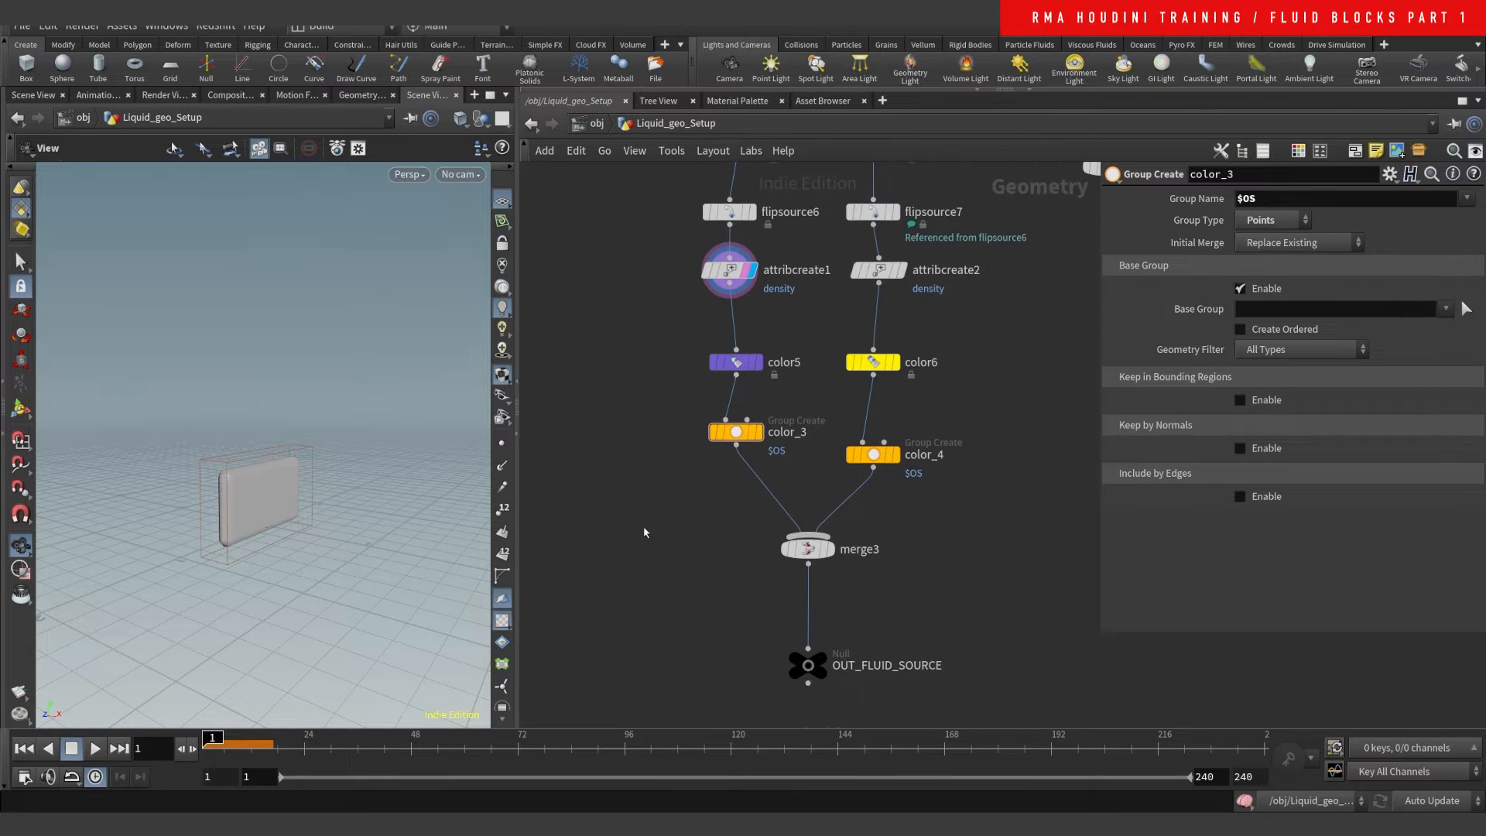
# - Add a Group Create node beside merge3 and feed it from the output of color5
pyautogui.press('Tab')
pyautogui.write('group')
pyautogui.press('Return')
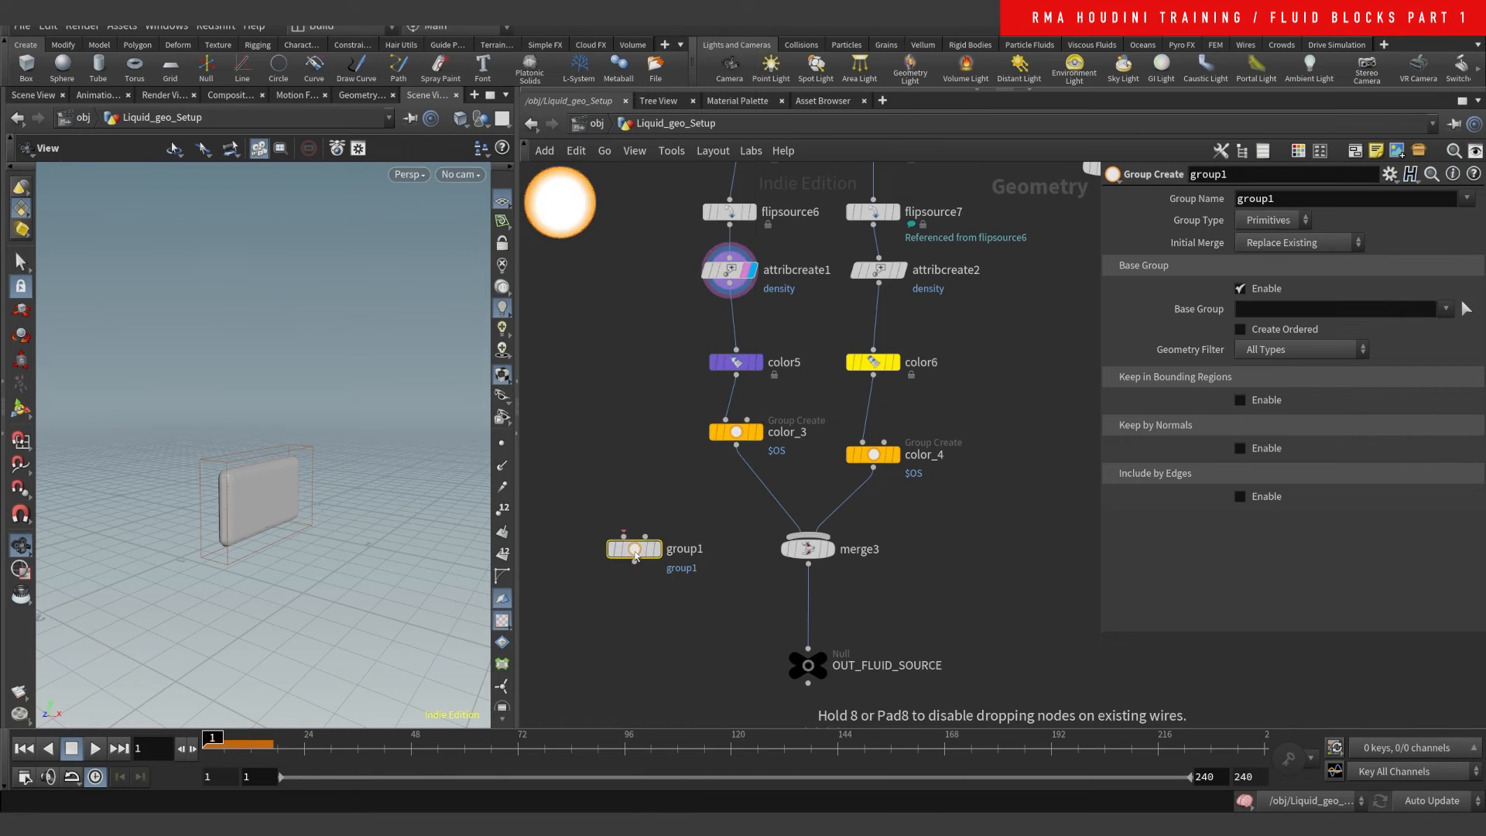
pyautogui.click(609, 516)
pyautogui.click(736, 375)
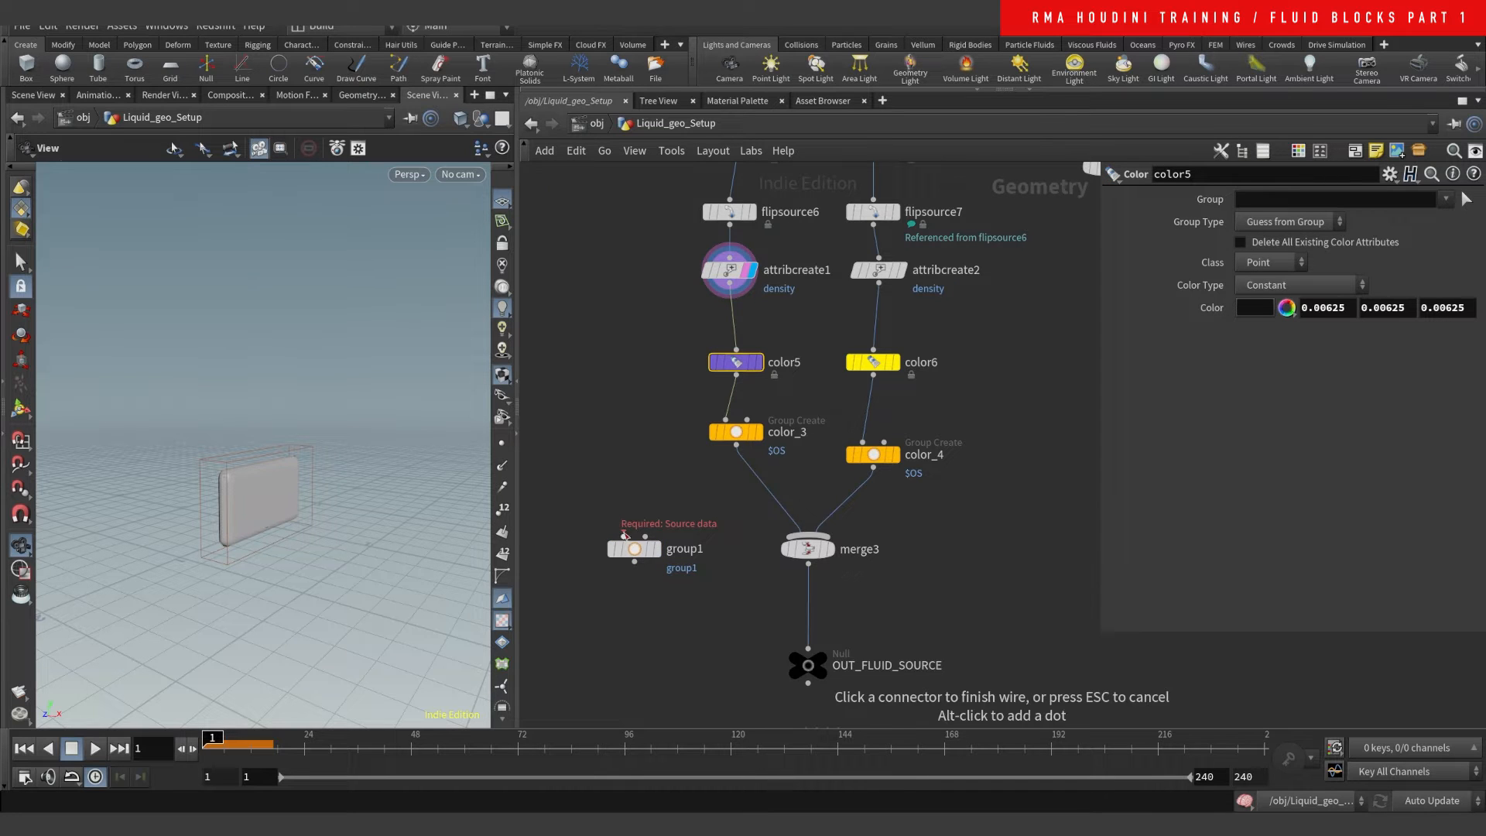
pyautogui.click(737, 377)
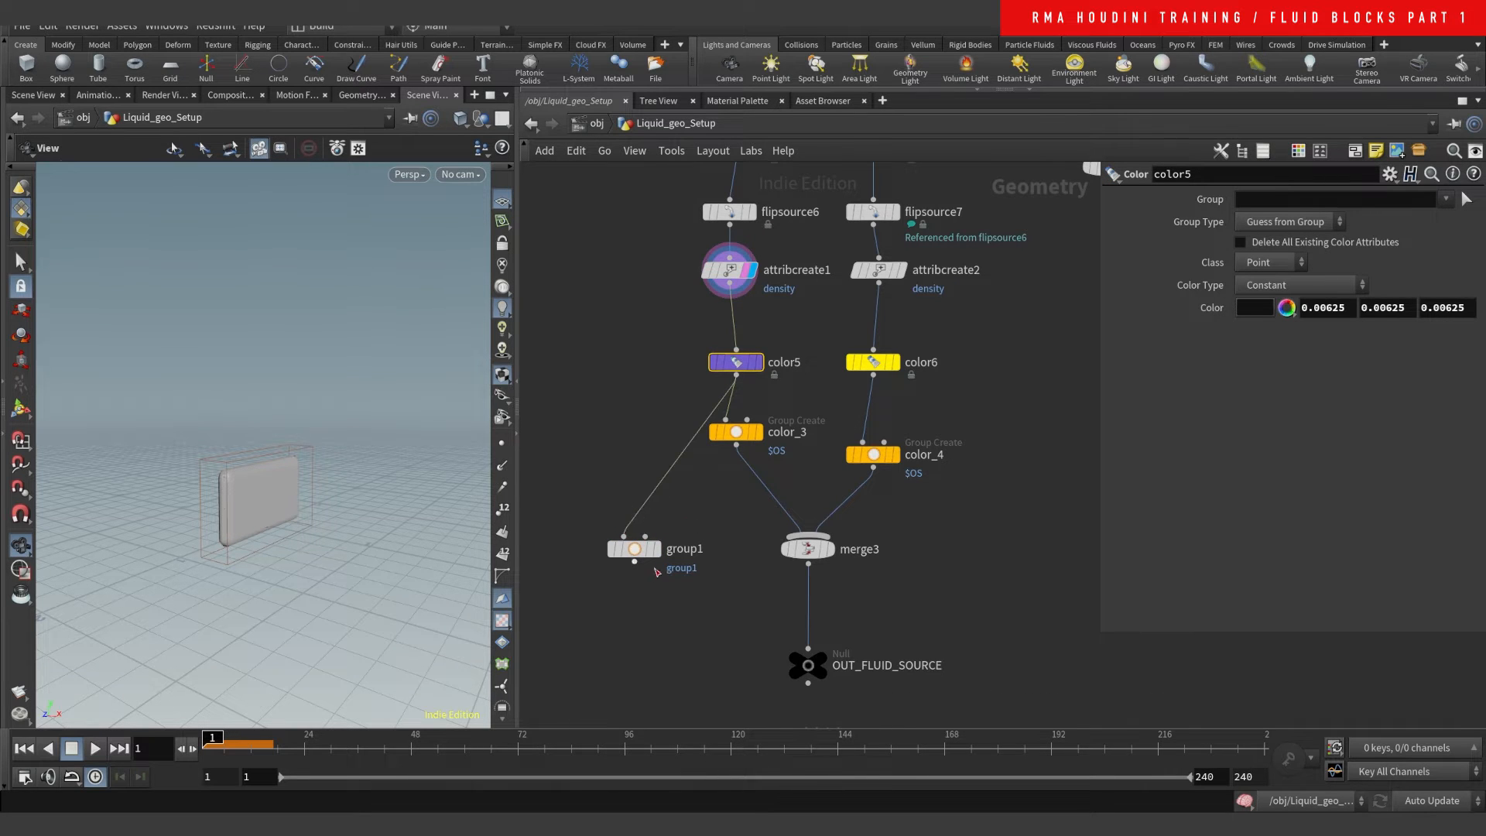
pyautogui.click(632, 535)
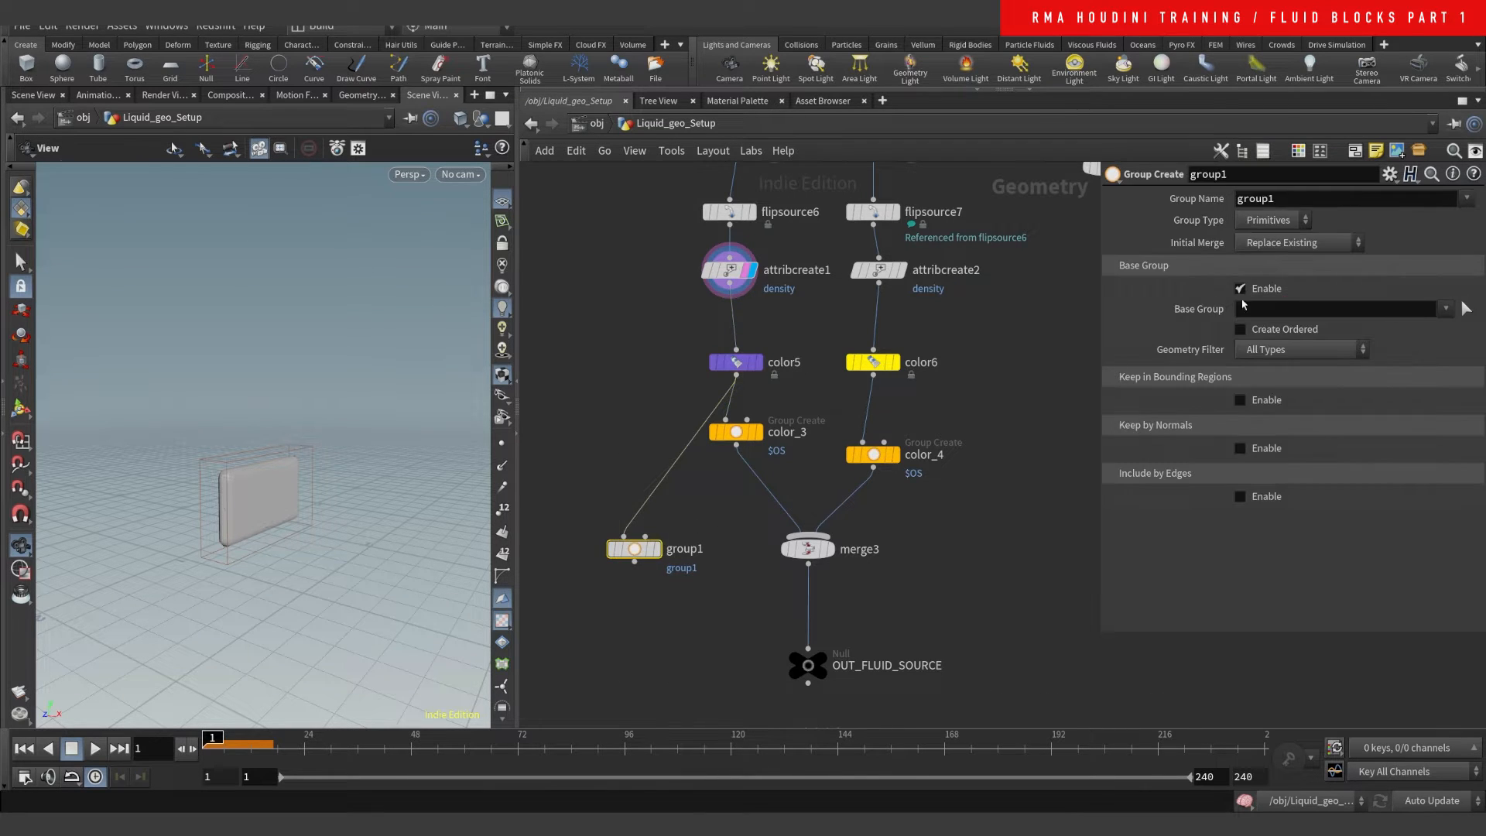
# - Set the group type of group1 to Points, display the node and set its group name to $OS
pyautogui.click(1277, 221)
pyautogui.click(1270, 232)
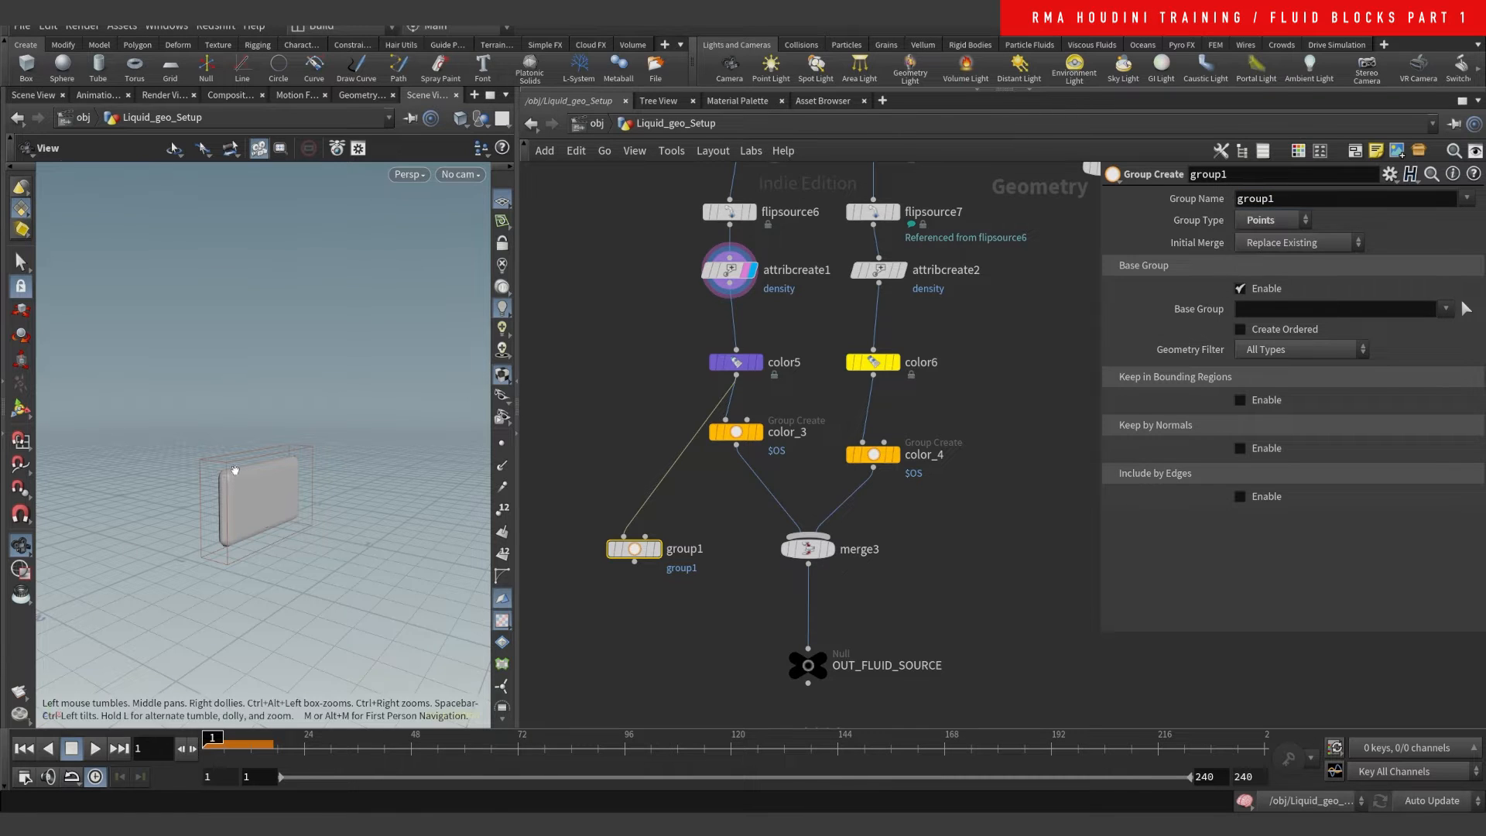
pyautogui.click(657, 548)
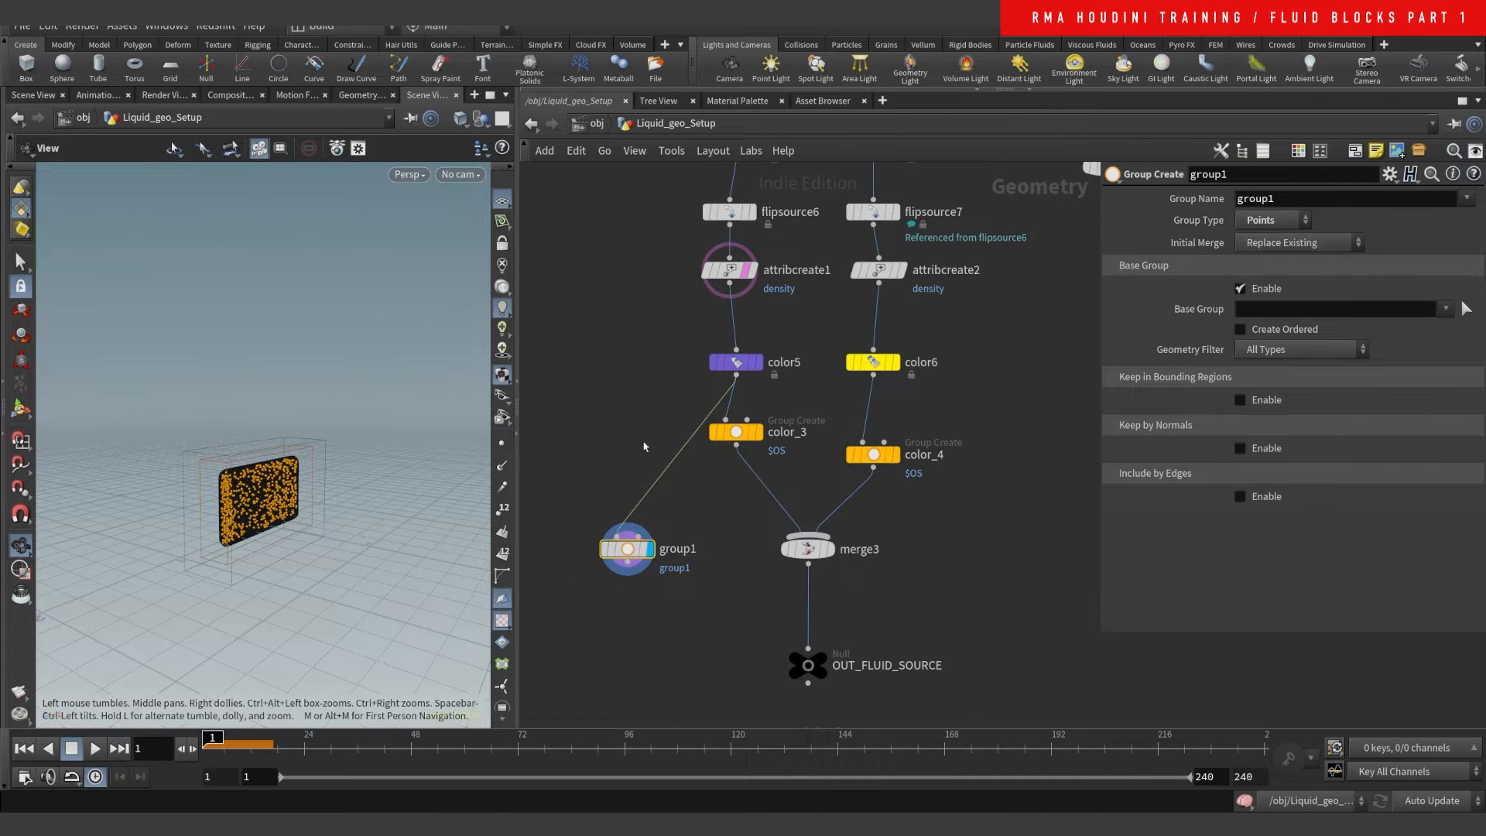
pyautogui.doubleClick(1321, 199)
pyautogui.write('$OS')
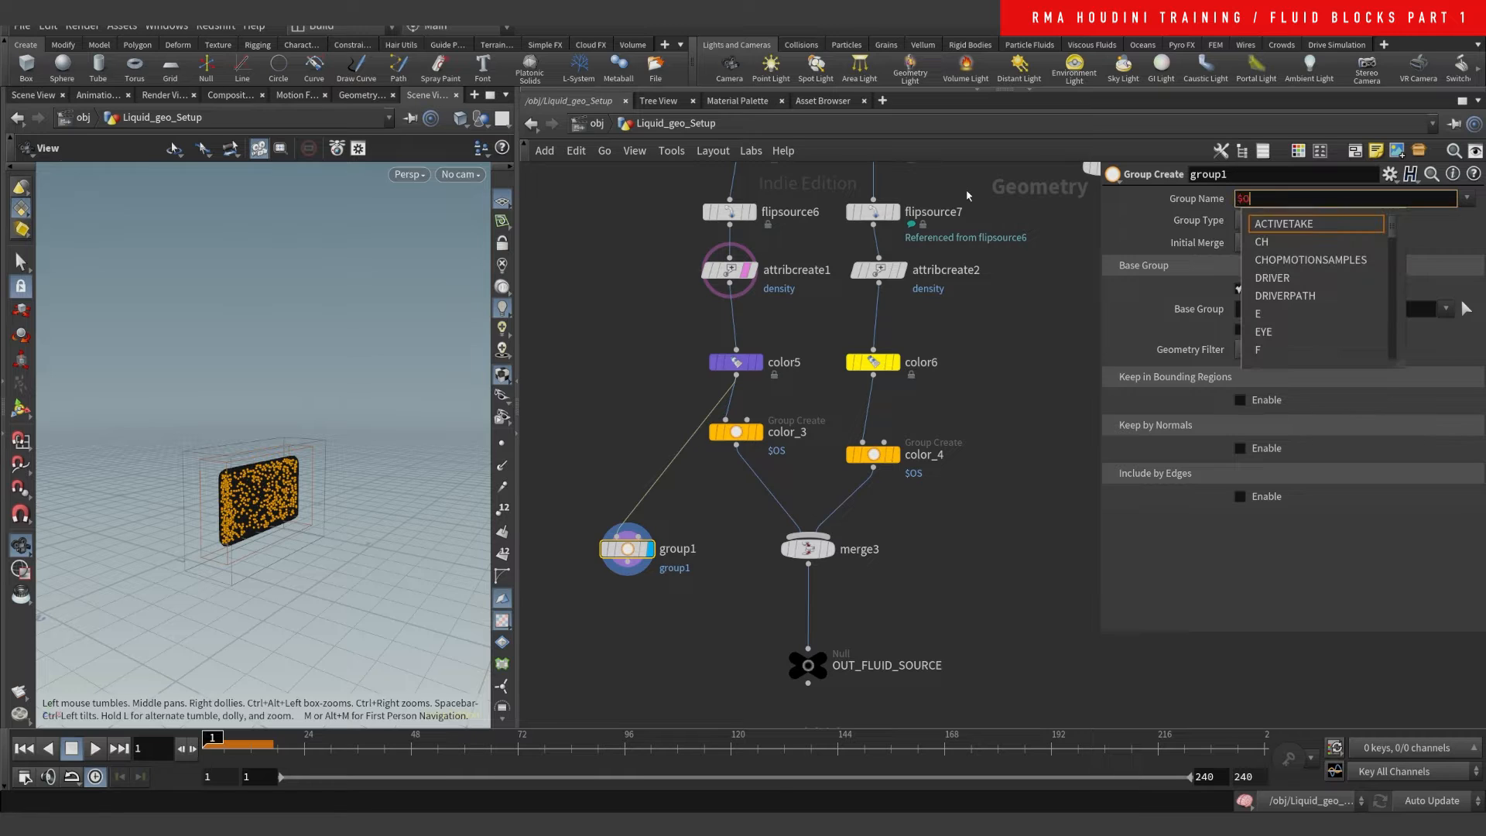
pyautogui.press('Return')
# - Rename the group1 node to ddddd, and delete this test node again
pyautogui.click(681, 552)
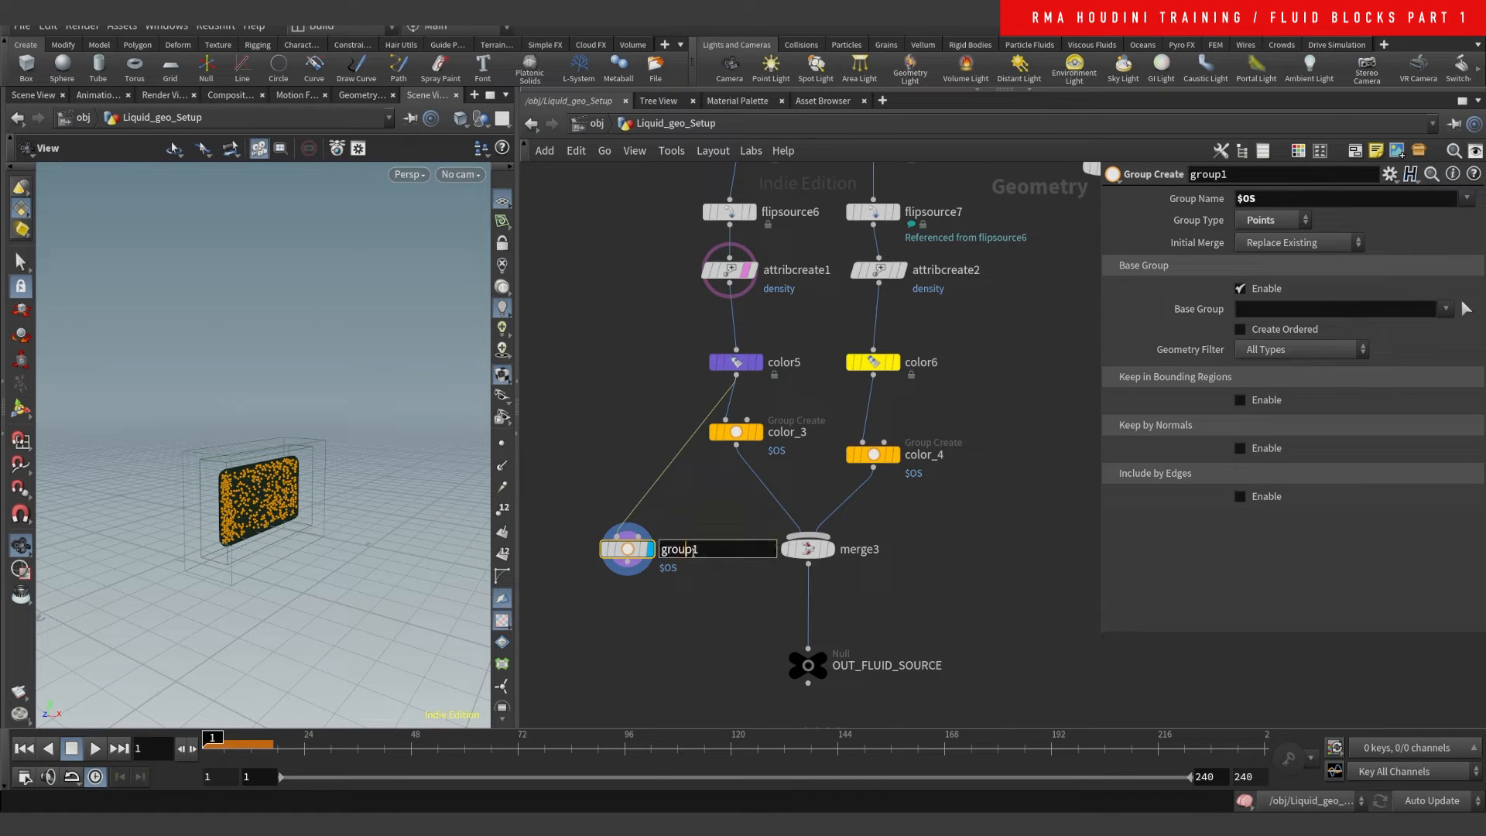
pyautogui.write('dddd')
pyautogui.hotkey('ctrl', 'a')
pyautogui.write('ddddd')
pyautogui.press('Return')
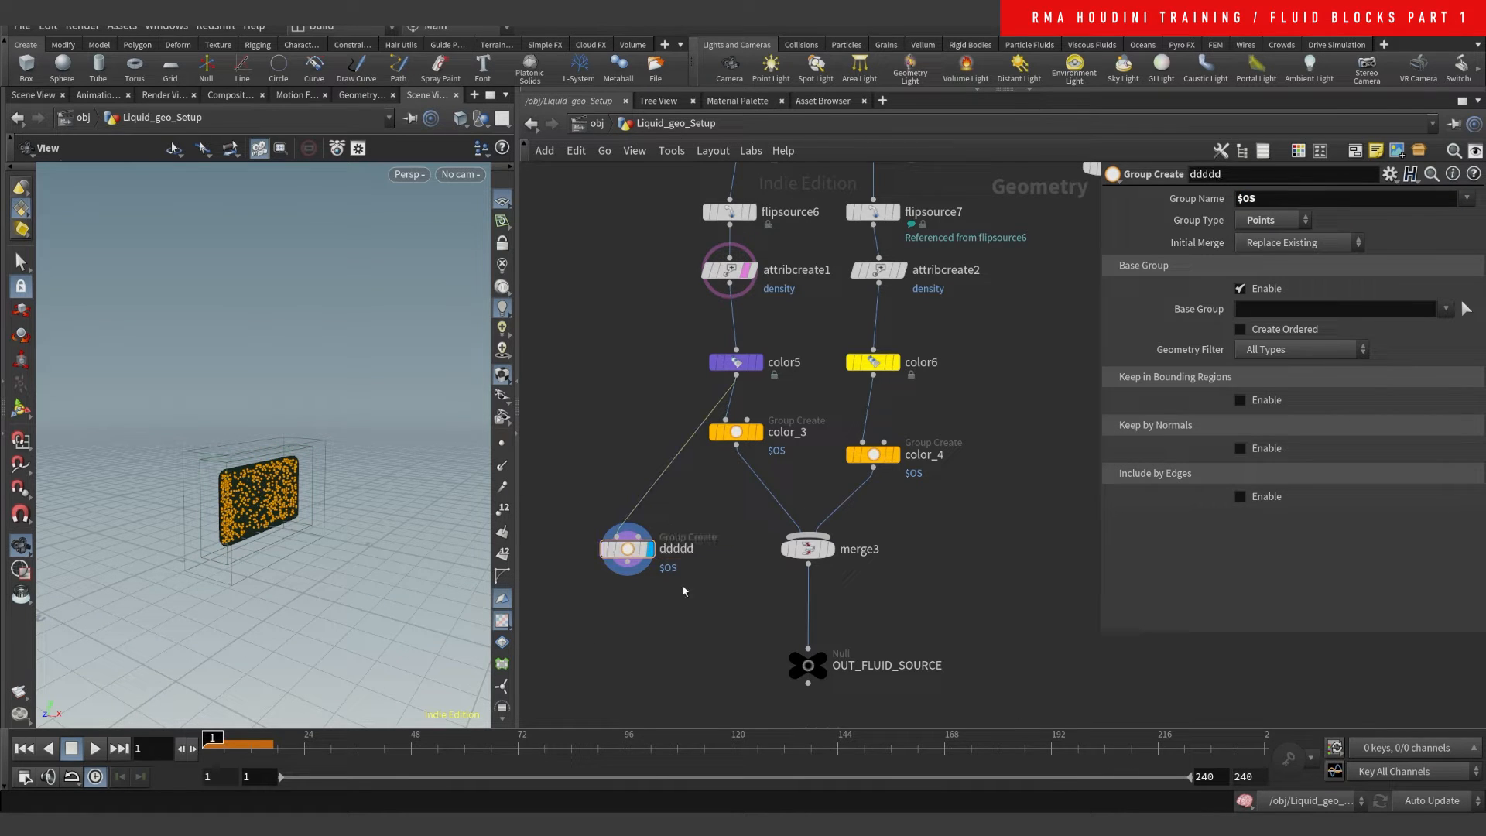
pyautogui.moveTo(628, 551); pyautogui.dragTo(736, 555, button='middle')
pyautogui.press('Delete')
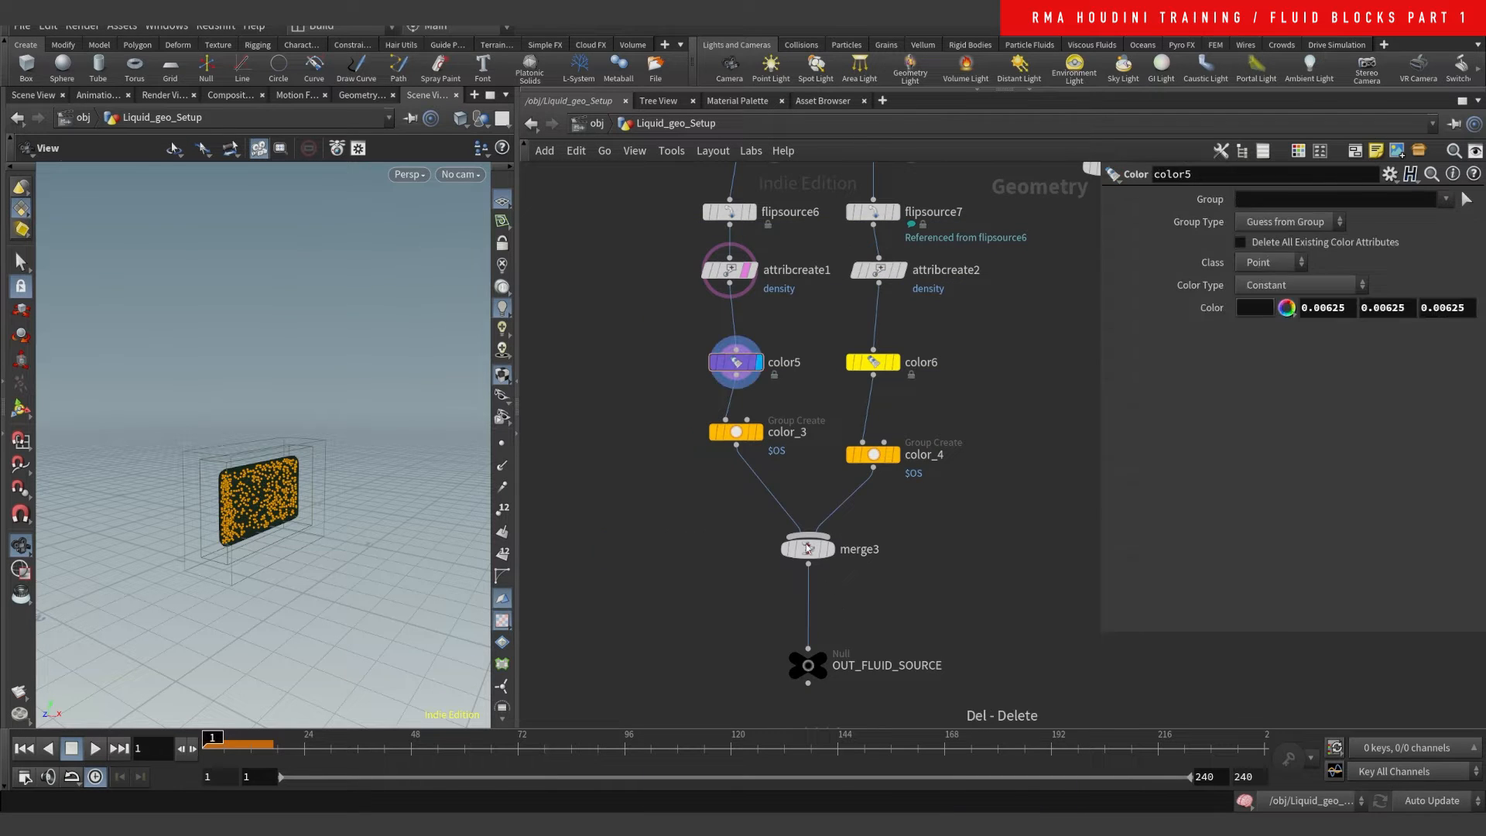
# - View the color_4 point group and the merged OUT_FLUID_SOURCE result in the viewport
pyautogui.click(896, 455)
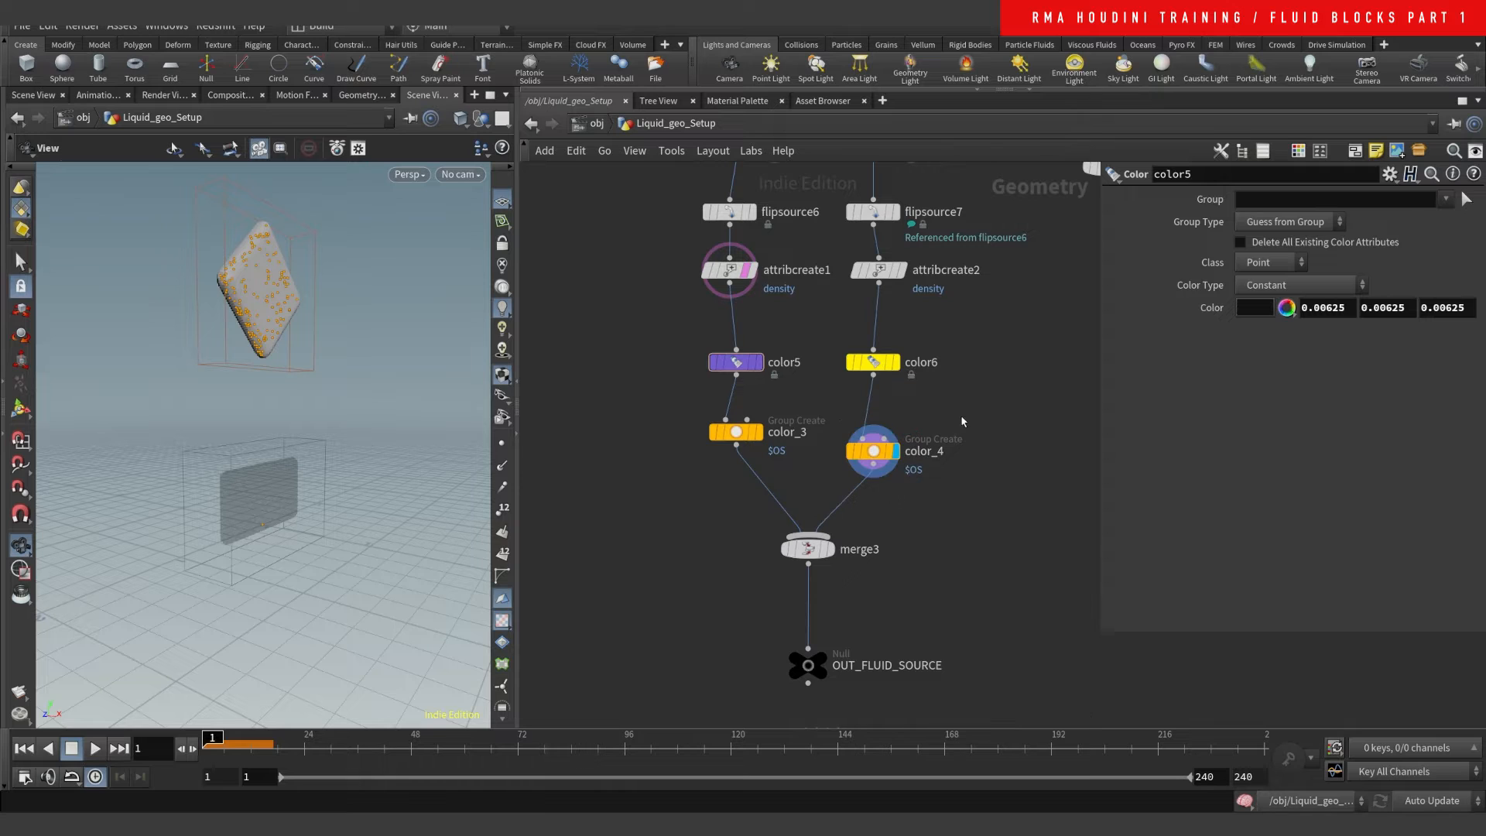
pyautogui.click(826, 666)
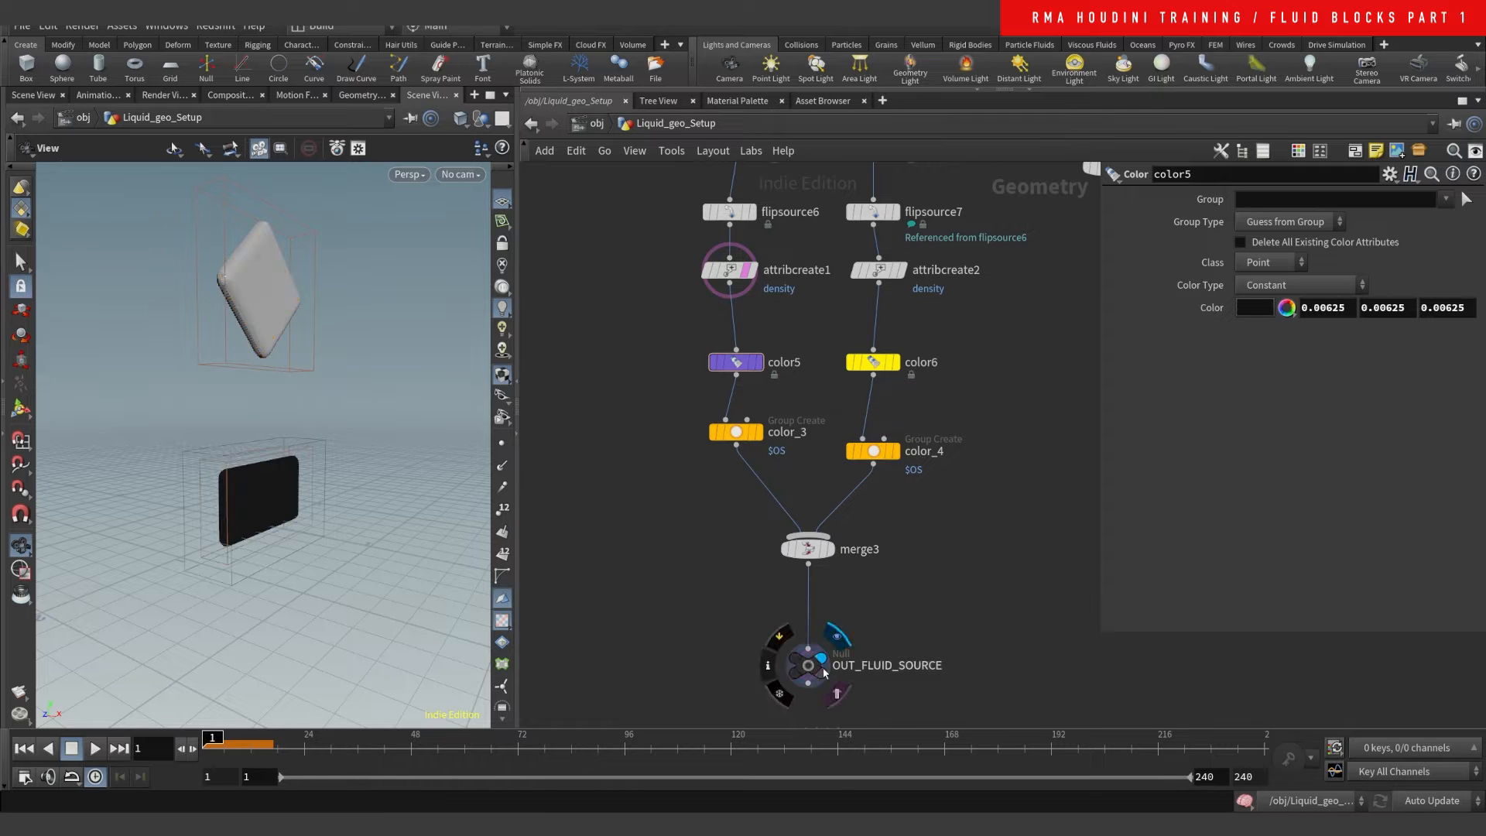
pyautogui.moveTo(940, 537); pyautogui.dragTo(909, 310, button='middle')
pyautogui.moveTo(680, 368); pyautogui.dragTo(890, 465)
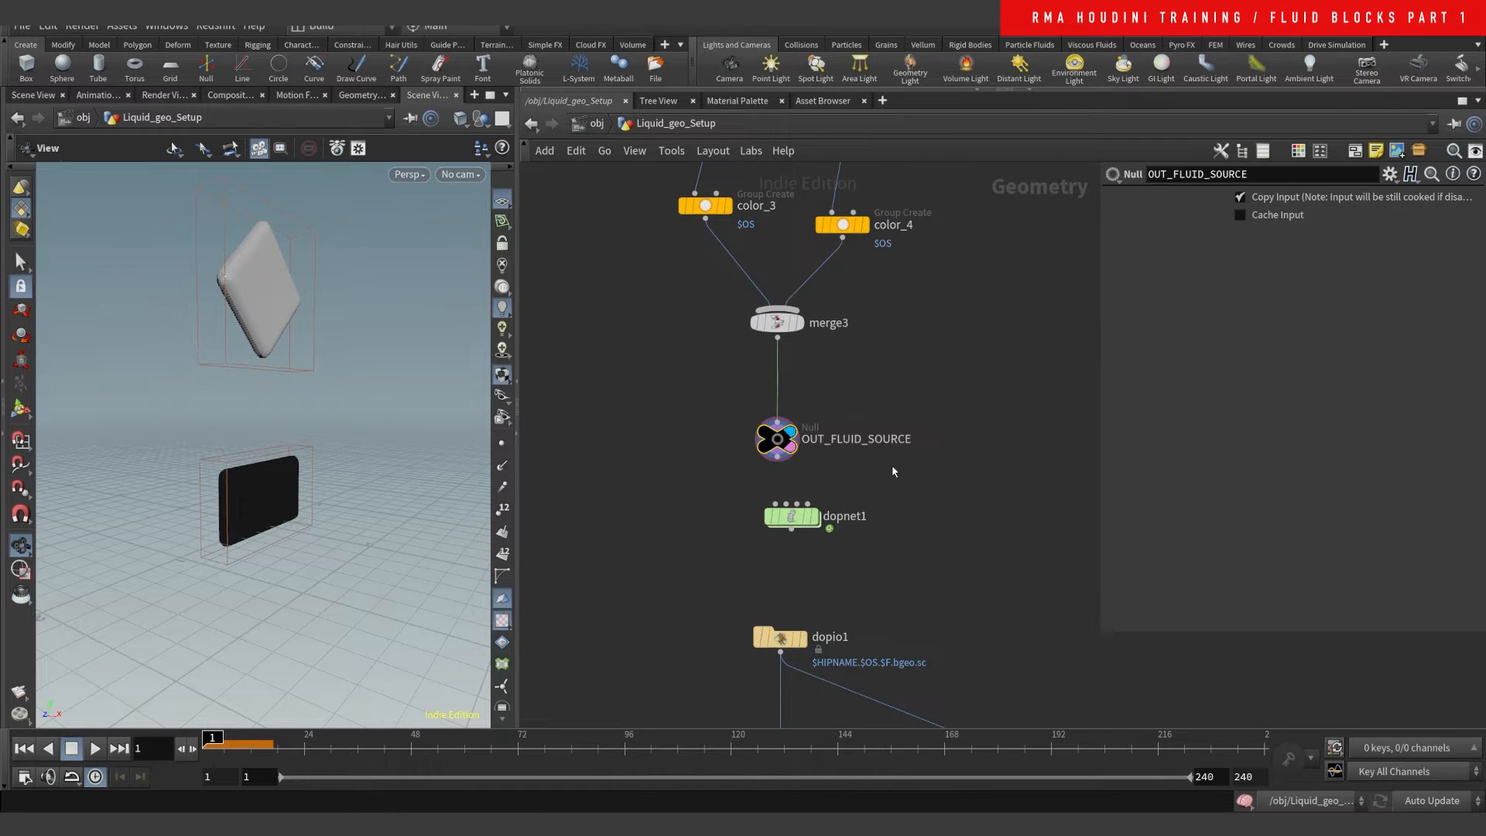
# - Move dopnet1 in line beneath the OUT_FLUID_SOURCE null
pyautogui.scroll(-5, 920, 360)
pyautogui.scroll(5, 921, 361)
pyautogui.moveTo(789, 538); pyautogui.dragTo(774, 538)
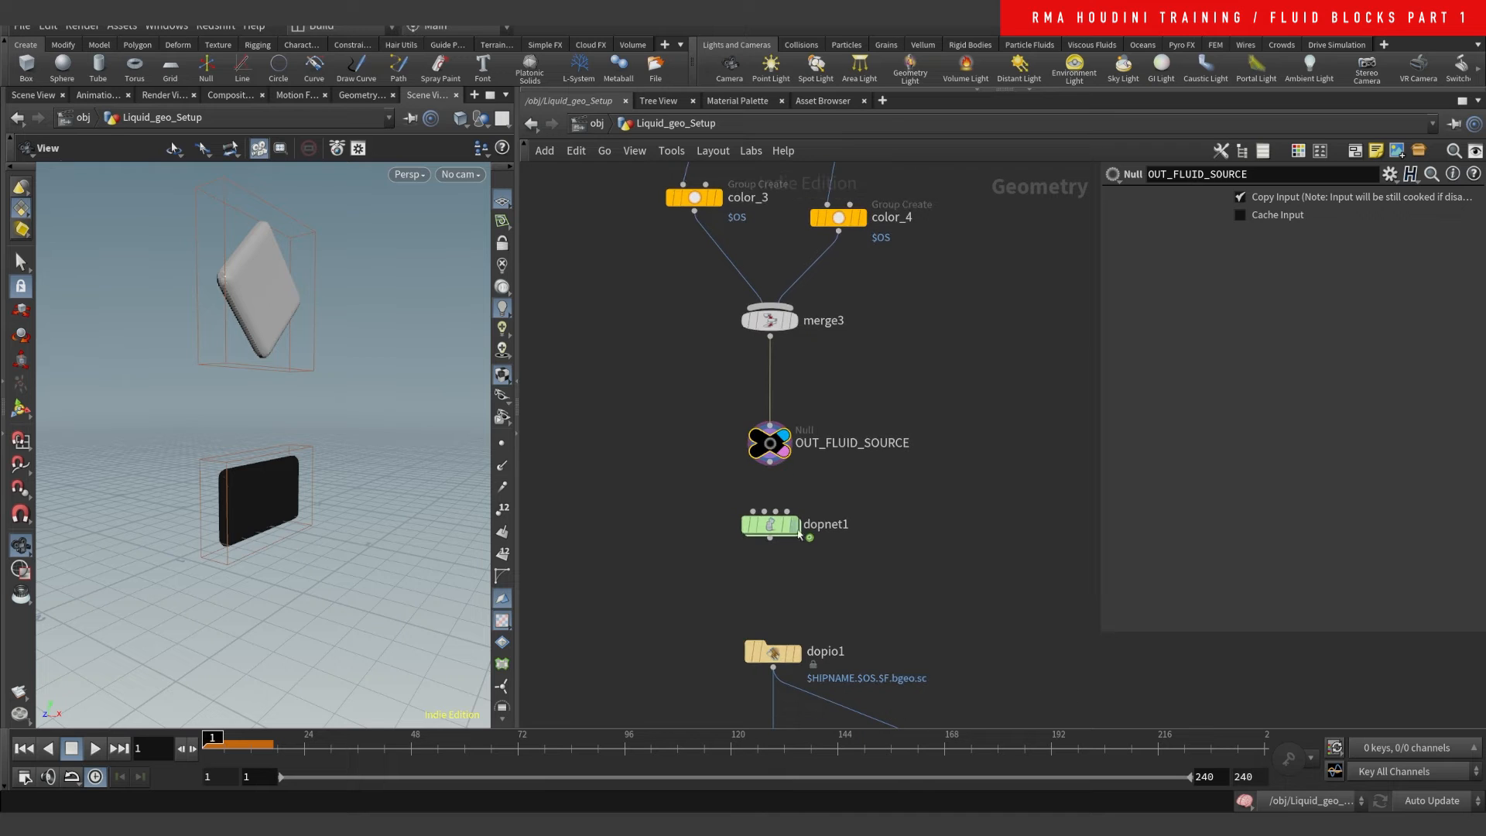
# - Add a second DOP Network next to dopnet1 and delete it again
pyautogui.press('Tab')
pyautogui.write('dopne')
pyautogui.press('Return')
pyautogui.click(886, 511)
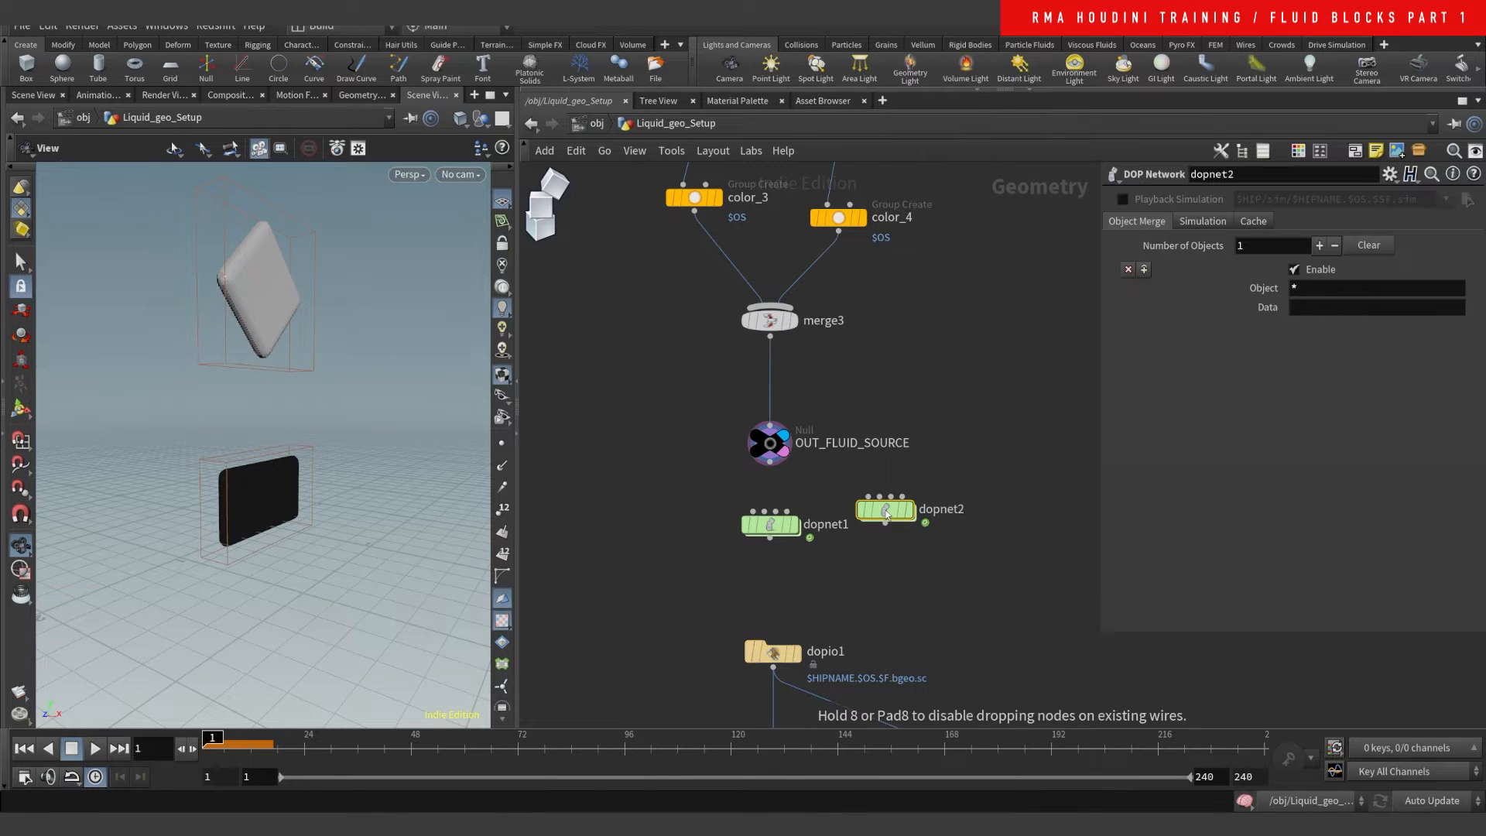
pyautogui.press('Delete')
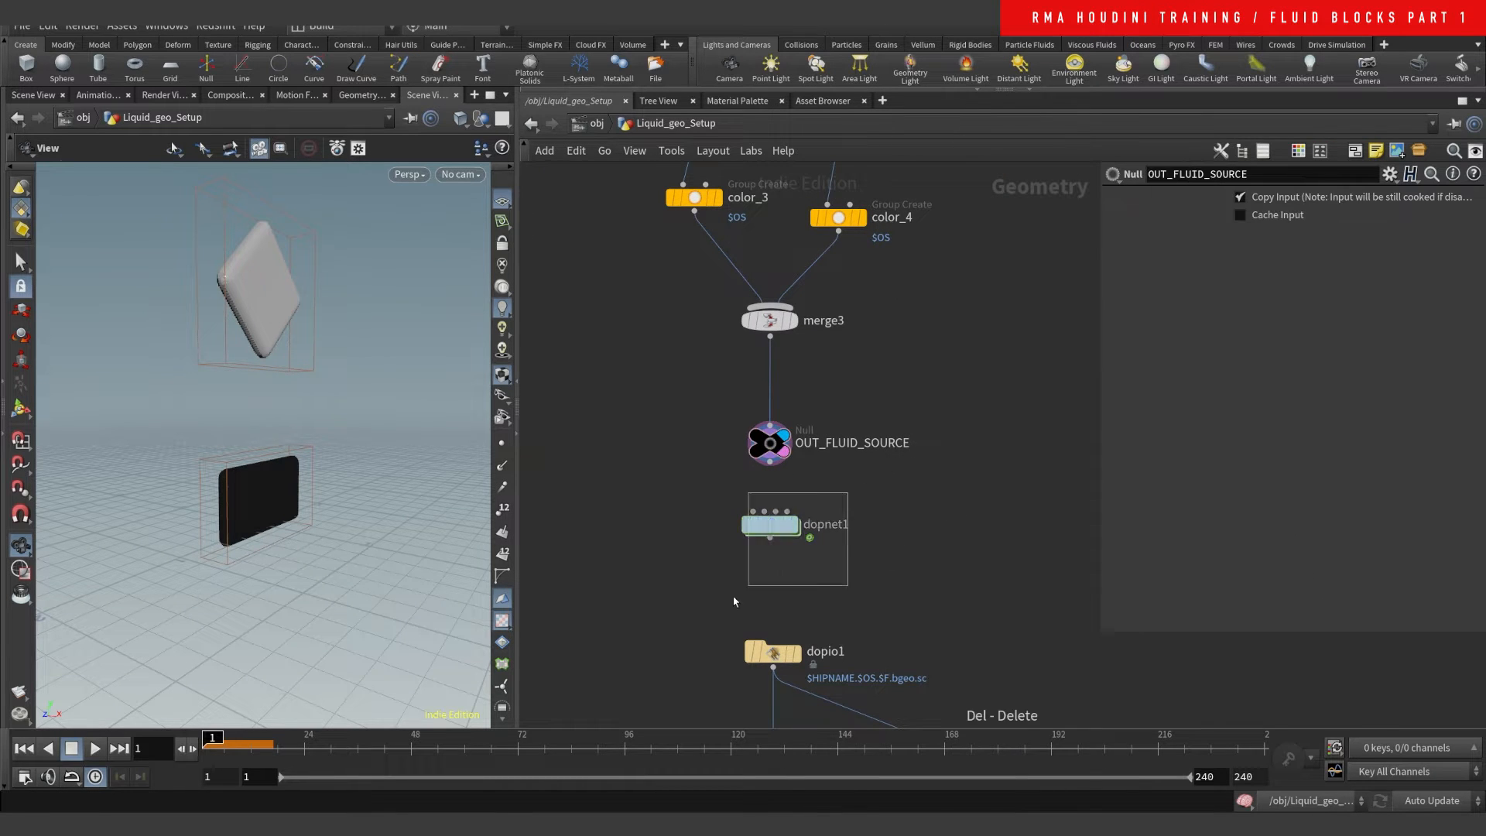
# - Enter the dopnet1 network, check the flipobject1 parameters and move that node farther away from the solvers
pyautogui.click(771, 527)
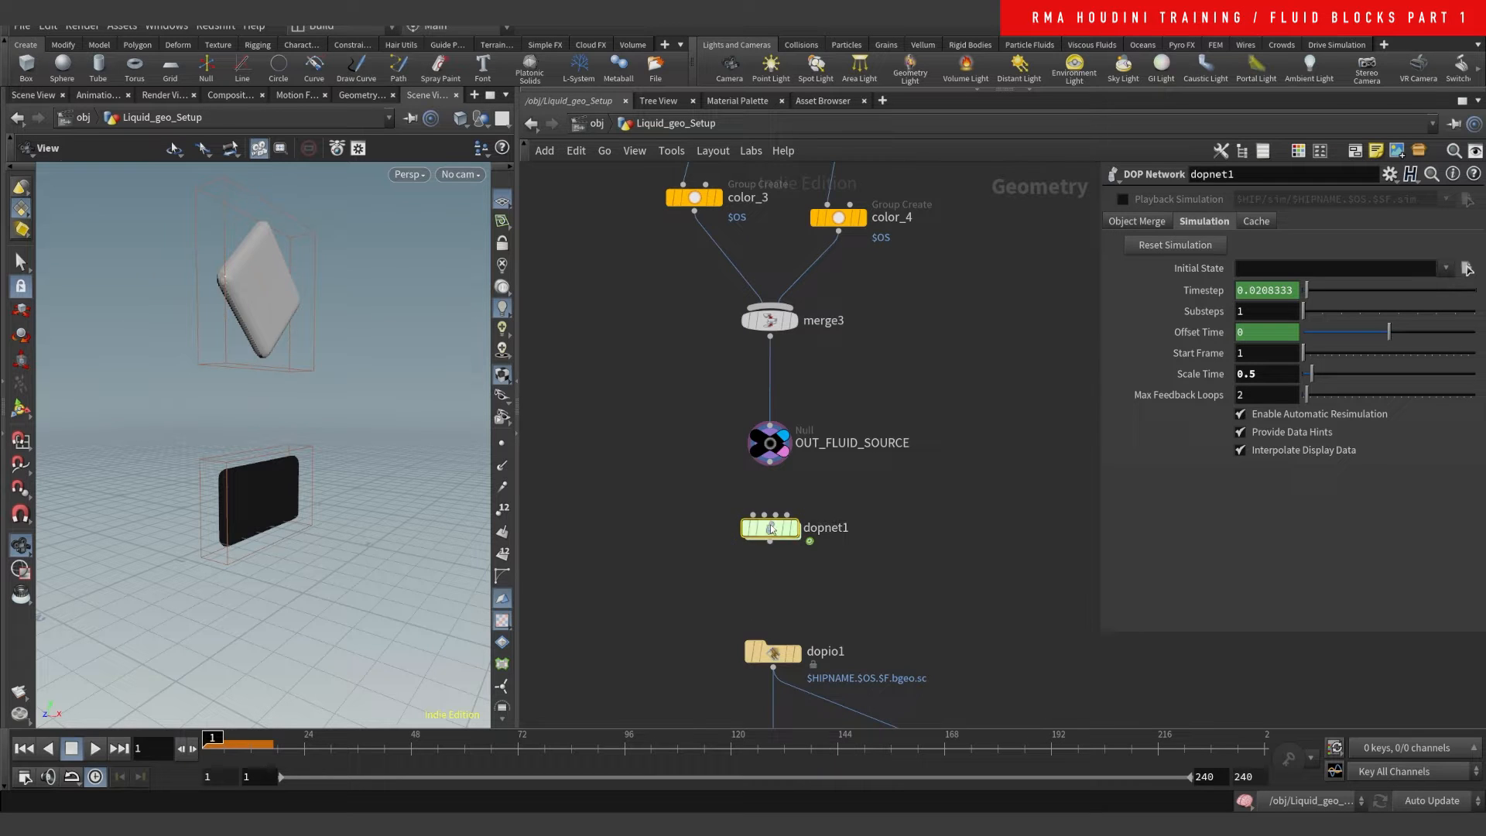
pyautogui.doubleClick(774, 528)
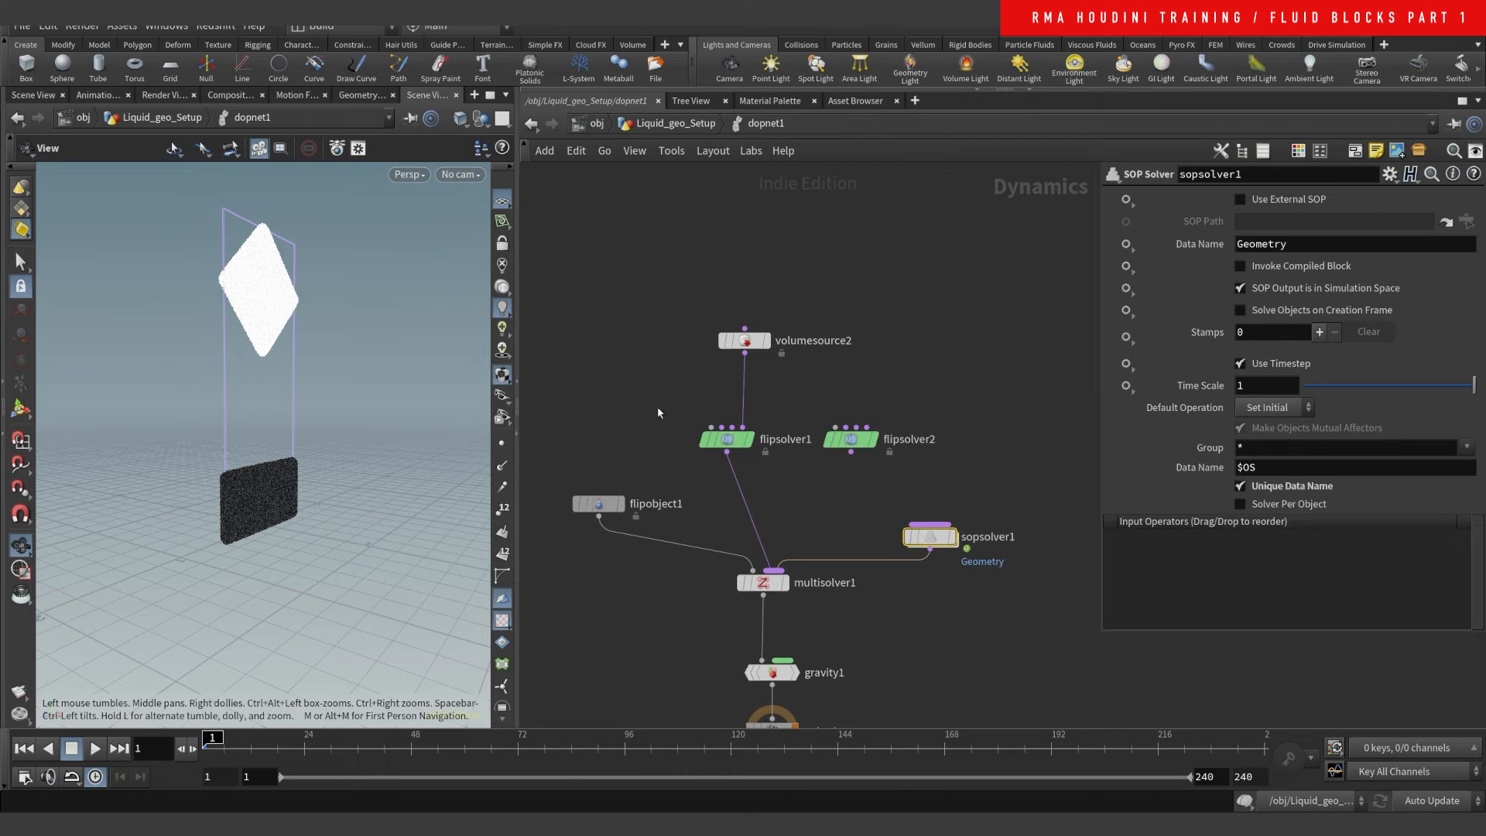
pyautogui.moveTo(657, 408); pyautogui.dragTo(762, 287, button='middle')
pyautogui.click(707, 421)
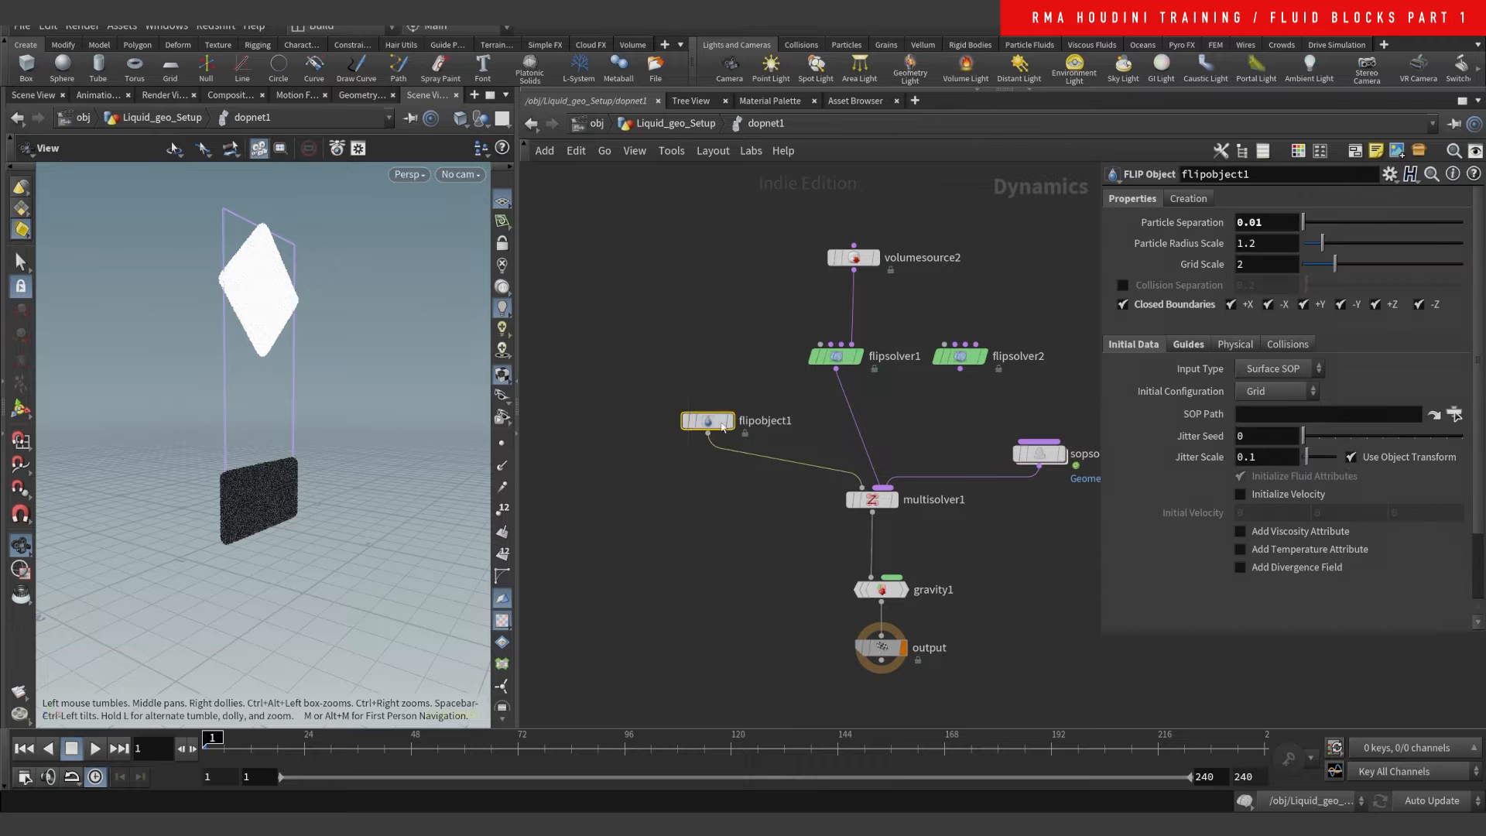
pyautogui.moveTo(769, 431); pyautogui.dragTo(689, 431)
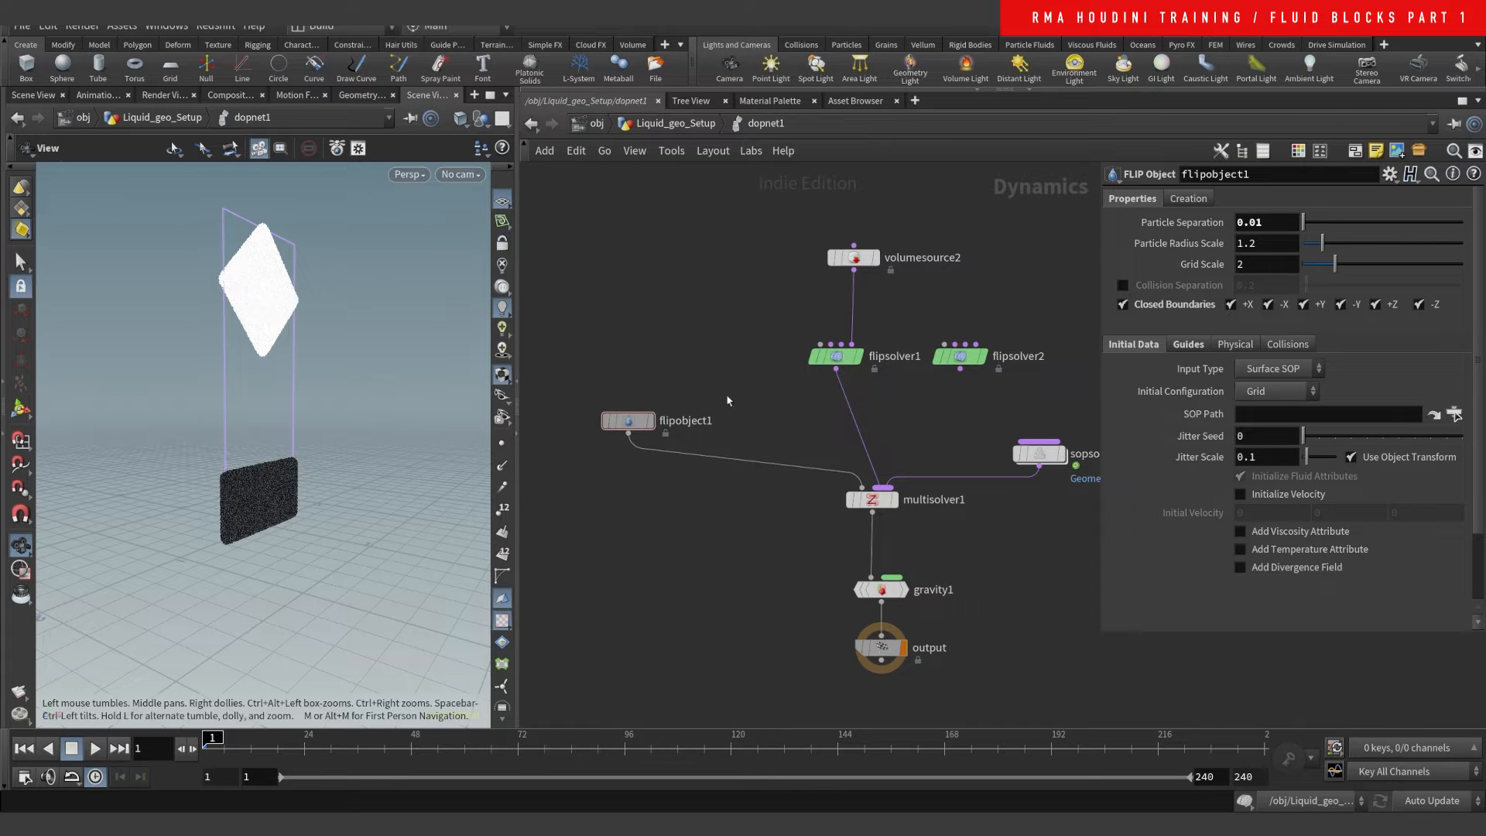
# - Add a new FLIP Object below flipobject1 and connect it to the object input of multisolver1 in its place
pyautogui.scroll(1, 694, 510)
pyautogui.press('Tab')
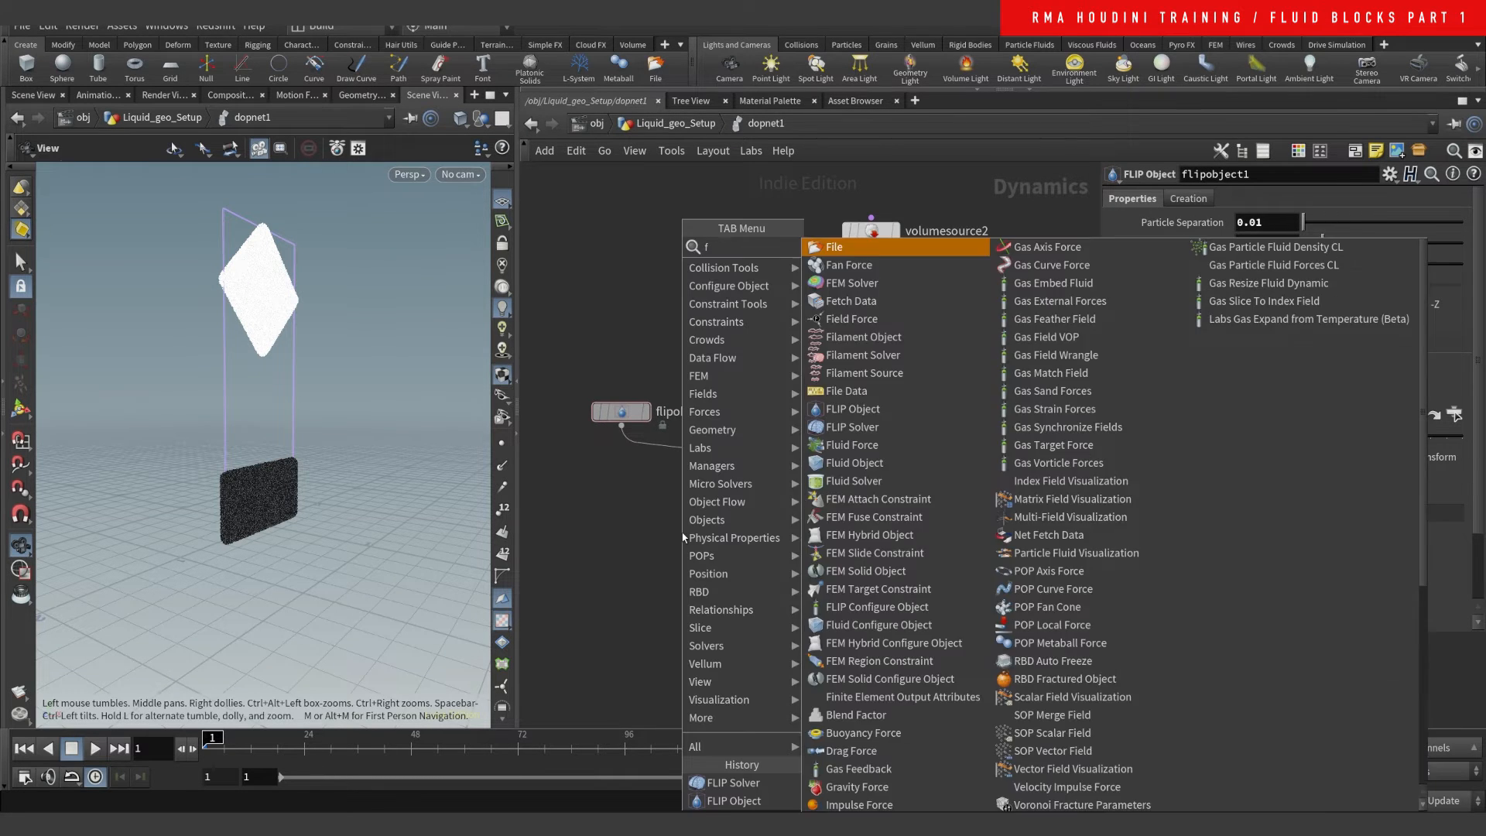
pyautogui.write('flip')
pyautogui.press('Return')
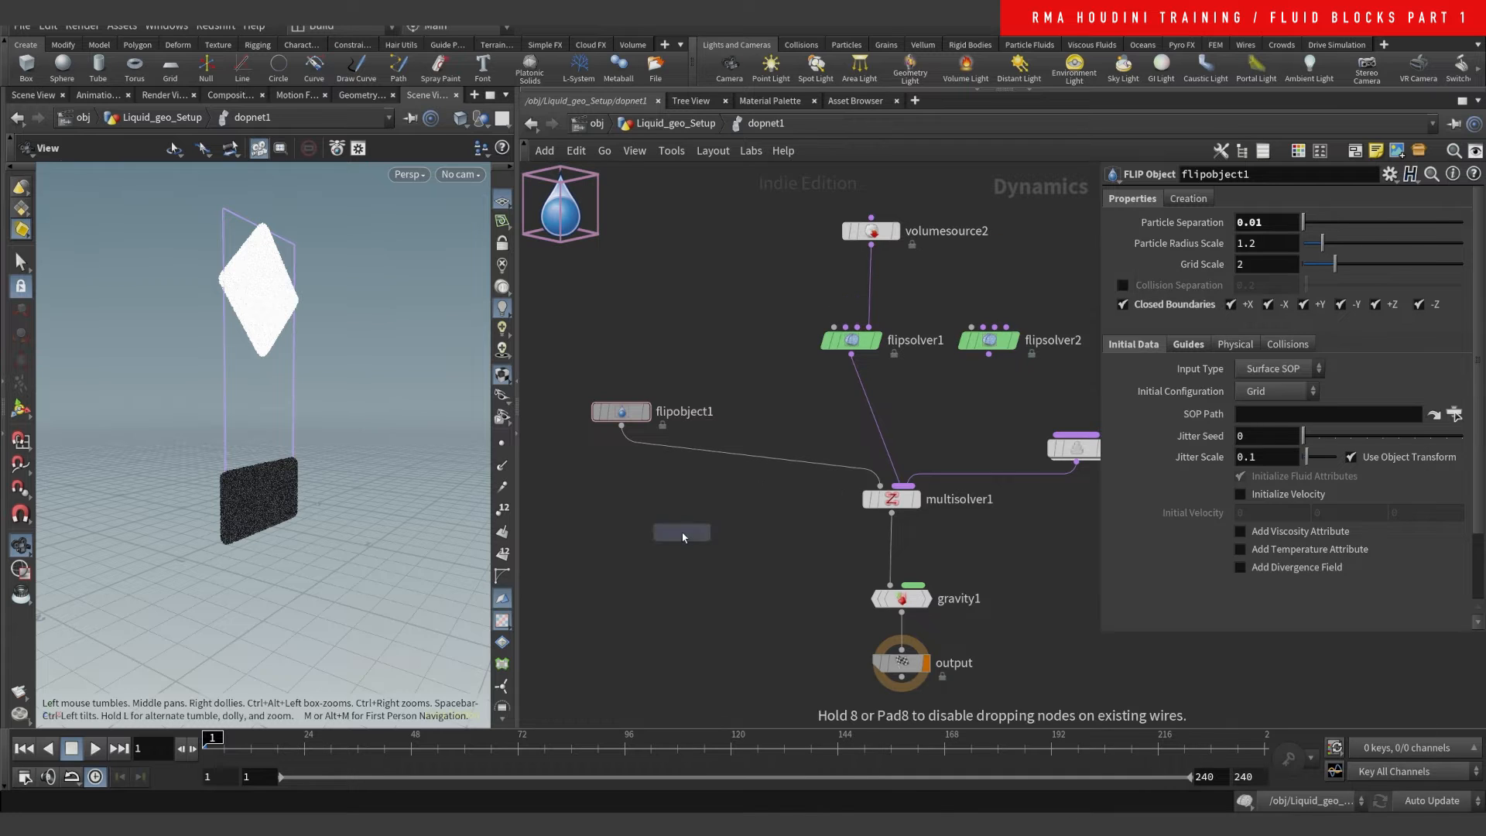
pyautogui.click(682, 533)
pyautogui.moveTo(682, 546); pyautogui.dragTo(880, 487)
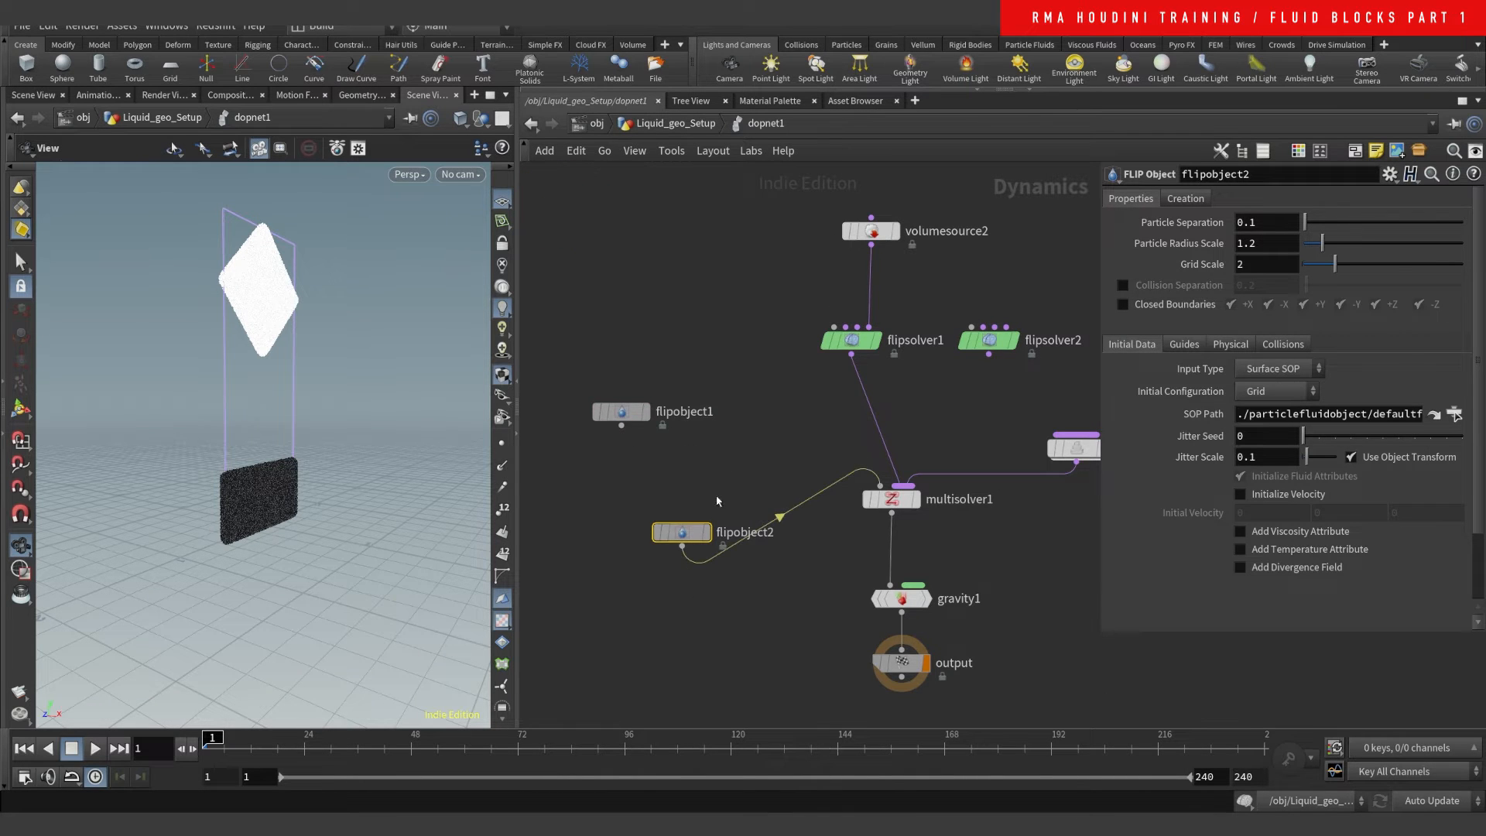
# - Clear the SOP Path of flipobject2, turn on its Closed Boundaries option and widen the parameter area
pyautogui.tripleClick(1347, 413)
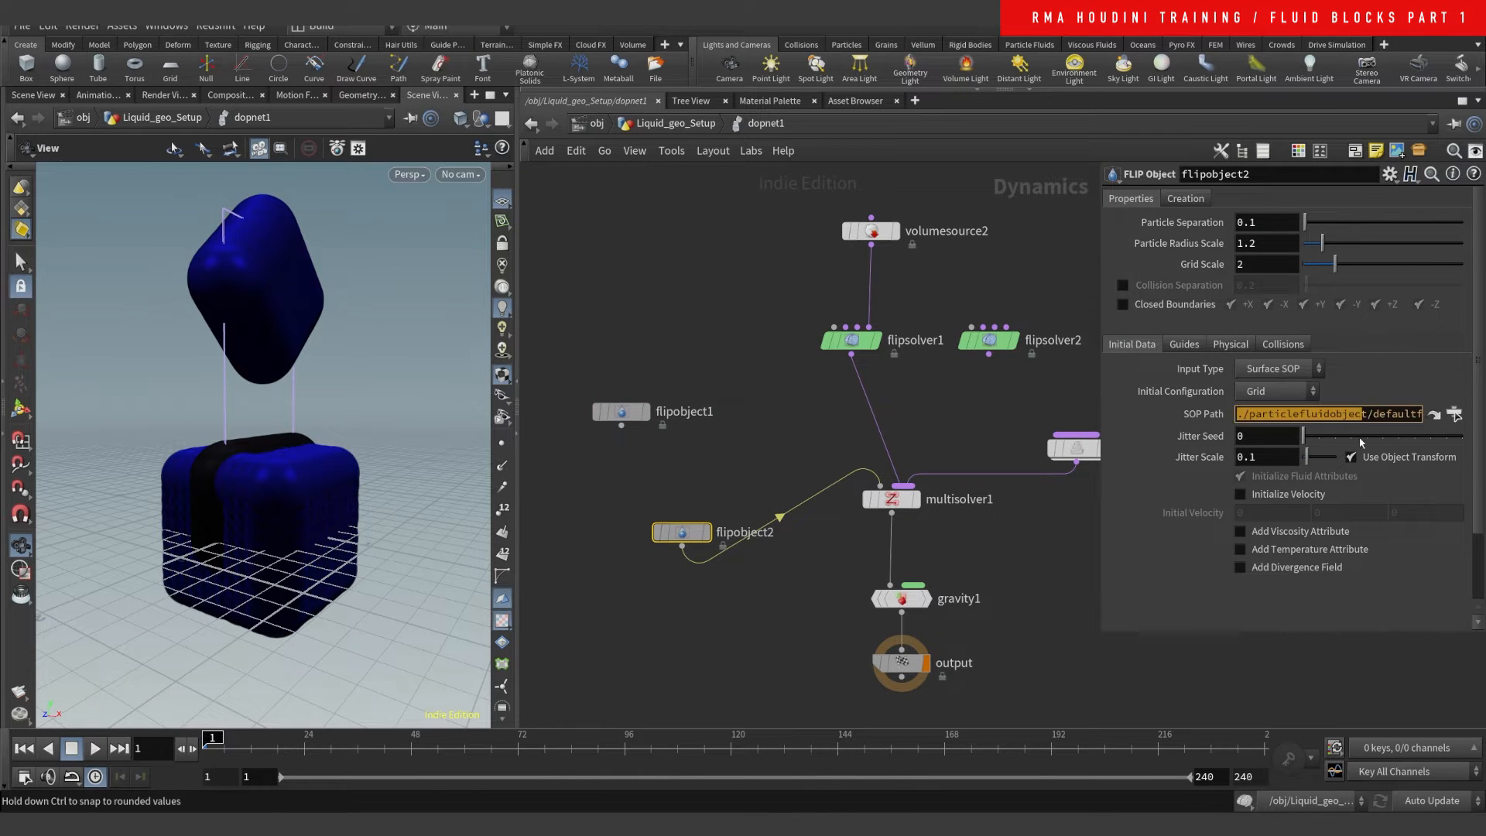
pyautogui.press('BackSpace')
pyautogui.press('Return')
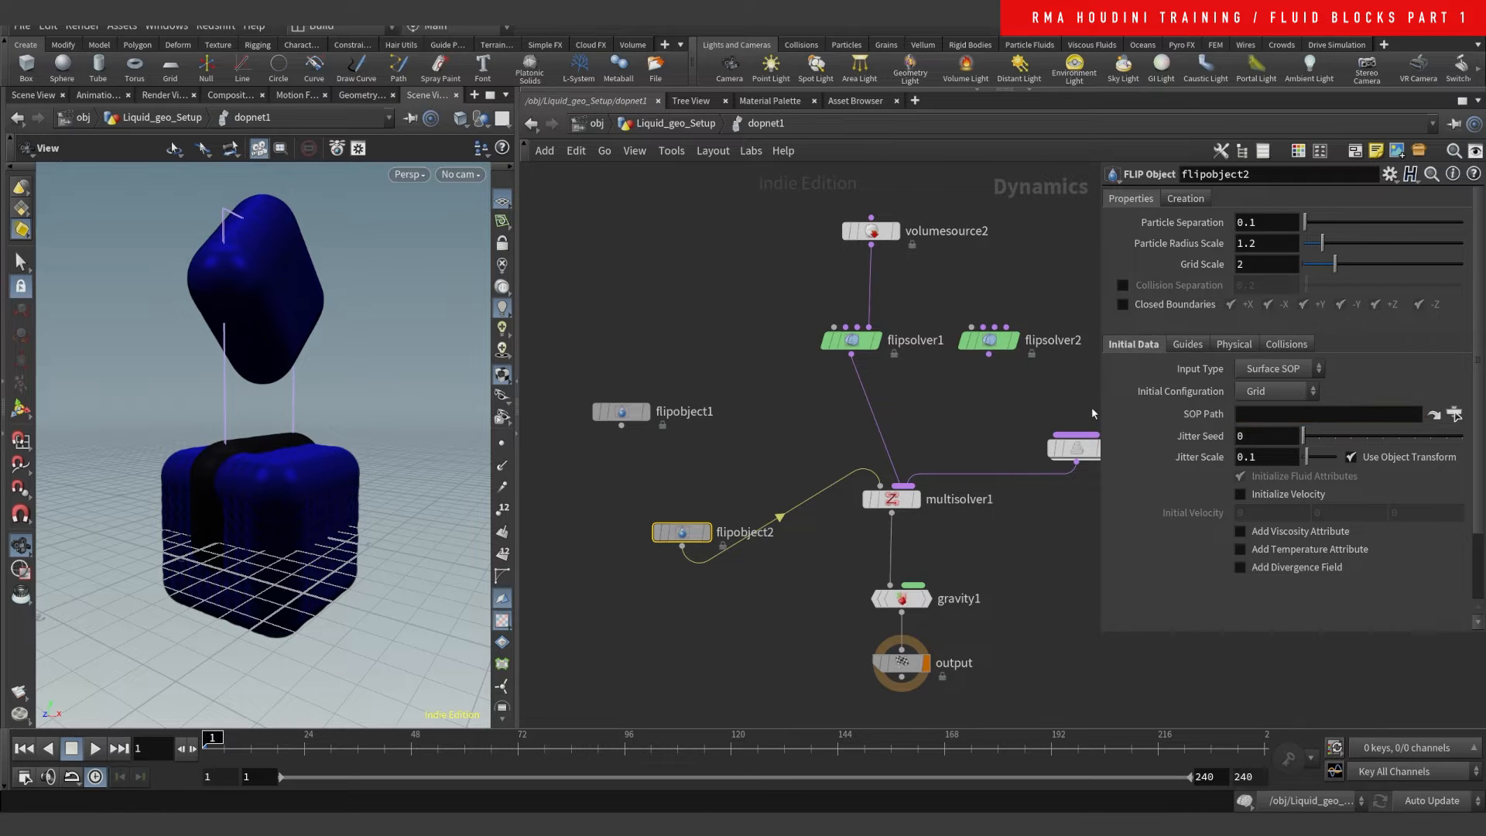
pyautogui.click(1153, 305)
pyautogui.moveTo(1100, 383); pyautogui.dragTo(966, 405)
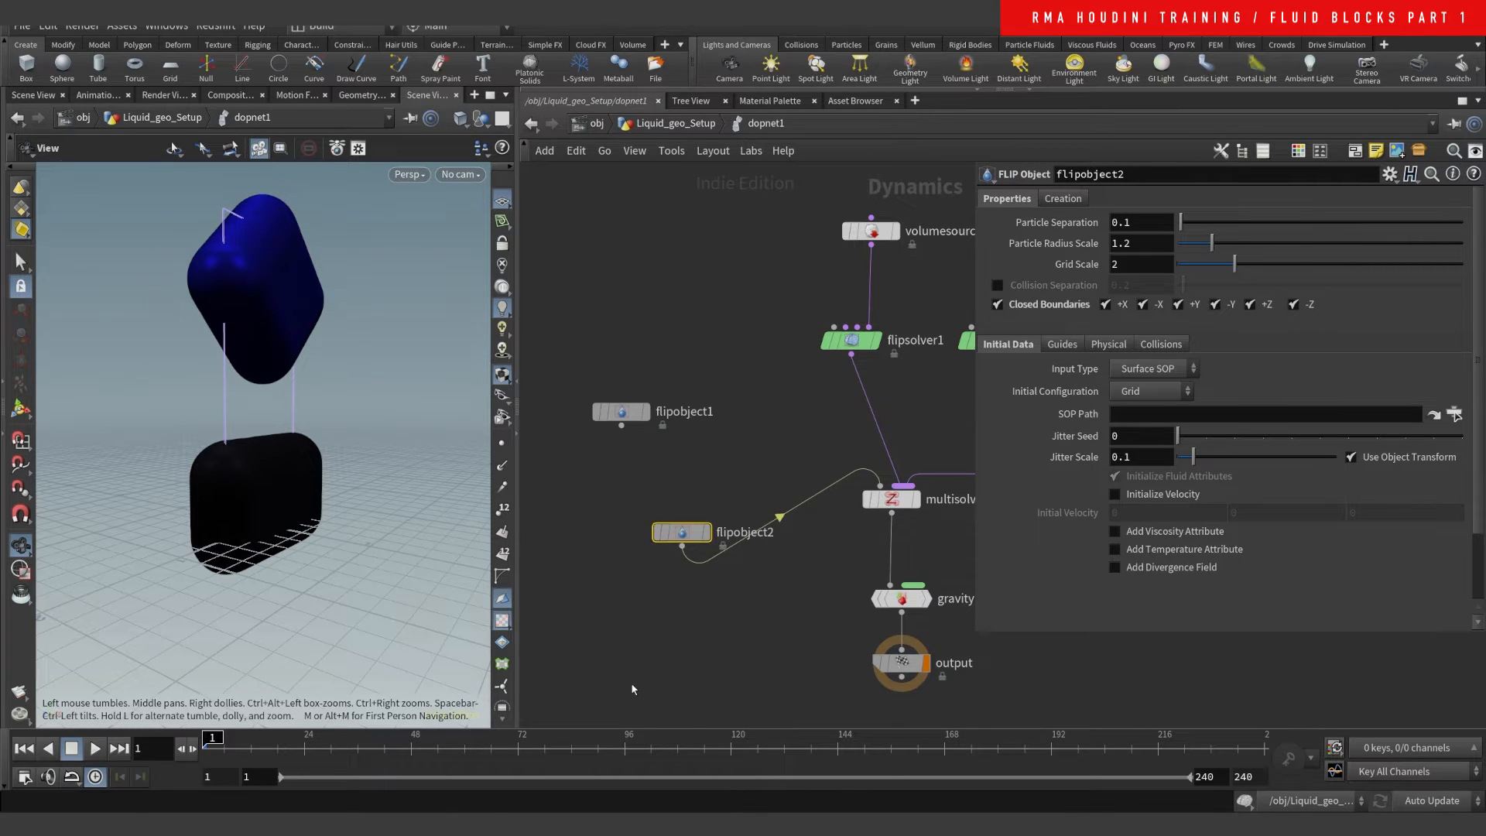
# - Display flipobject2's particle guides as Particles and set their Visualization Type to None
pyautogui.click(1062, 344)
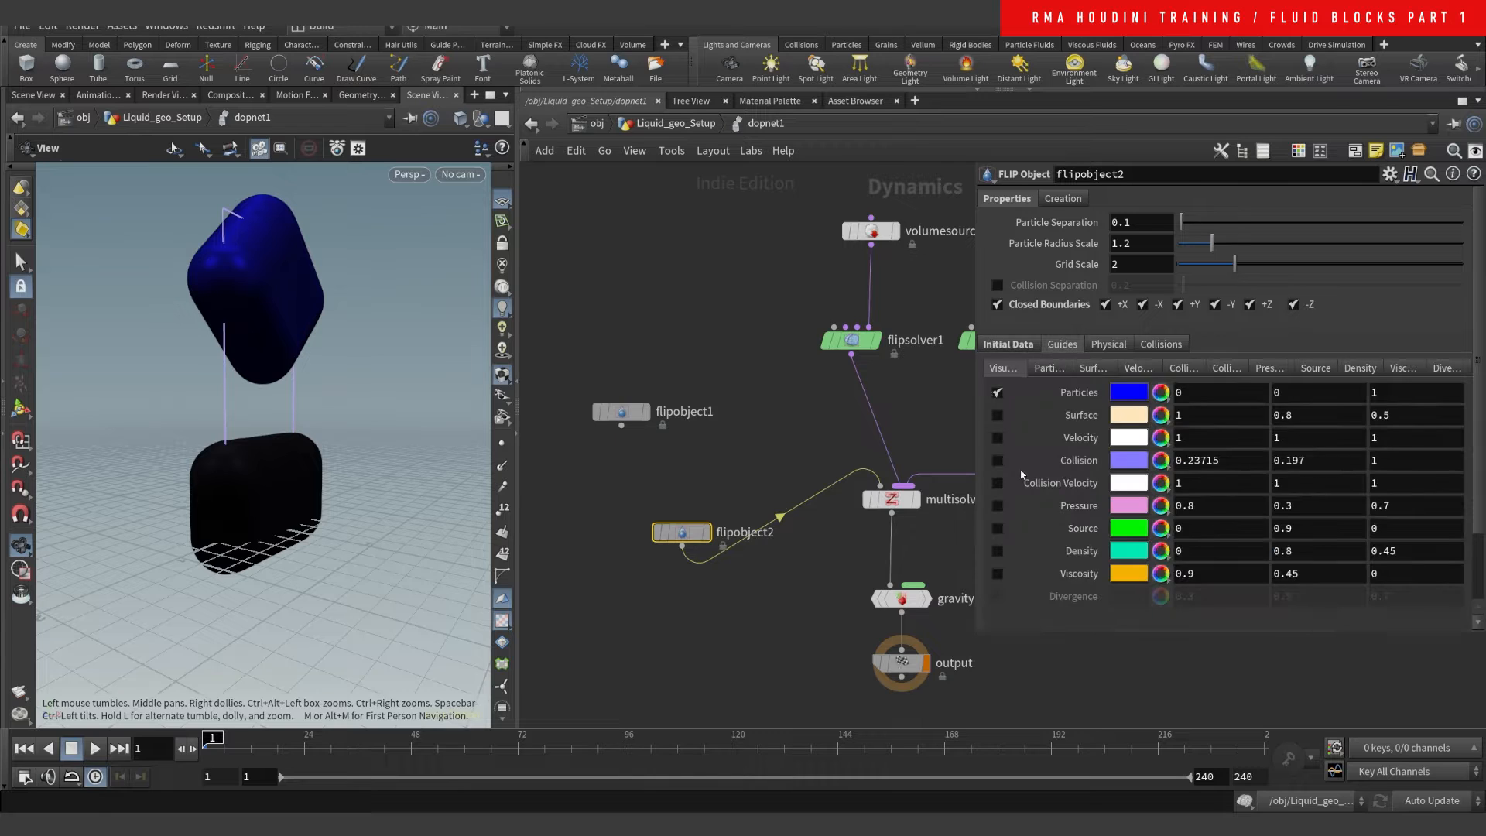
pyautogui.click(1049, 368)
pyautogui.click(1138, 393)
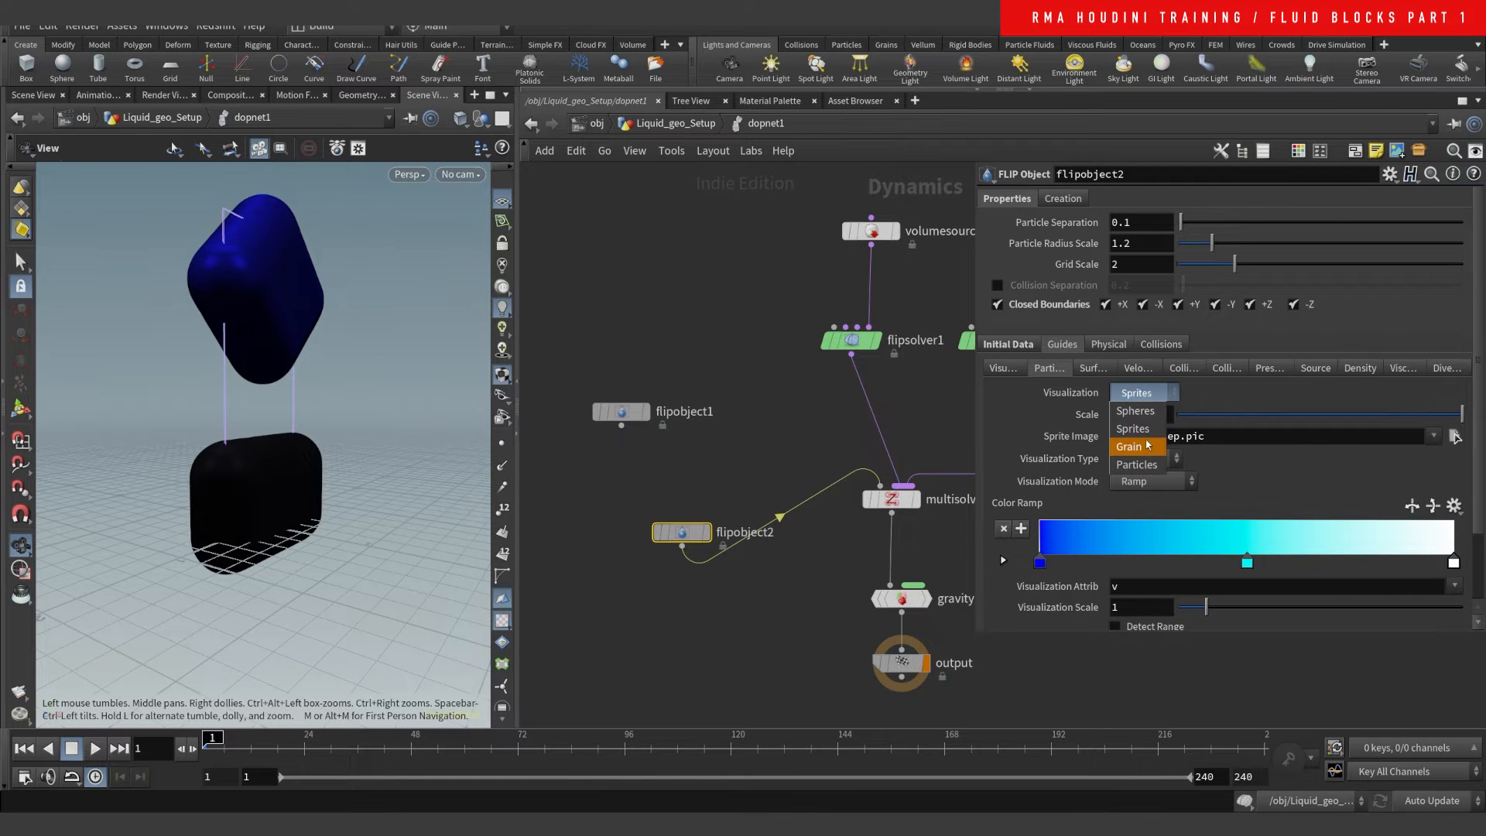
pyautogui.click(1138, 463)
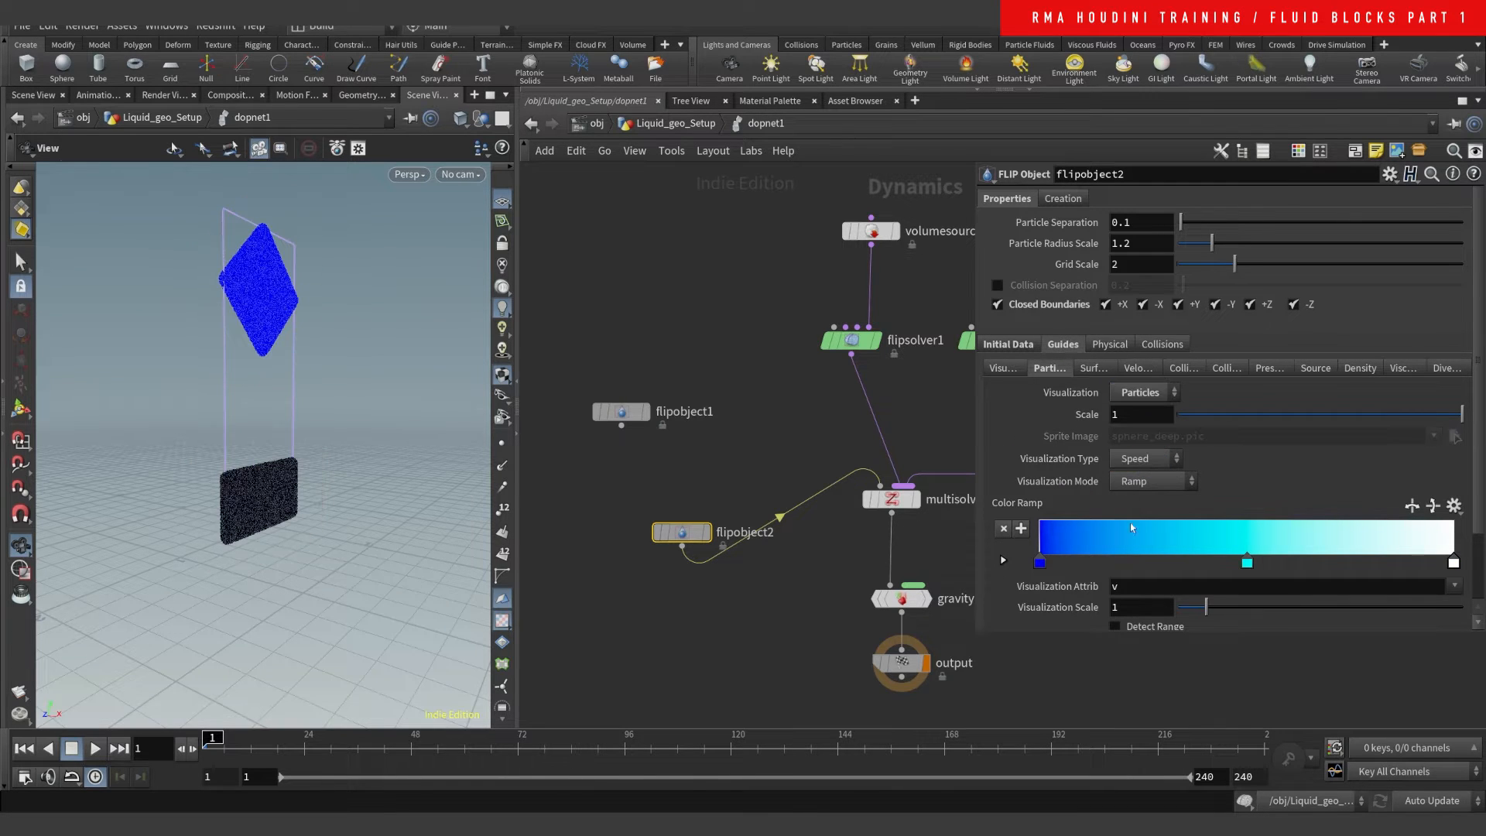
pyautogui.click(1152, 485)
pyautogui.click(1146, 481)
pyautogui.click(1147, 458)
pyautogui.click(1142, 496)
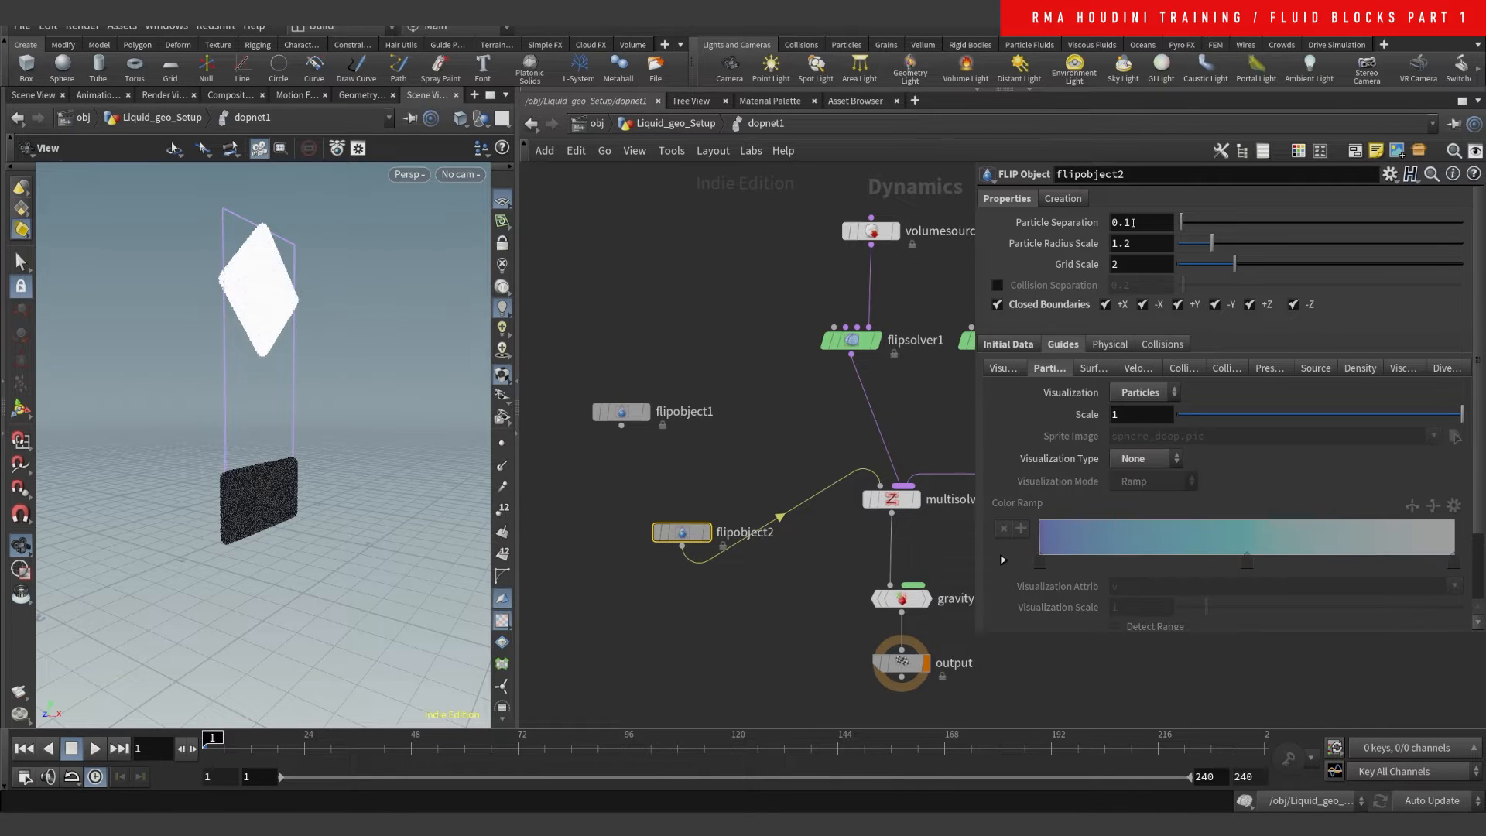
# - Copy flipobject2's Particle Separation parameter and try to paste it as a relative reference into flipsource6's Particle Separation
pyautogui.doubleClick(1144, 225)
pyautogui.rightClick(1047, 224)
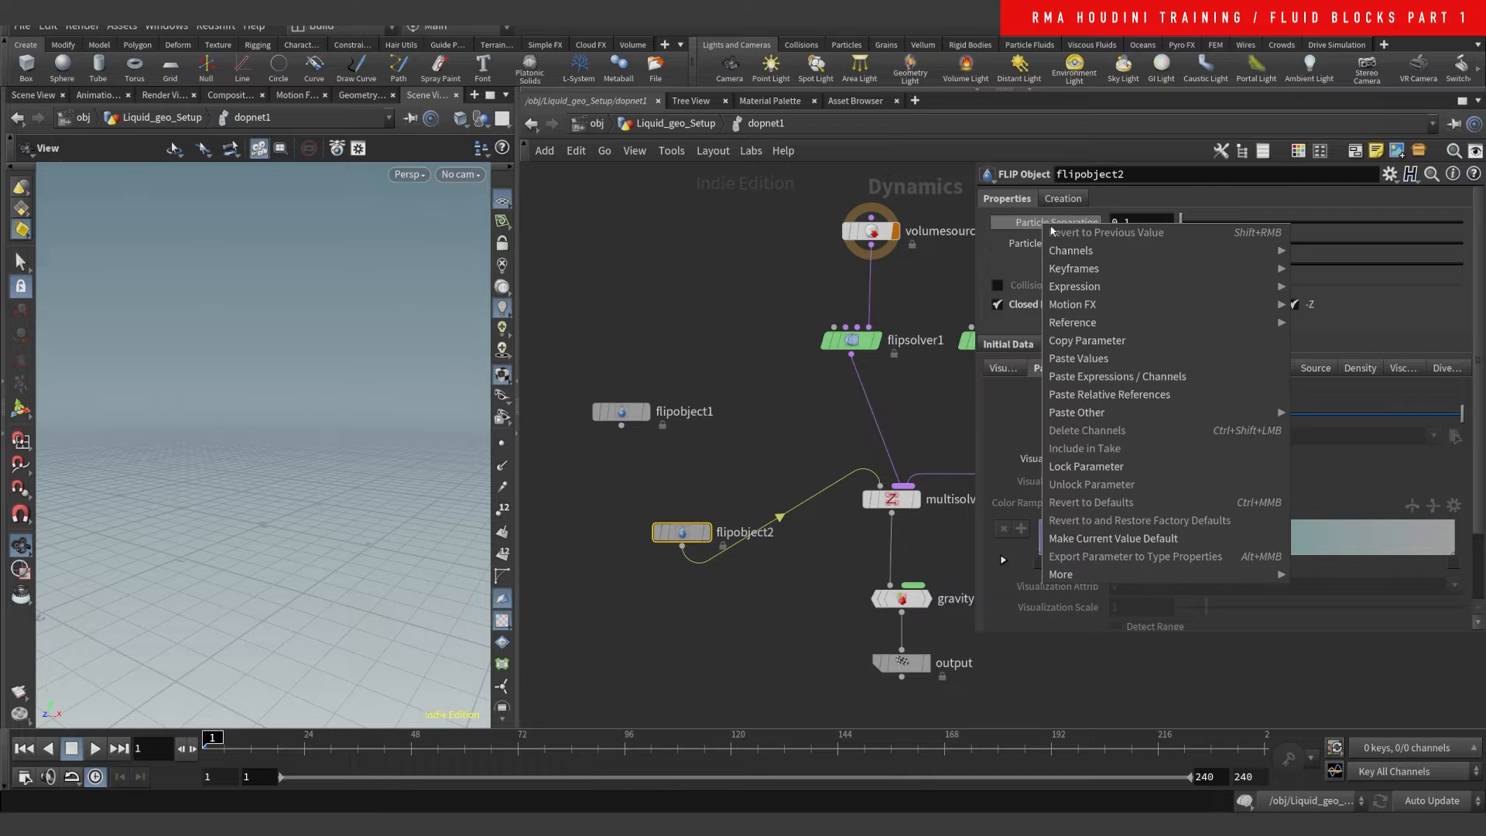
pyautogui.click(1080, 340)
pyautogui.click(740, 369)
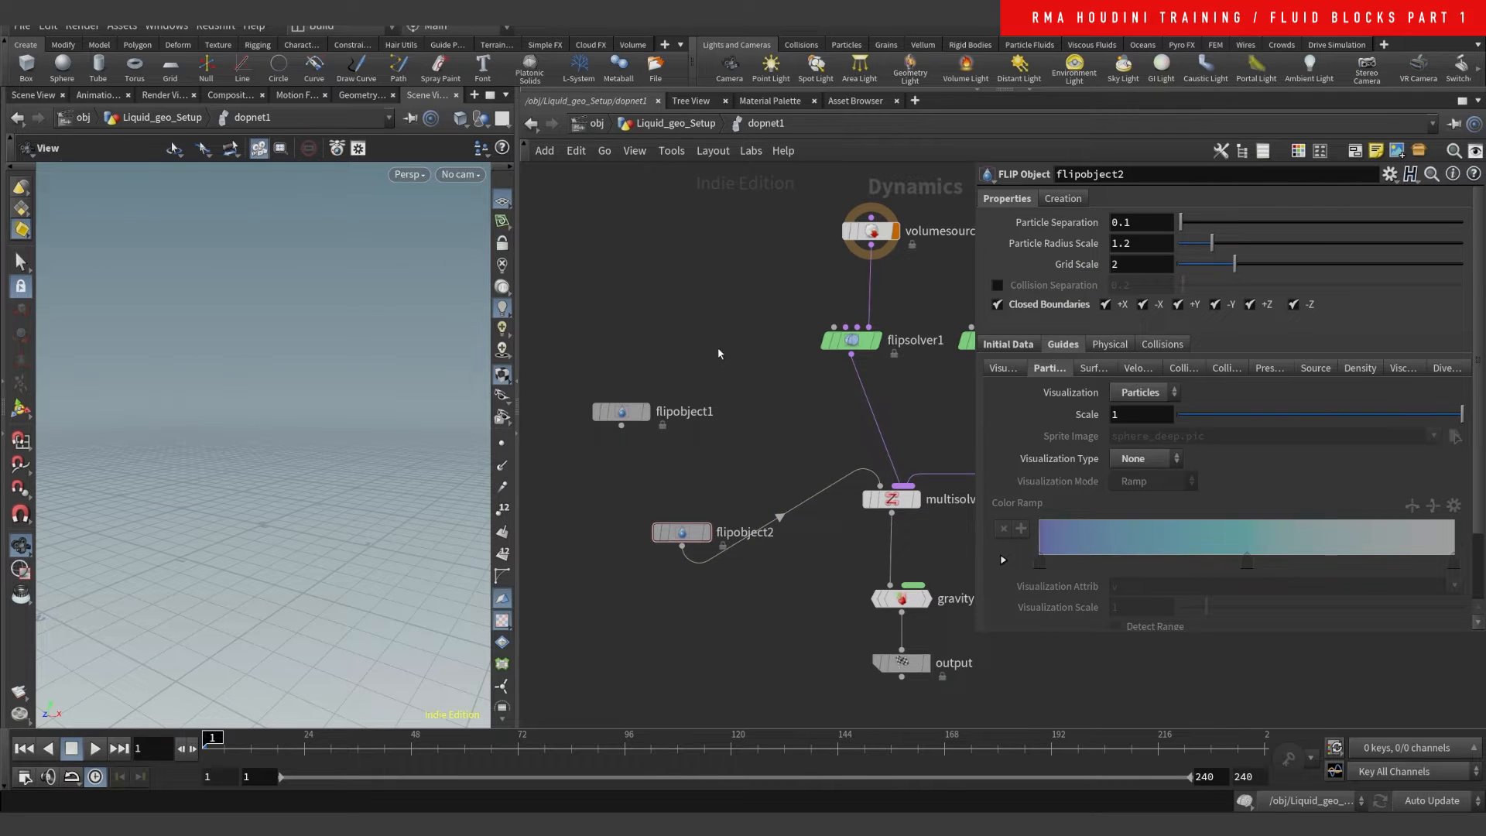
pyautogui.press('u')
pyautogui.moveTo(675, 335); pyautogui.dragTo(650, 566, button='middle')
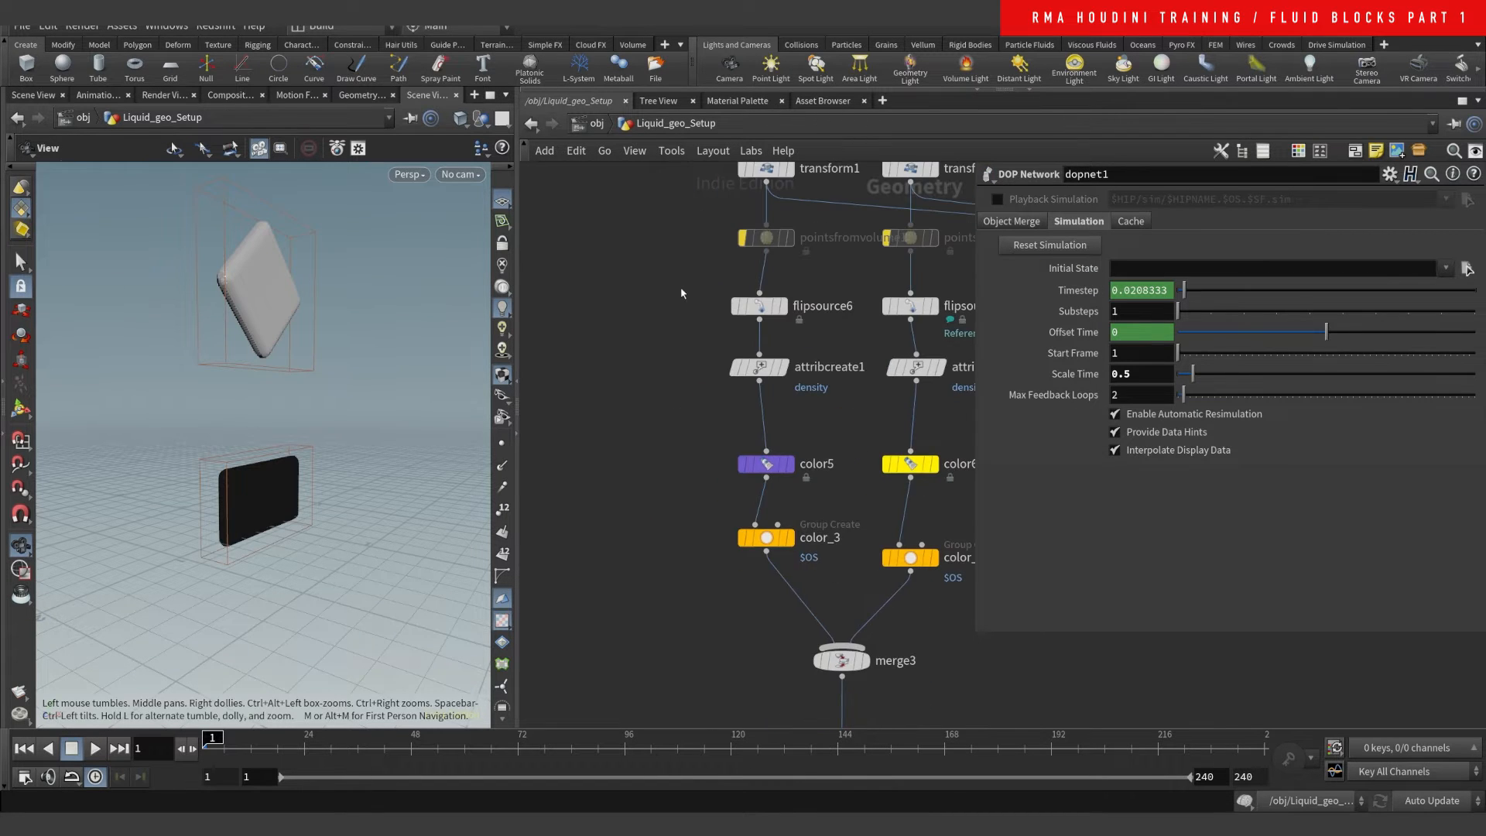
pyautogui.click(759, 305)
pyautogui.rightClick(1041, 384)
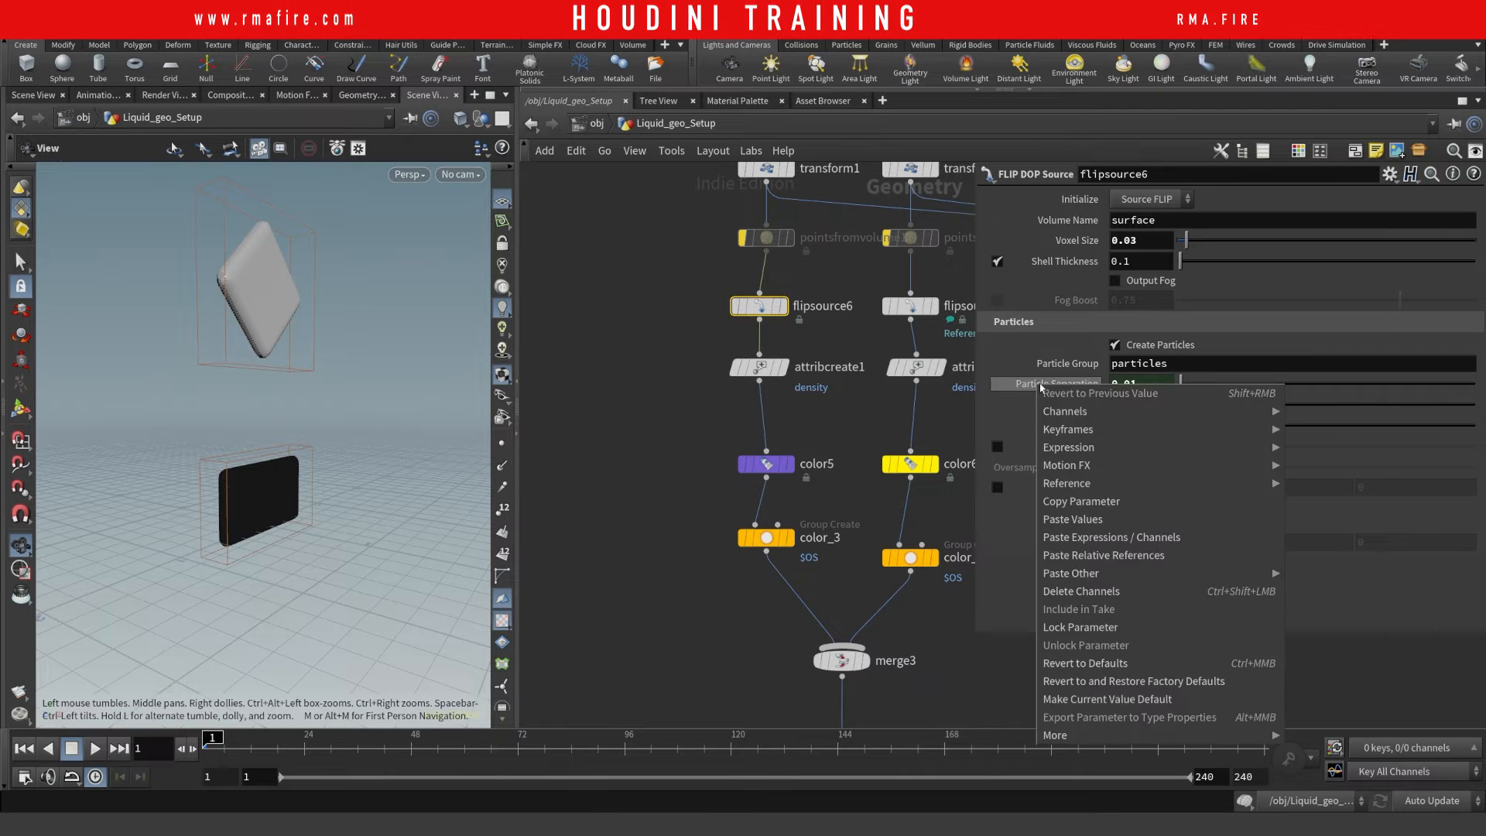
pyautogui.click(1107, 555)
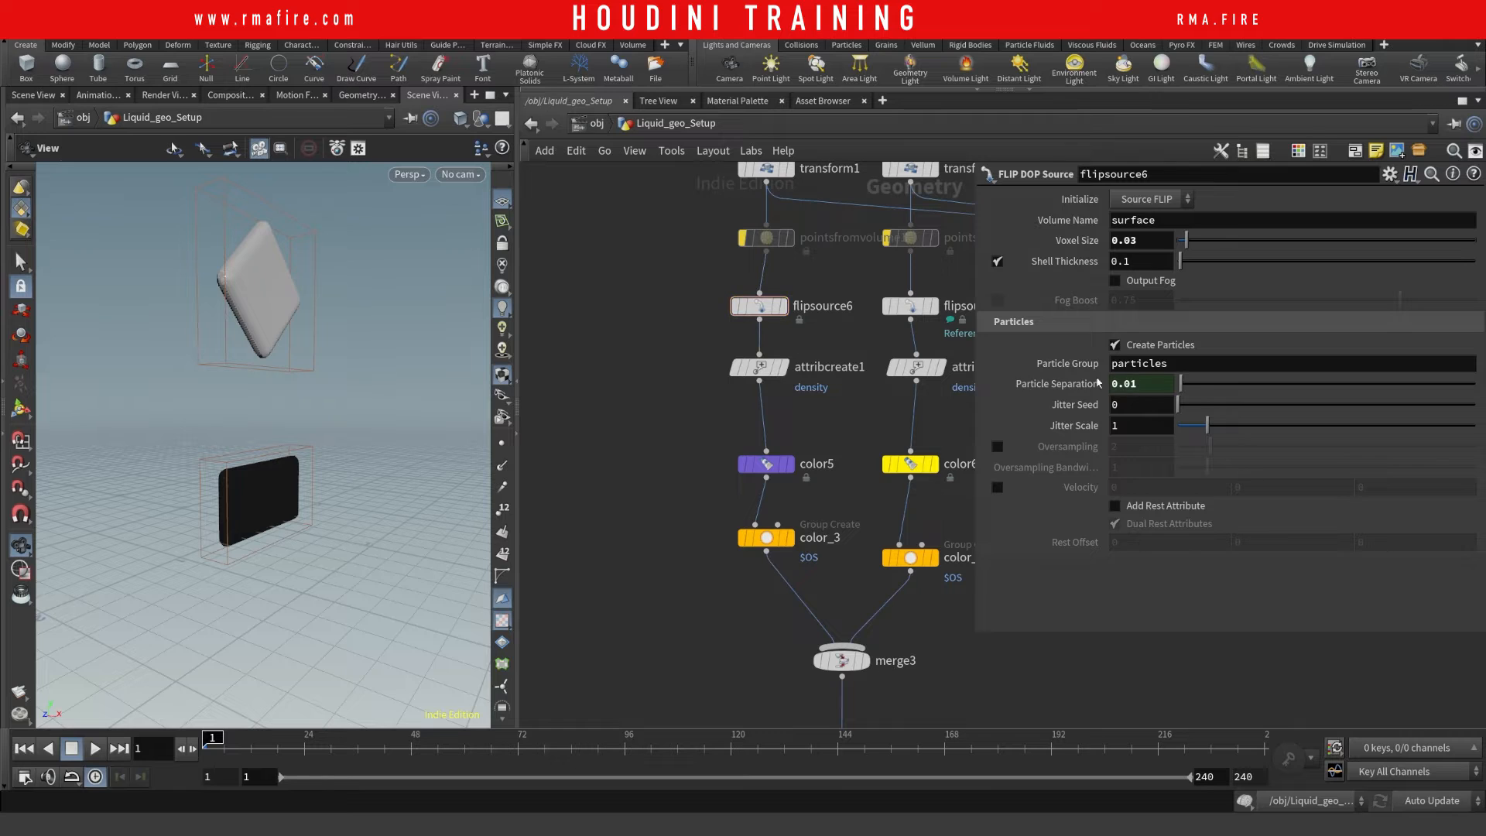
# - Examine the channel reference expression in the Particle Separation of flipsource6
pyautogui.moveTo(1117, 385); pyautogui.dragTo(1447, 383)
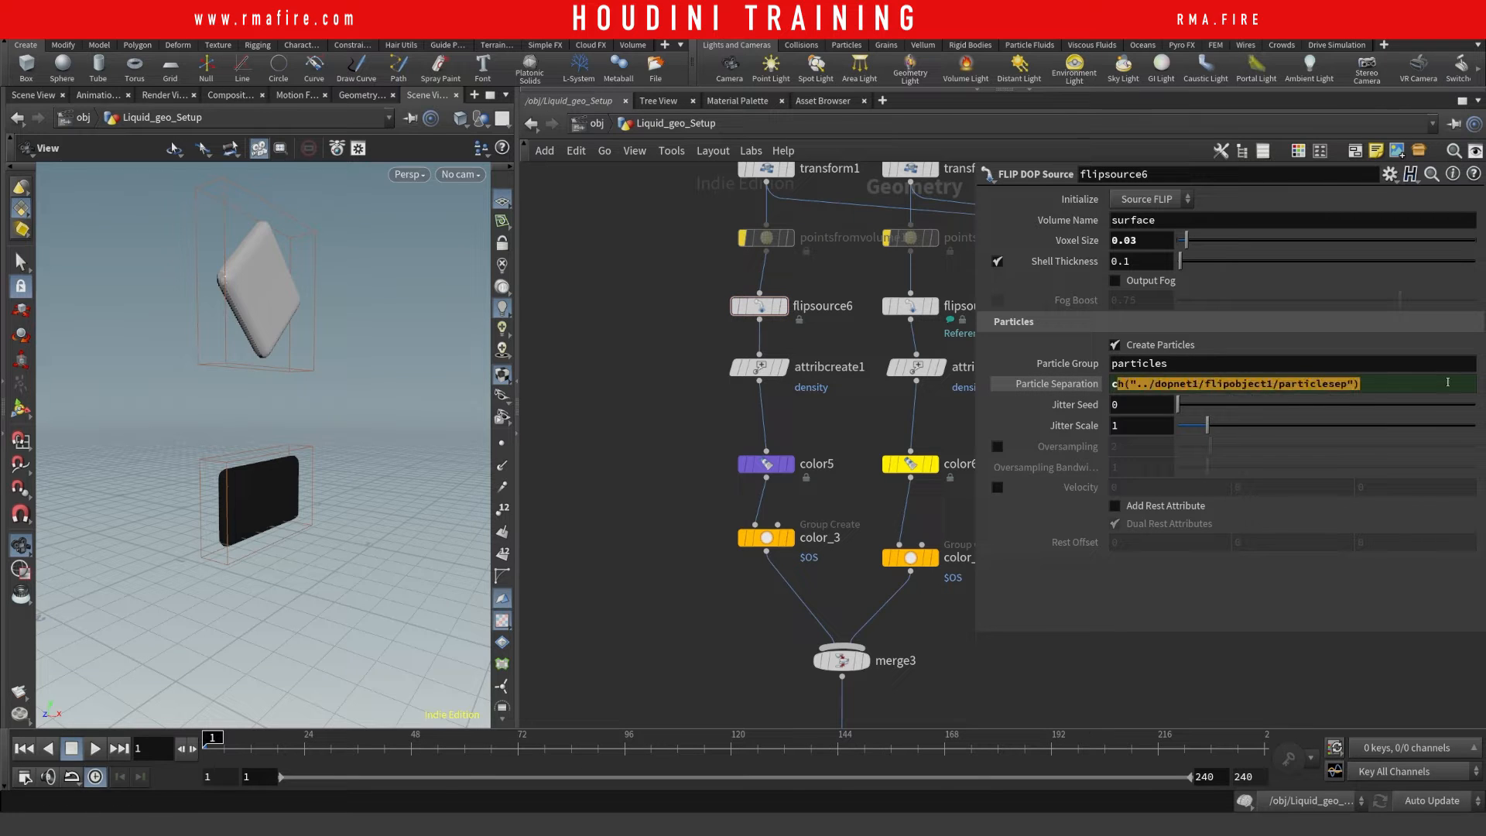
pyautogui.click(1398, 384)
pyautogui.moveTo(1279, 385); pyautogui.dragTo(1393, 385)
pyautogui.click(1393, 384)
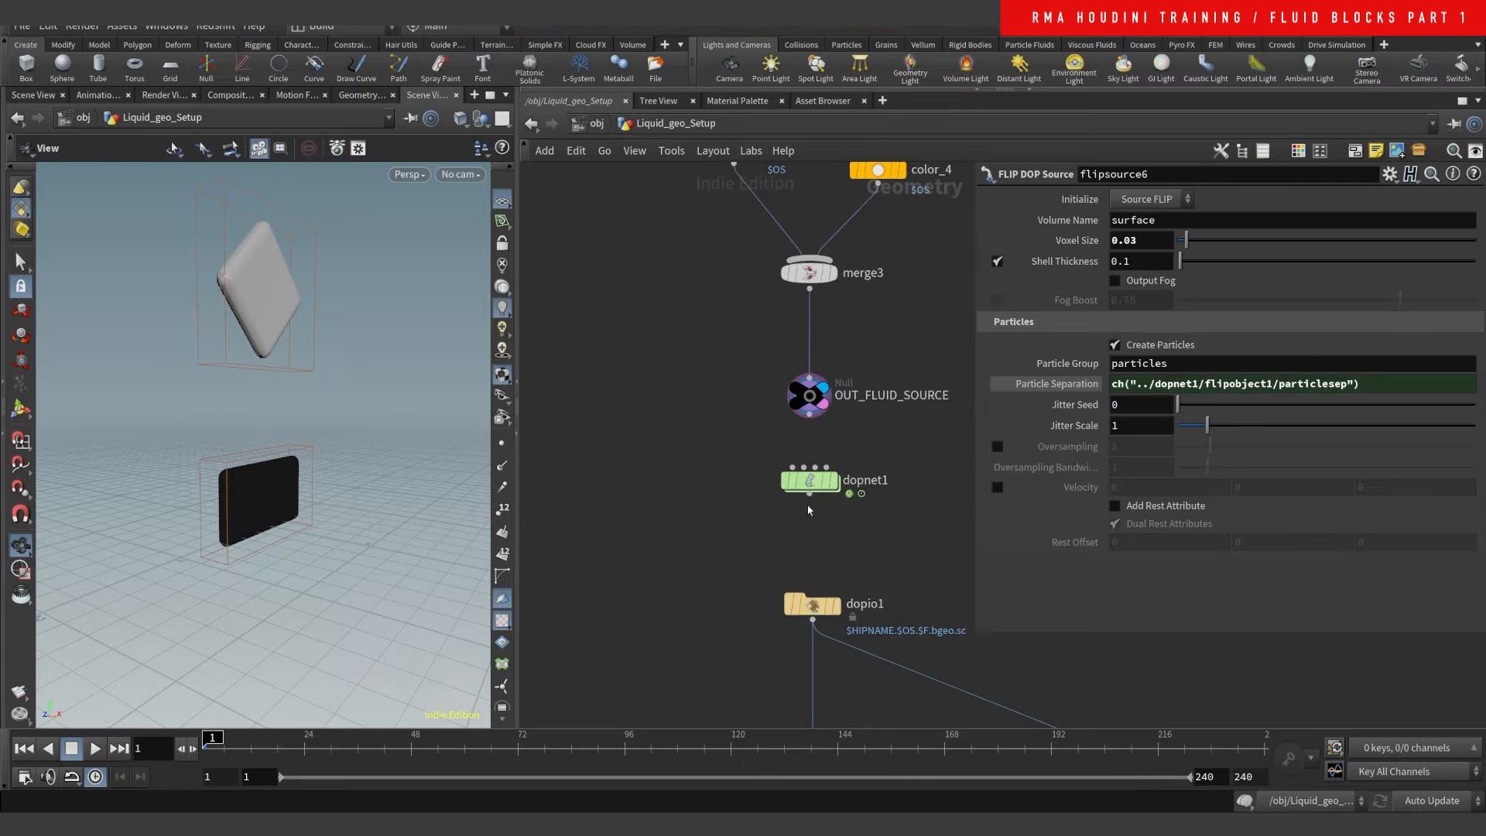
# - Enter dopnet1, set flipobject2's Particle Separation to 0.2 and go back up to the object level
pyautogui.doubleClick(809, 480)
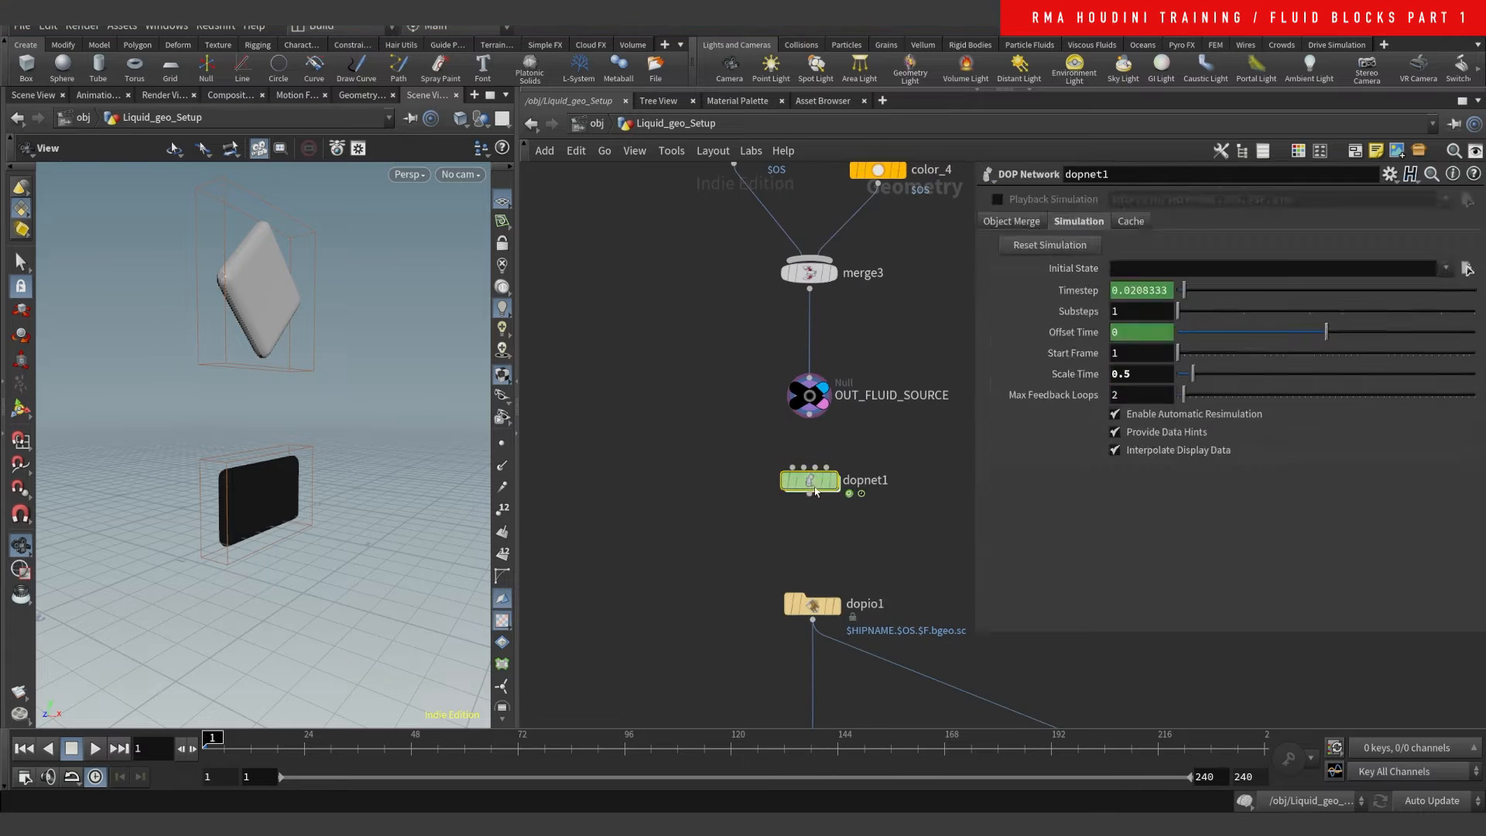
pyautogui.moveTo(1125, 224); pyautogui.dragTo(1163, 234)
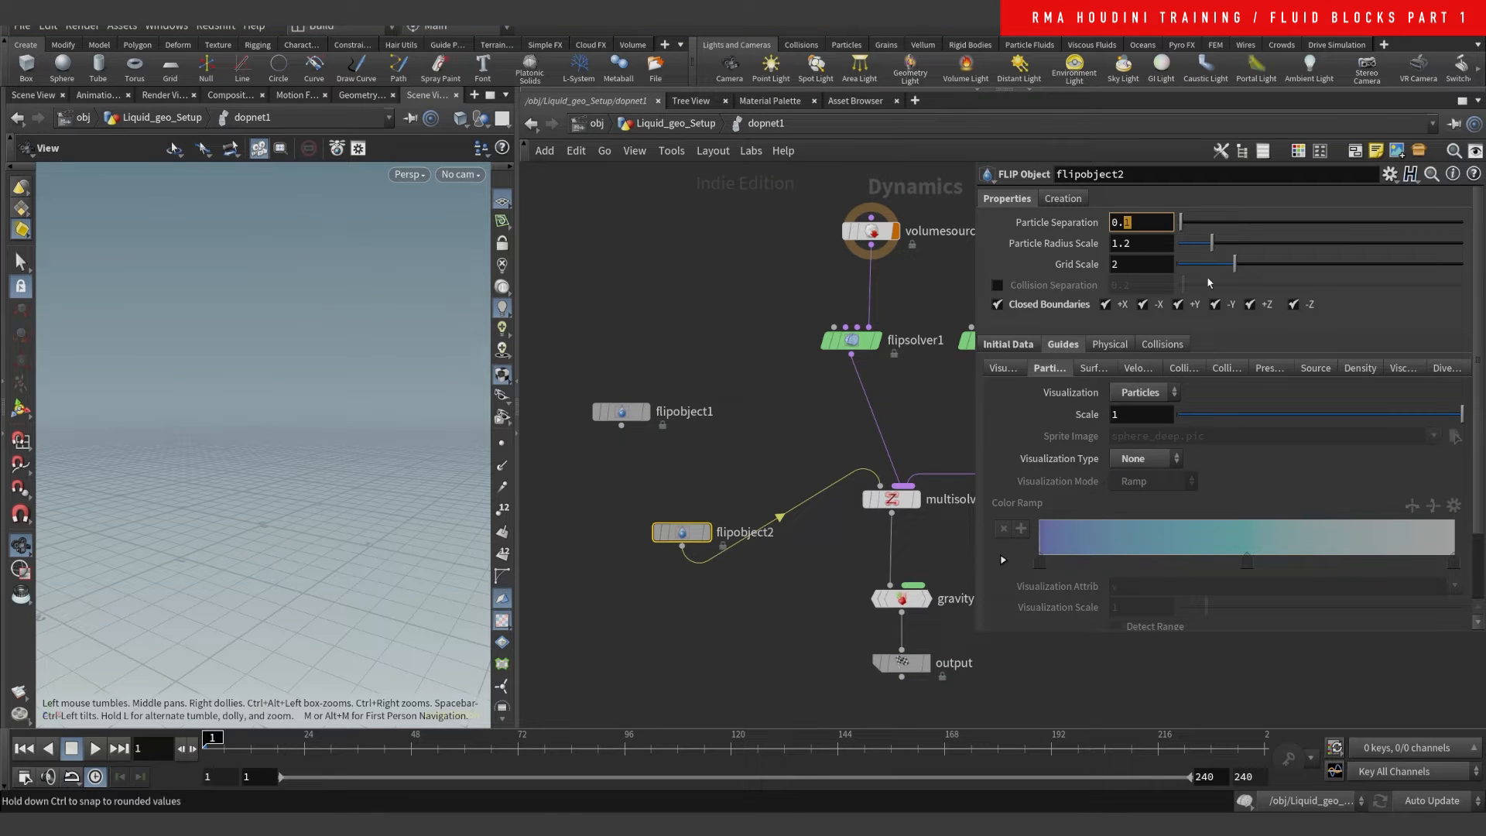
pyautogui.write('2')
pyautogui.press('Return')
pyautogui.press('u')
pyautogui.press('u')
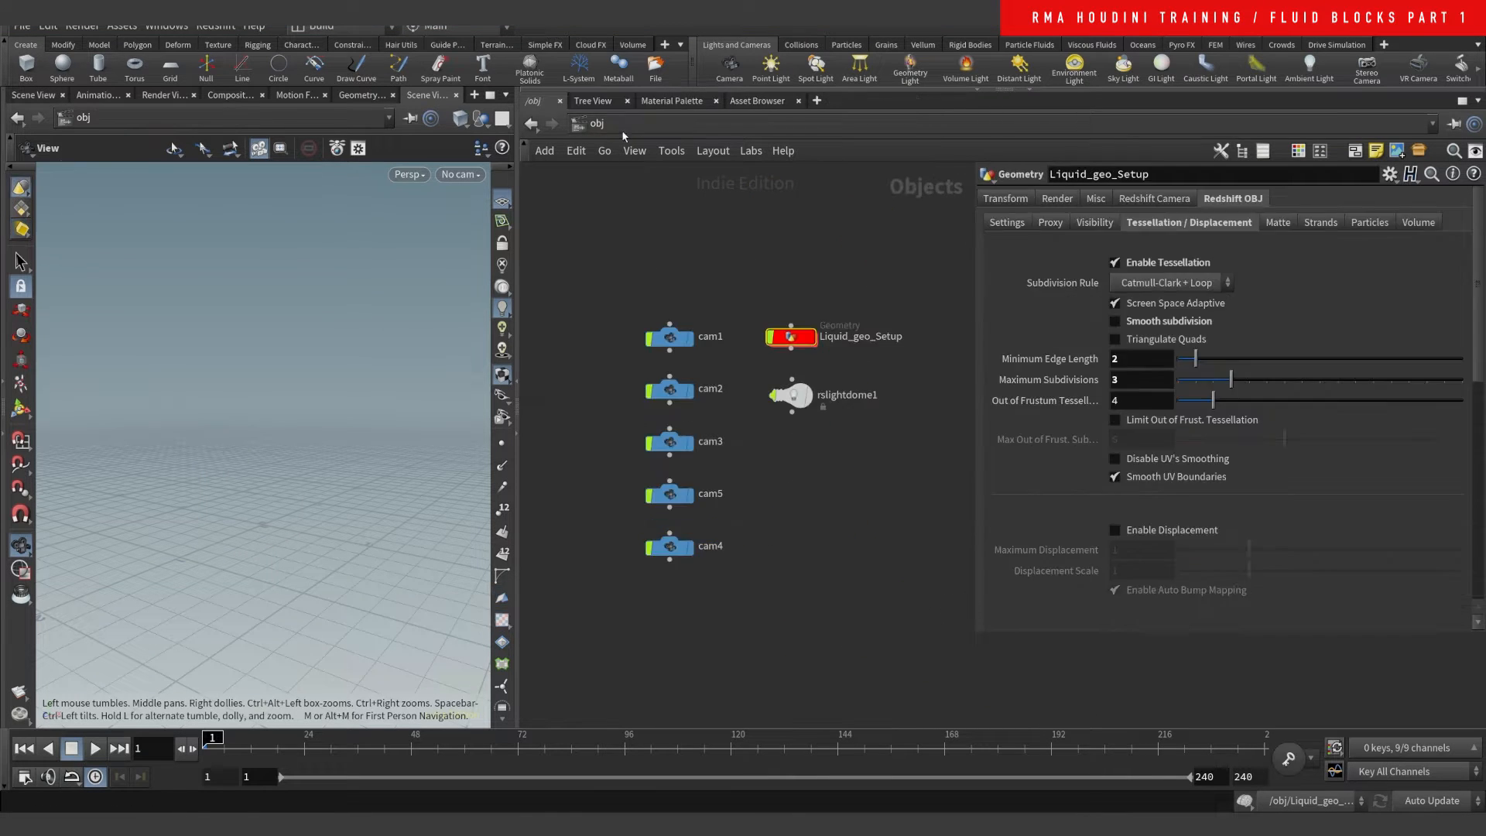
# - Enter Liquid_geo_Setup and compare flipsource6's Particle Separation as a value and as an expression
pyautogui.press('i')
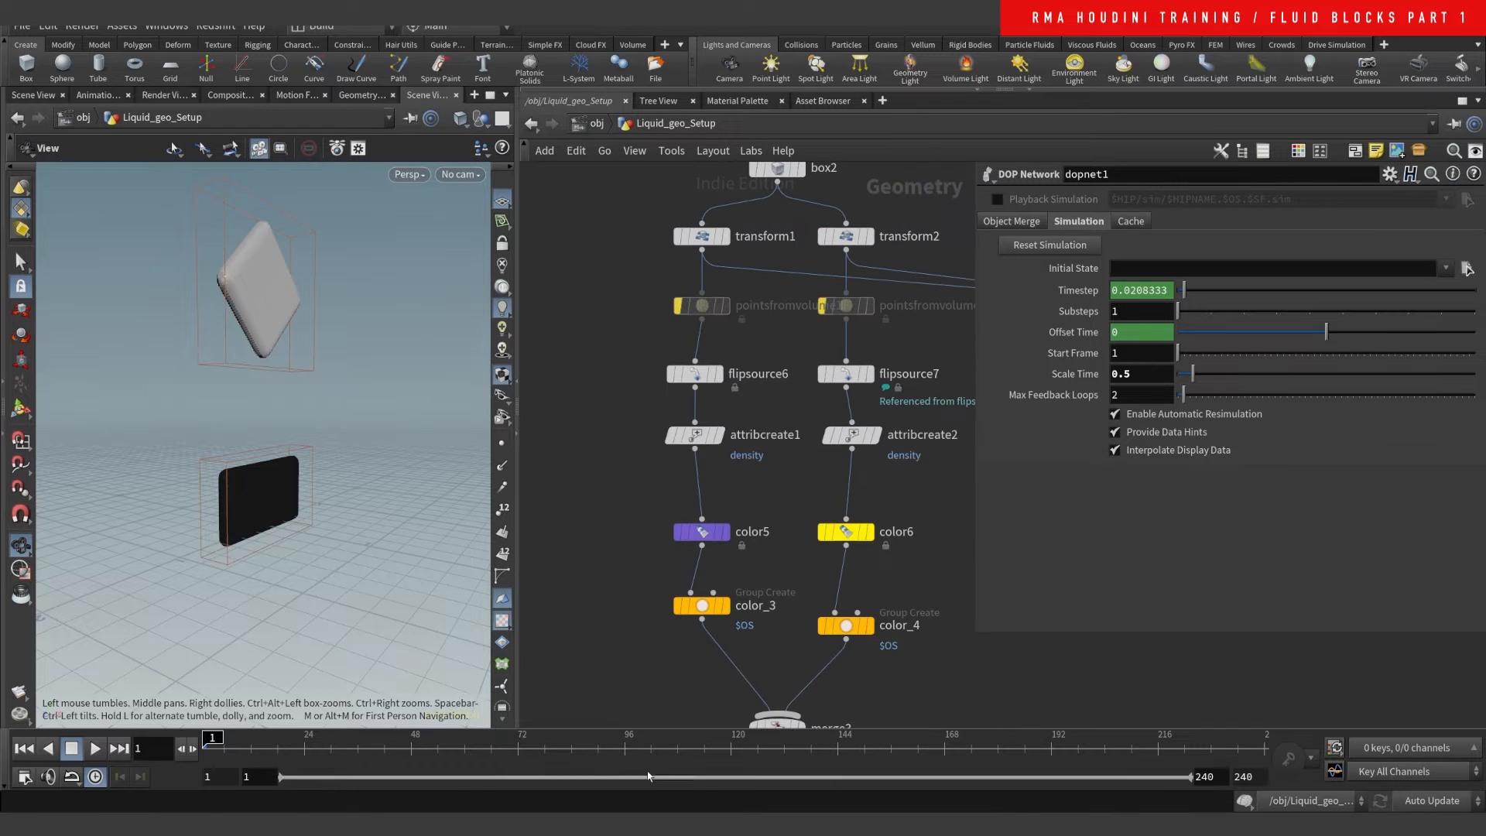
pyautogui.click(695, 374)
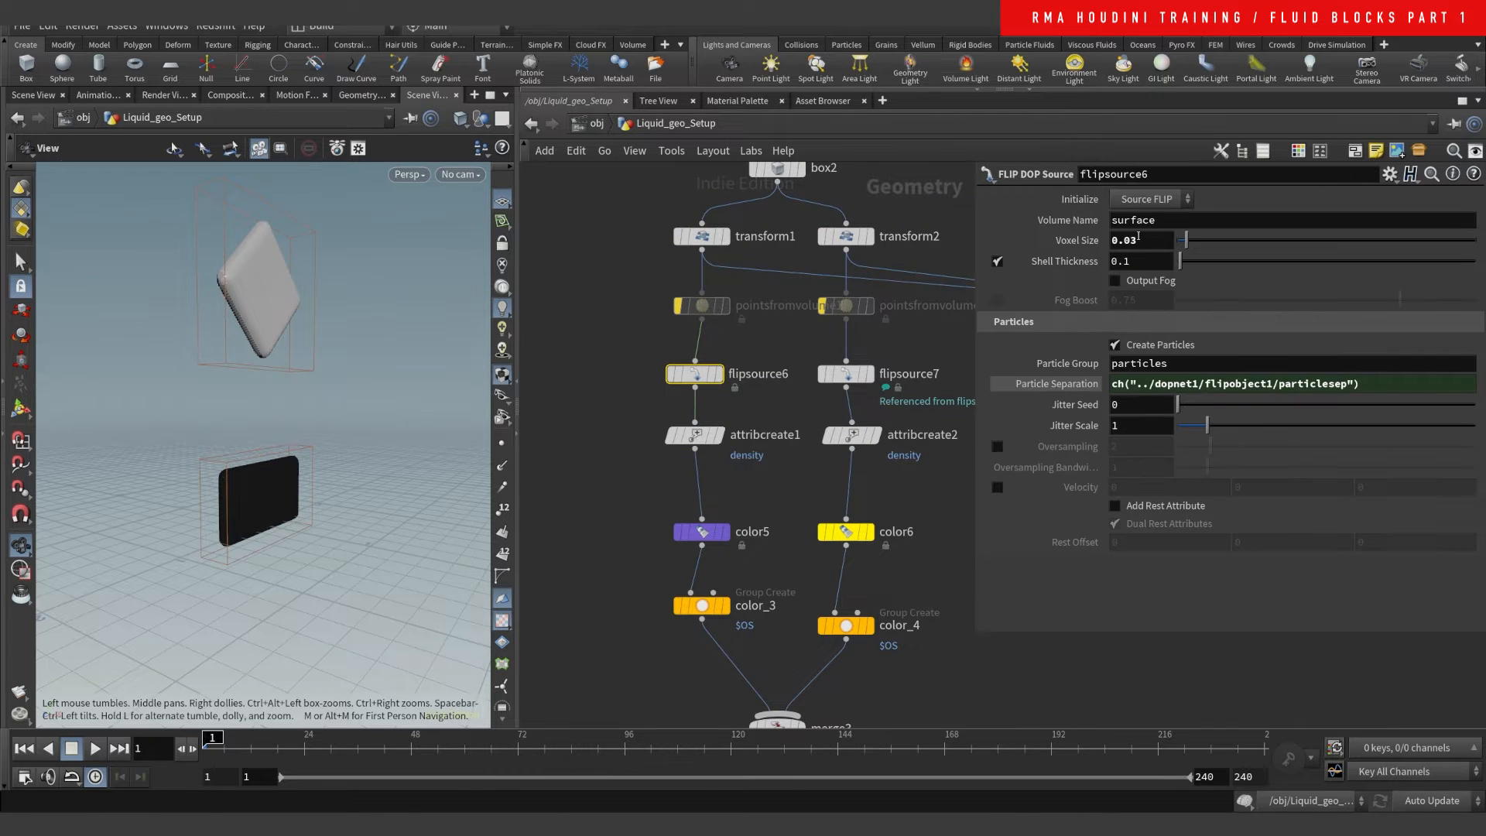
pyautogui.moveTo(784, 606); pyautogui.dragTo(790, 454, button='middle')
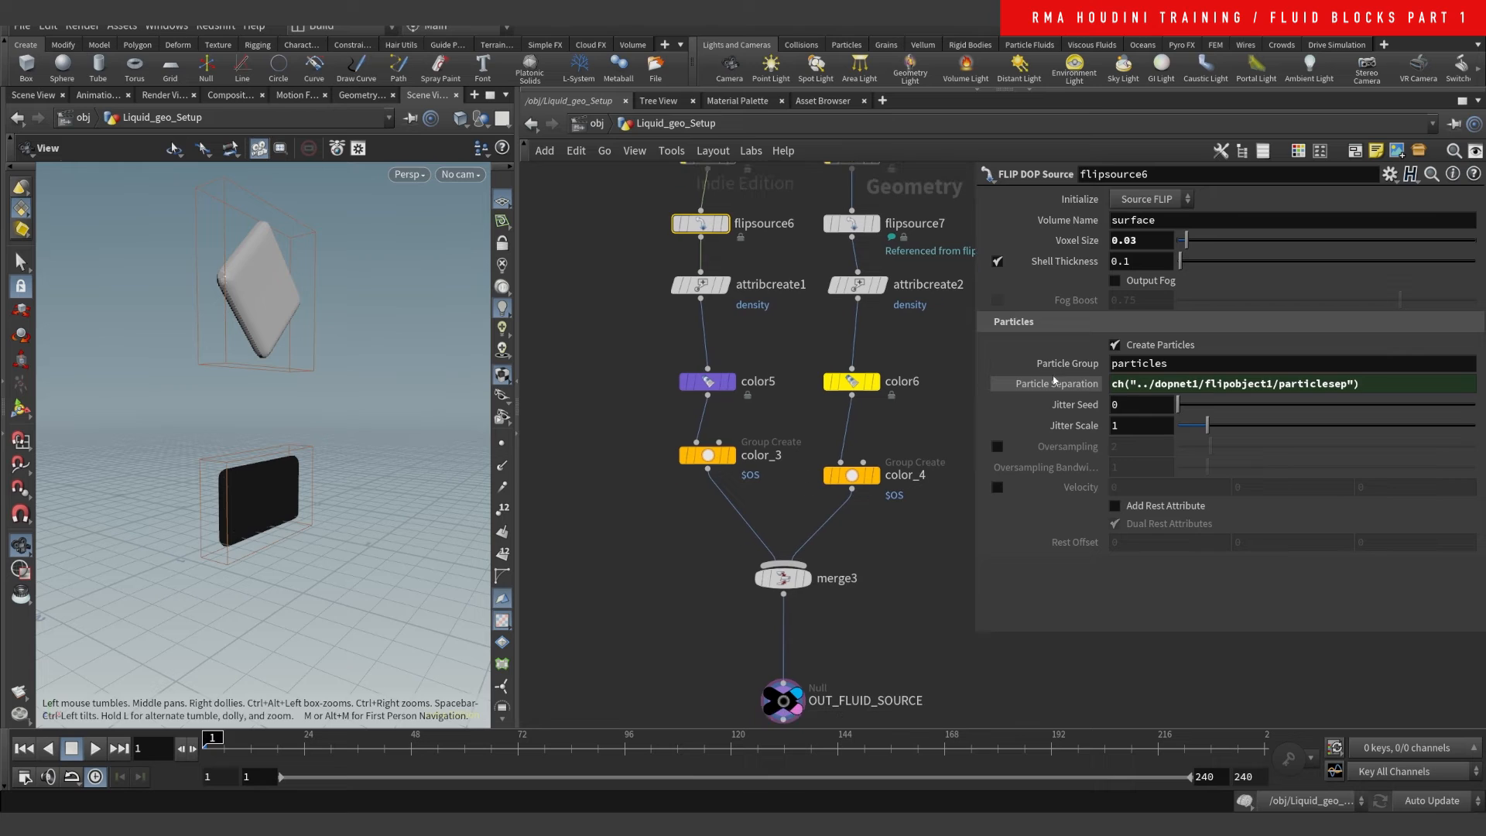
pyautogui.click(1058, 384)
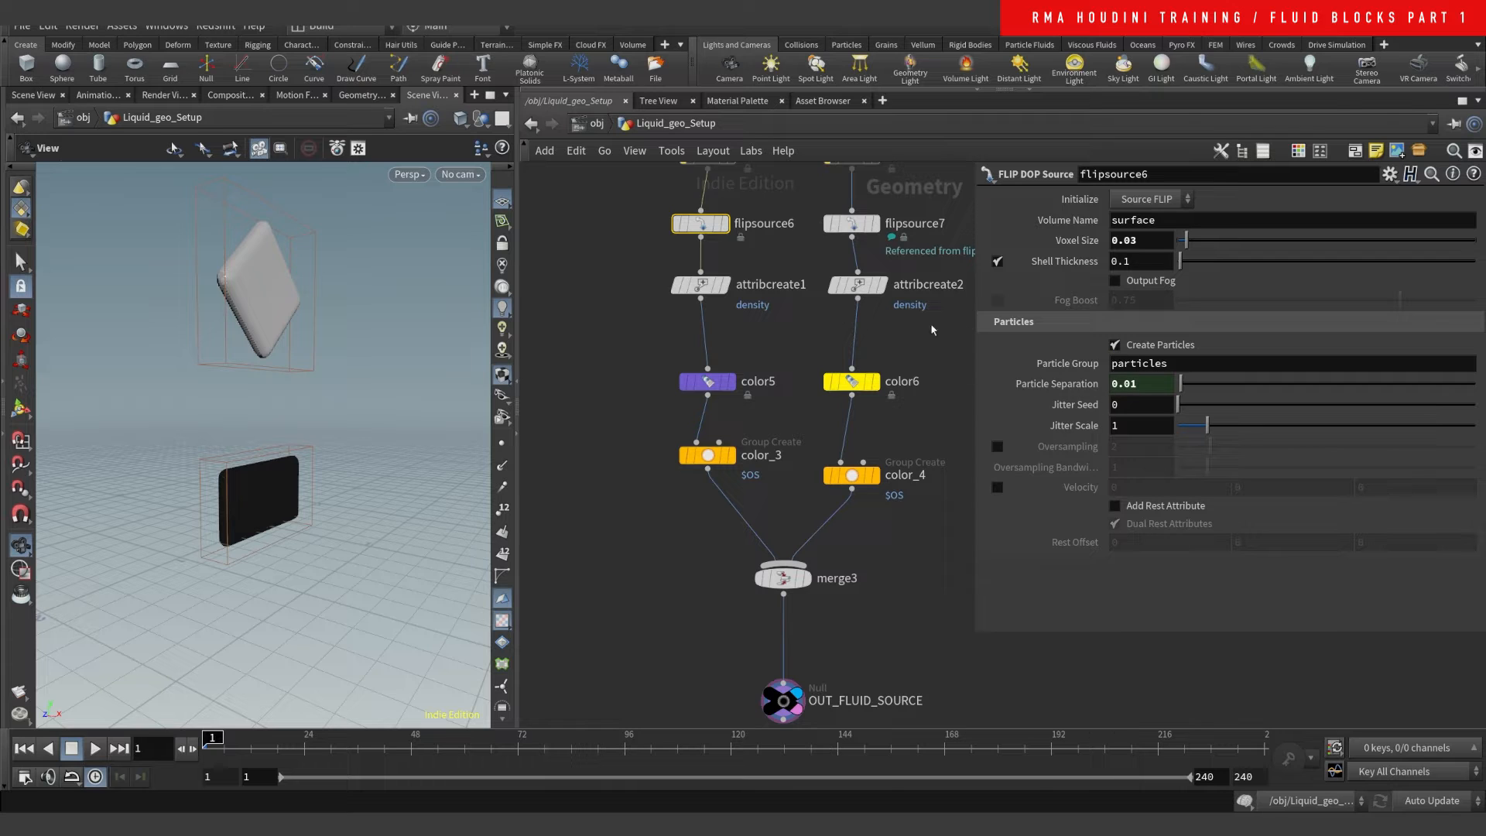
pyautogui.click(1063, 385)
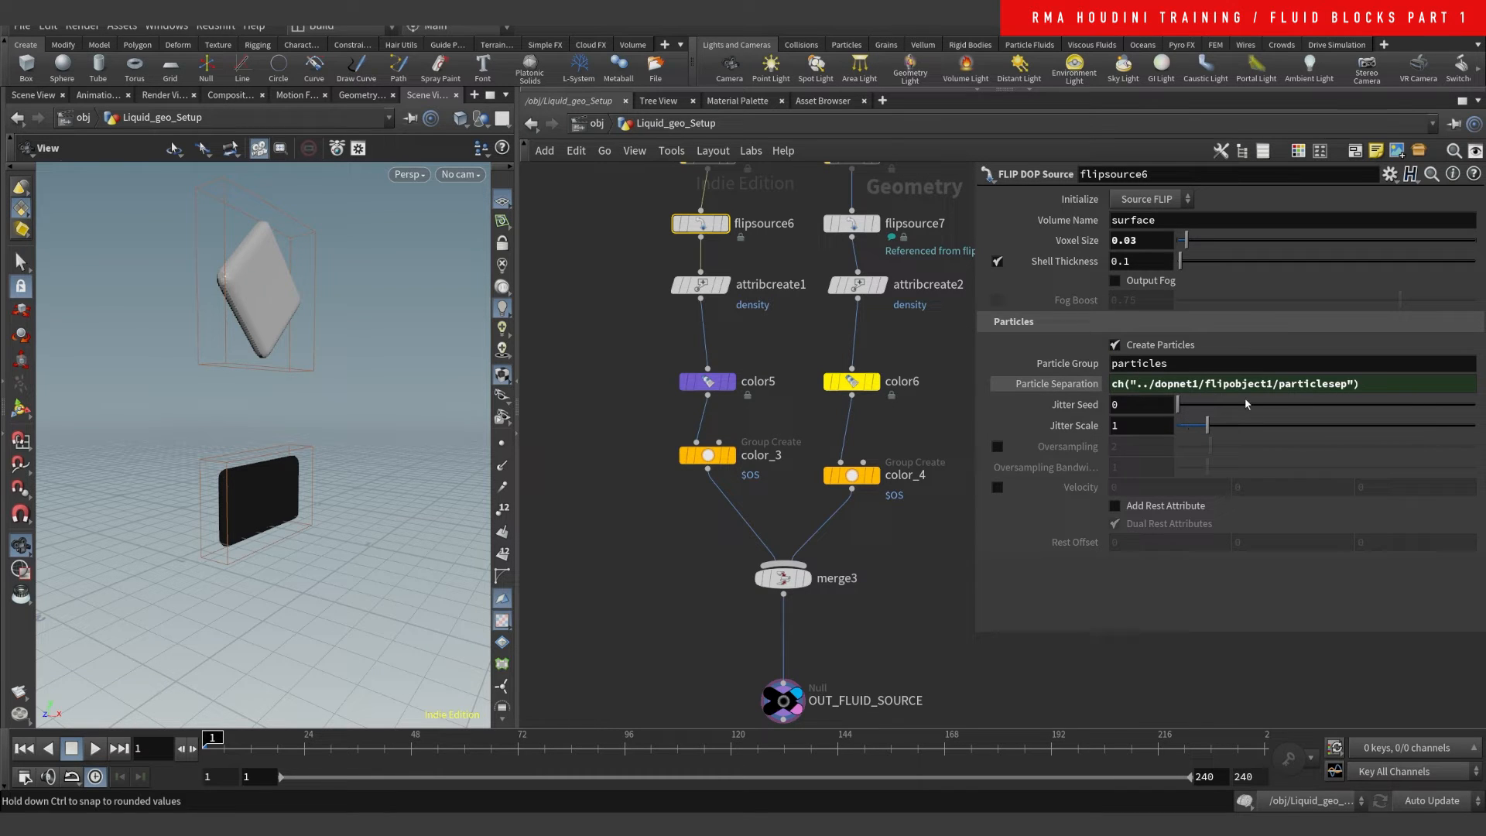
pyautogui.moveTo(1210, 384); pyautogui.dragTo(1345, 384)
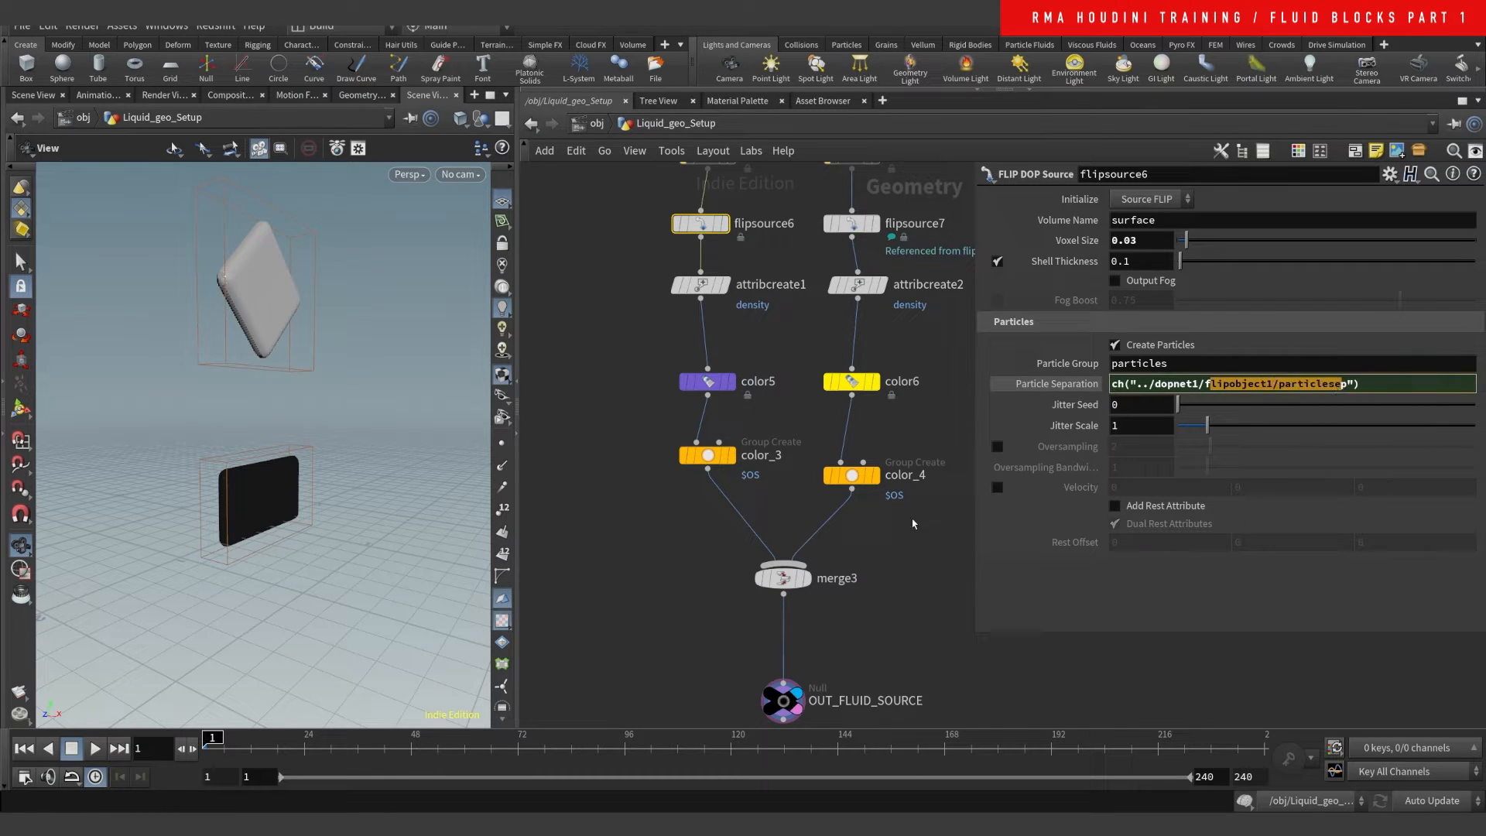
# - Enter dopnet1 and set the Particle Separation of flipobject1 to 0.02
pyautogui.moveTo(900, 606); pyautogui.dragTo(852, 297, button='middle')
pyautogui.click(736, 477)
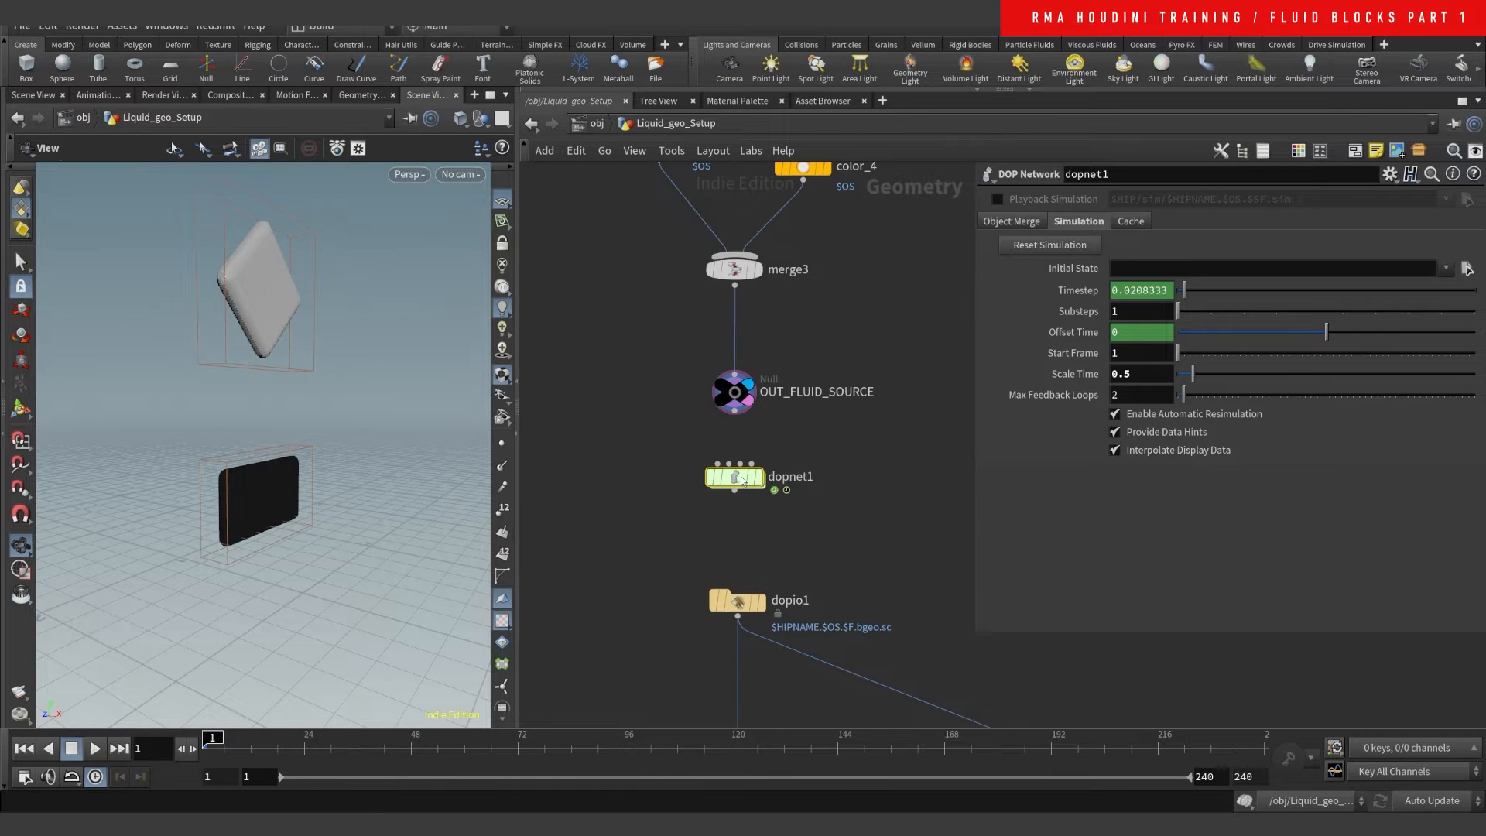
pyautogui.doubleClick(740, 476)
pyautogui.click(702, 410)
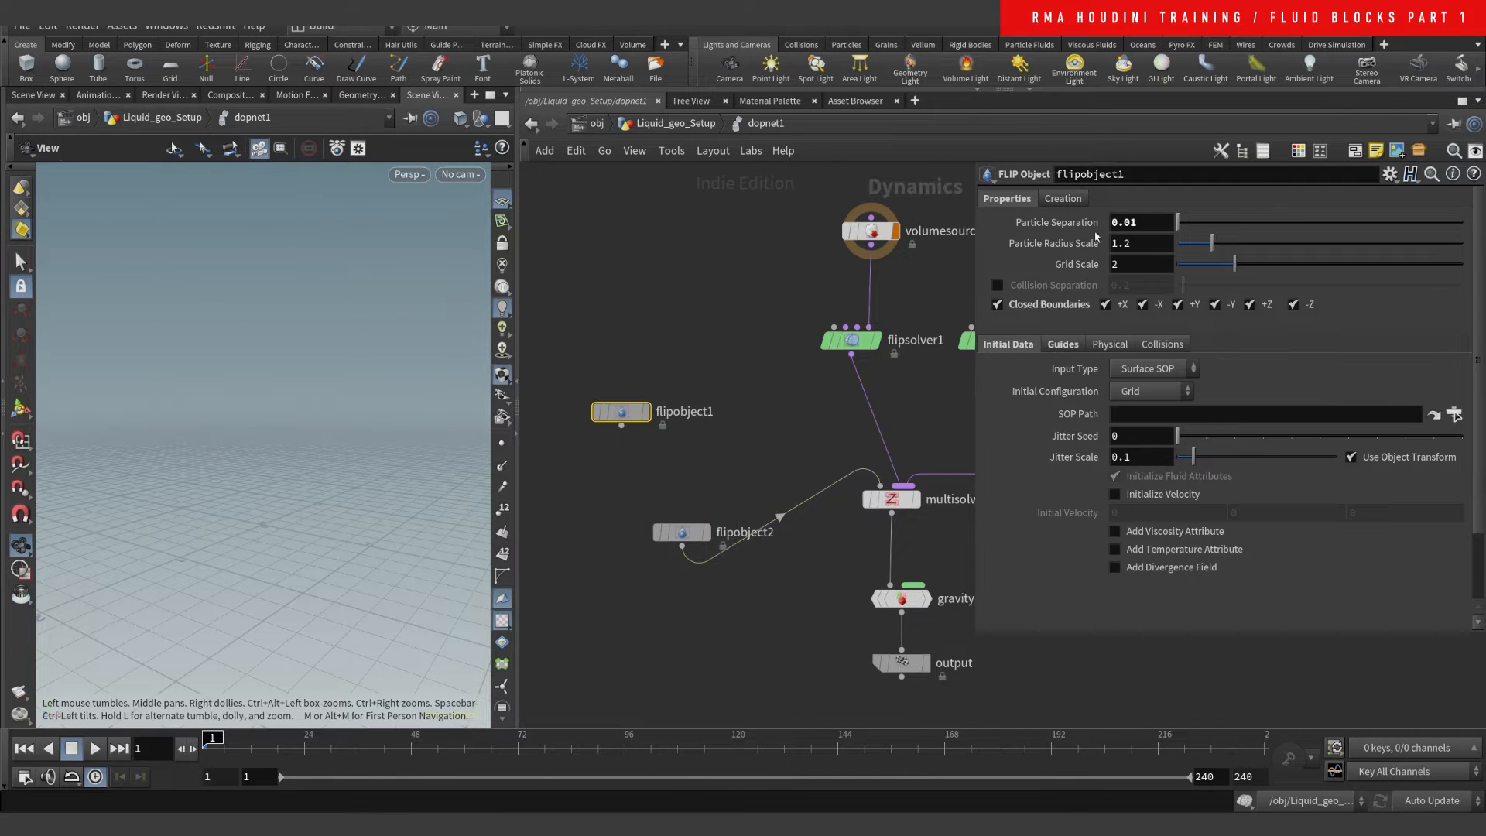
pyautogui.click(1132, 222)
pyautogui.press('Return')
# - Return to Liquid_geo_Setup and check whether flipsource6's Particle Separation follows the value of flipobject1
pyautogui.click(657, 130)
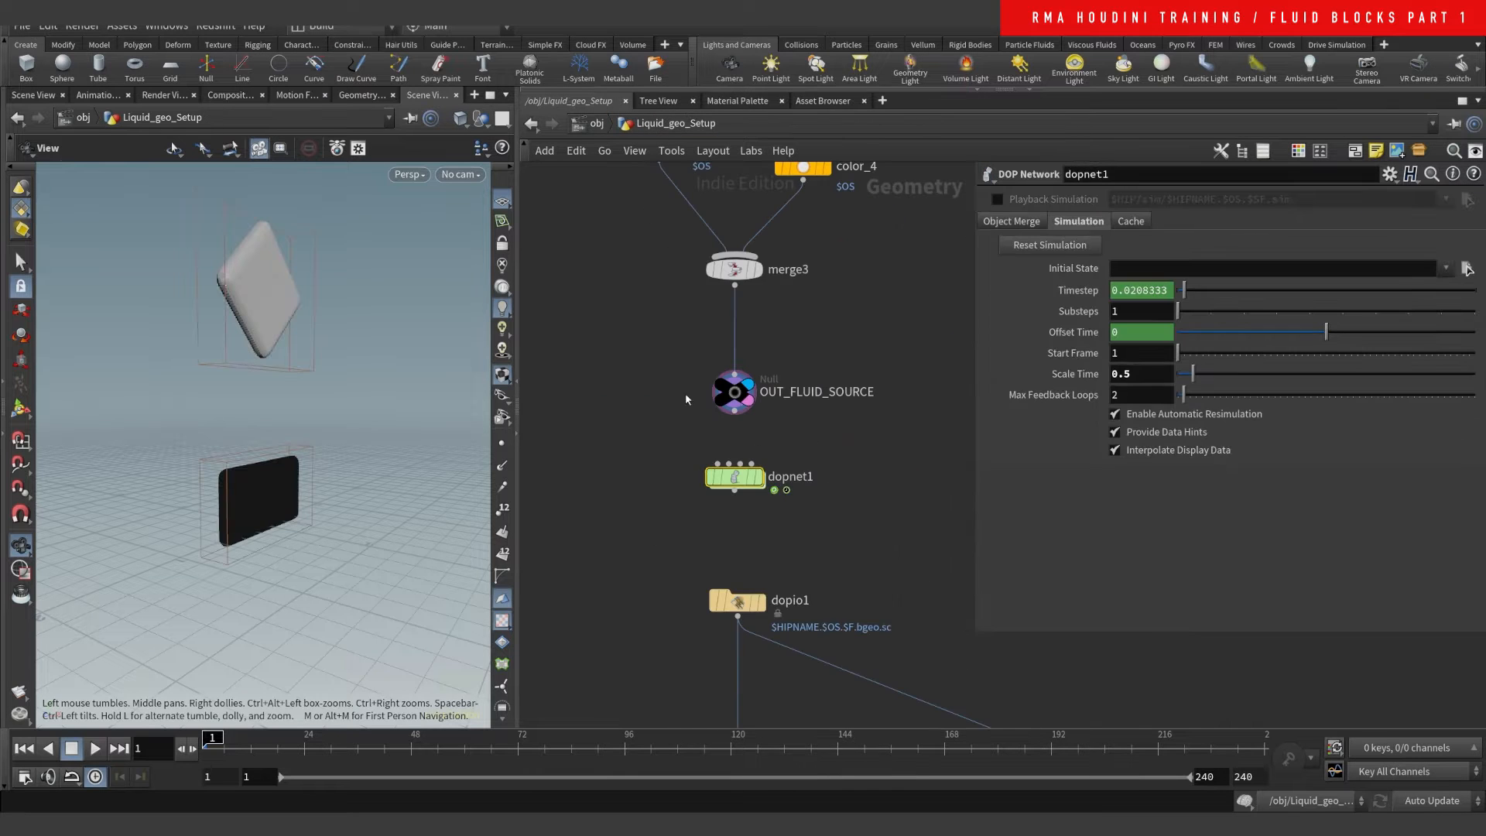
pyautogui.moveTo(664, 352); pyautogui.dragTo(689, 585, button='middle')
pyautogui.moveTo(675, 385); pyautogui.dragTo(807, 438)
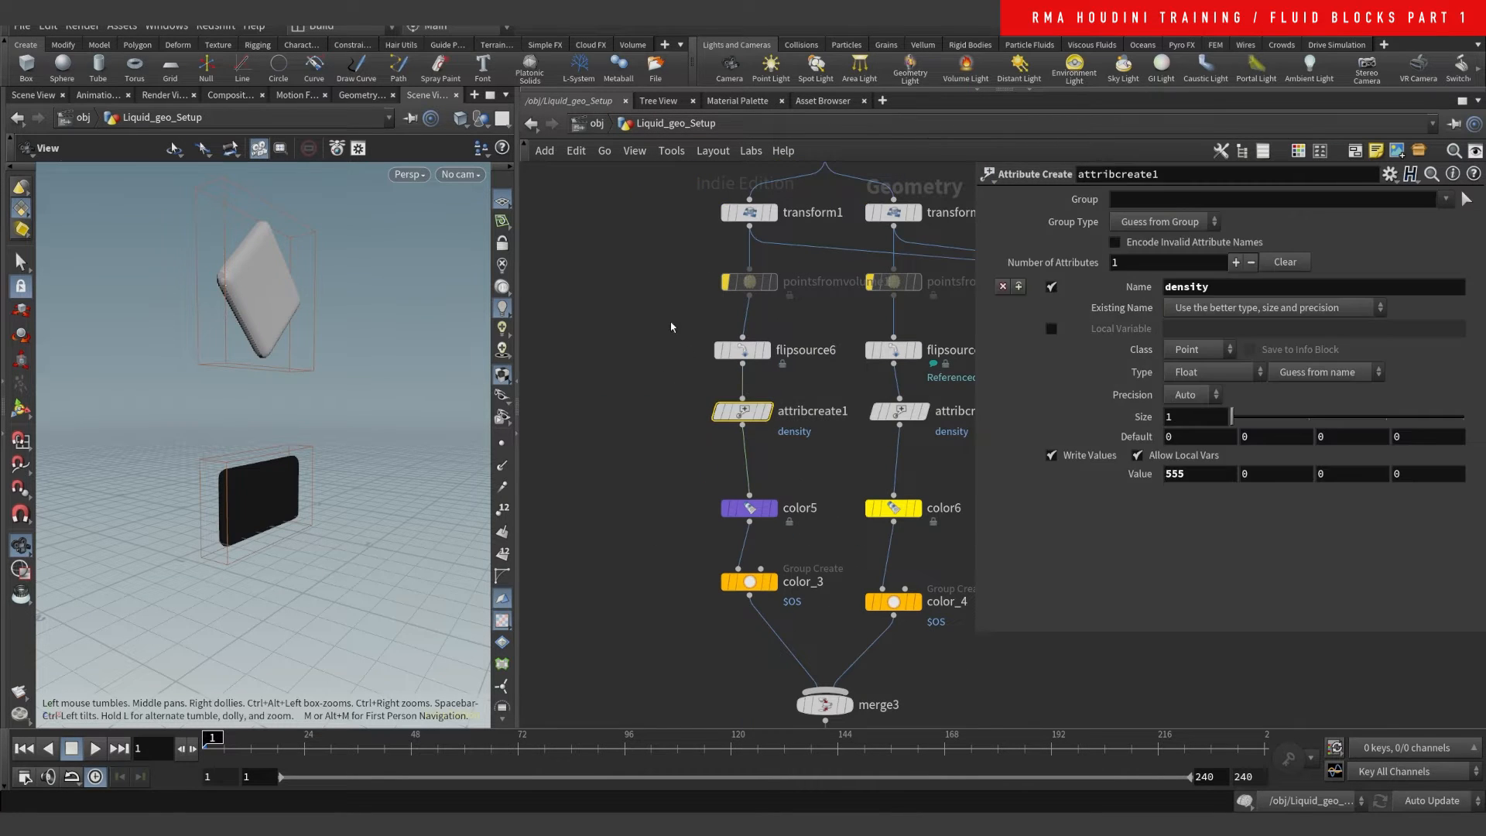
pyautogui.click(741, 350)
pyautogui.click(1090, 384)
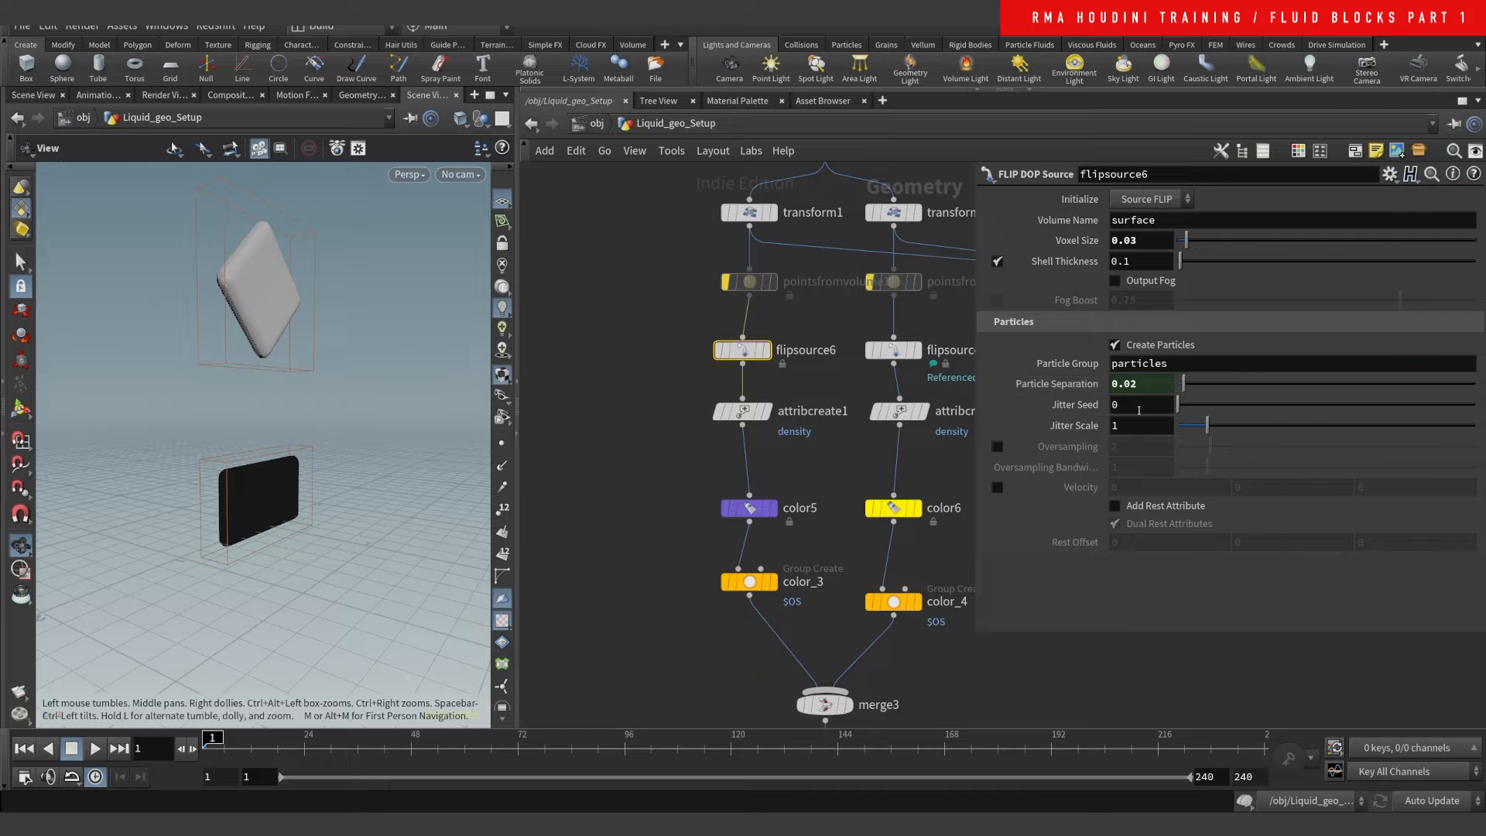
pyautogui.moveTo(800, 647); pyautogui.dragTo(778, 232, button='middle')
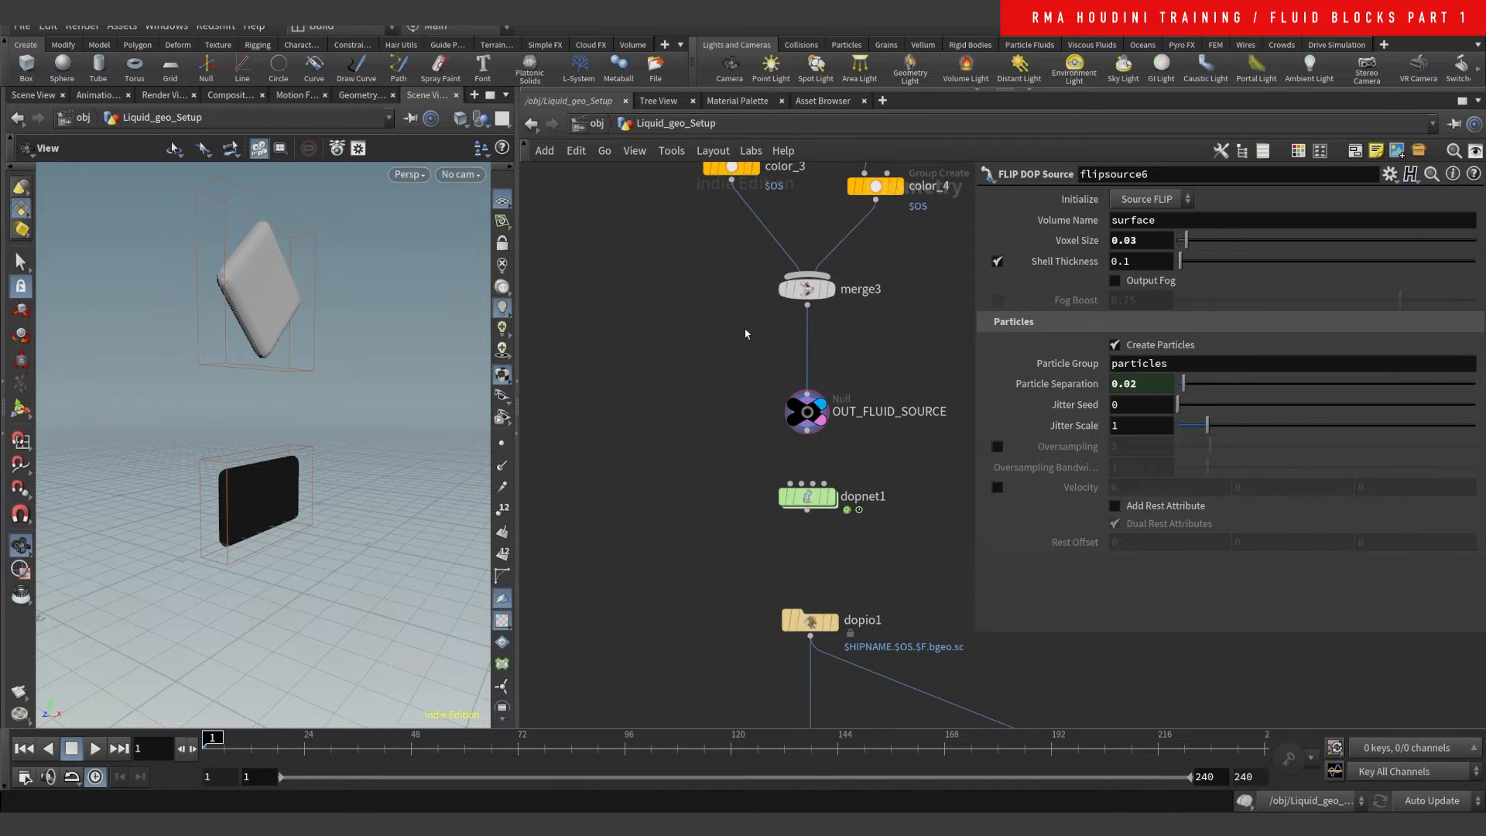
# - Inside dopnet1, move flipobject1 above flipobject2, rewire it to the object input of multisolver1 and delete flipobject2
pyautogui.moveTo(740, 572); pyautogui.dragTo(664, 405, button='middle')
pyautogui.click(759, 382)
pyautogui.doubleClick(759, 383)
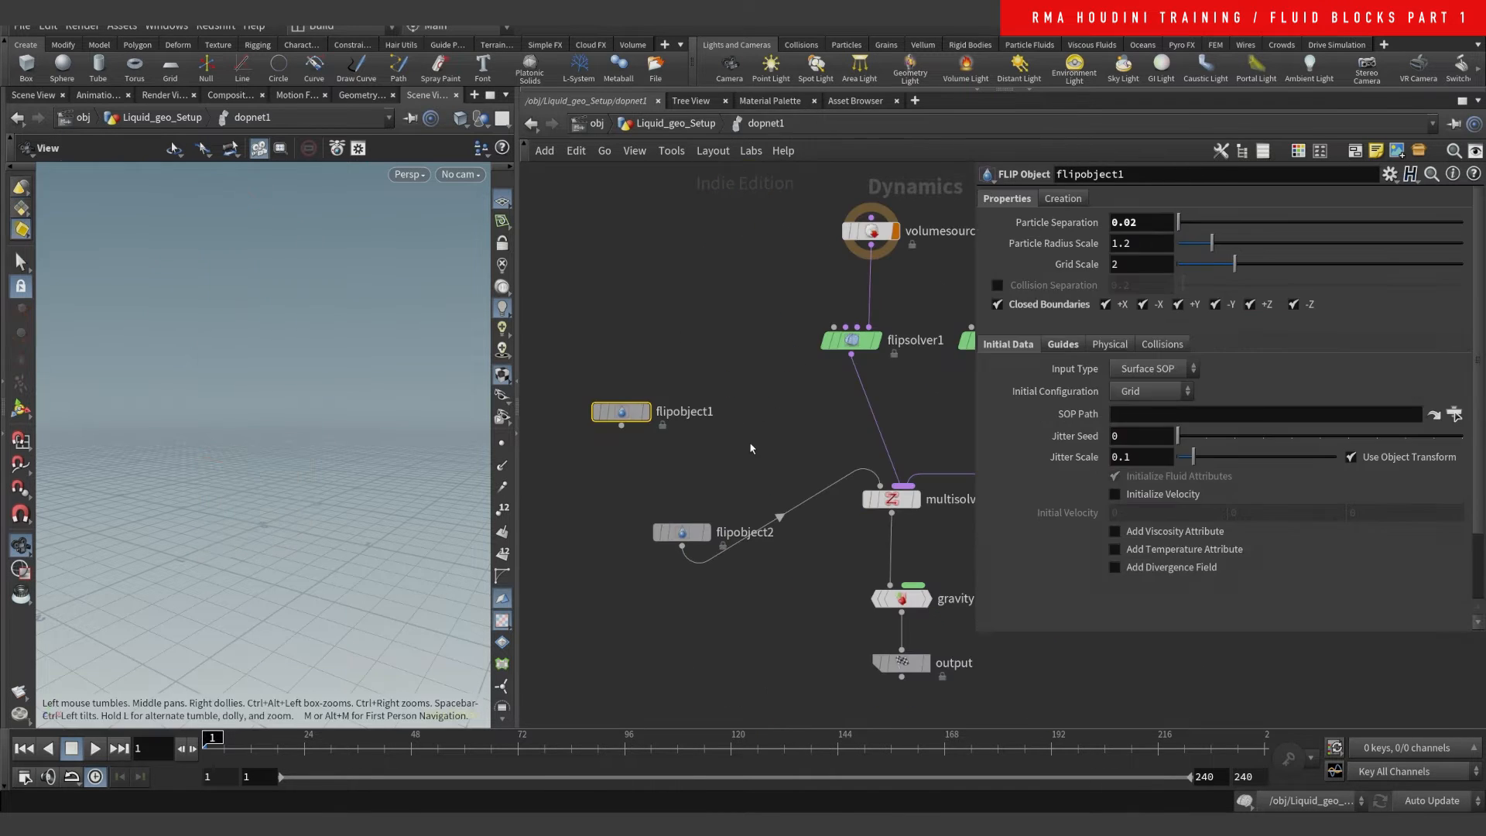
pyautogui.moveTo(631, 414); pyautogui.dragTo(692, 421)
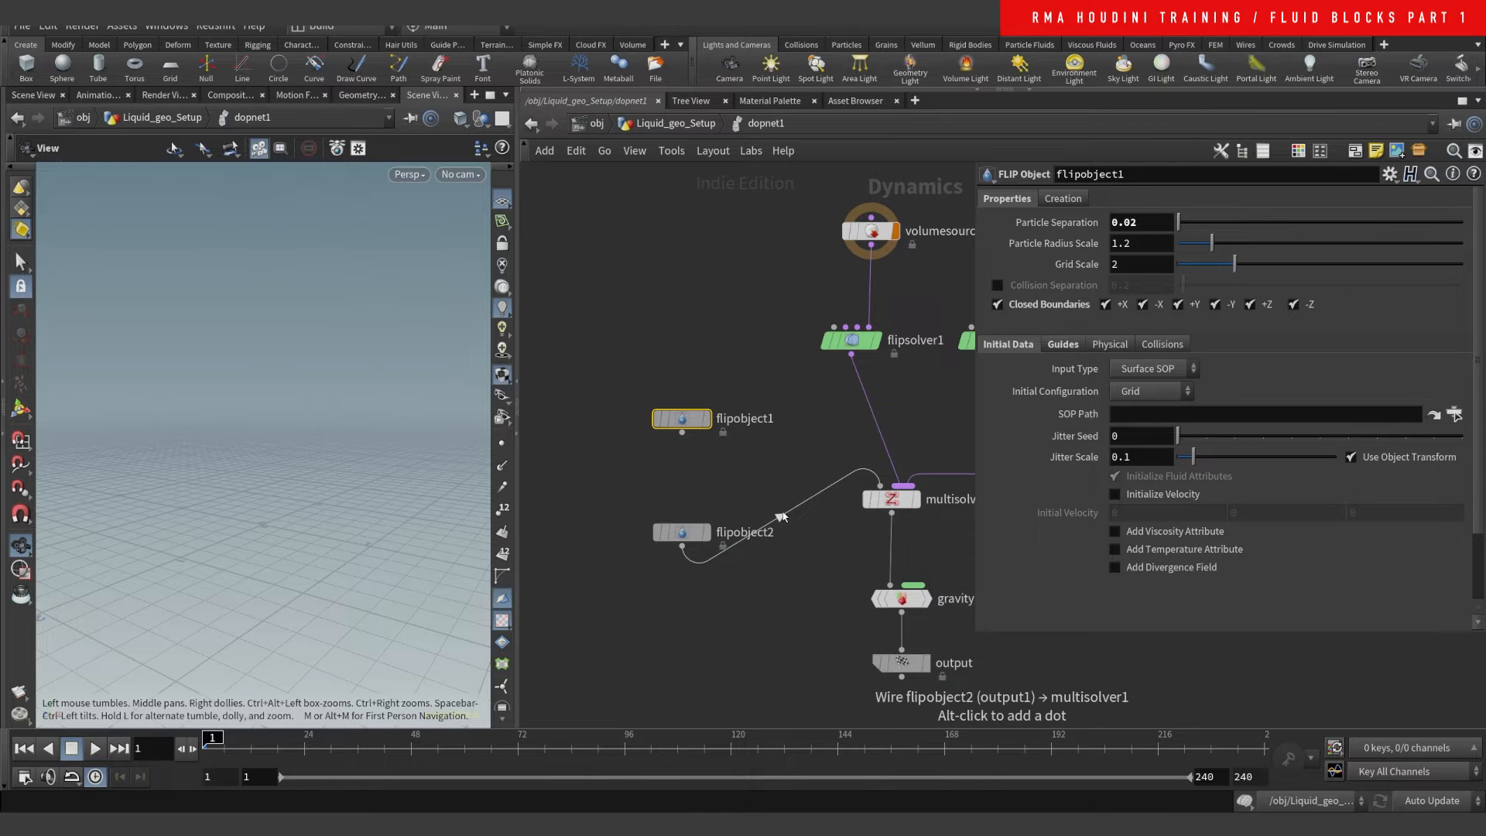
pyautogui.moveTo(714, 557); pyautogui.dragTo(682, 432)
pyautogui.click(682, 533)
pyautogui.press('Delete')
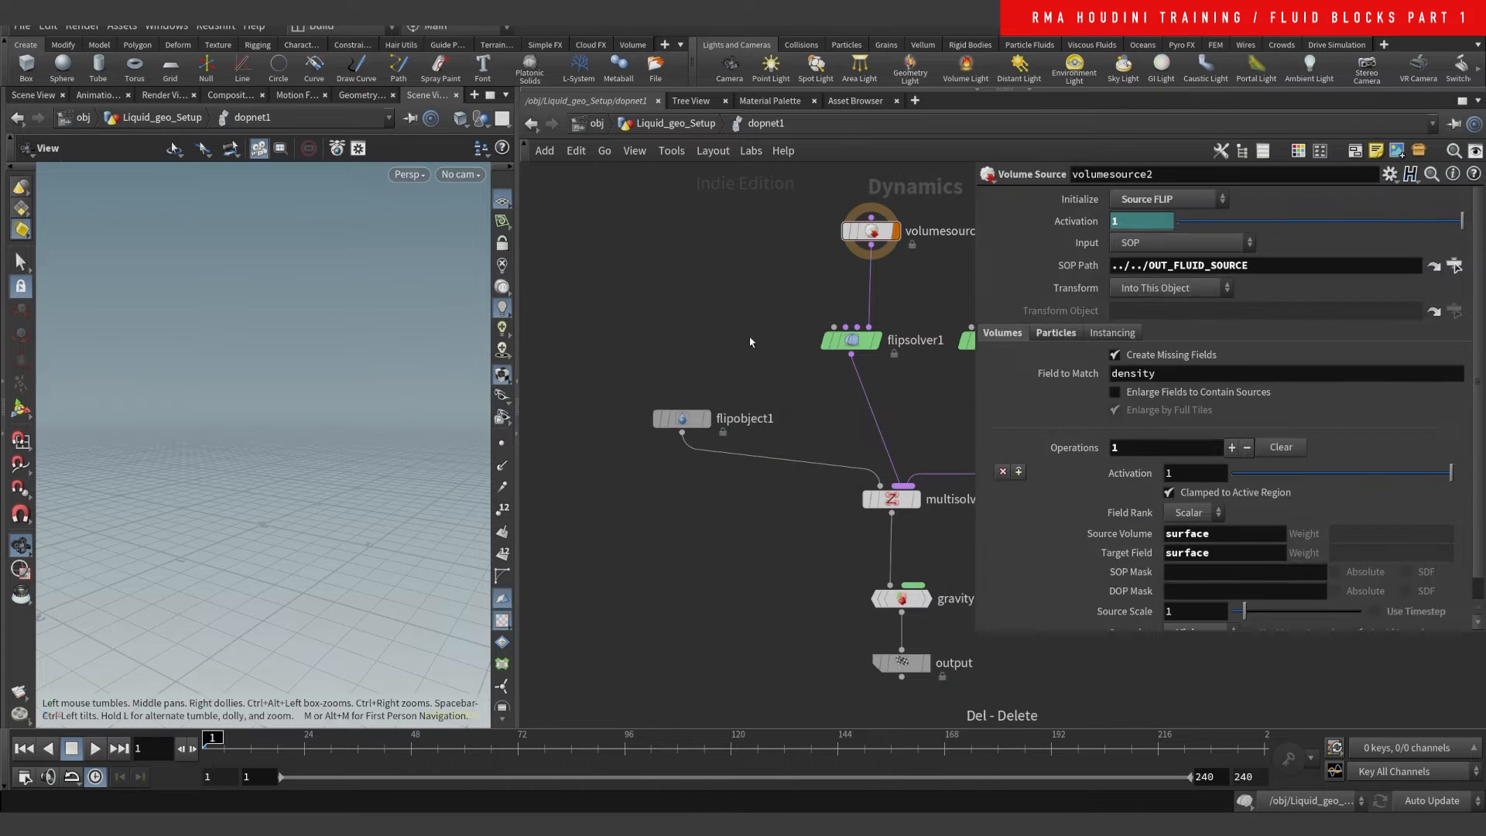
# - Select volumesource2 and examine its SOP Path to the OUT_FLUID_SOURCE null
pyautogui.moveTo(716, 262); pyautogui.dragTo(630, 429, button='middle')
pyautogui.moveTo(647, 491); pyautogui.dragTo(596, 616)
pyautogui.moveTo(614, 410); pyautogui.dragTo(574, 395, button='middle')
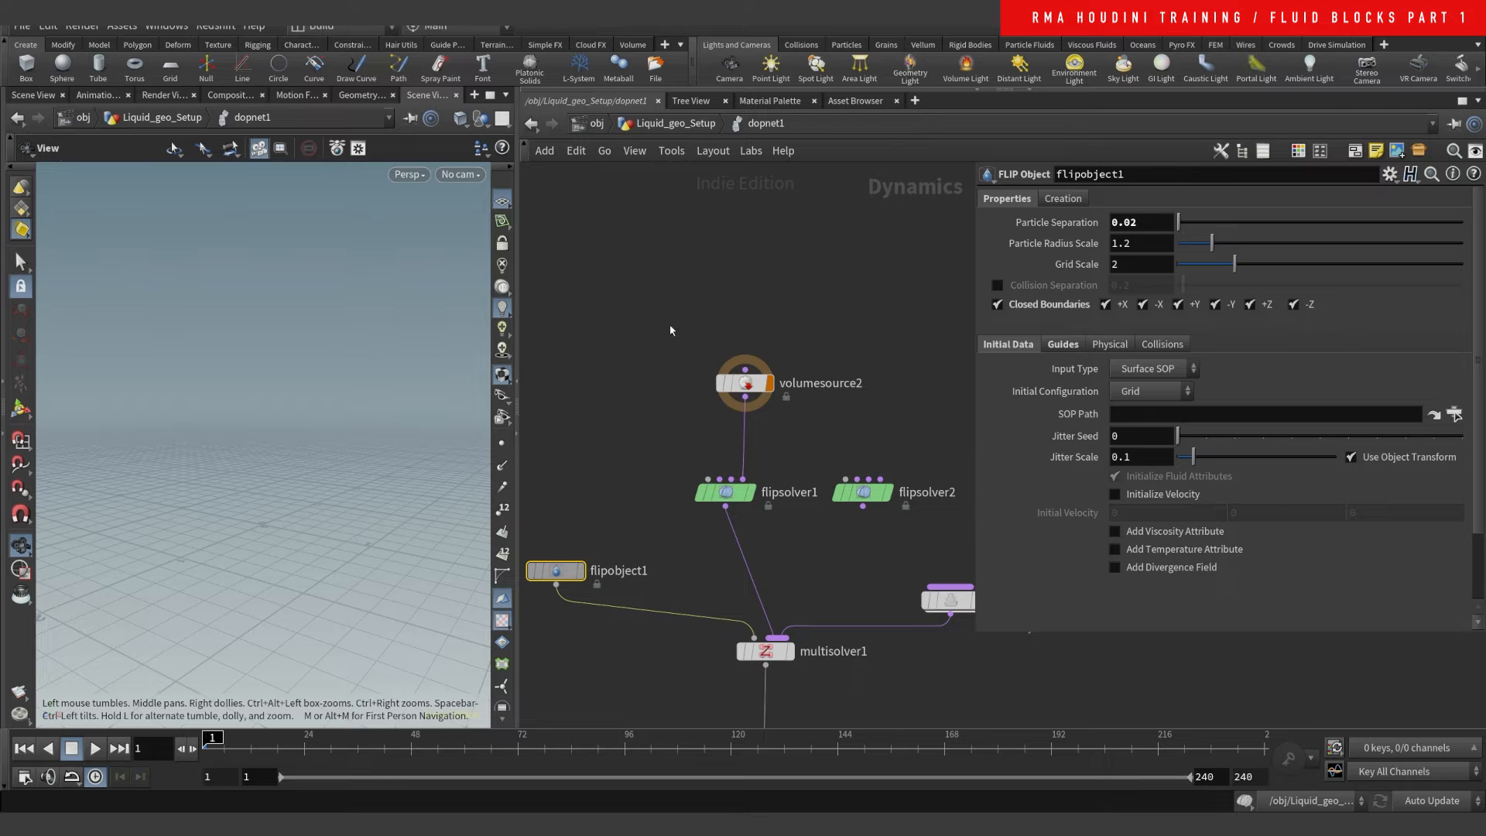
pyautogui.click(736, 380)
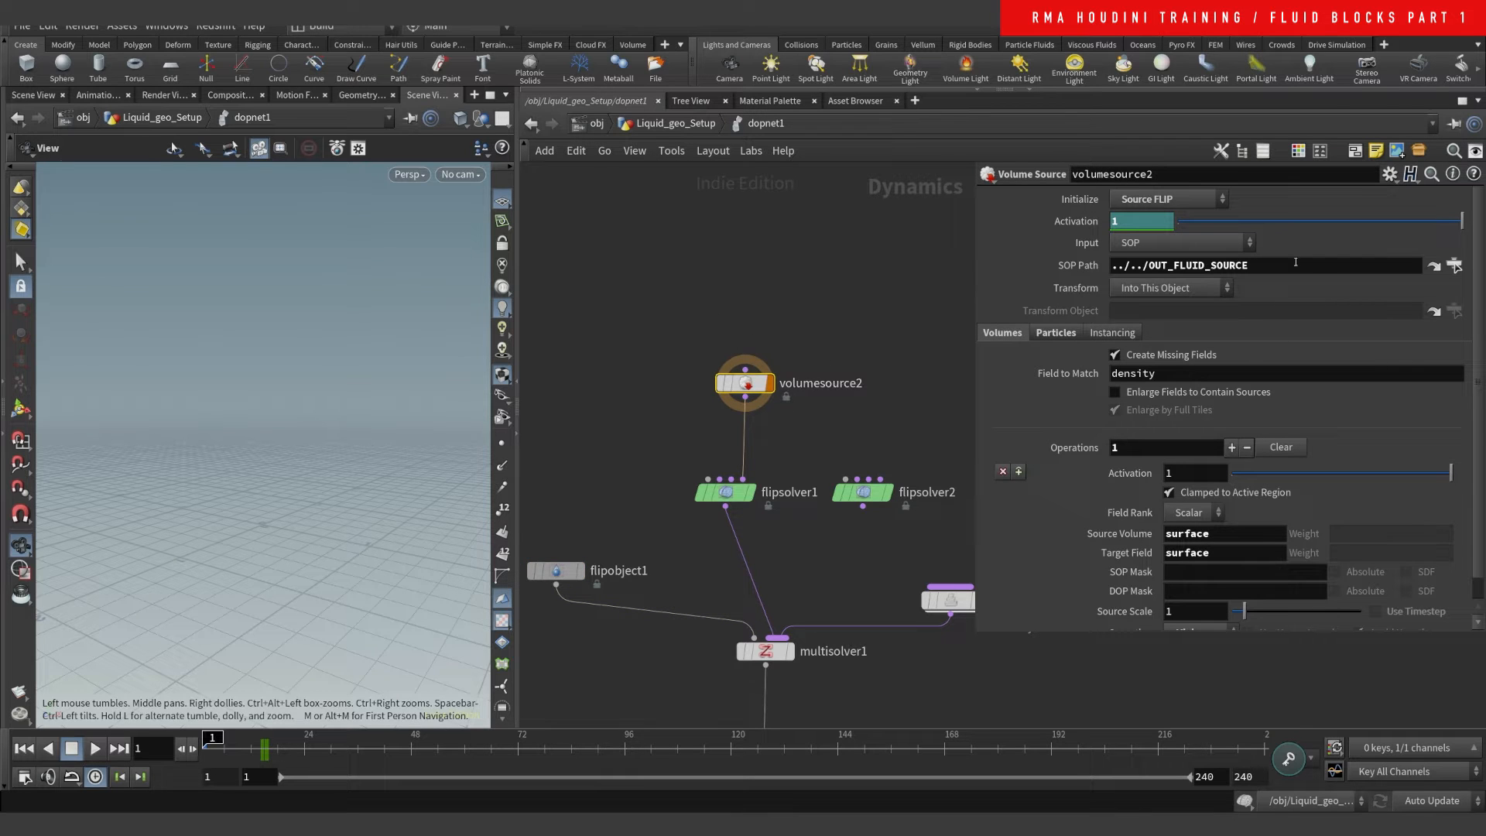
pyautogui.moveTo(1295, 263); pyautogui.dragTo(1103, 265)
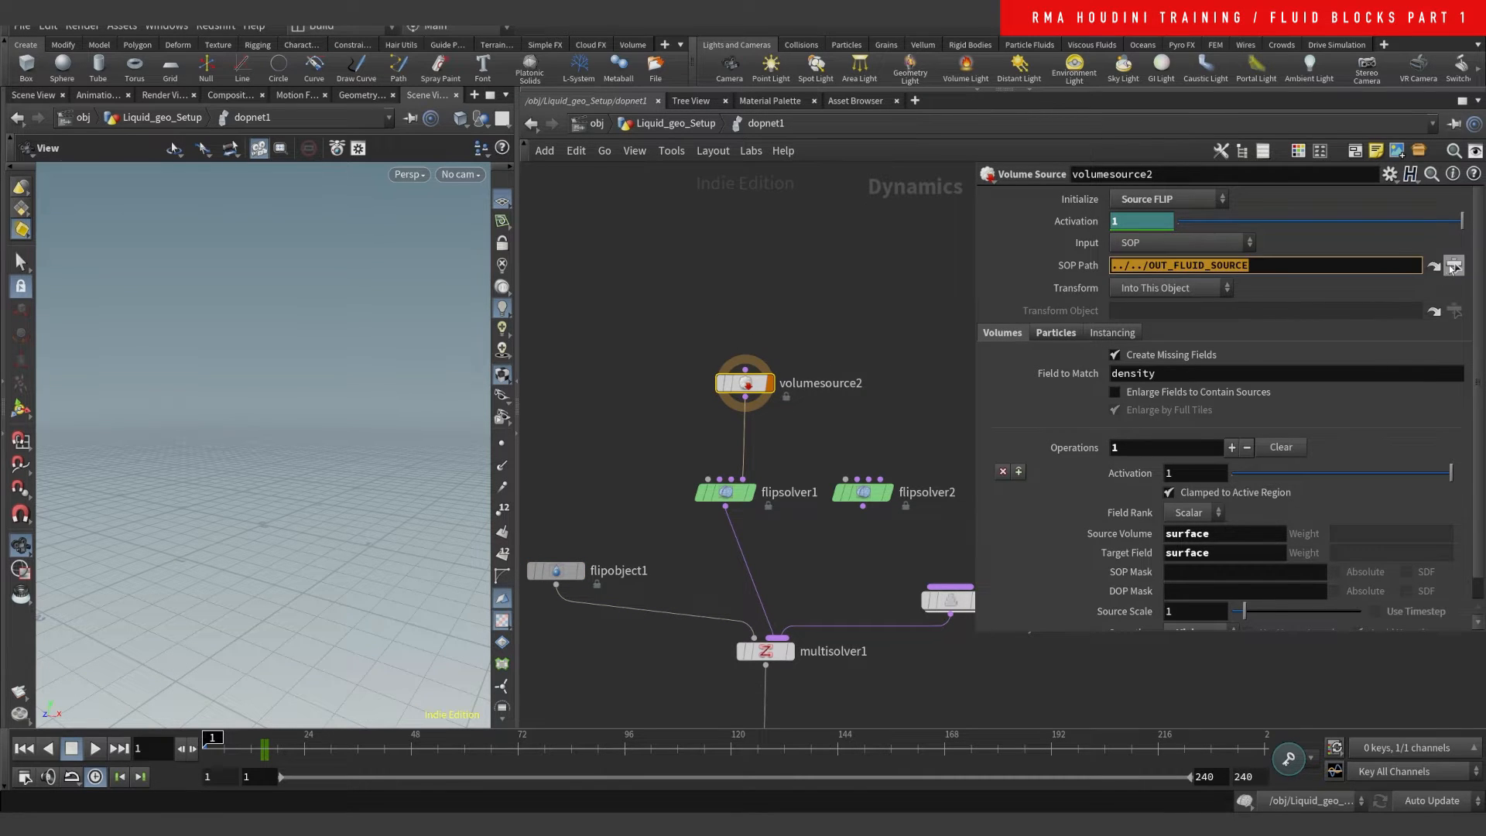
# - Follow volumesource2's SOP Path to OUT_FLUID_SOURCE, return to dopnet1 and review the node's Volumes and Particles settings
pyautogui.click(1435, 266)
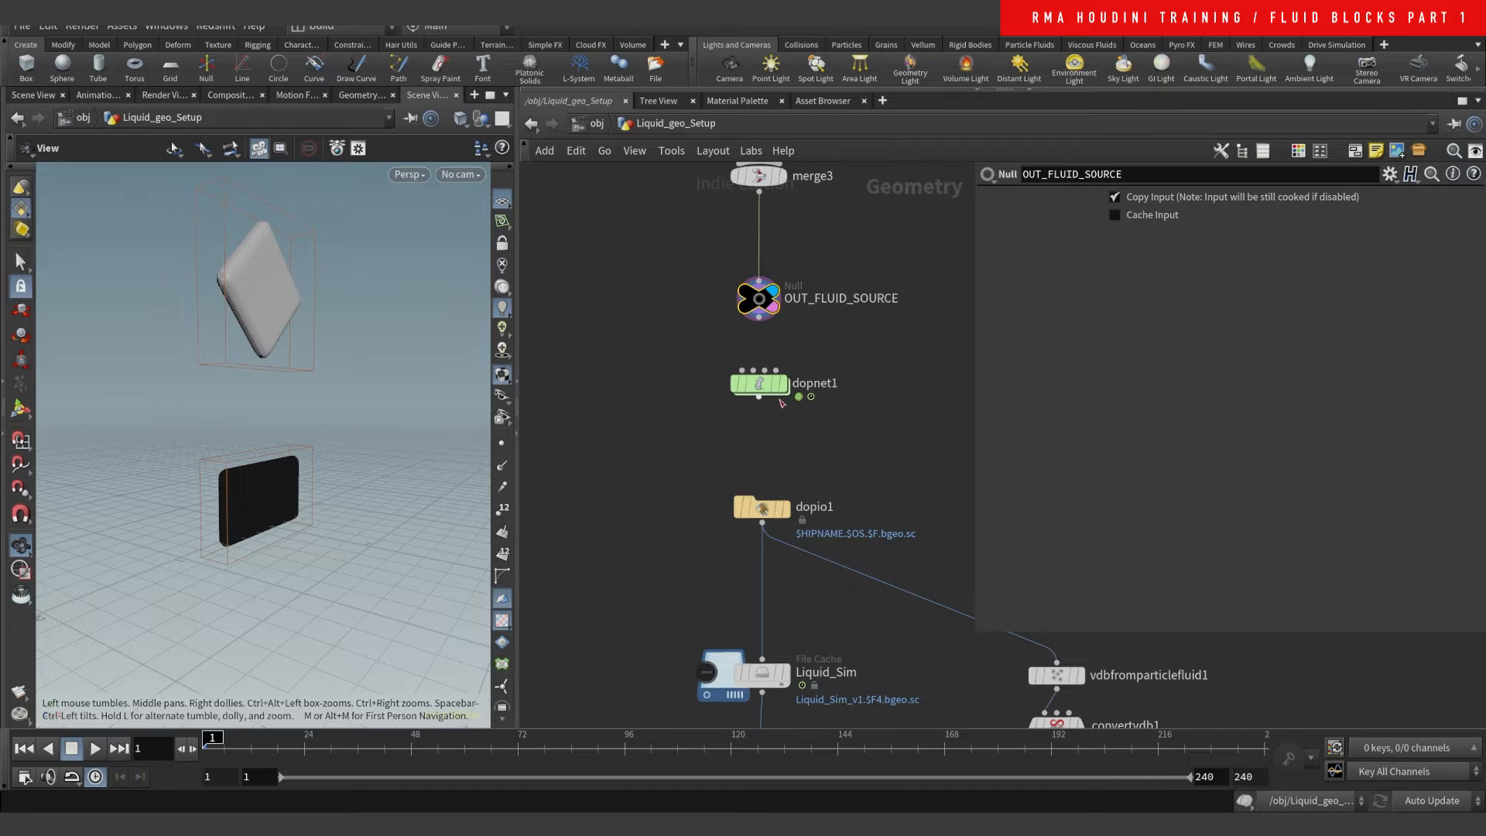
pyautogui.doubleClick(758, 385)
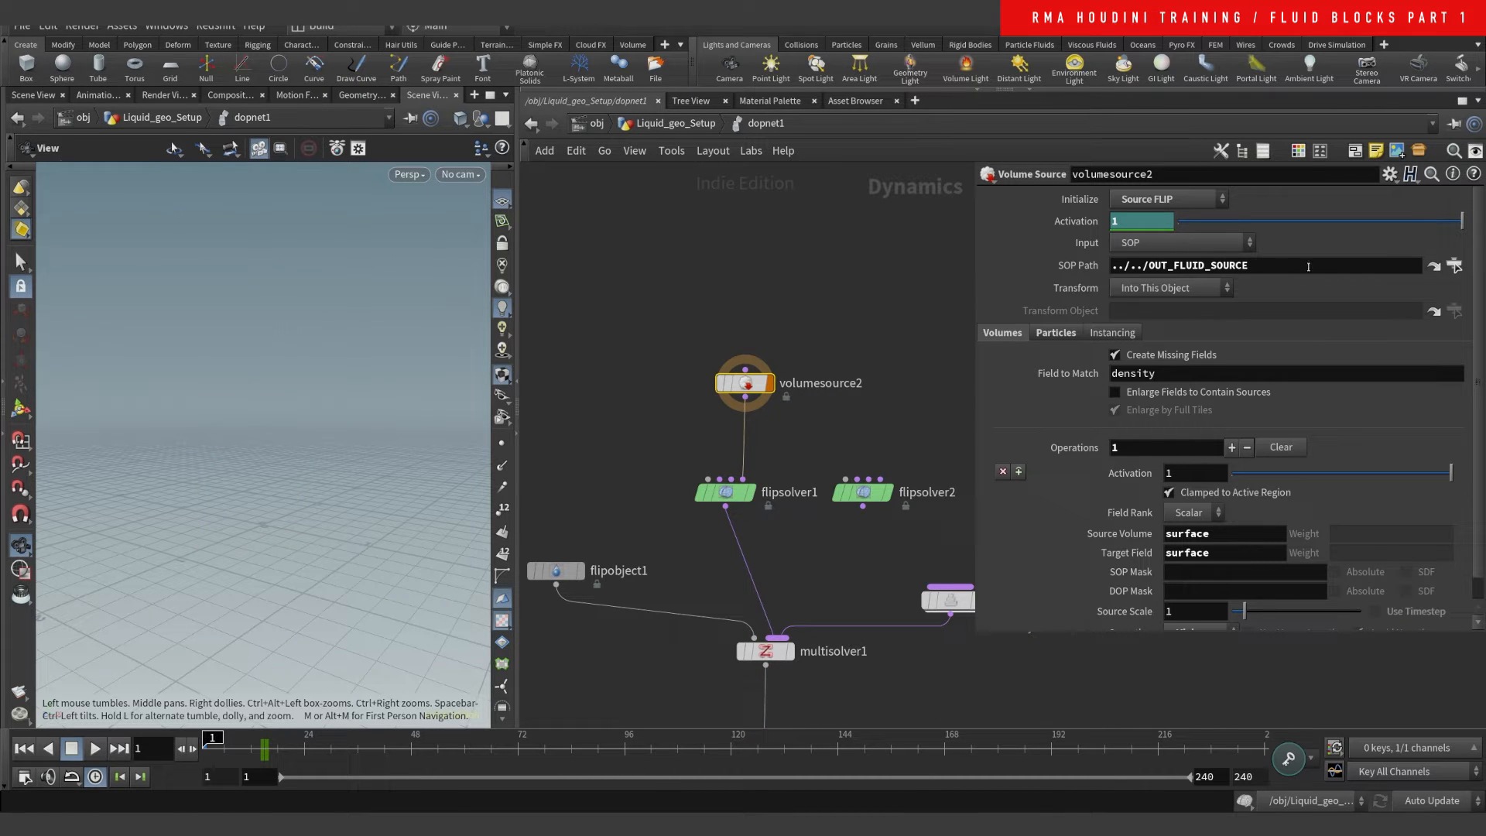
pyautogui.moveTo(1308, 267); pyautogui.dragTo(722, 449)
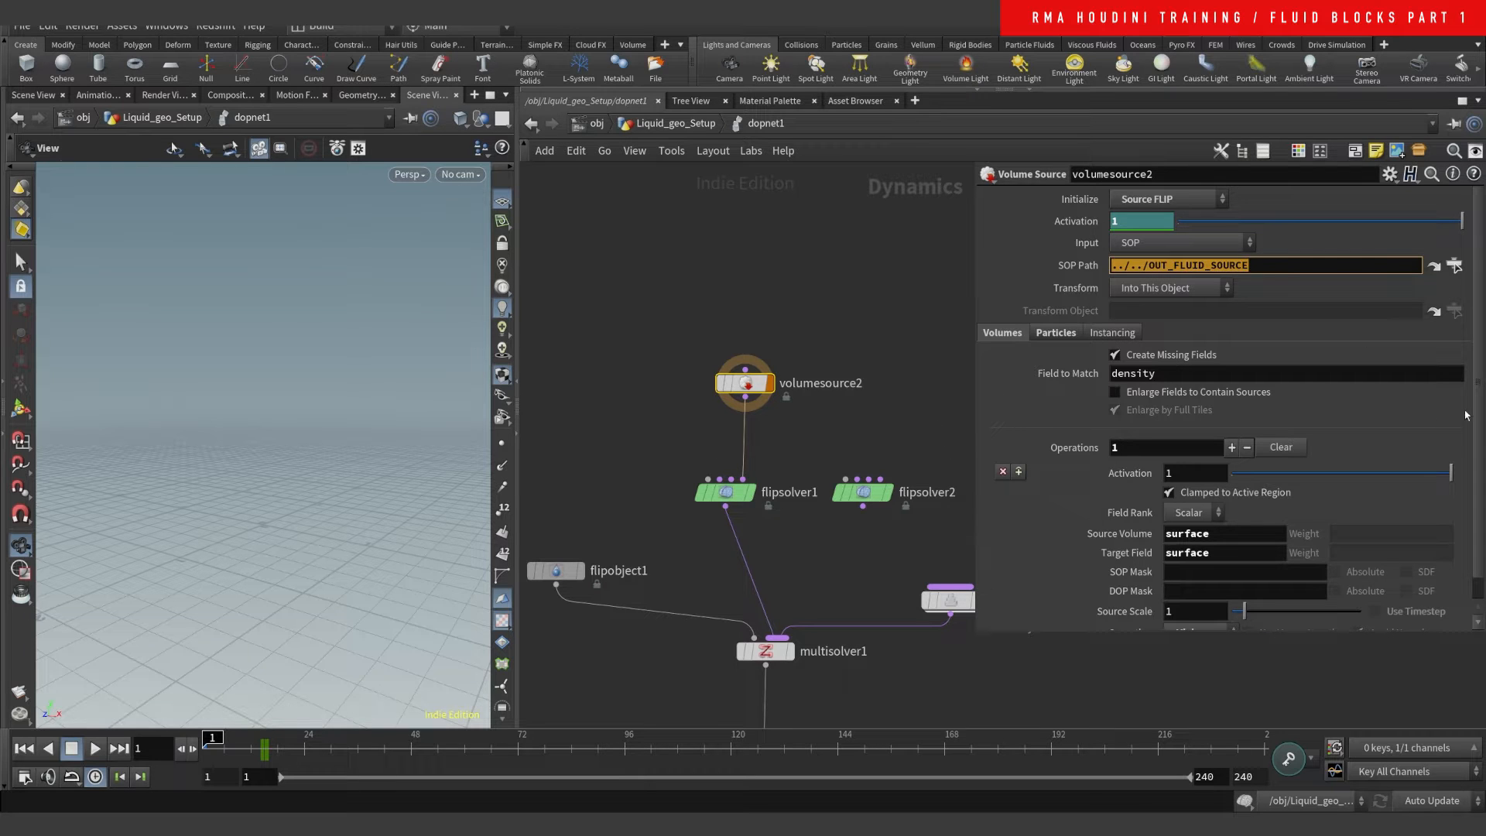
pyautogui.scroll(-1, 1415, 467)
pyautogui.click(1056, 310)
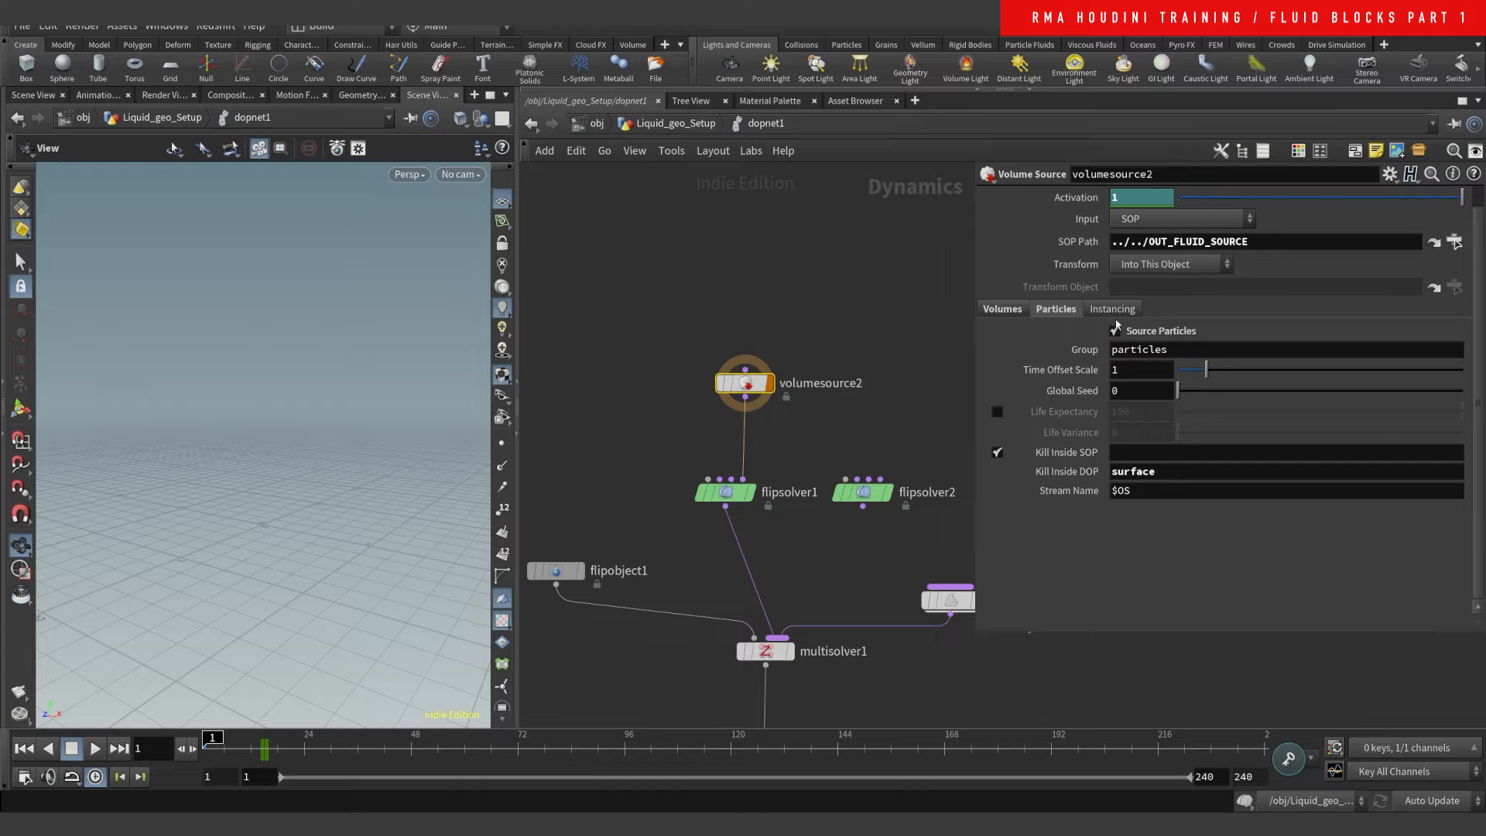
pyautogui.click(1008, 312)
pyautogui.moveTo(839, 433); pyautogui.dragTo(824, 371, button='middle')
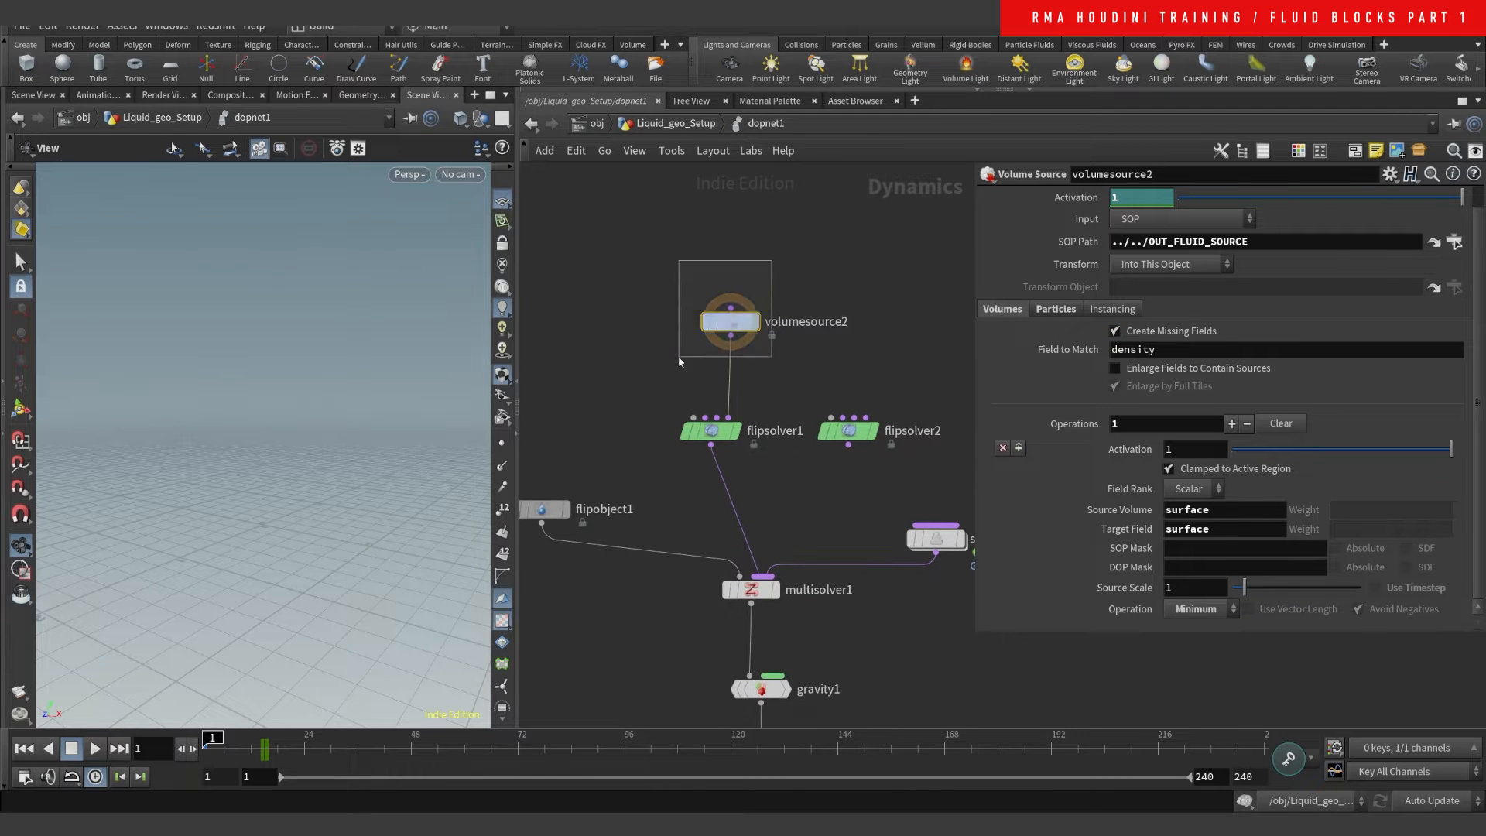
# - Examine flipsolver1's Substeps, its Particle Motion settings including Reseeding, Separation and Behavior, and its Volume Limits
pyautogui.click(710, 431)
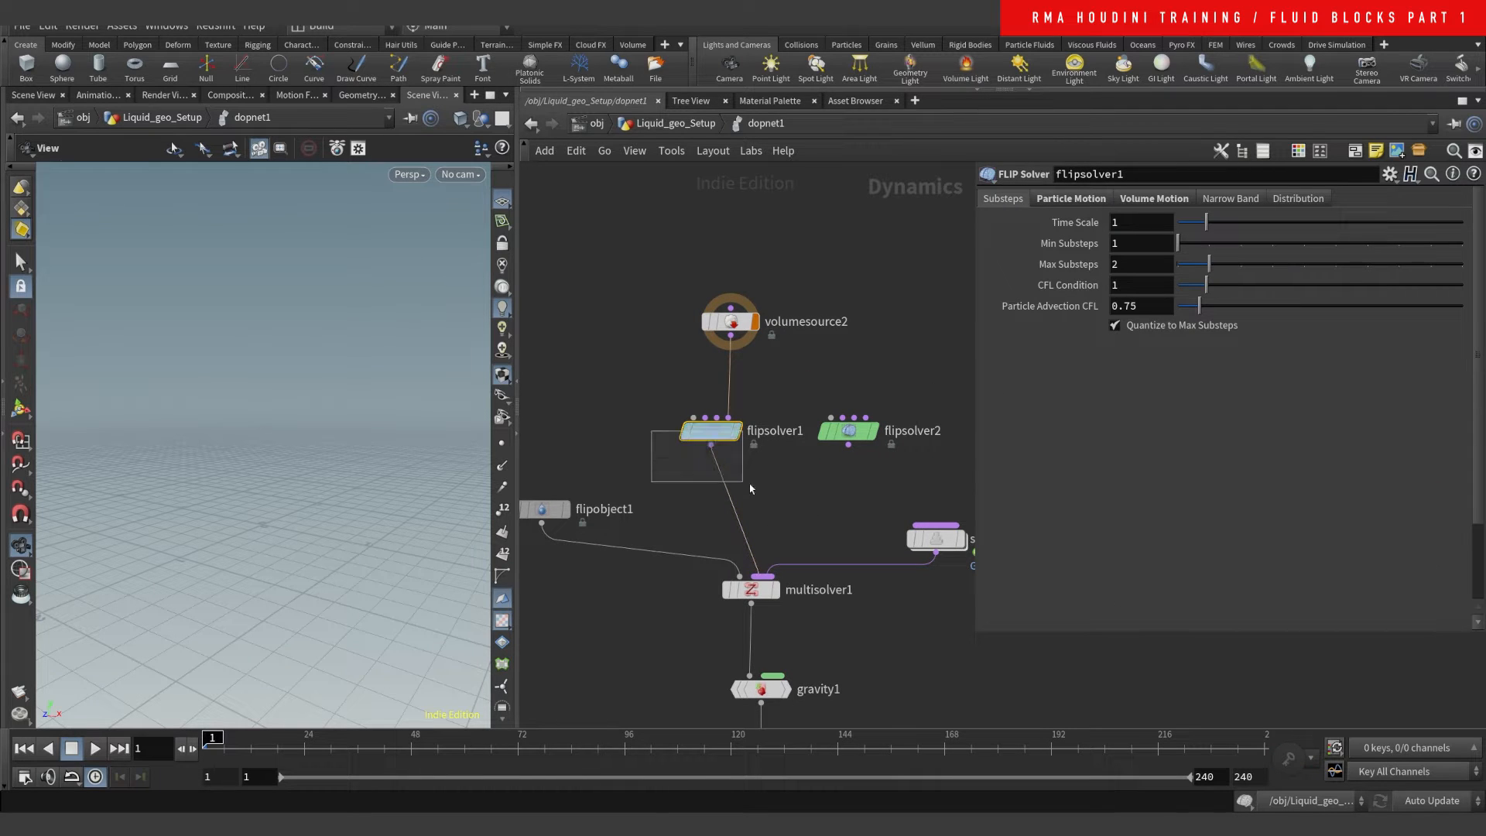
pyautogui.click(1071, 198)
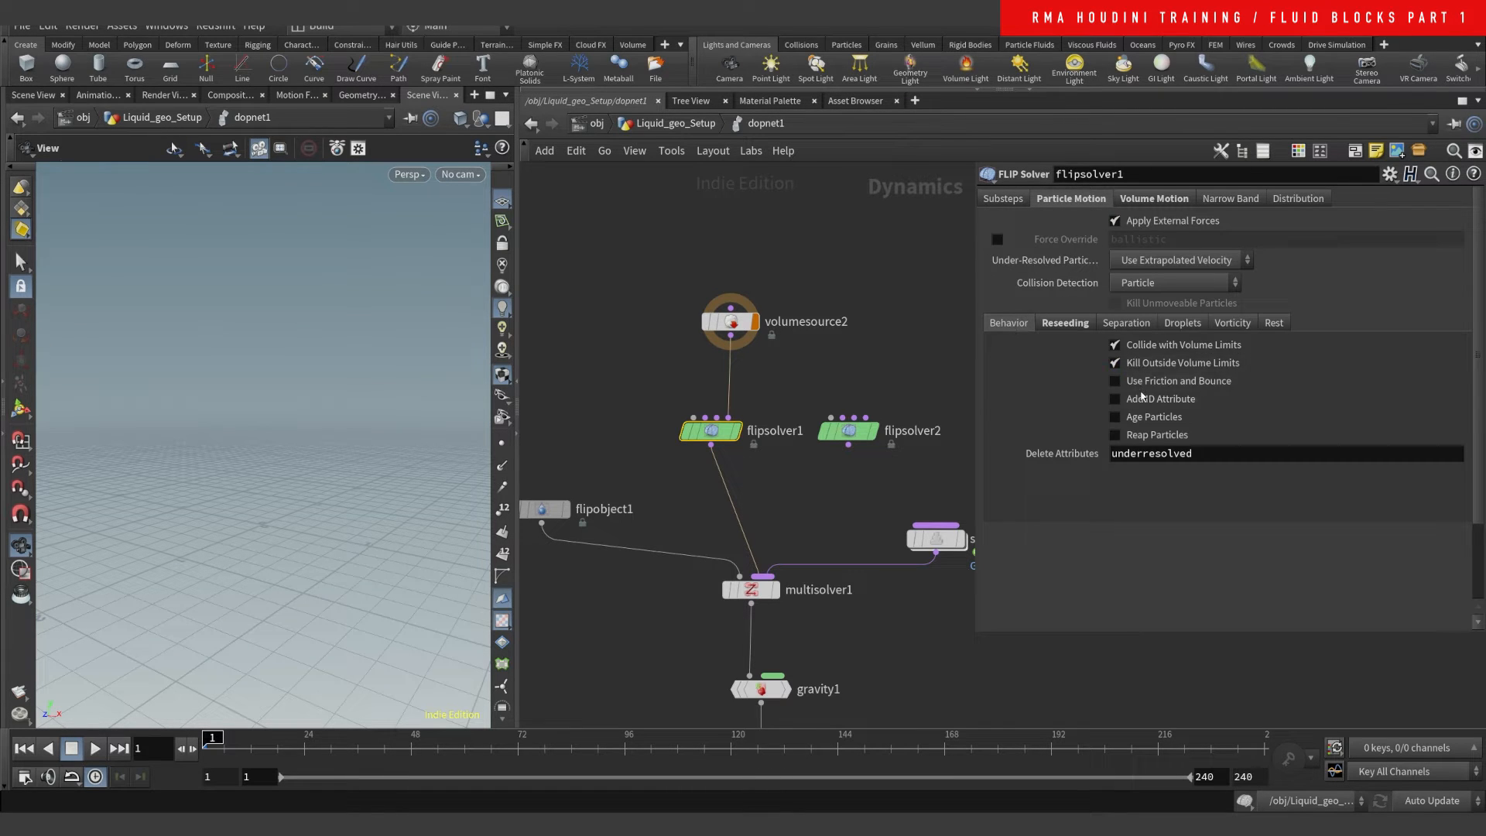
pyautogui.click(1070, 329)
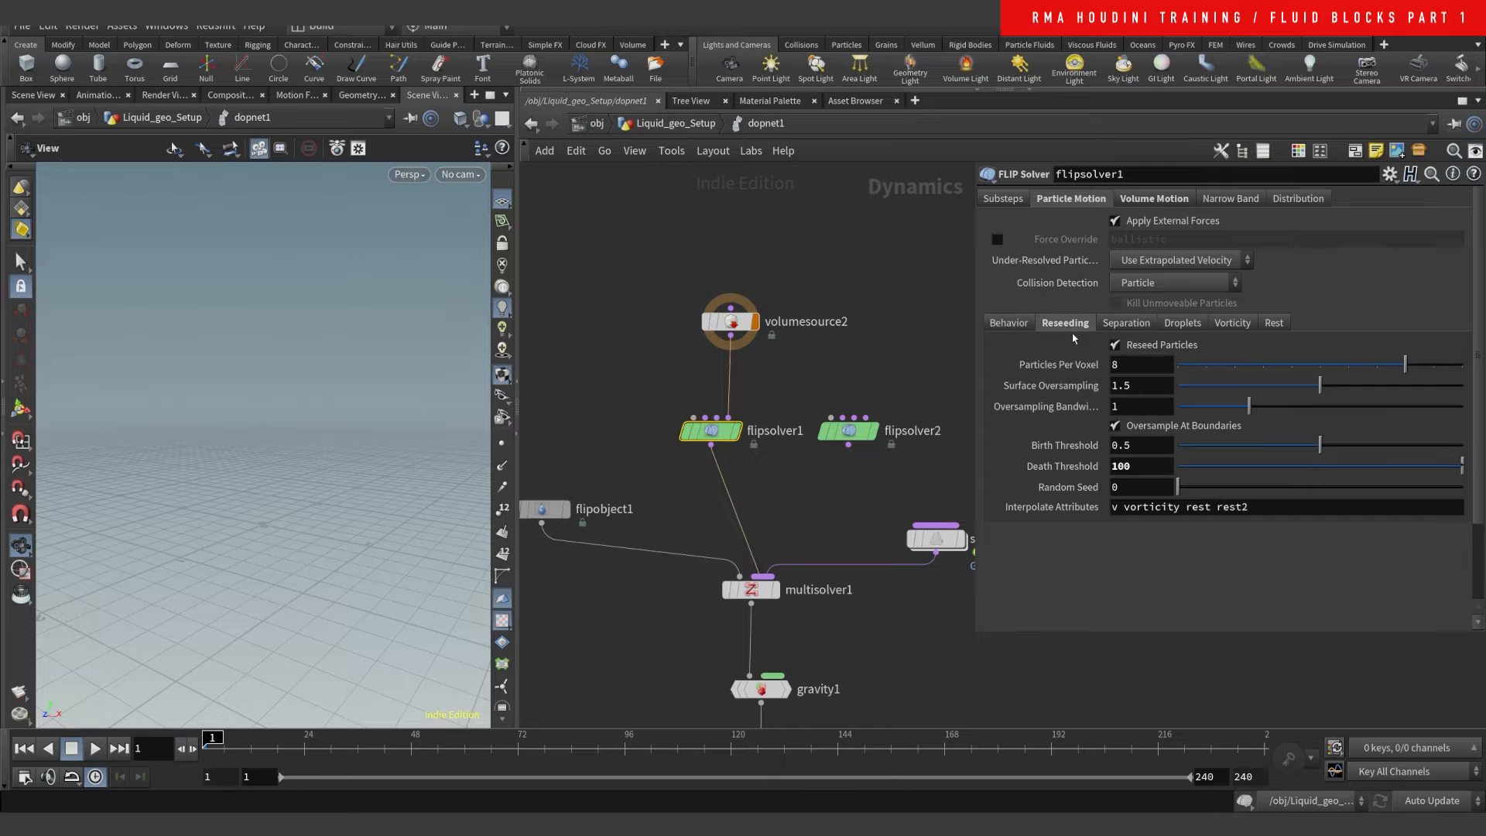
pyautogui.rightClick(1140, 348)
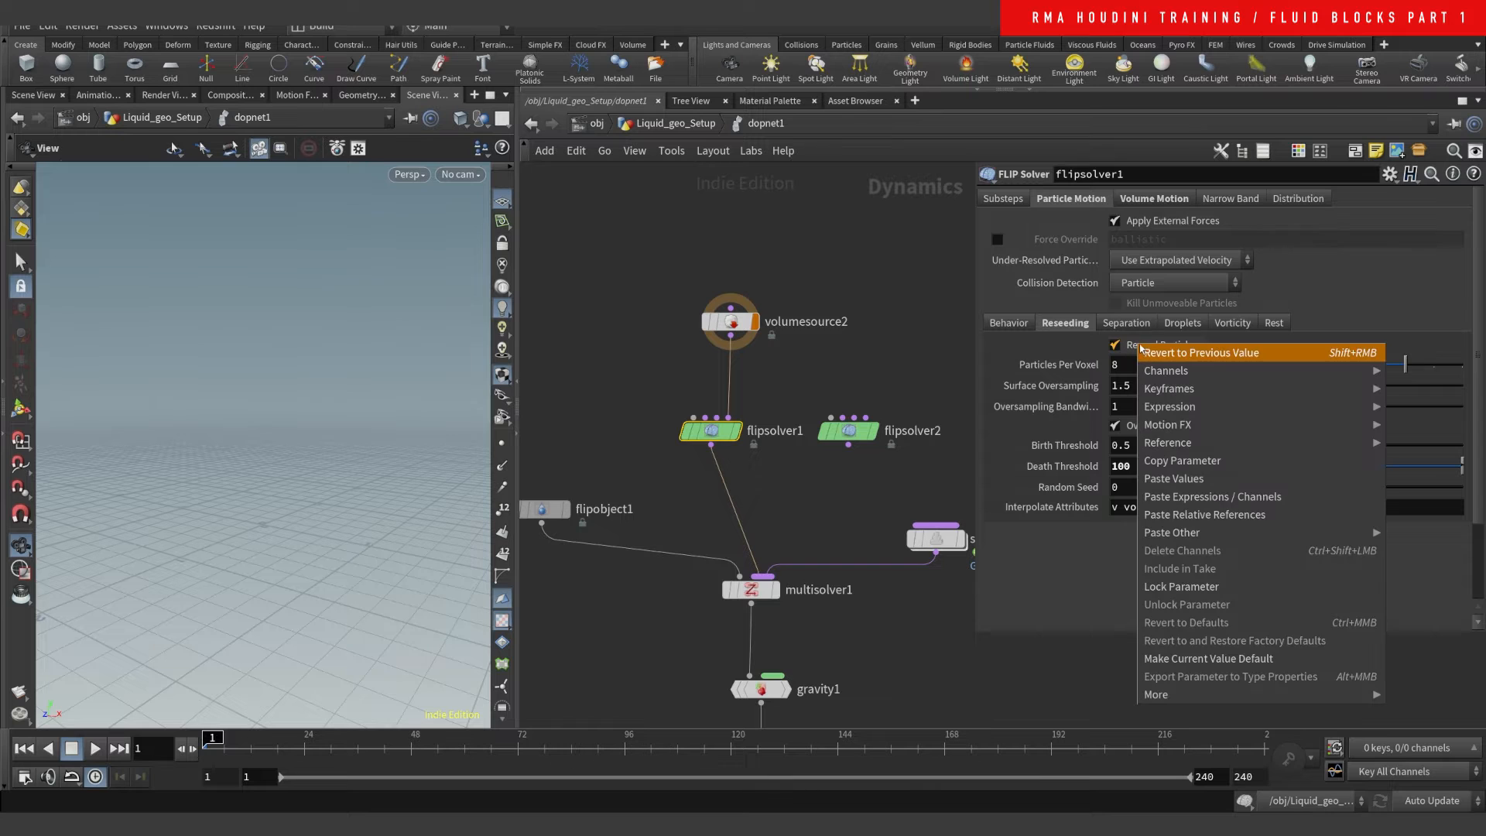
pyautogui.click(1092, 329)
pyautogui.click(1127, 323)
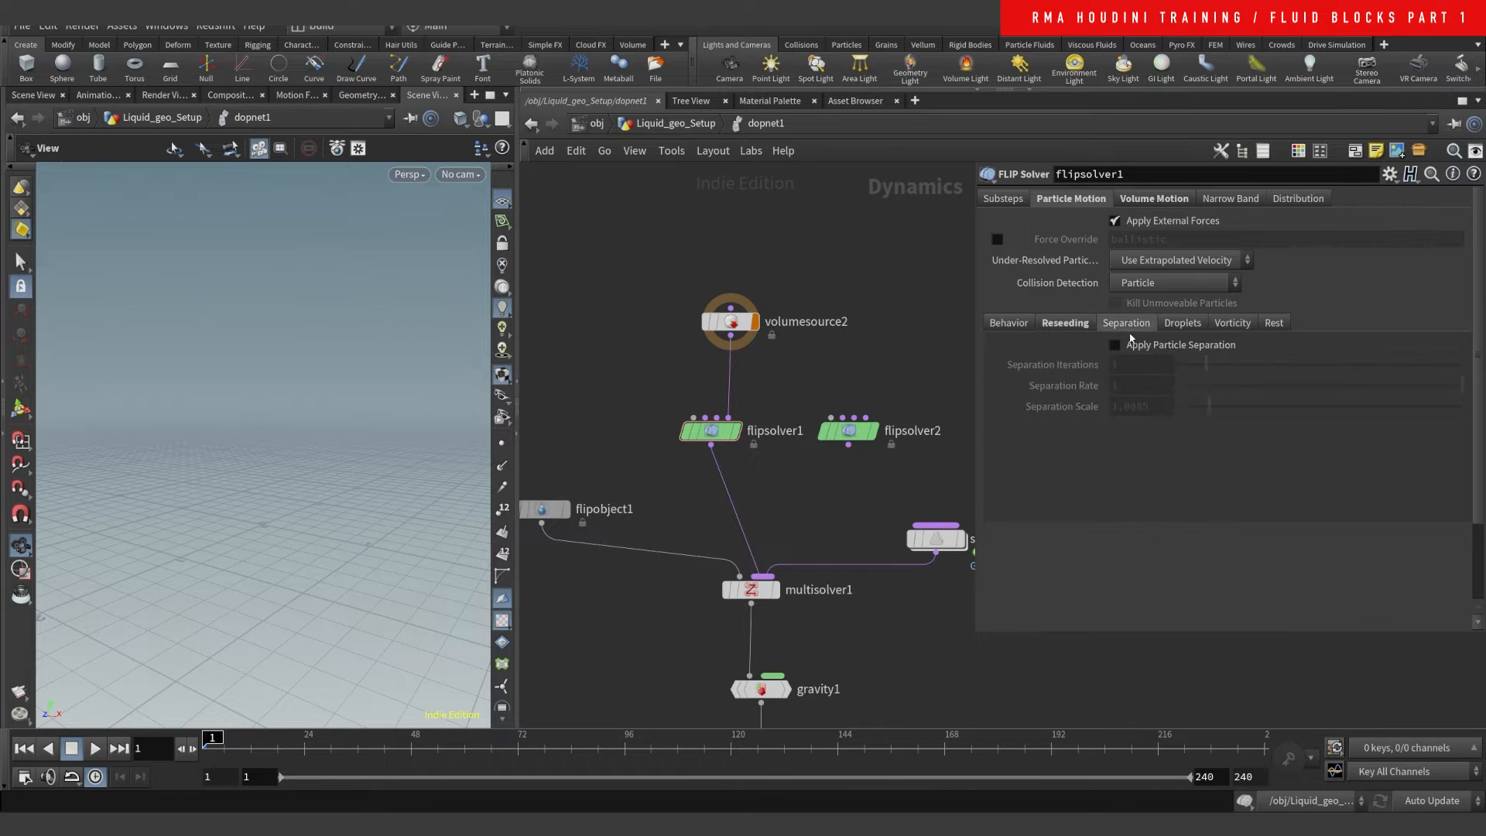
pyautogui.click(1182, 323)
pyautogui.click(1028, 323)
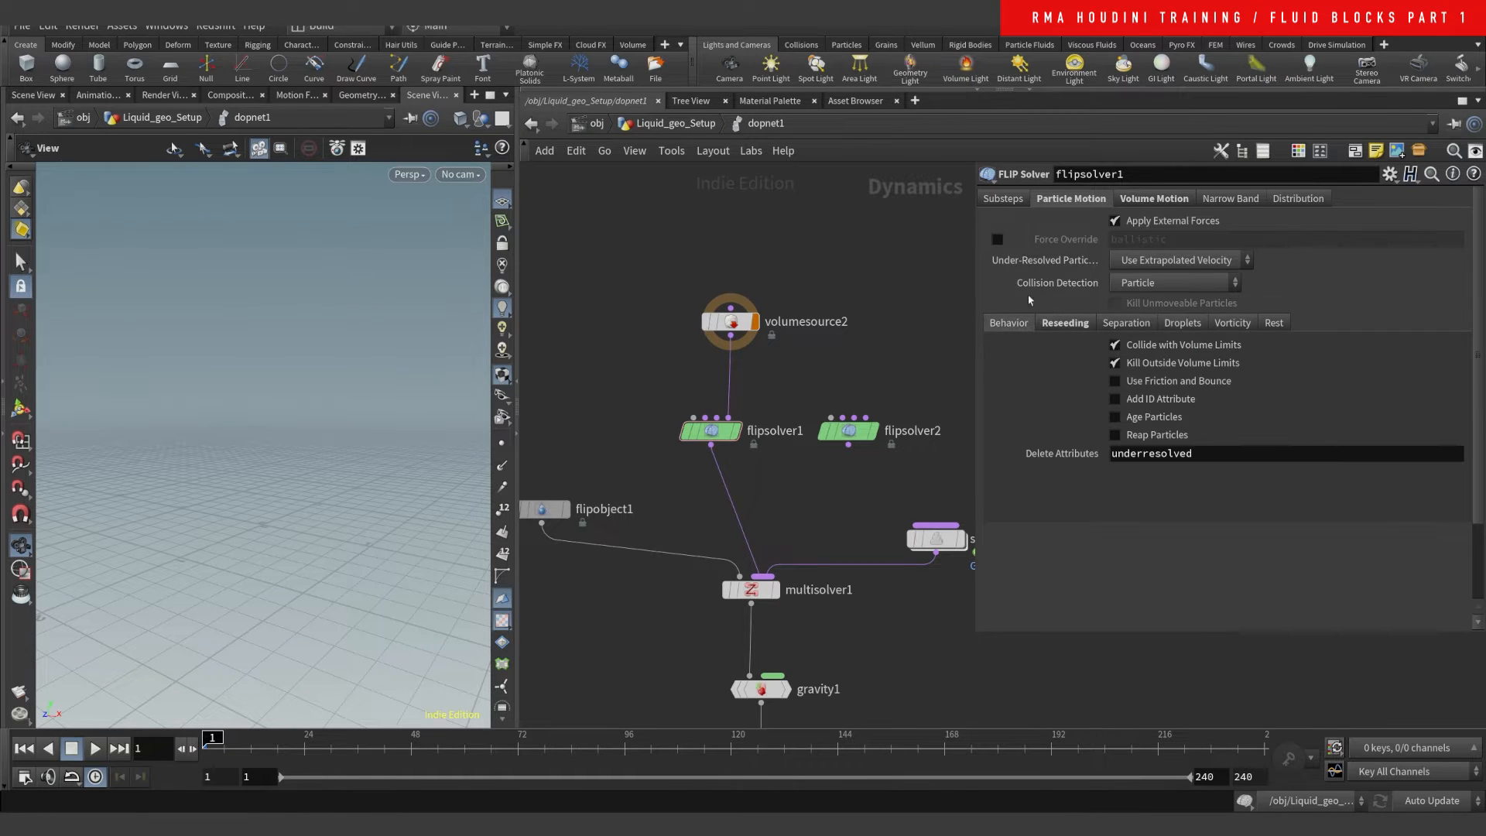
pyautogui.click(1158, 199)
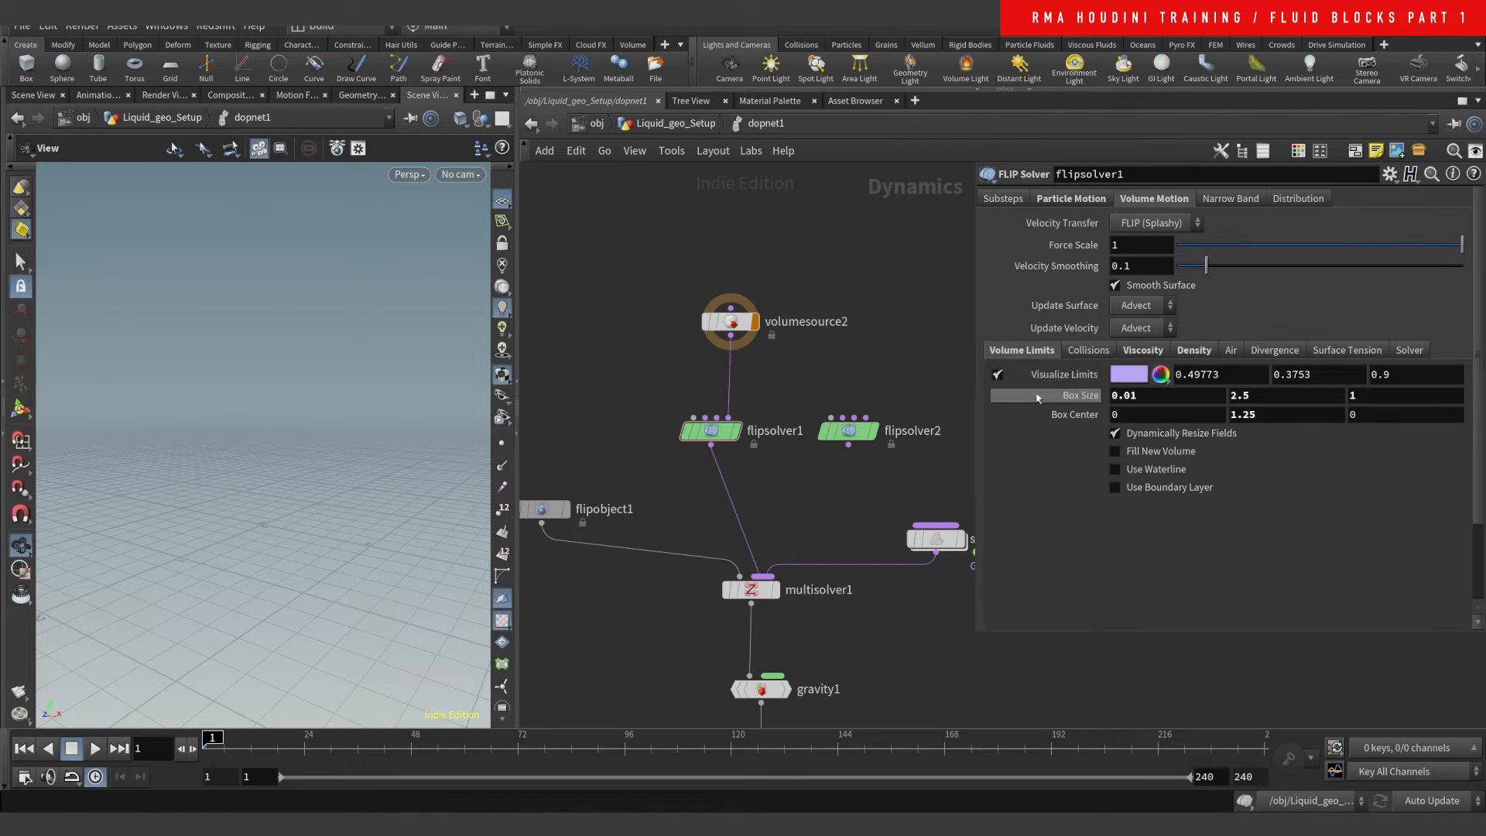
# - Set the display flag on gravity1 and reselect flipsolver1 to show its volume limits with the source particles
pyautogui.click(785, 689)
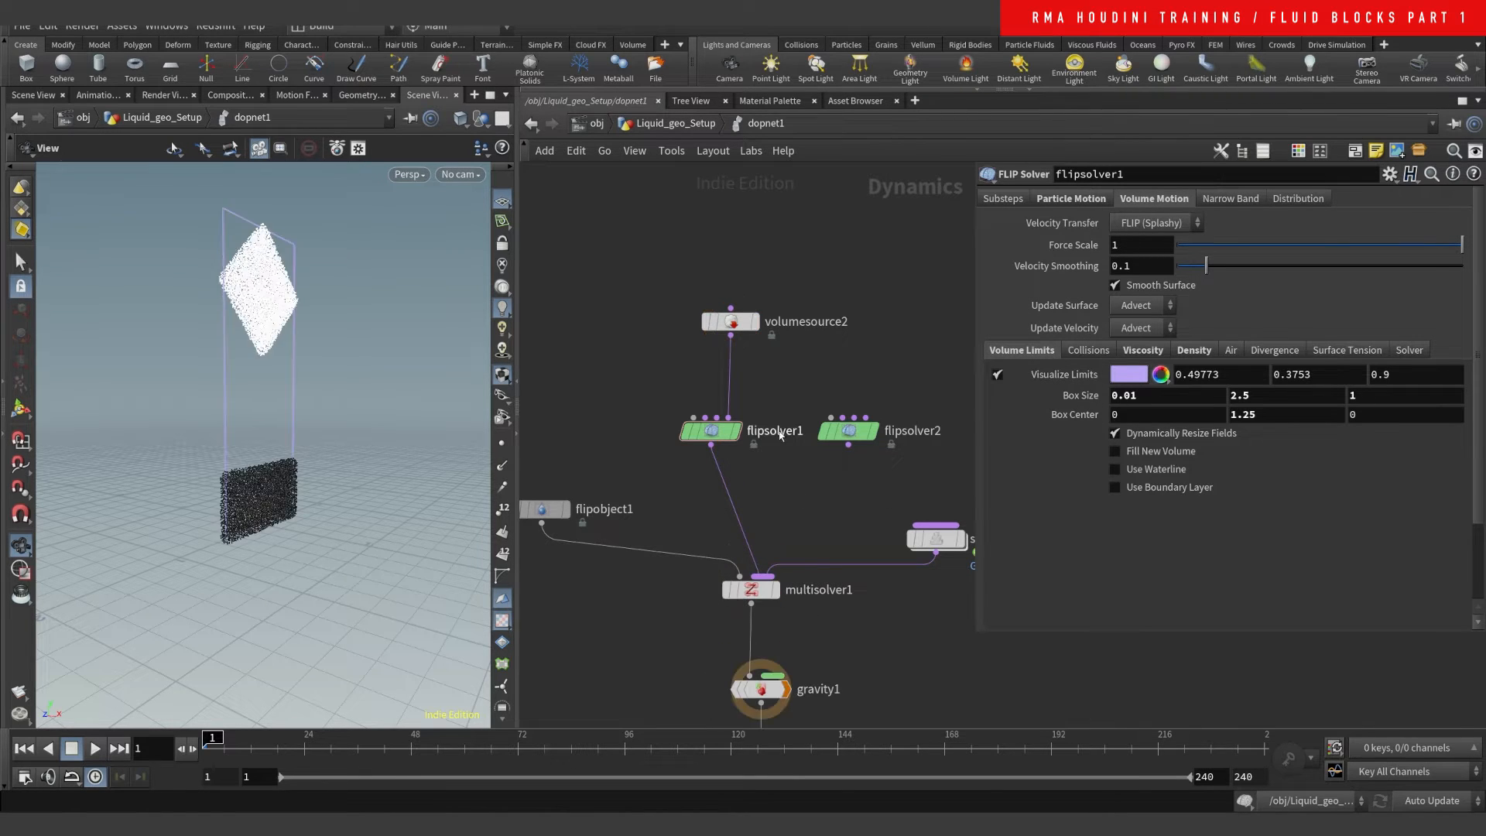
pyautogui.click(731, 321)
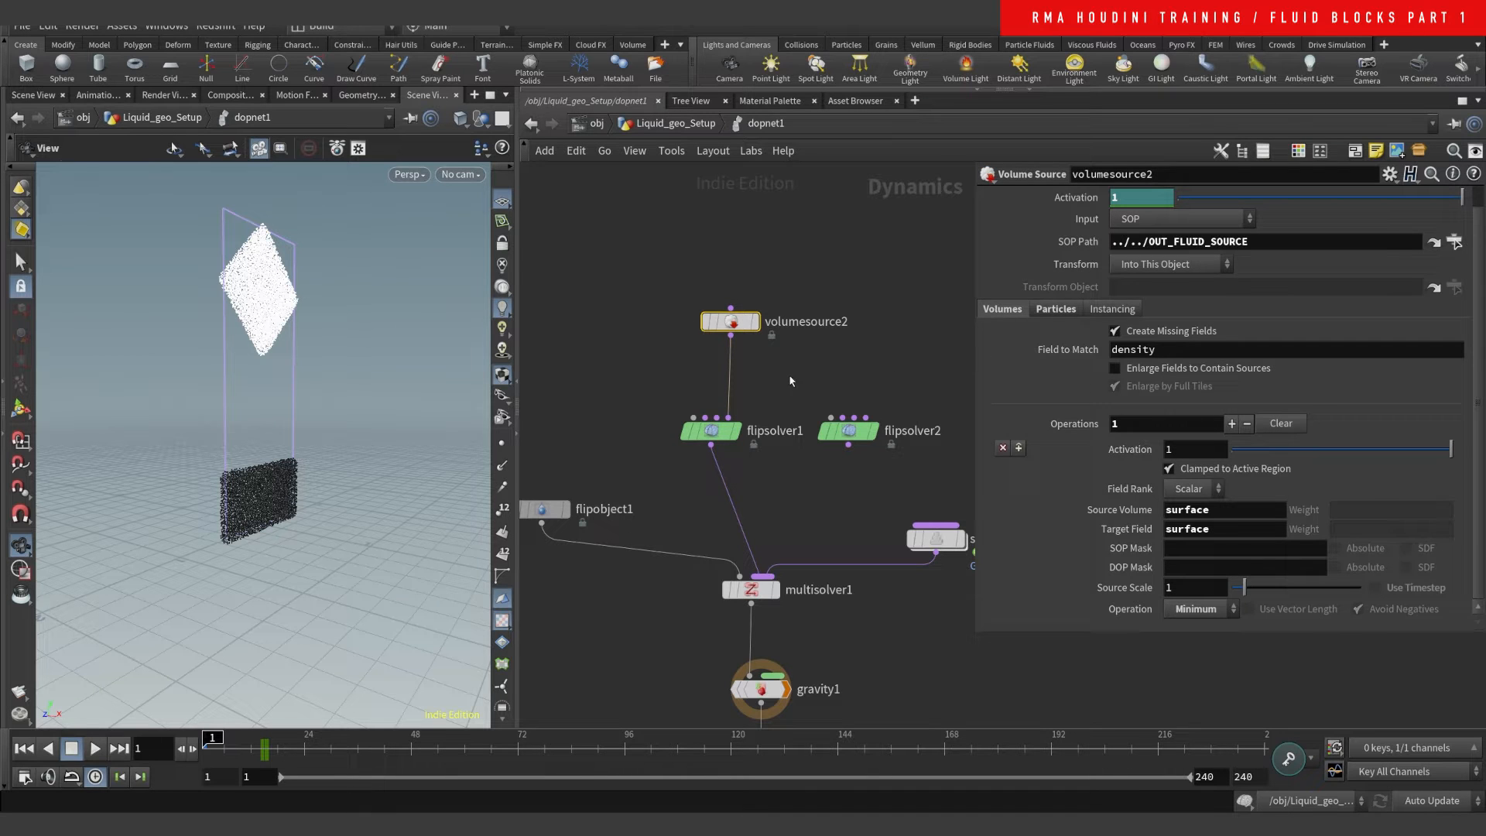
pyautogui.click(714, 431)
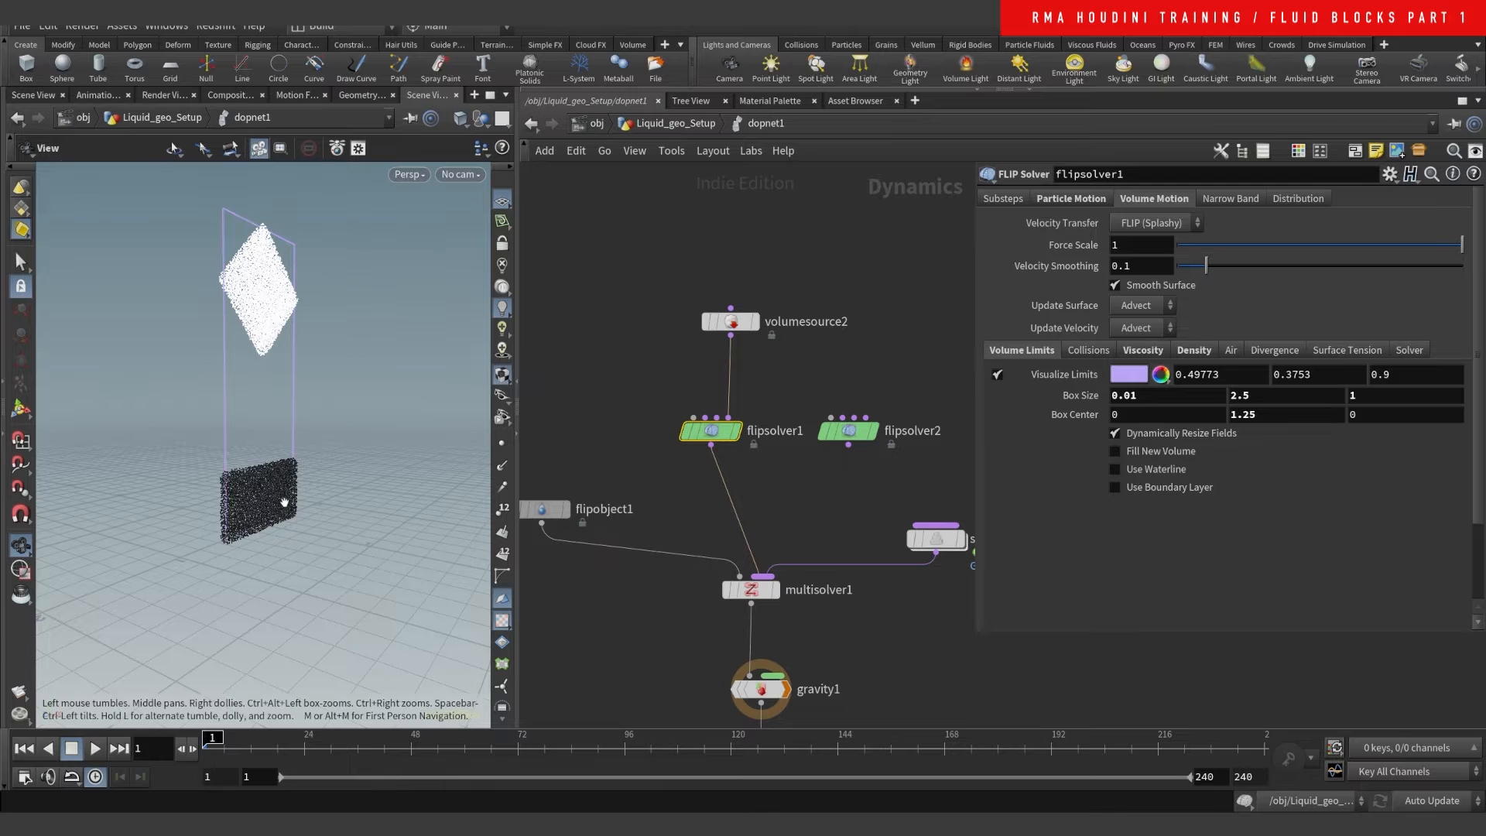
# - Try different Box Size and Box Center values for flipsolver1's volume limits and undo the changes
pyautogui.moveTo(277, 425); pyautogui.dragTo(325, 341)
pyautogui.moveTo(1257, 410)
pyautogui.mouseDown(button='middle')
pyautogui.moveTo(1304, 386)
pyautogui.moveTo(1276, 391)
pyautogui.mouseUp(button='middle')
pyautogui.moveTo(1159, 396); pyautogui.dragTo(1186, 382, button='middle')
pyautogui.hotkey('ctrl', 'z')
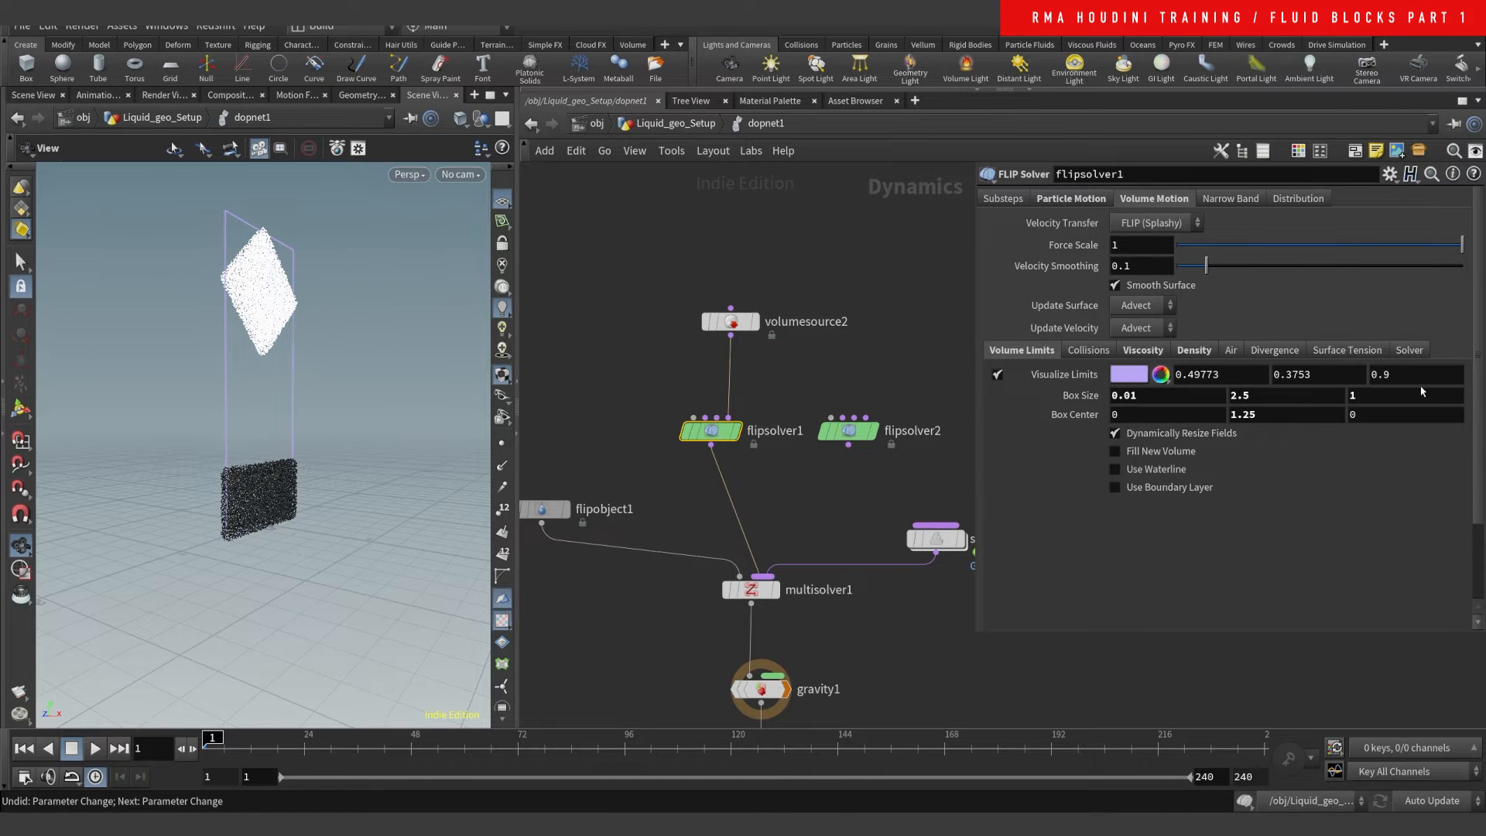
pyautogui.moveTo(1364, 391); pyautogui.dragTo(1399, 377, button='middle')
pyautogui.hotkey('ctrl', 'z')
# - Review flipsolver1's Viscosity and Density settings, including the attribute used for density
pyautogui.click(1144, 351)
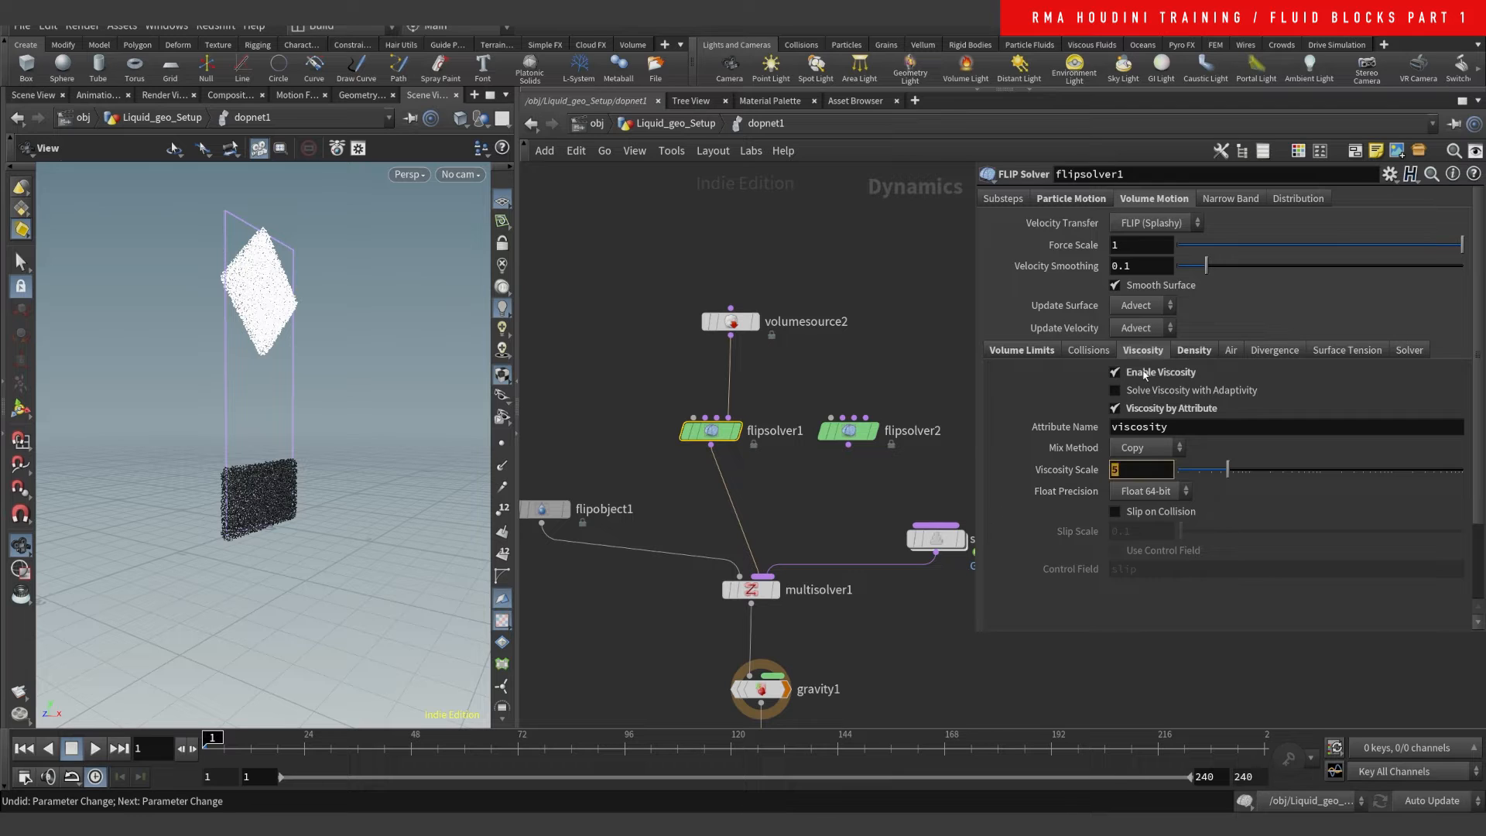
pyautogui.click(1189, 353)
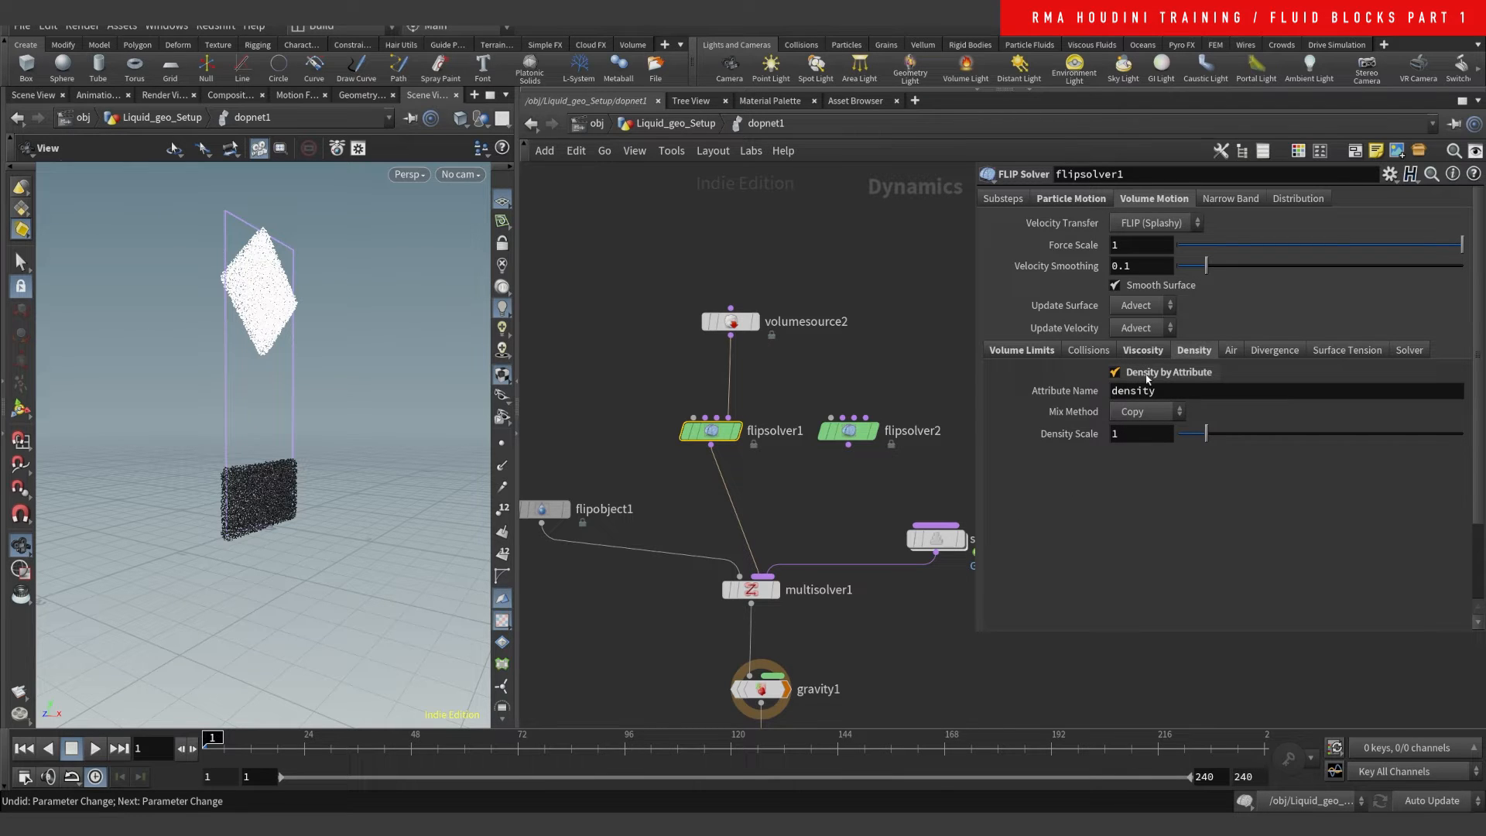
pyautogui.doubleClick(1180, 390)
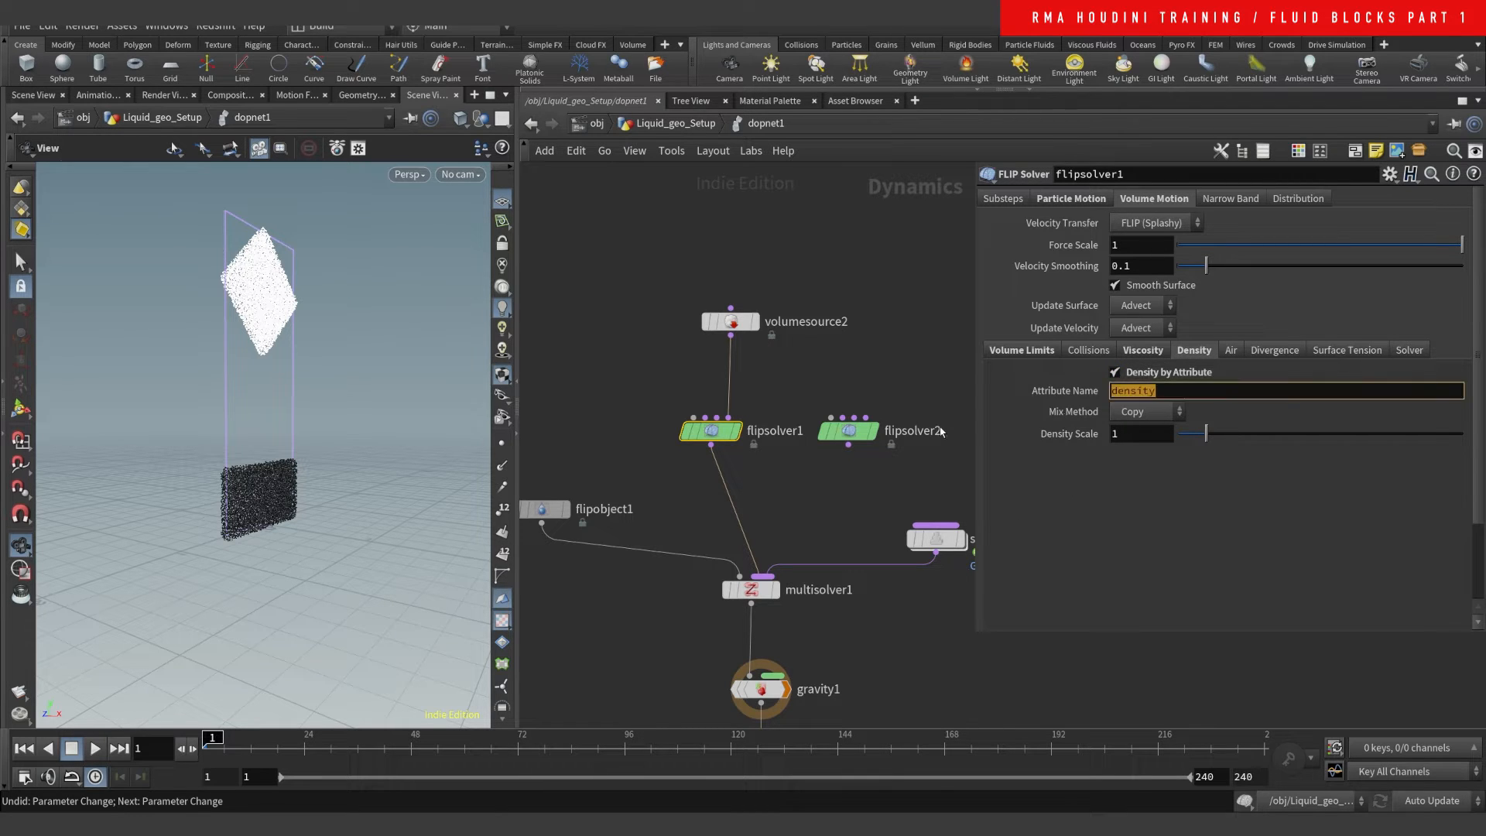
pyautogui.click(832, 506)
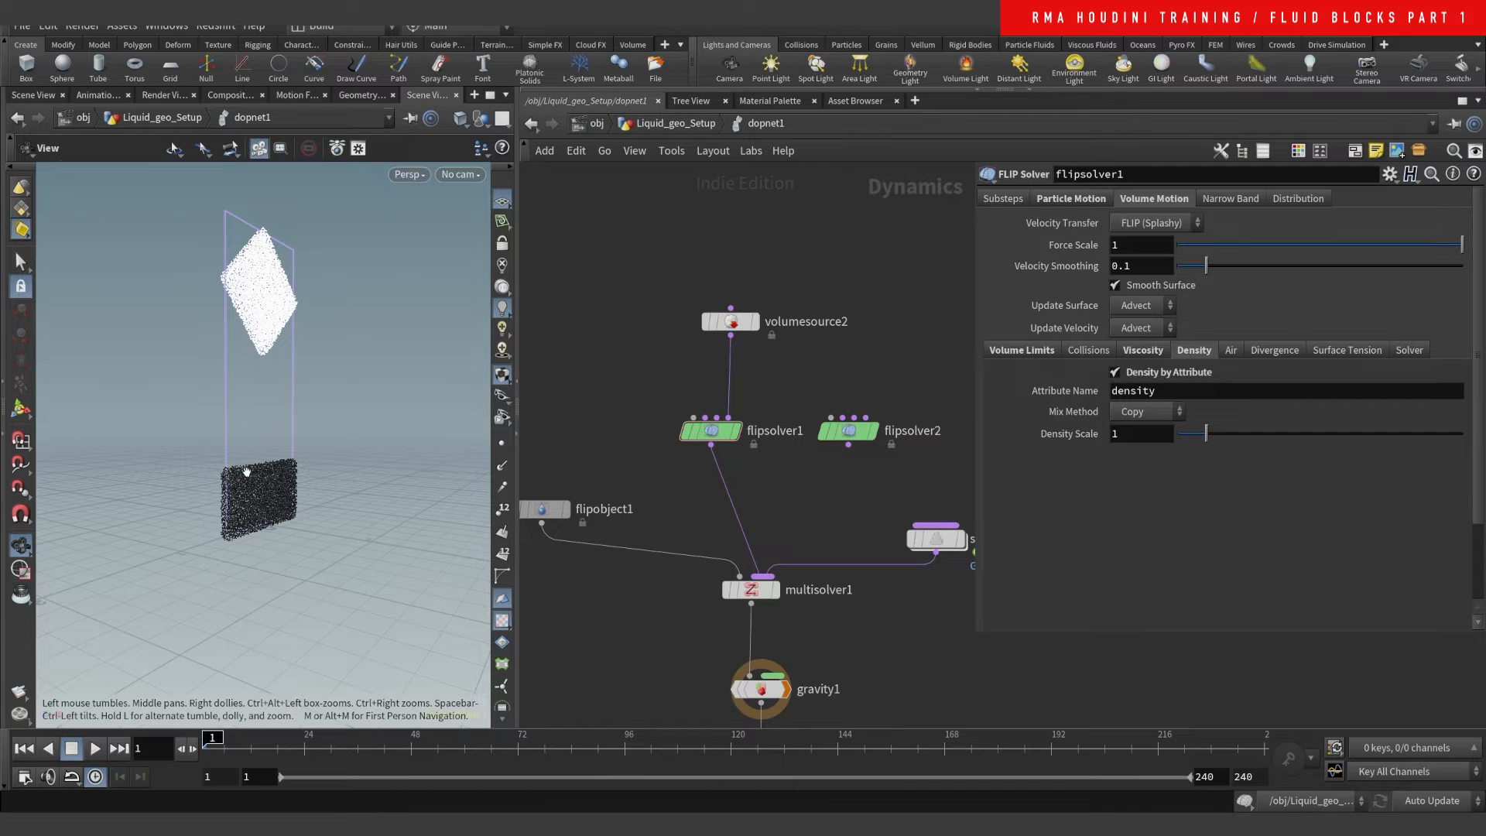
# - Delete the unconnected flipsolver2 node, then select flipsolver1 and show its Particle Motion and Substeps settings
pyautogui.moveTo(829, 531); pyautogui.dragTo(795, 549, button='middle')
pyautogui.click(818, 449)
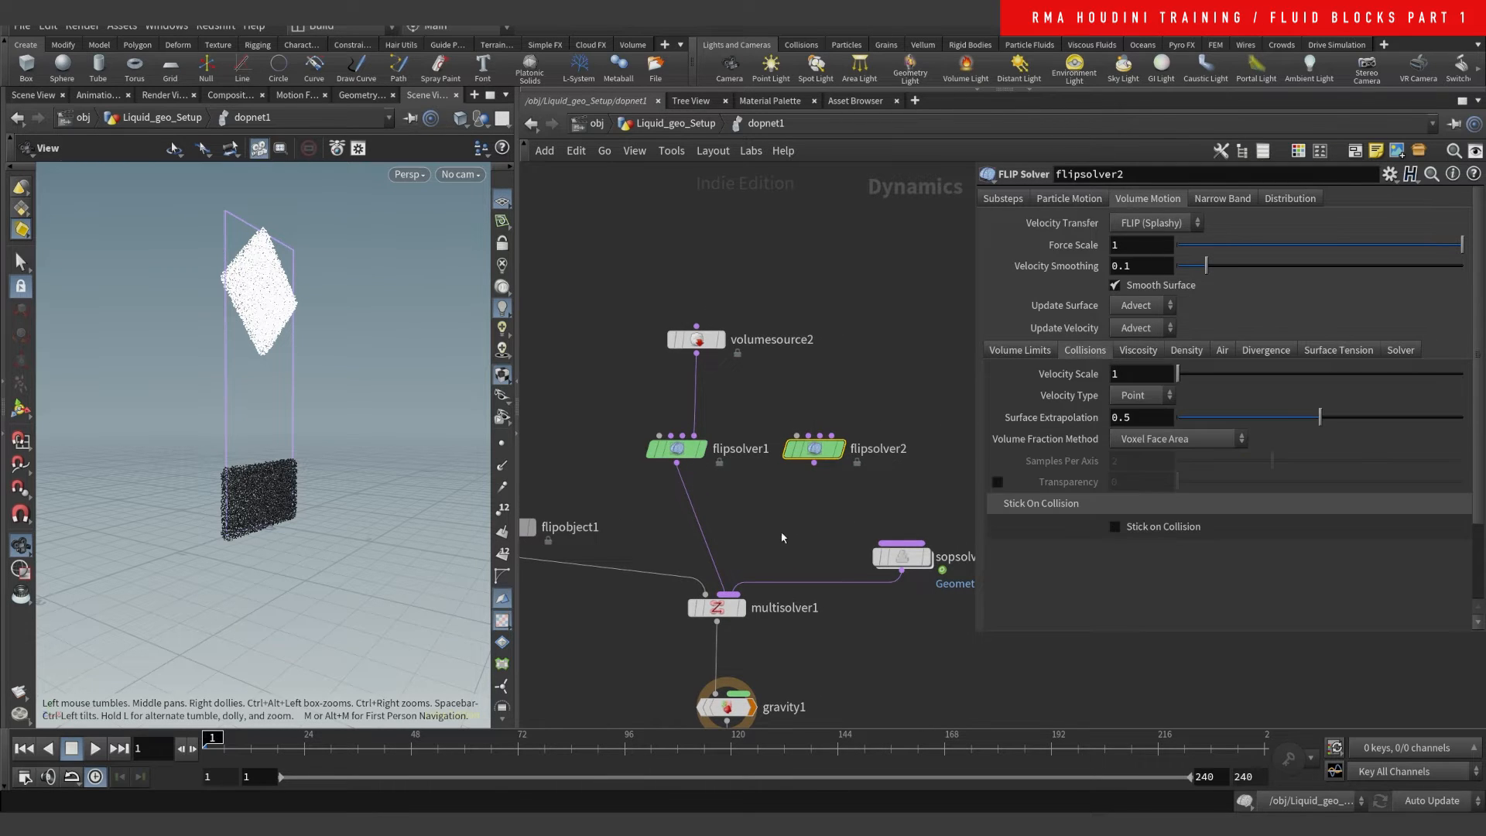
pyautogui.press('Delete')
pyautogui.moveTo(782, 411); pyautogui.dragTo(654, 492)
pyautogui.moveTo(777, 466); pyautogui.dragTo(763, 403, button='middle')
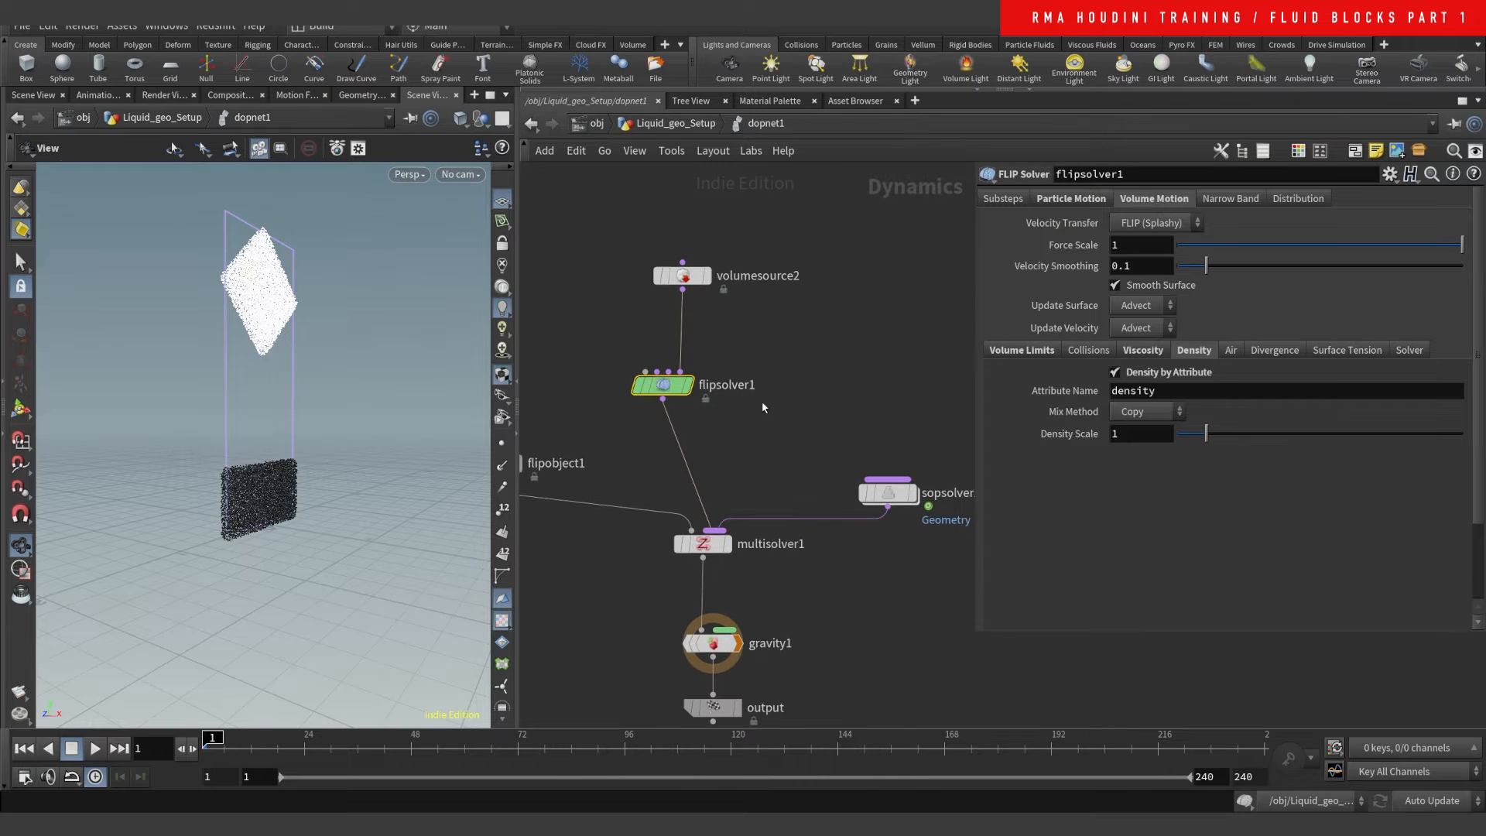
pyautogui.click(1072, 198)
pyautogui.click(1003, 199)
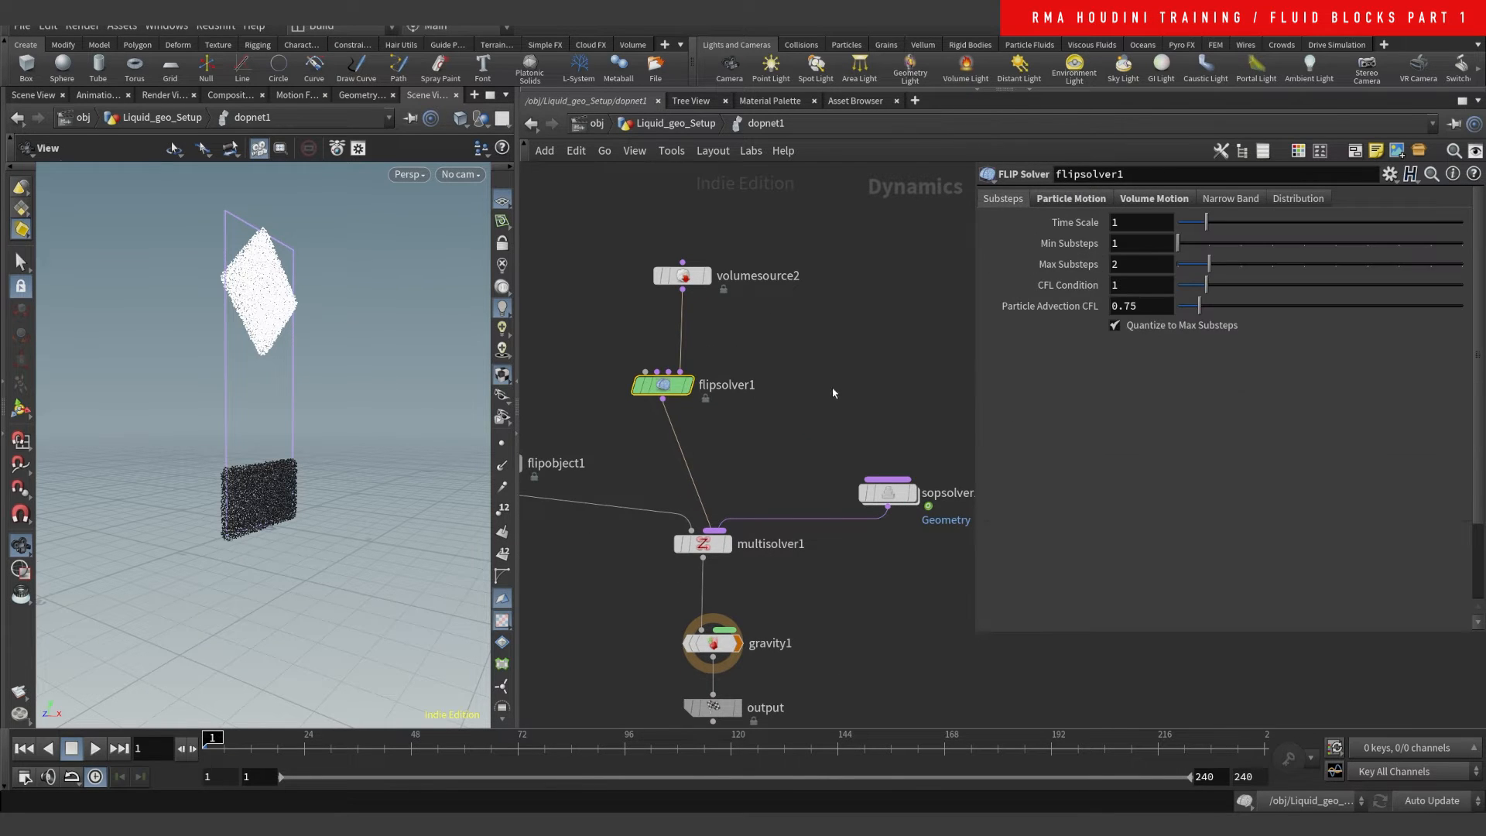
# - Enter sopsolver1 and move dop_geometry further above attribtransfer1 to show its two connections
pyautogui.moveTo(757, 352); pyautogui.dragTo(725, 338, button='middle')
pyautogui.click(856, 480)
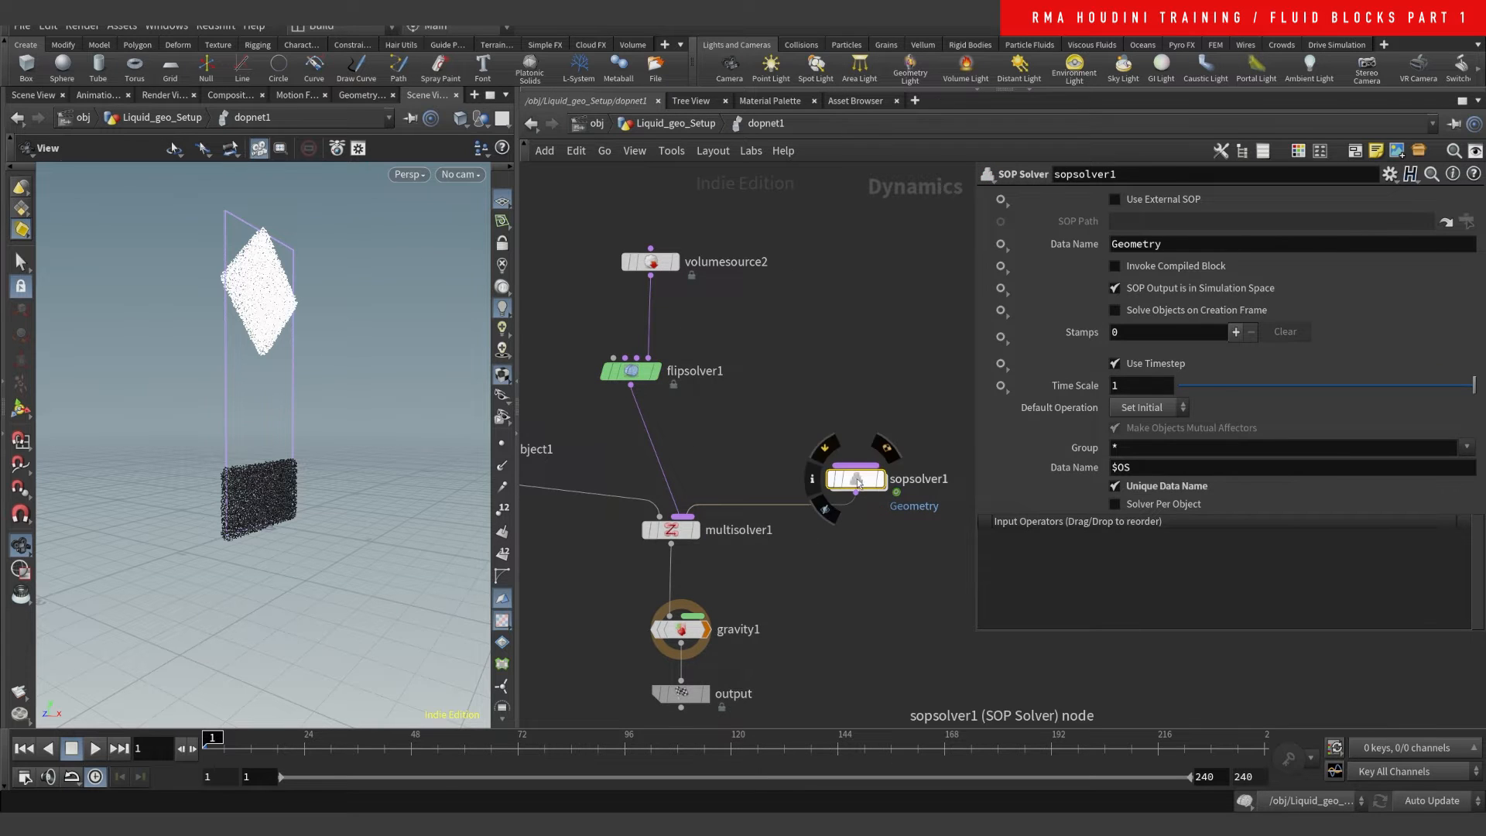
pyautogui.doubleClick(856, 479)
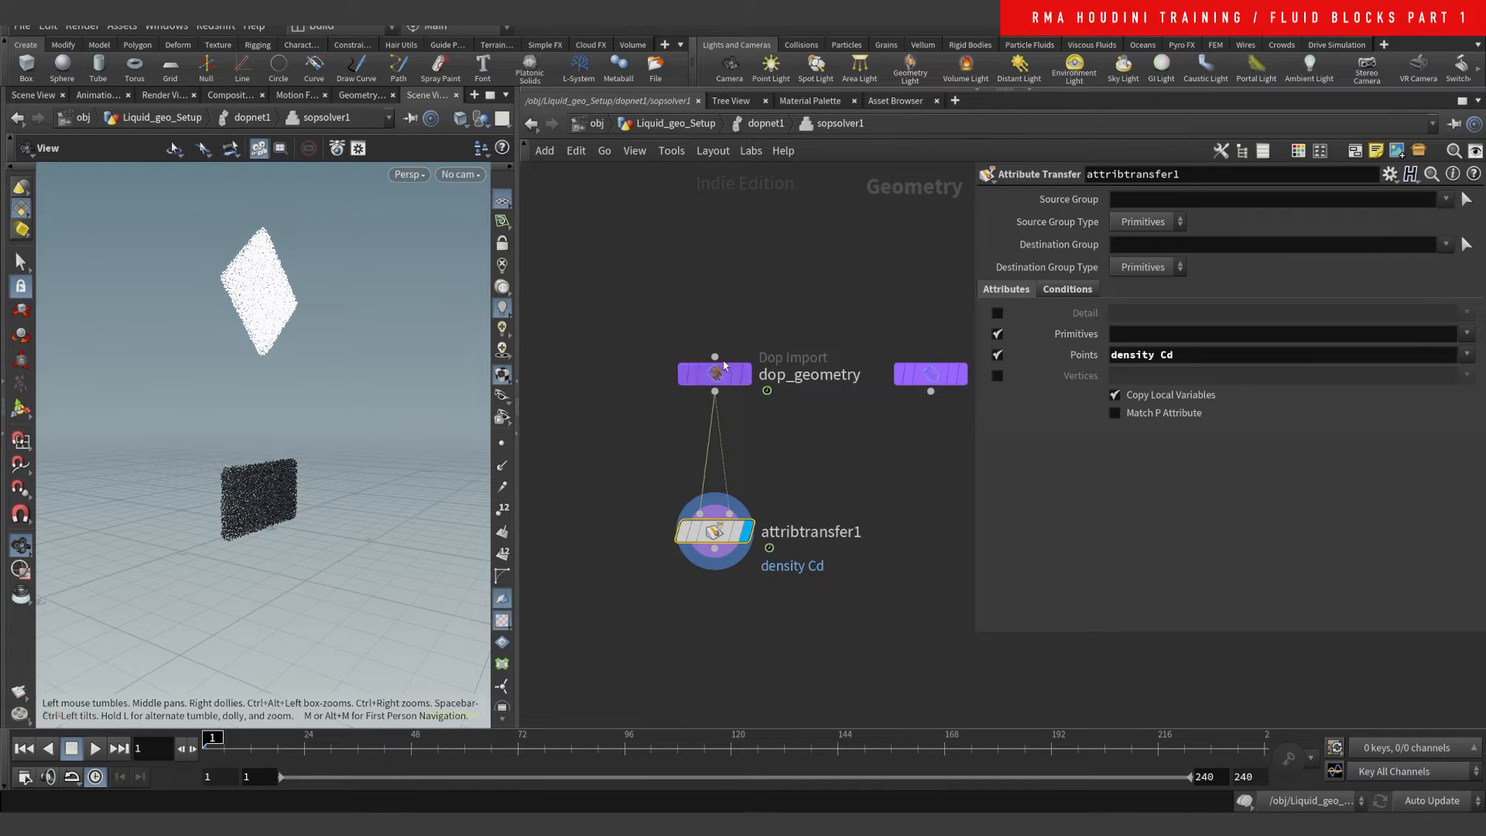
pyautogui.moveTo(723, 374); pyautogui.dragTo(724, 289)
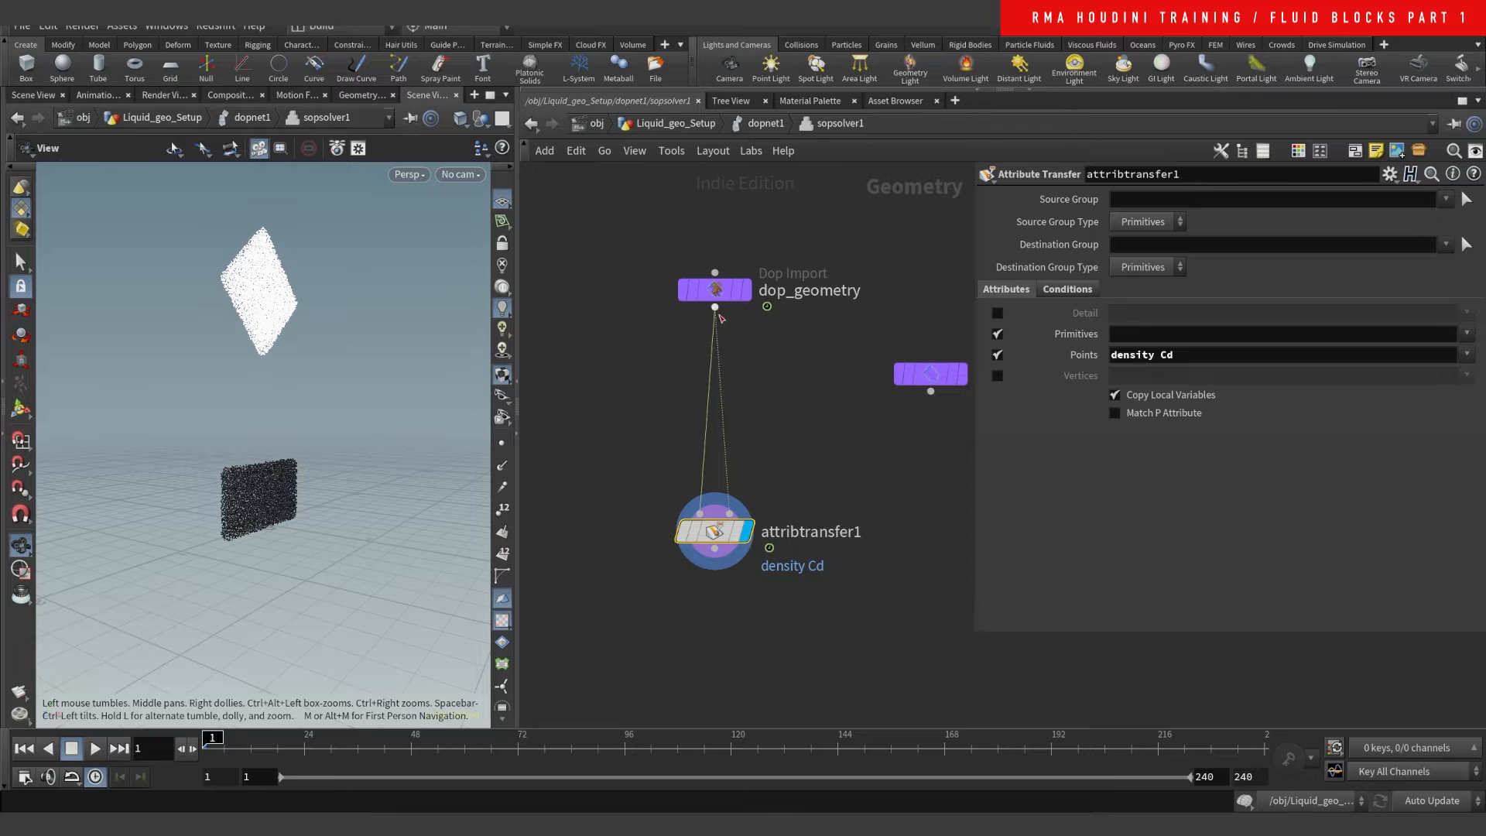
pyautogui.moveTo(708, 533)
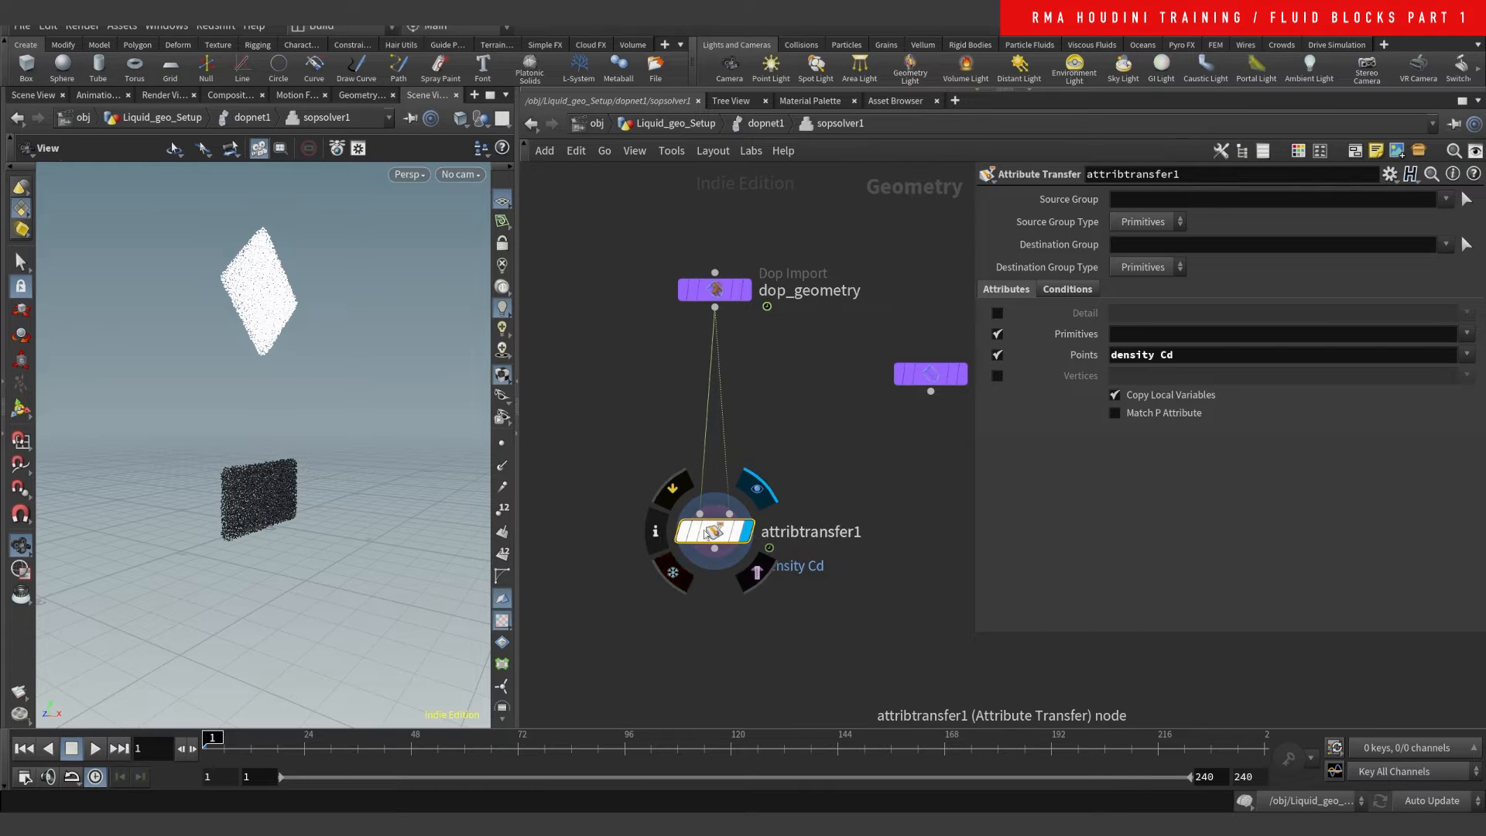
pyautogui.moveTo(811, 464); pyautogui.dragTo(681, 604)
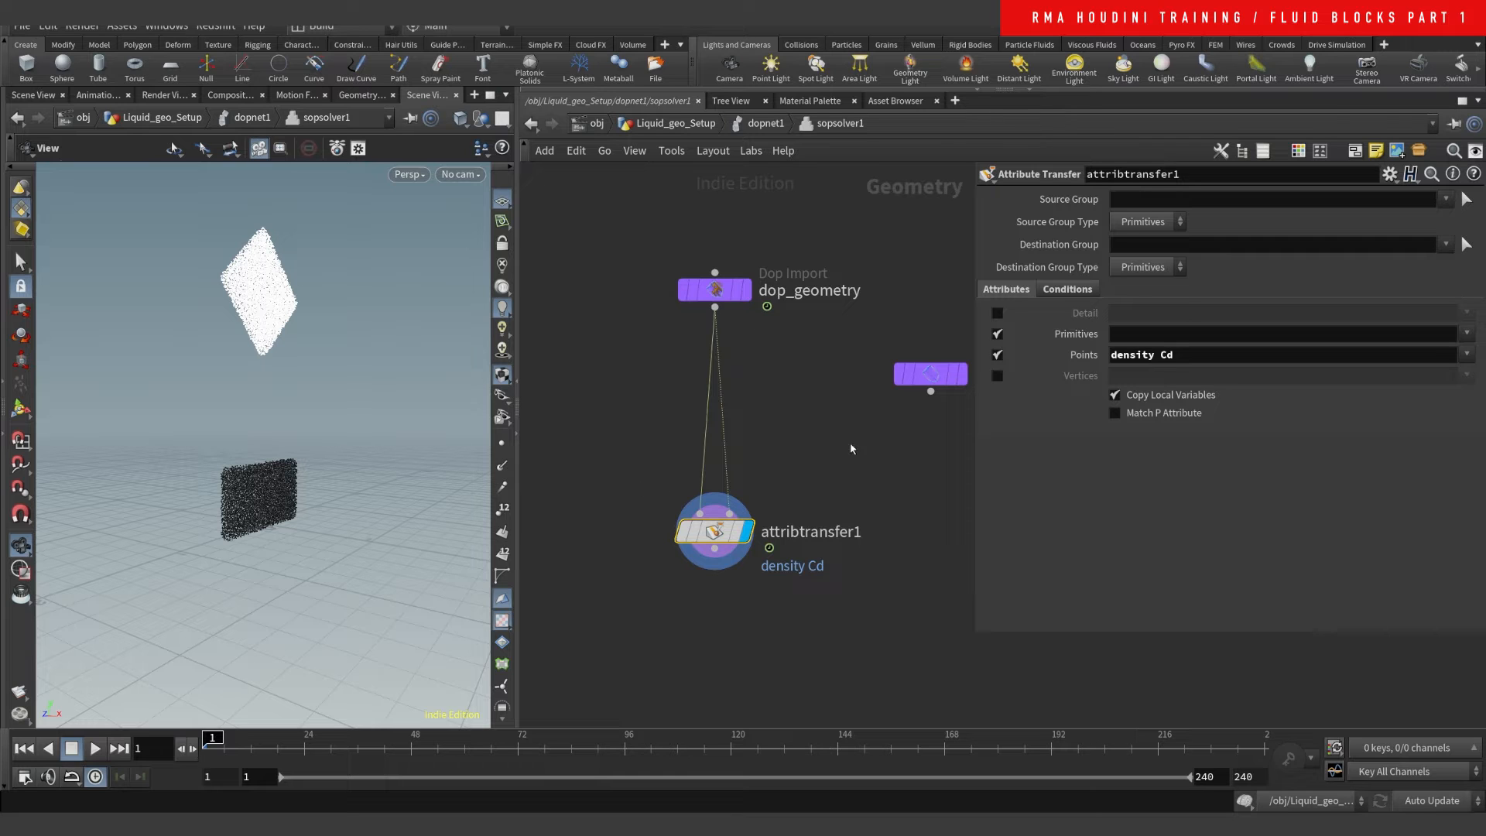
pyautogui.moveTo(851, 443); pyautogui.dragTo(792, 413, button='middle')
pyautogui.press('Tab')
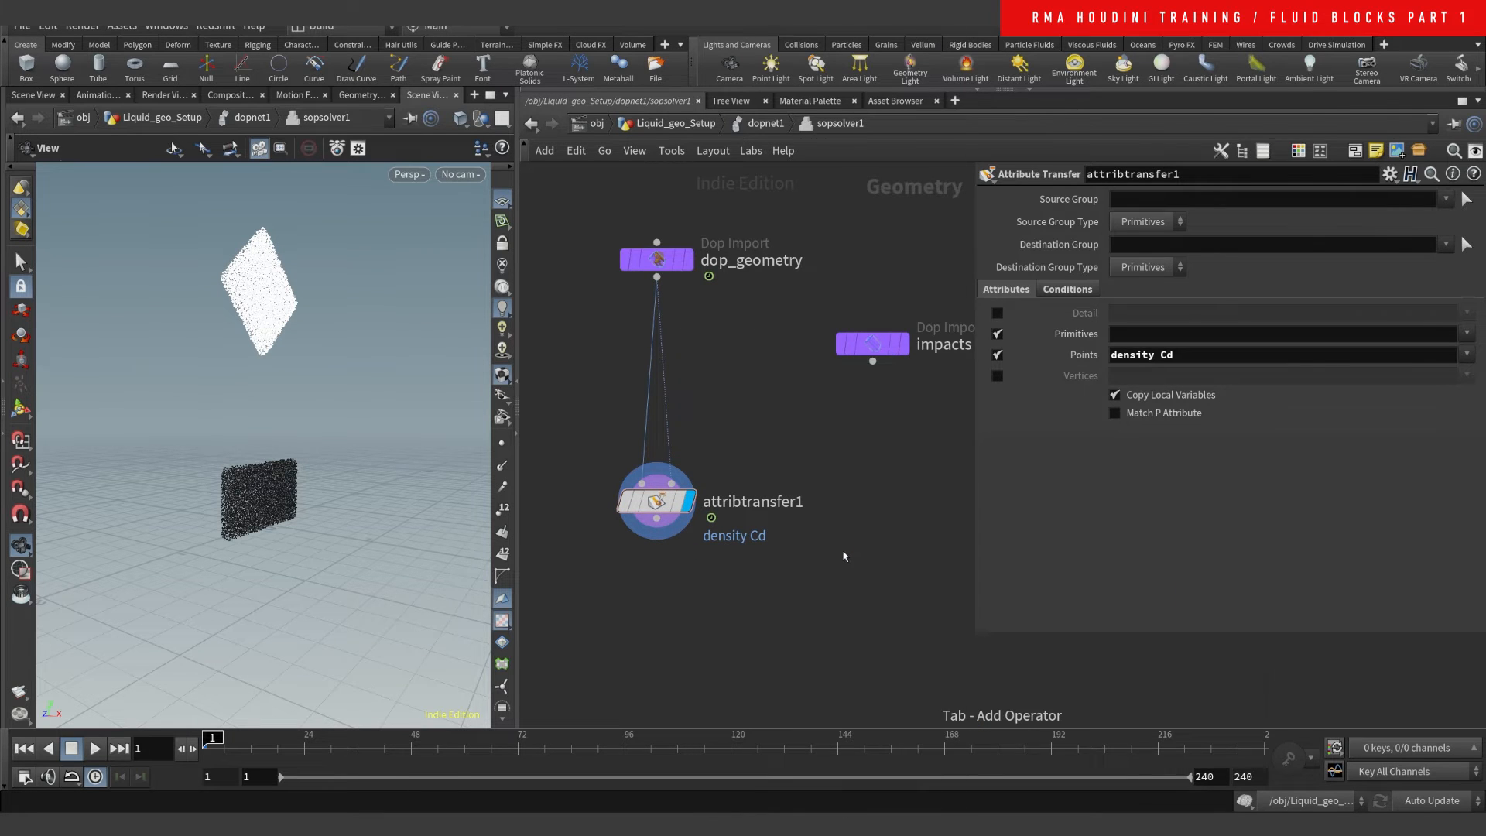
pyautogui.press('Tab')
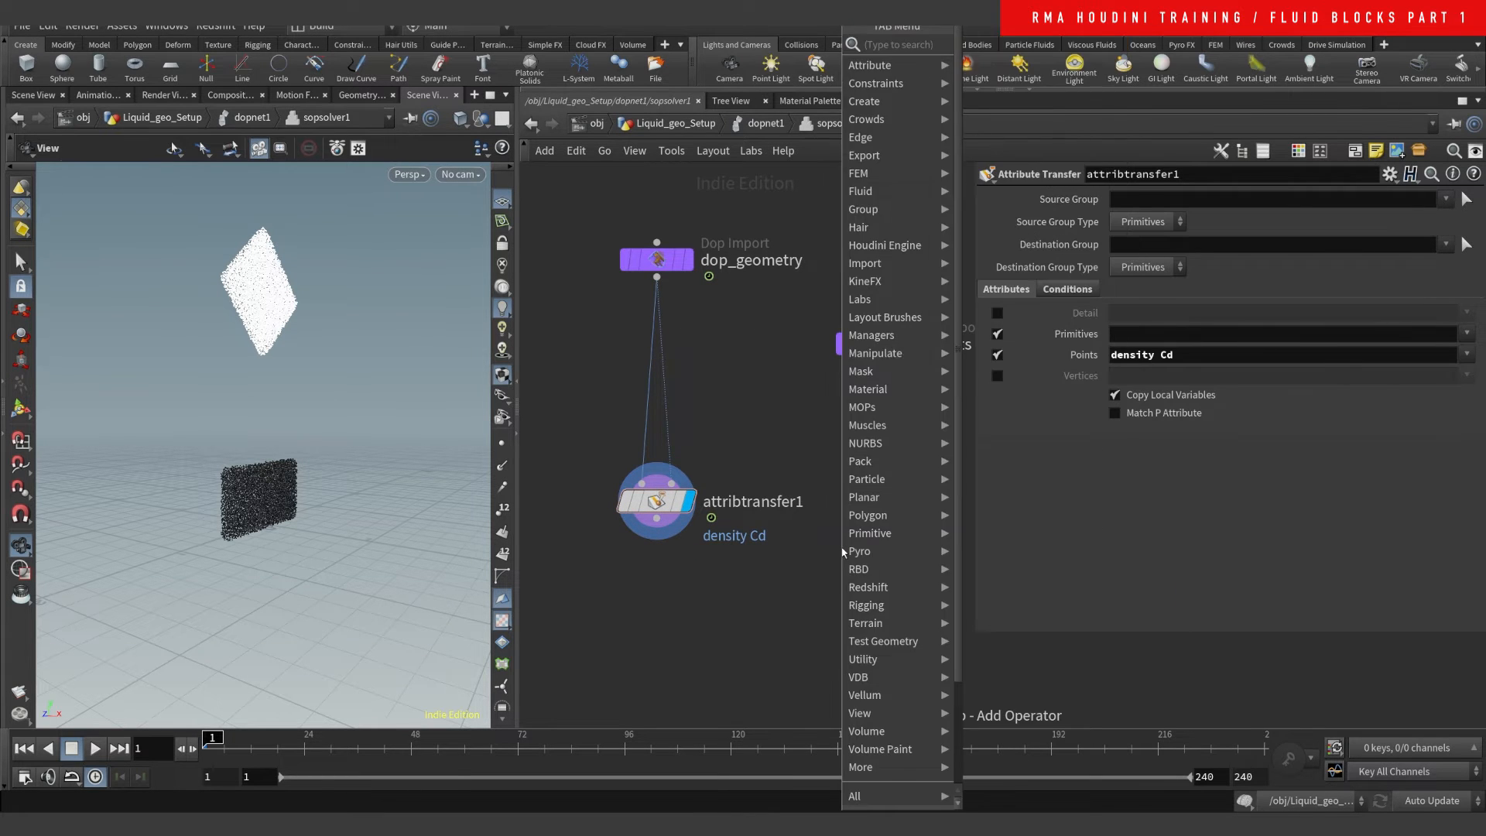
pyautogui.write('atcrea')
pyautogui.click(1014, 45)
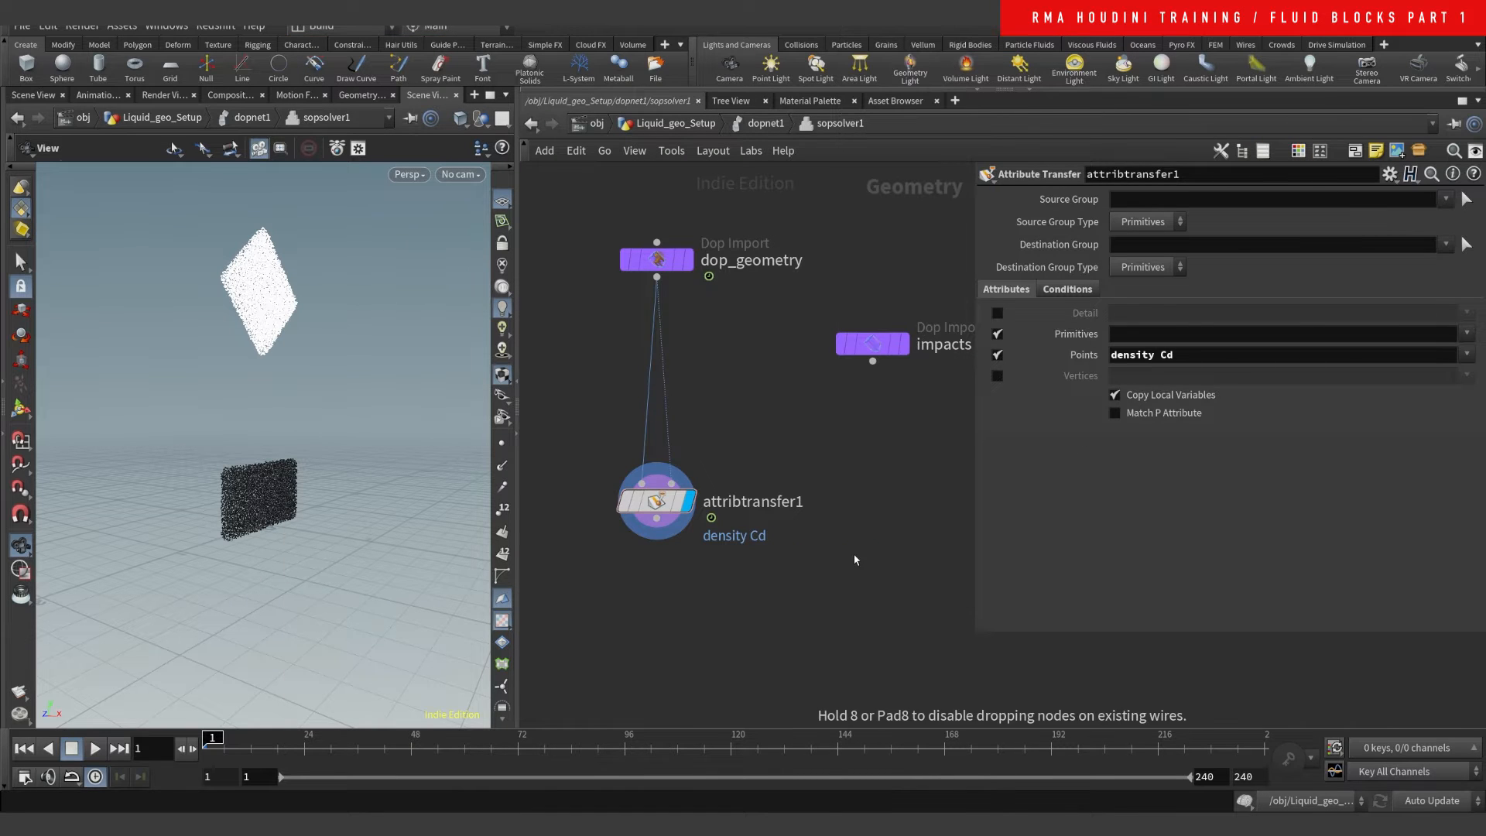
pyautogui.click(852, 559)
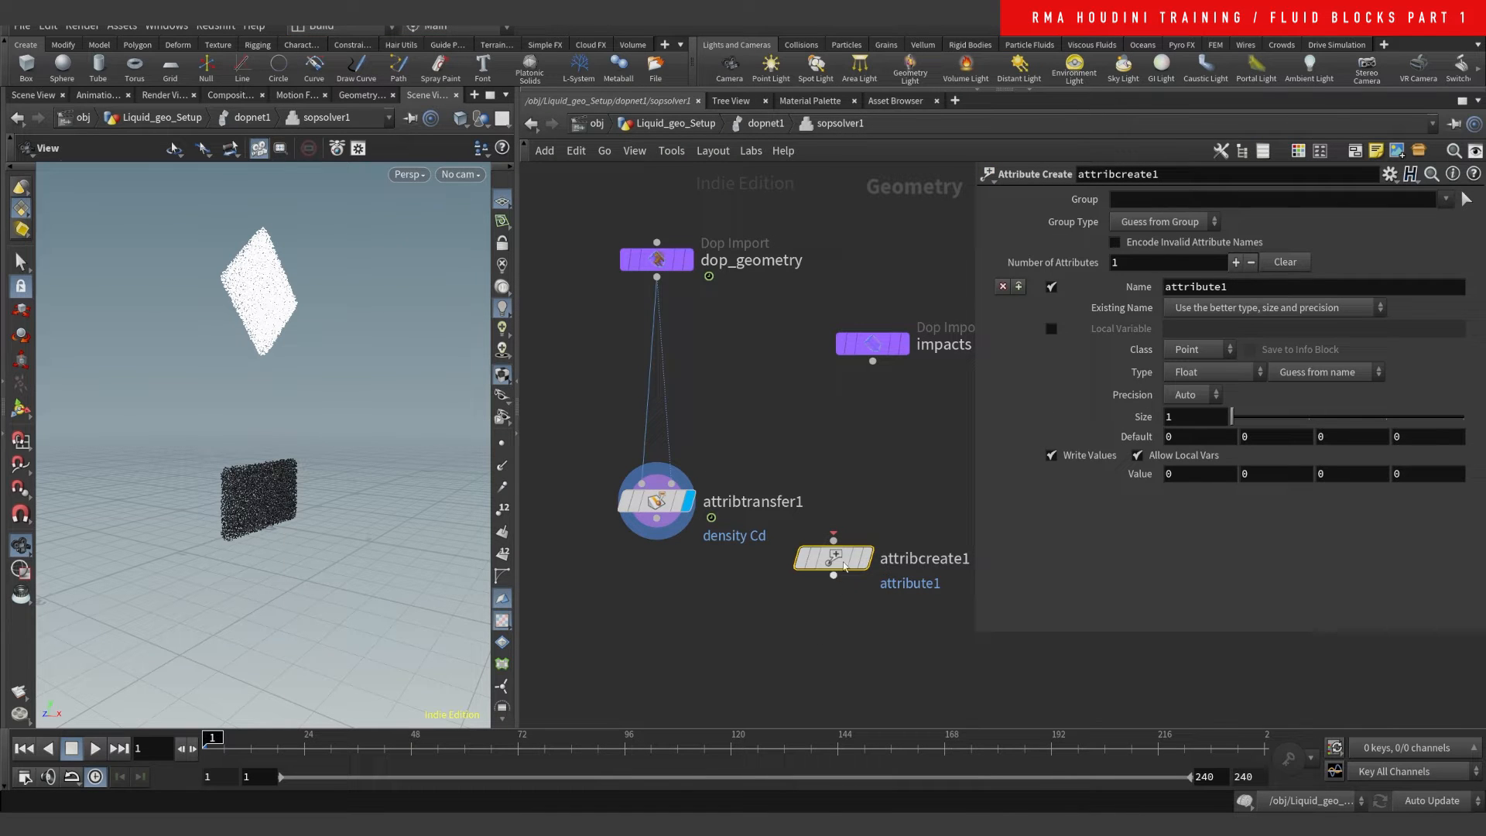
pyautogui.hotkey('ctrl', 'z')
# - Add a second Attribute Transfer node beside attribtransfer1 in the SOP solver network
pyautogui.press('Tab')
pyautogui.write('at trans')
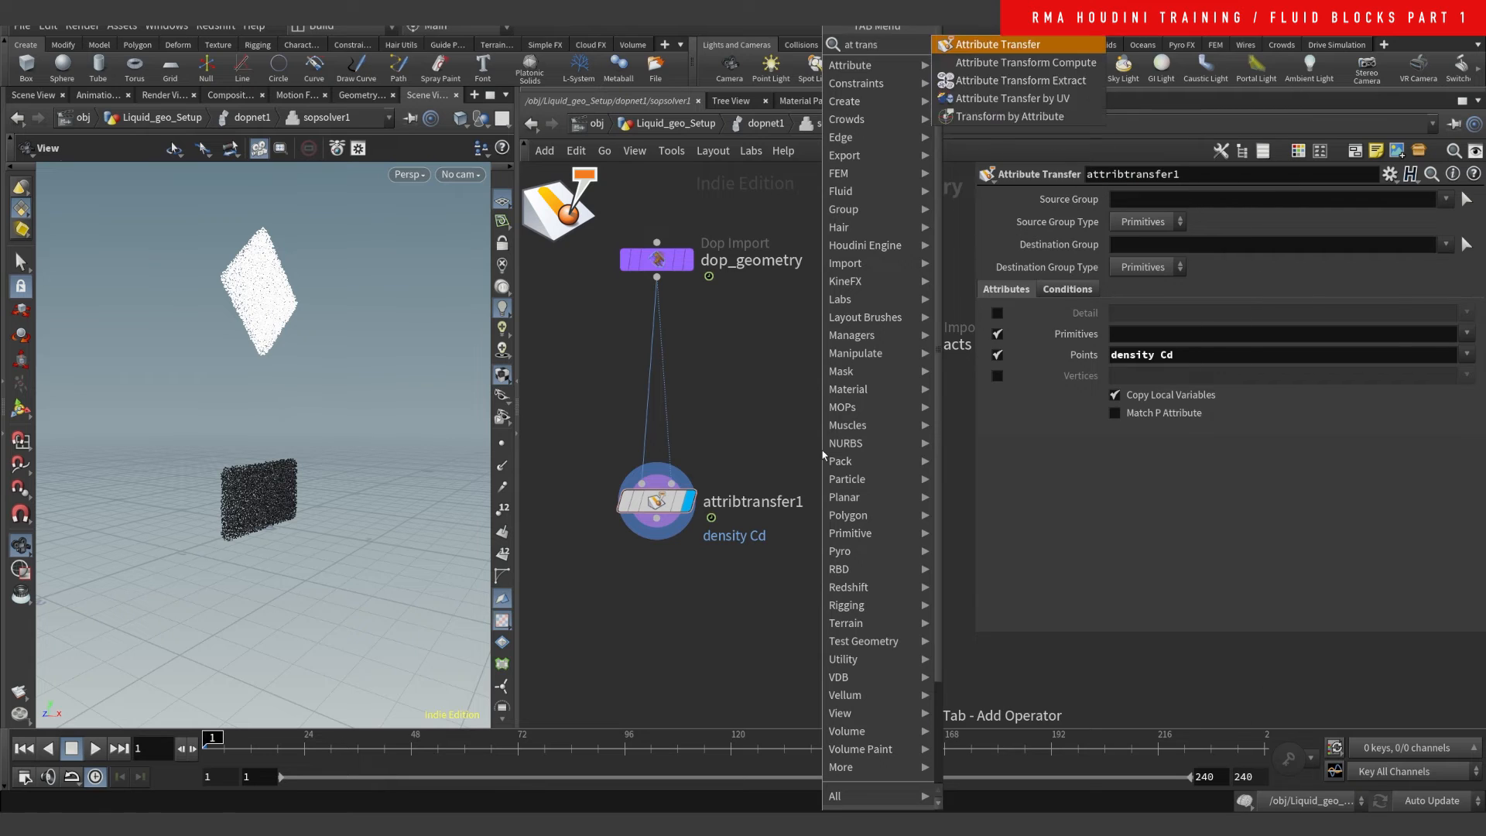
pyautogui.press('Return')
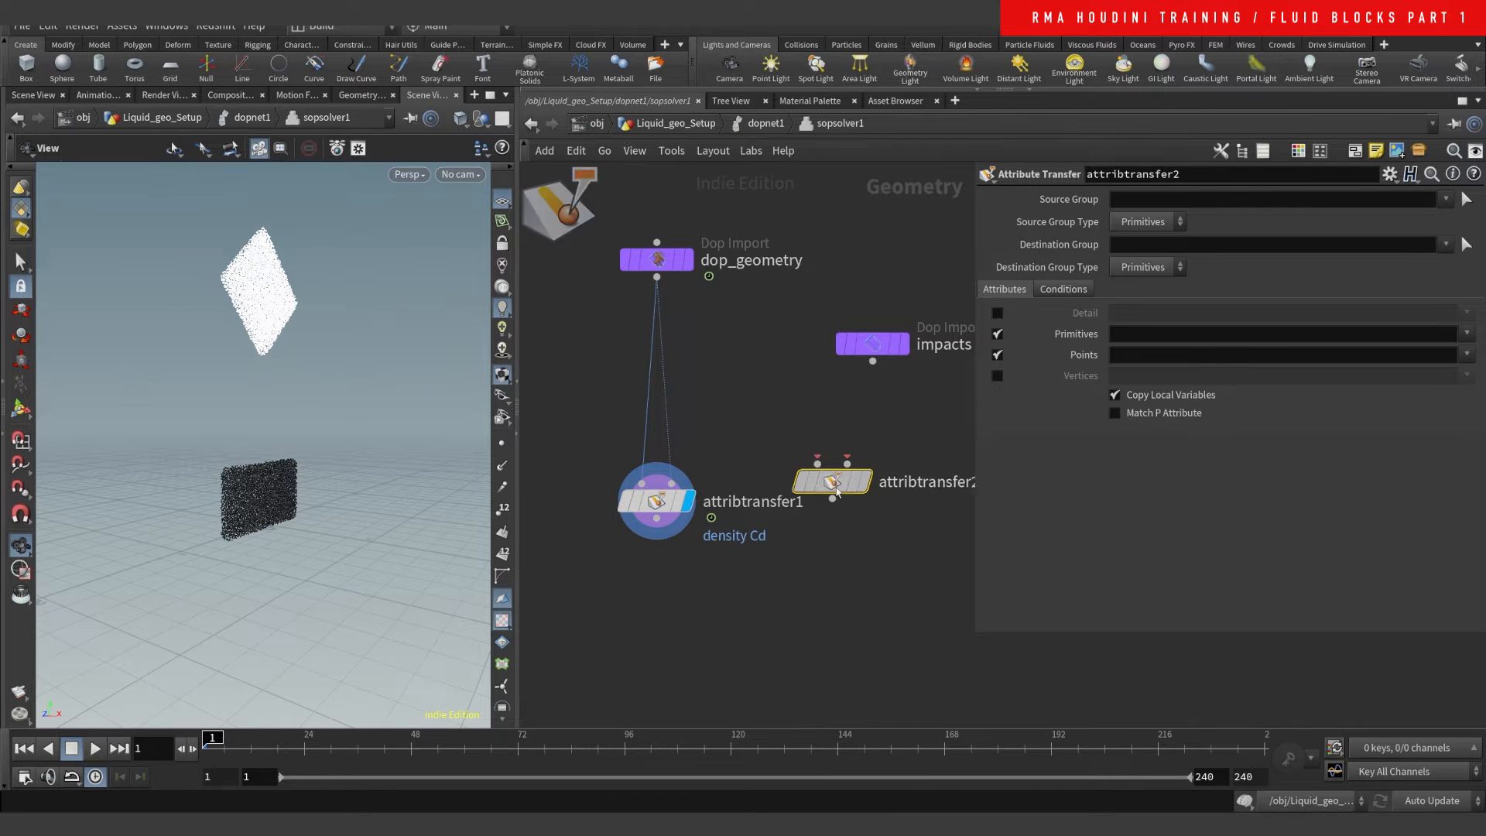
pyautogui.click(838, 510)
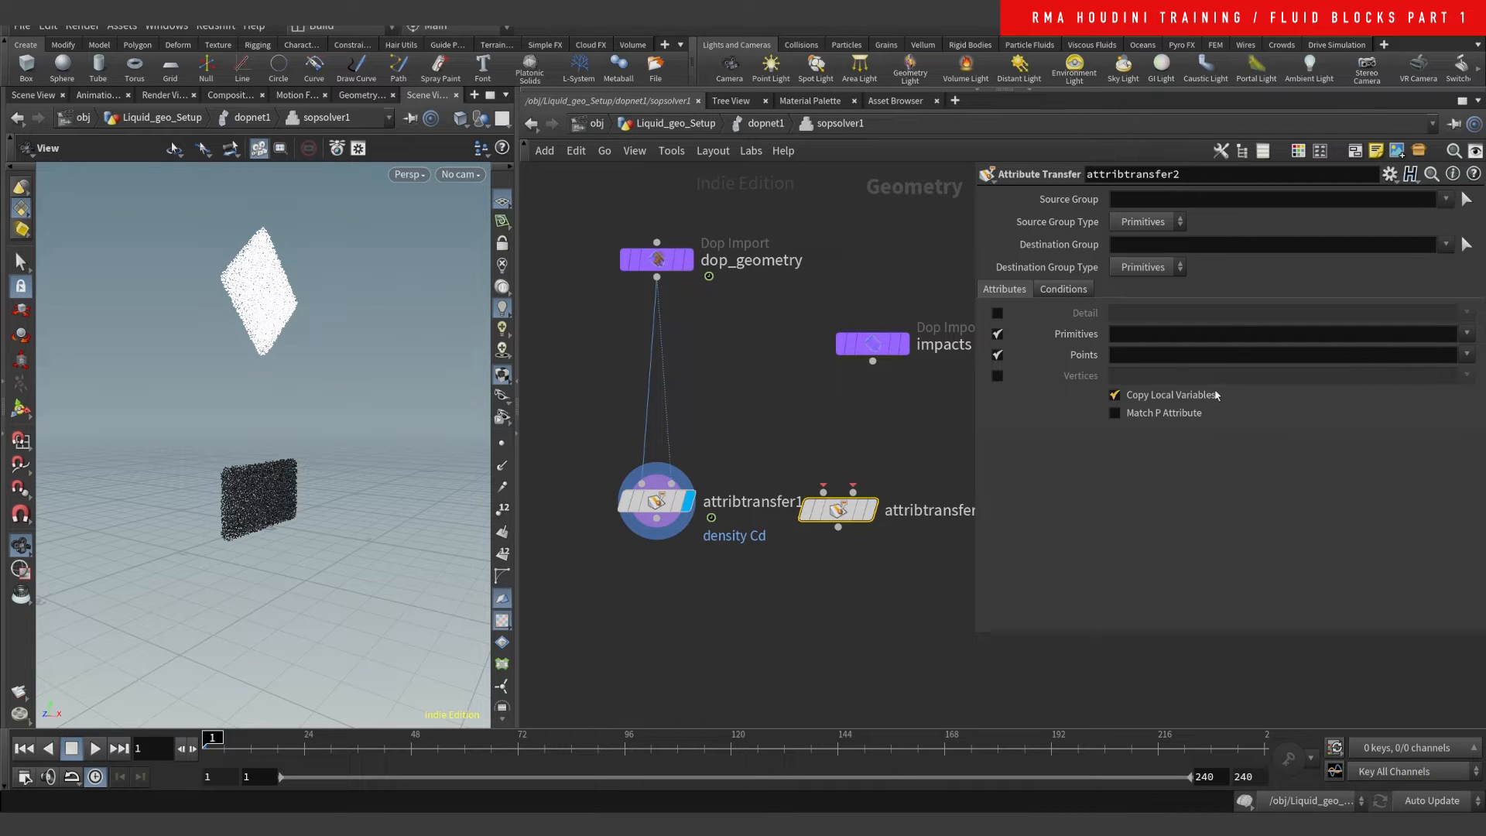
# - Set the points attributes transferred by attribtransfer2 to density Cd
pyautogui.click(1187, 356)
pyautogui.write('desmn')
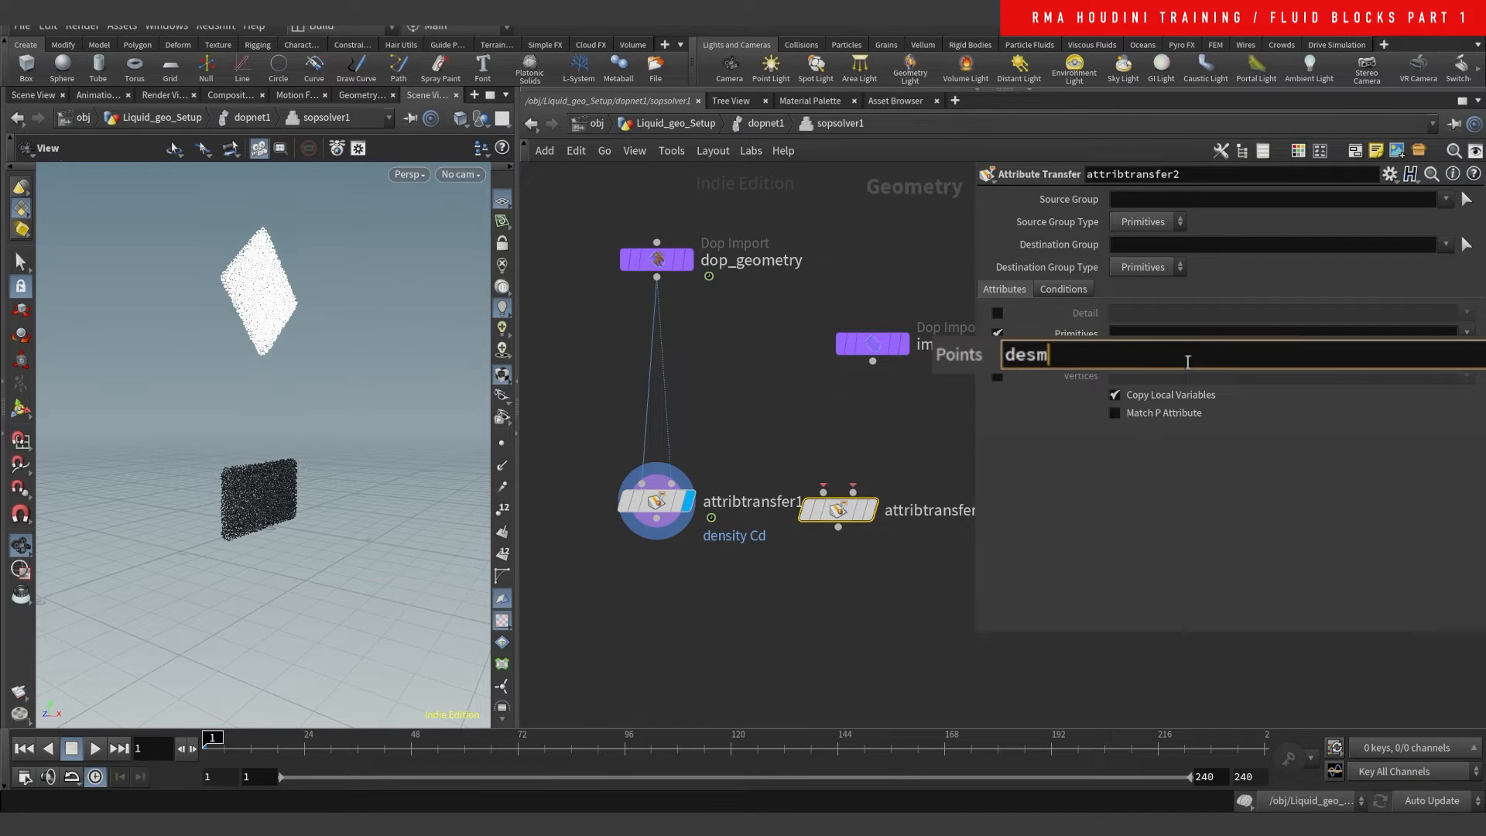
pyautogui.press('BackSpace')
pyautogui.write('nsity')
pyautogui.press('BackSpace')
pyautogui.press('BackSpace')
pyautogui.press('BackSpace')
pyautogui.write('nsity Cd')
pyautogui.press('Return')
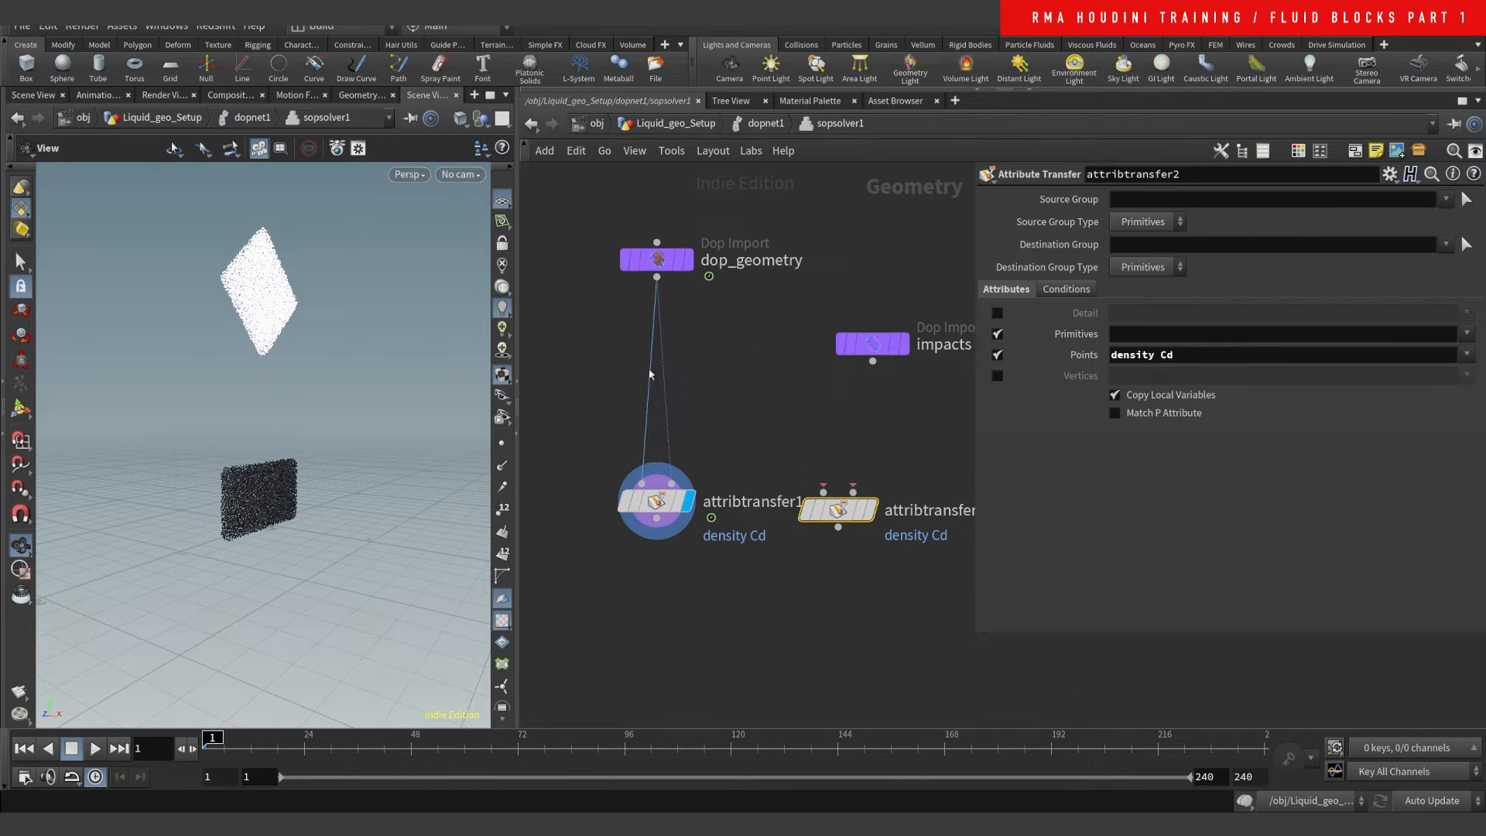
# - Delete attribtransfer2, then go back up to the DOP network and select multisolver1
pyautogui.press('Delete')
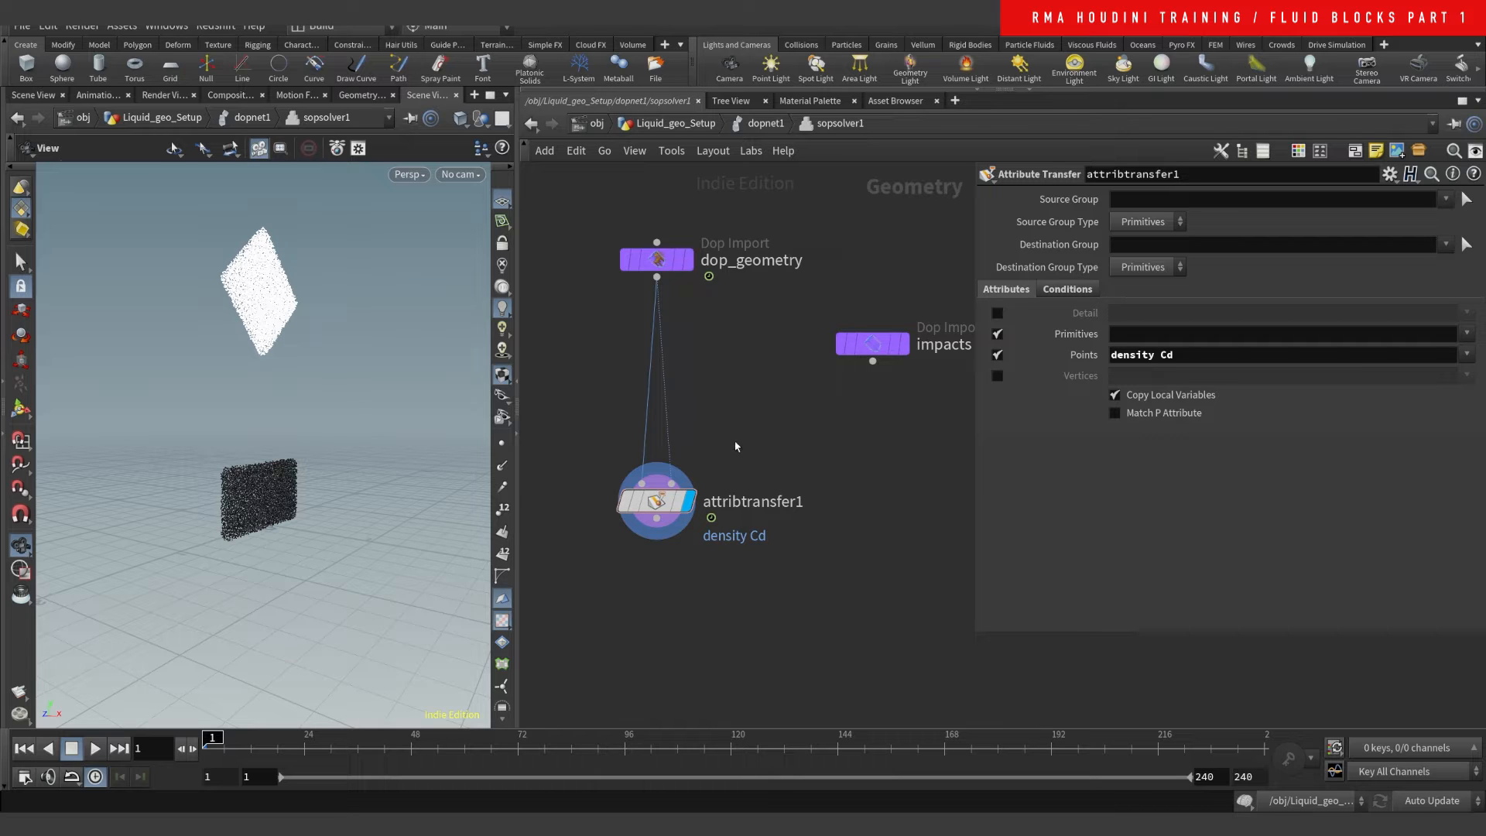
pyautogui.click(1156, 355)
pyautogui.press('u')
pyautogui.click(654, 468)
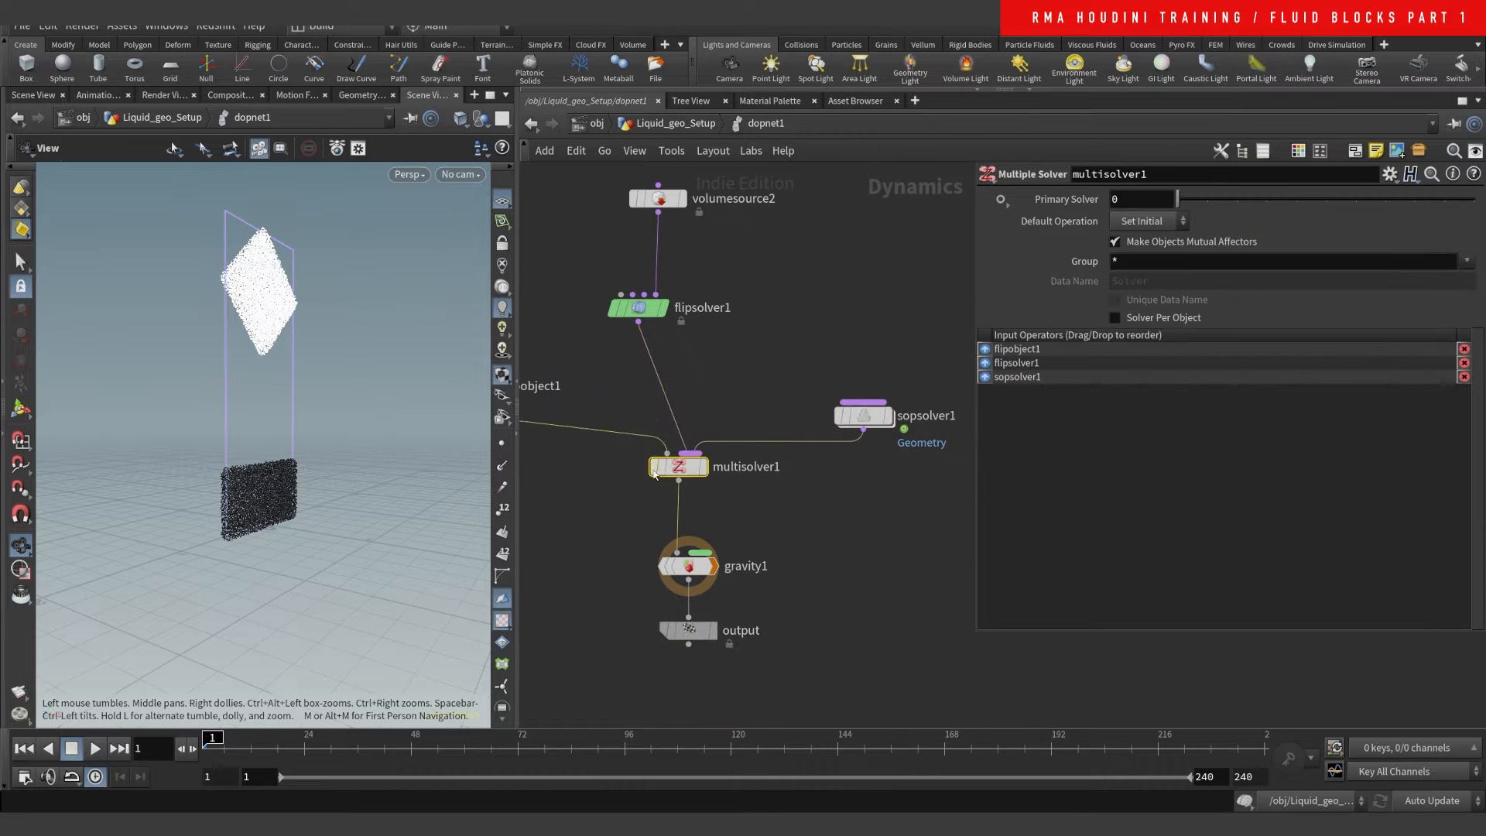
# - Rearrange flipobject1, flipsolver1 and volumesource2 closer together around multisolver1 in the DOP network
pyautogui.moveTo(654, 472); pyautogui.dragTo(723, 436, button='middle')
pyautogui.moveTo(542, 351); pyautogui.dragTo(597, 352)
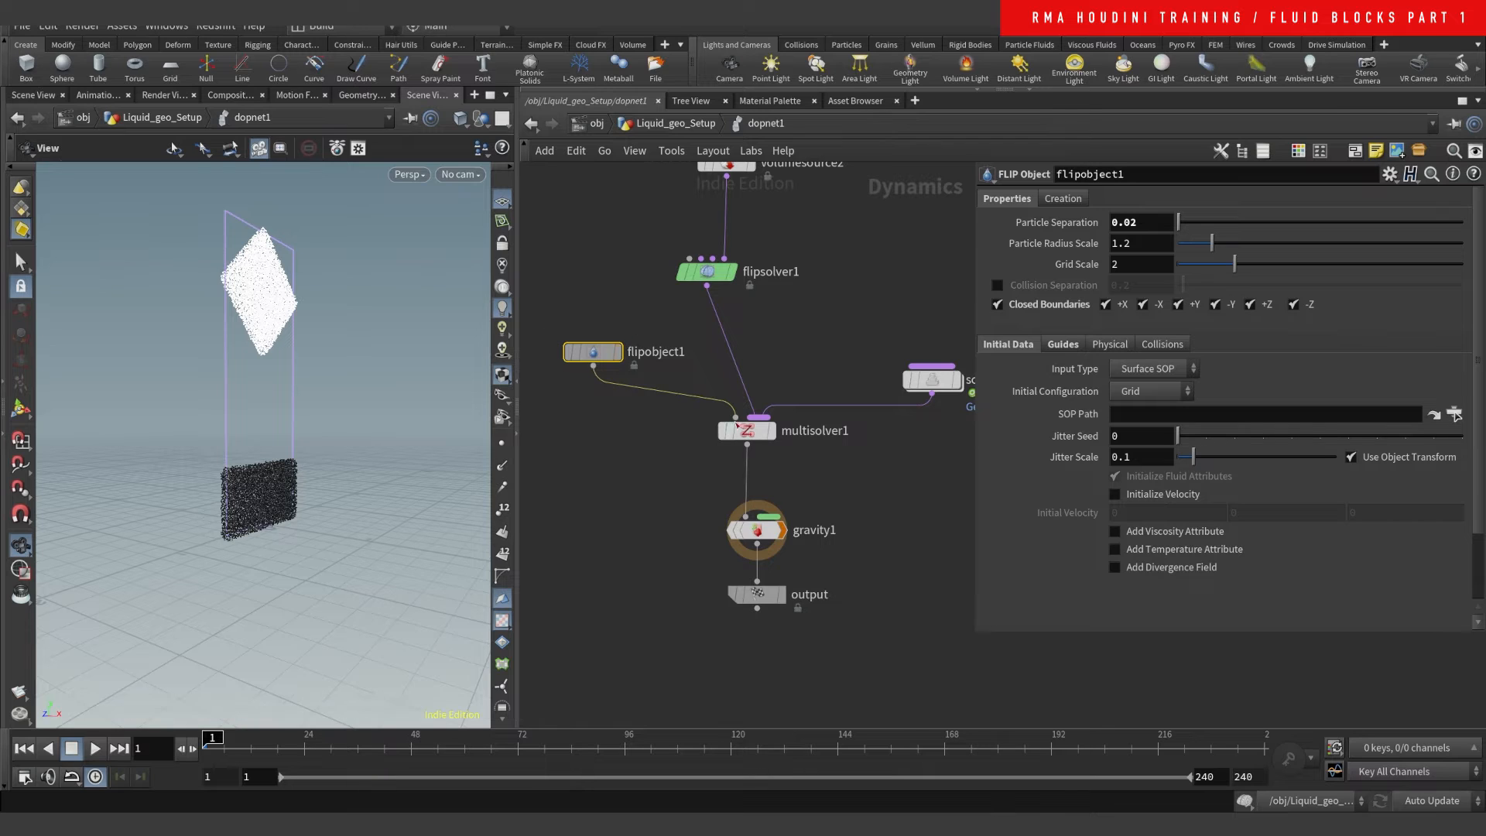
pyautogui.moveTo(709, 276); pyautogui.dragTo(750, 318)
pyautogui.moveTo(736, 169); pyautogui.dragTo(767, 251)
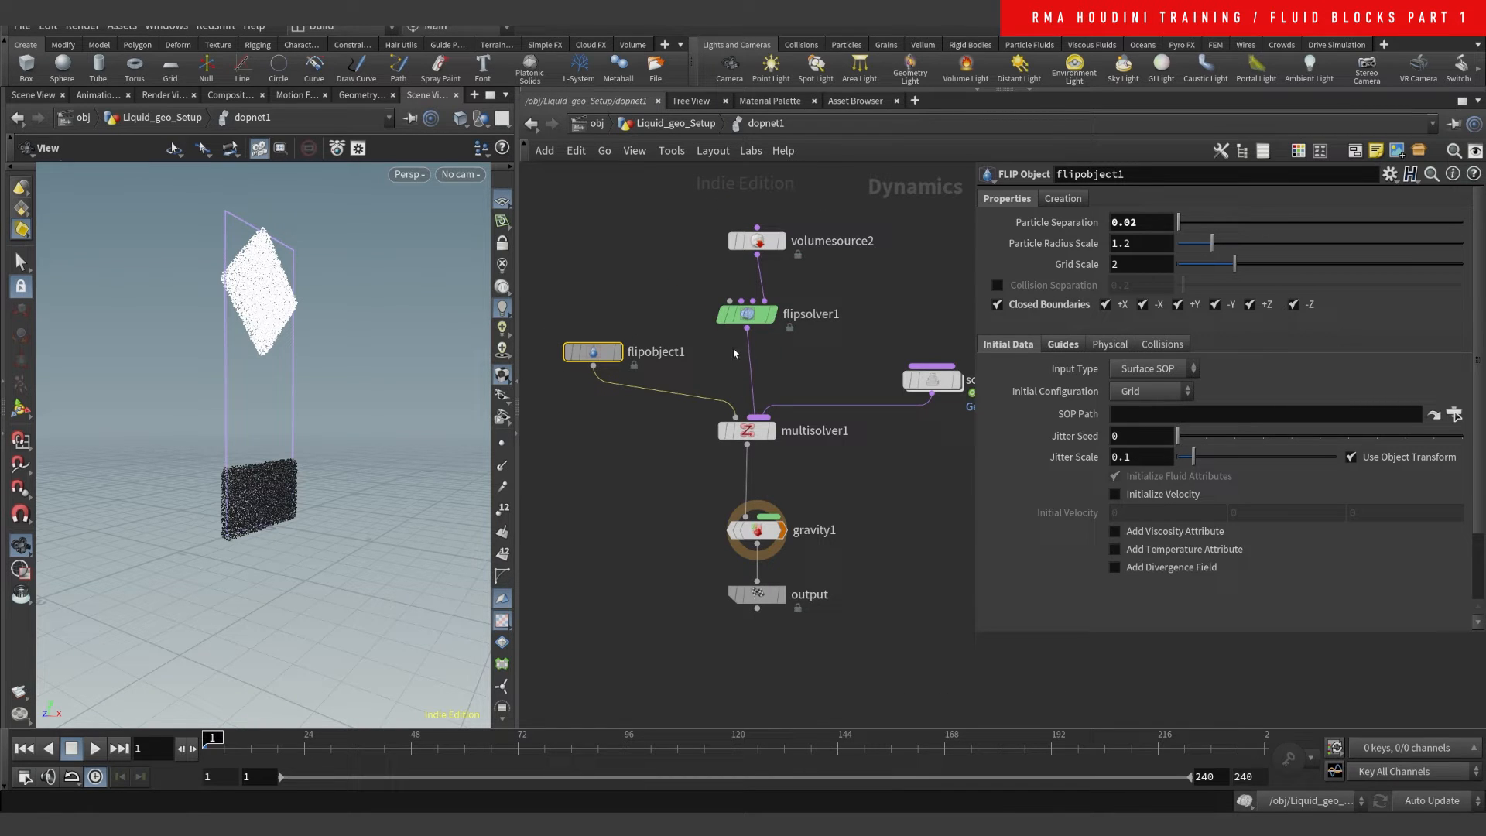
pyautogui.moveTo(769, 364); pyautogui.dragTo(805, 371)
pyautogui.click(849, 405)
pyautogui.moveTo(866, 297); pyautogui.dragTo(763, 300, button='middle')
# - Try sopsolver1 ahead of flipsolver1 in multisolver1's input order, then restore flipsolver1 before sopsolver1
pyautogui.click(643, 432)
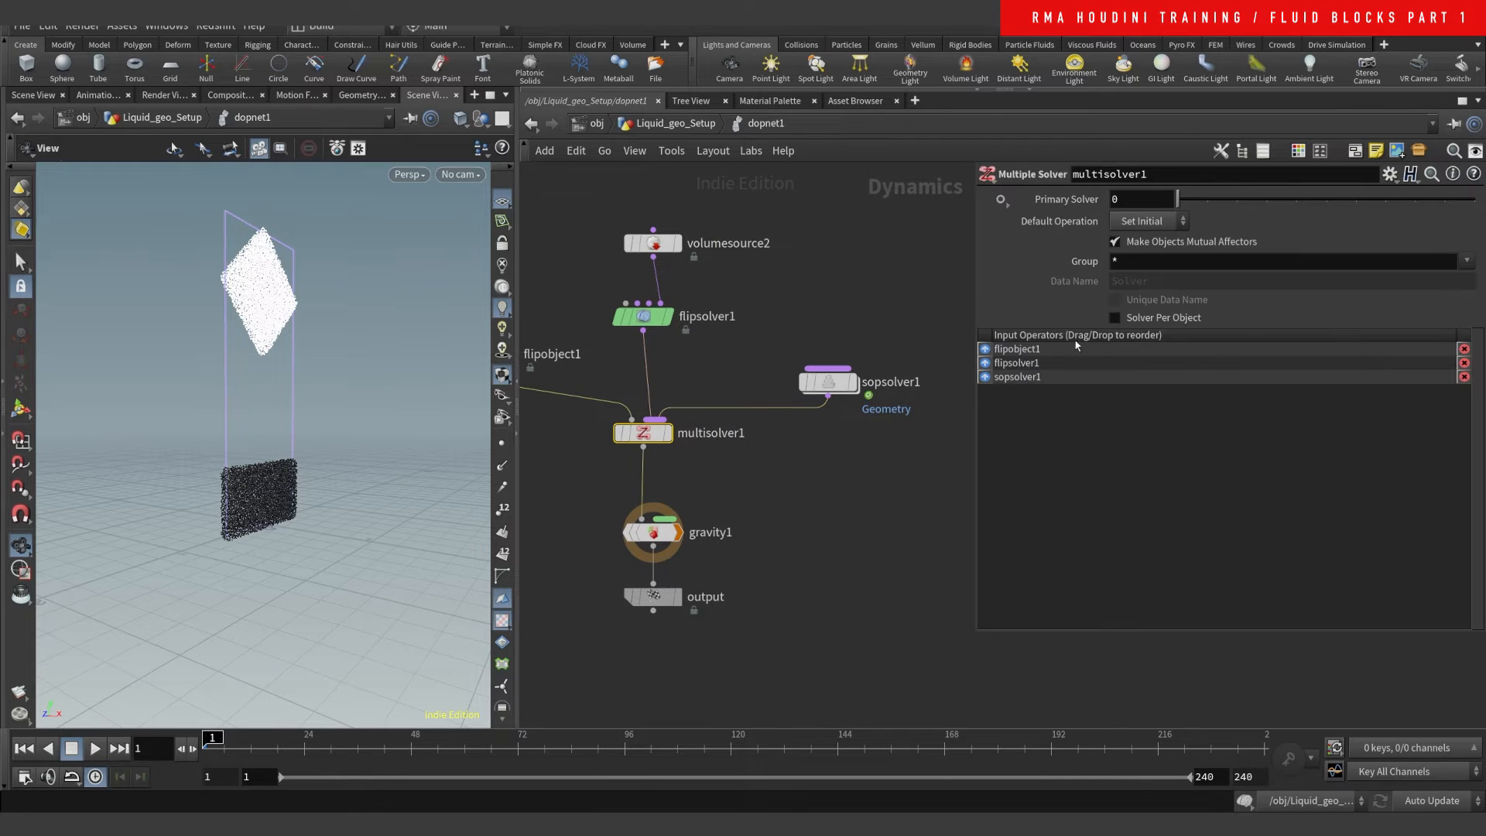
pyautogui.click(985, 378)
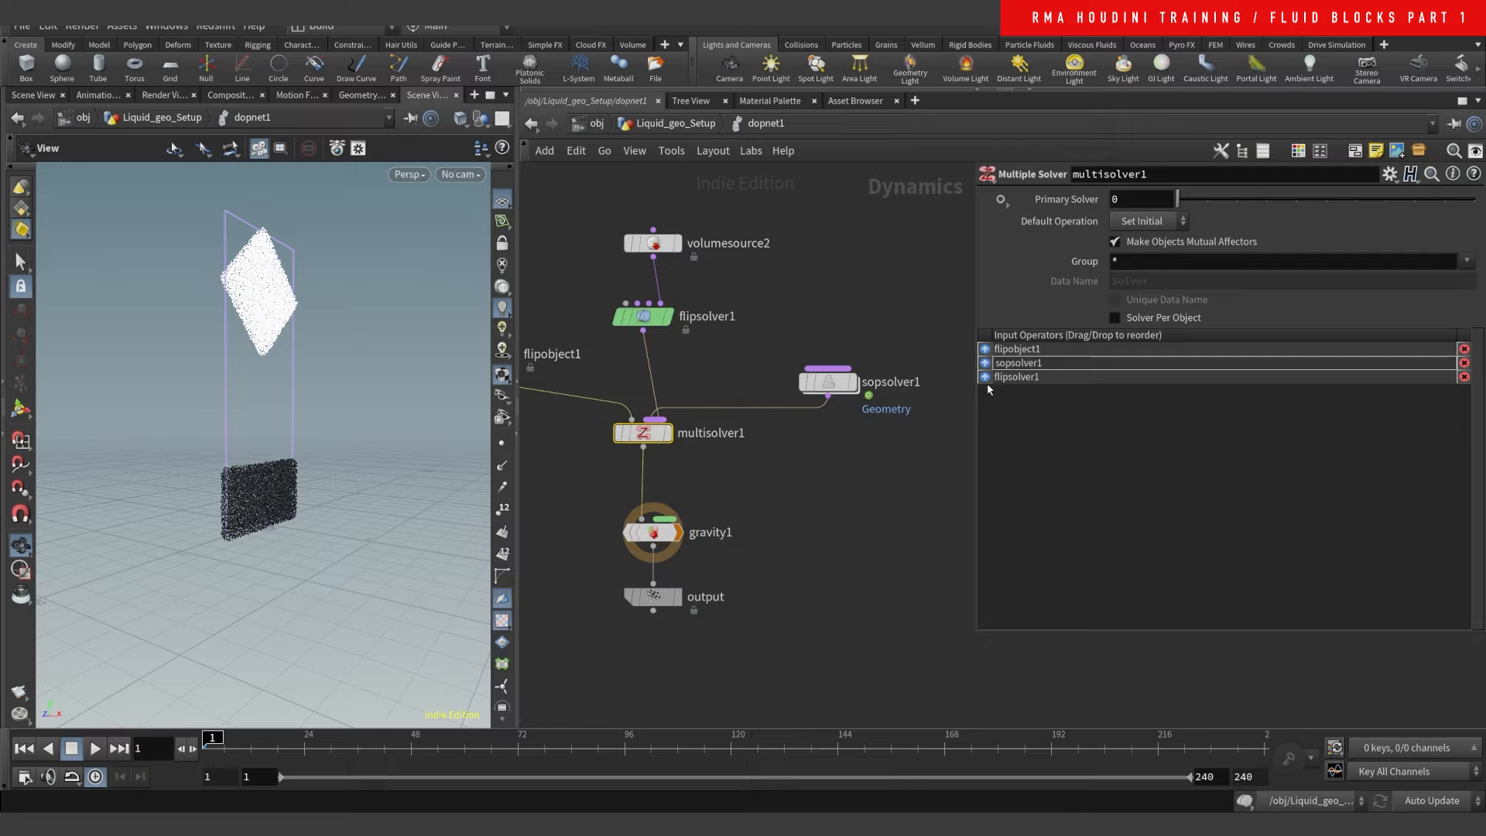
pyautogui.click(985, 377)
# - Make the output node the displayed node of the DOP network and orbit to a frontal view of the particles
pyautogui.moveTo(746, 548); pyautogui.dragTo(771, 520, button='middle')
pyautogui.click(667, 463)
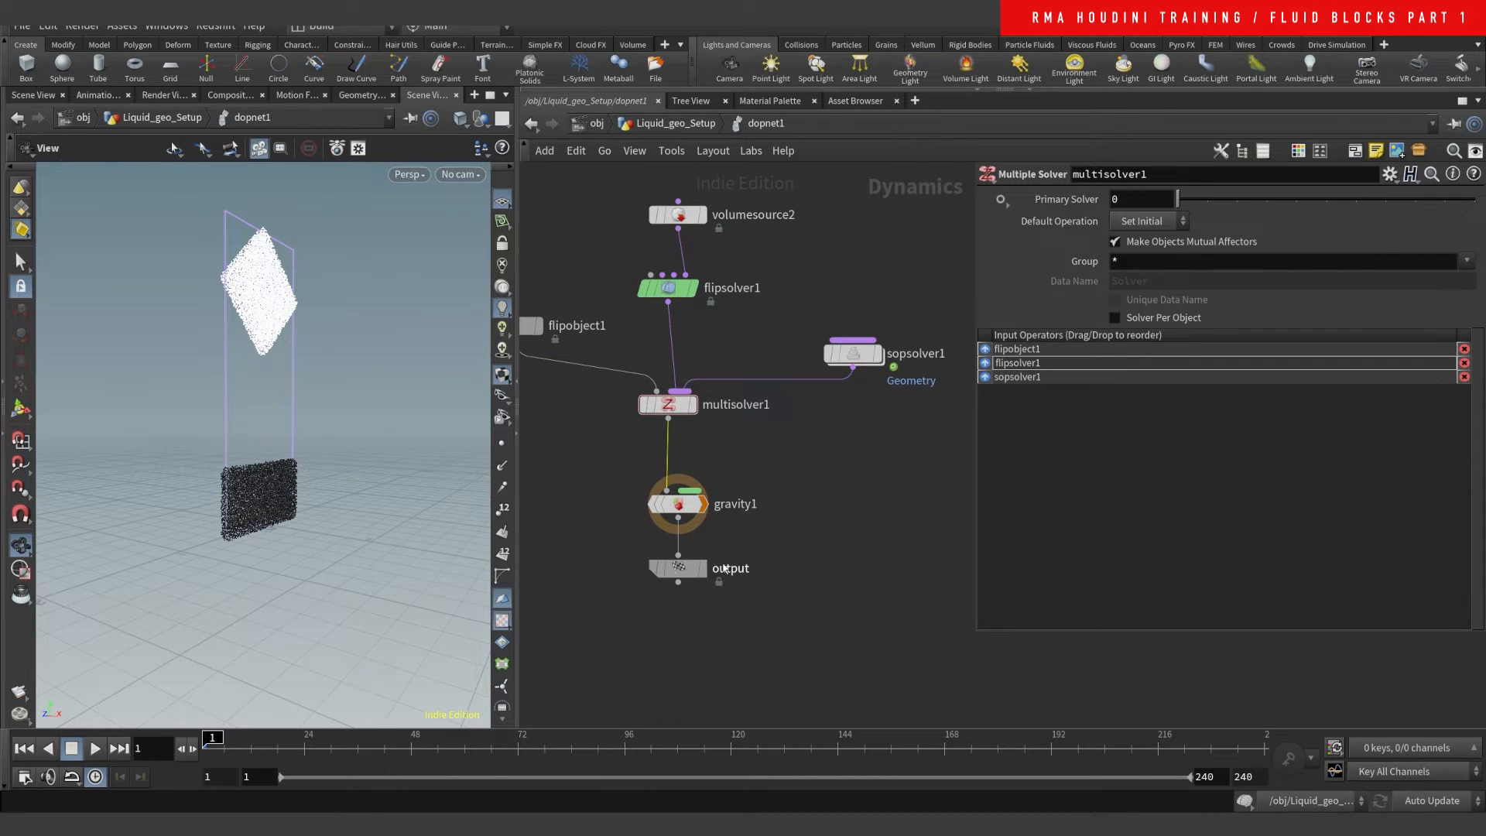
pyautogui.click(702, 568)
pyautogui.moveTo(356, 468); pyautogui.dragTo(319, 418)
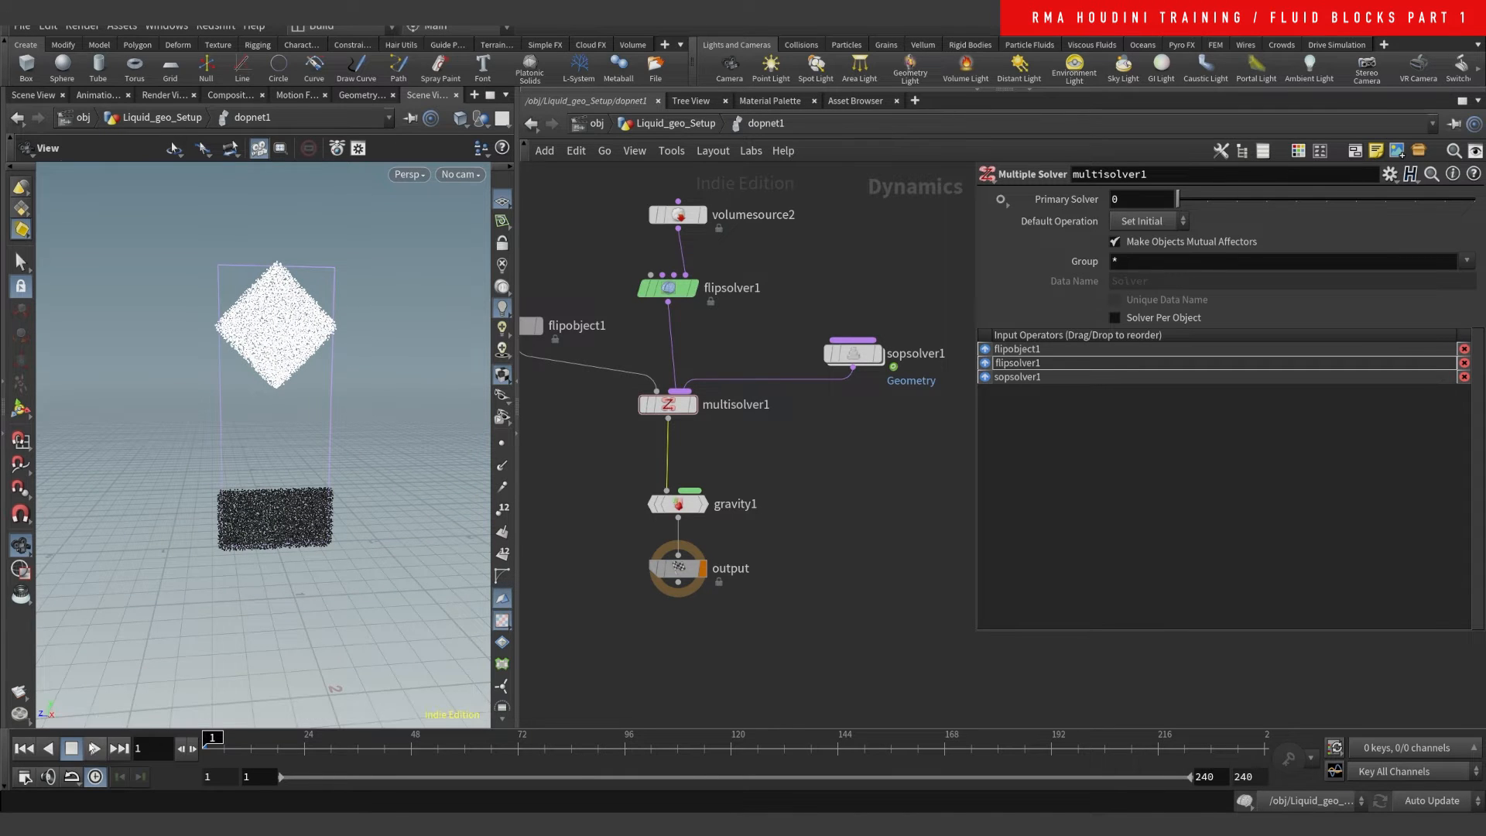
# - Play the simulation, scrub to frame 72 to examine the mixing particles, and return to frame 1
pyautogui.click(94, 747)
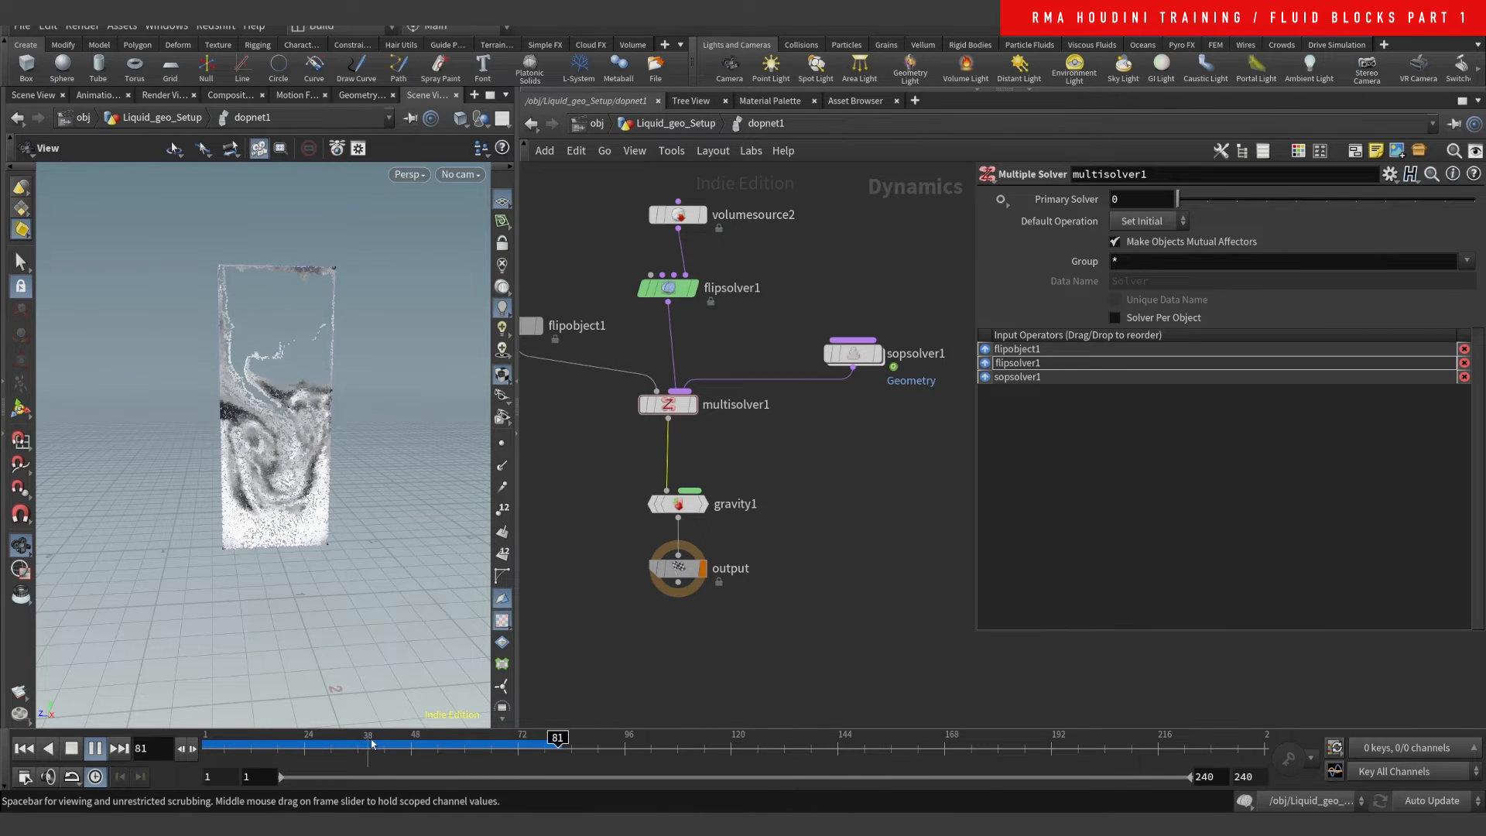
pyautogui.moveTo(370, 744); pyautogui.dragTo(518, 746)
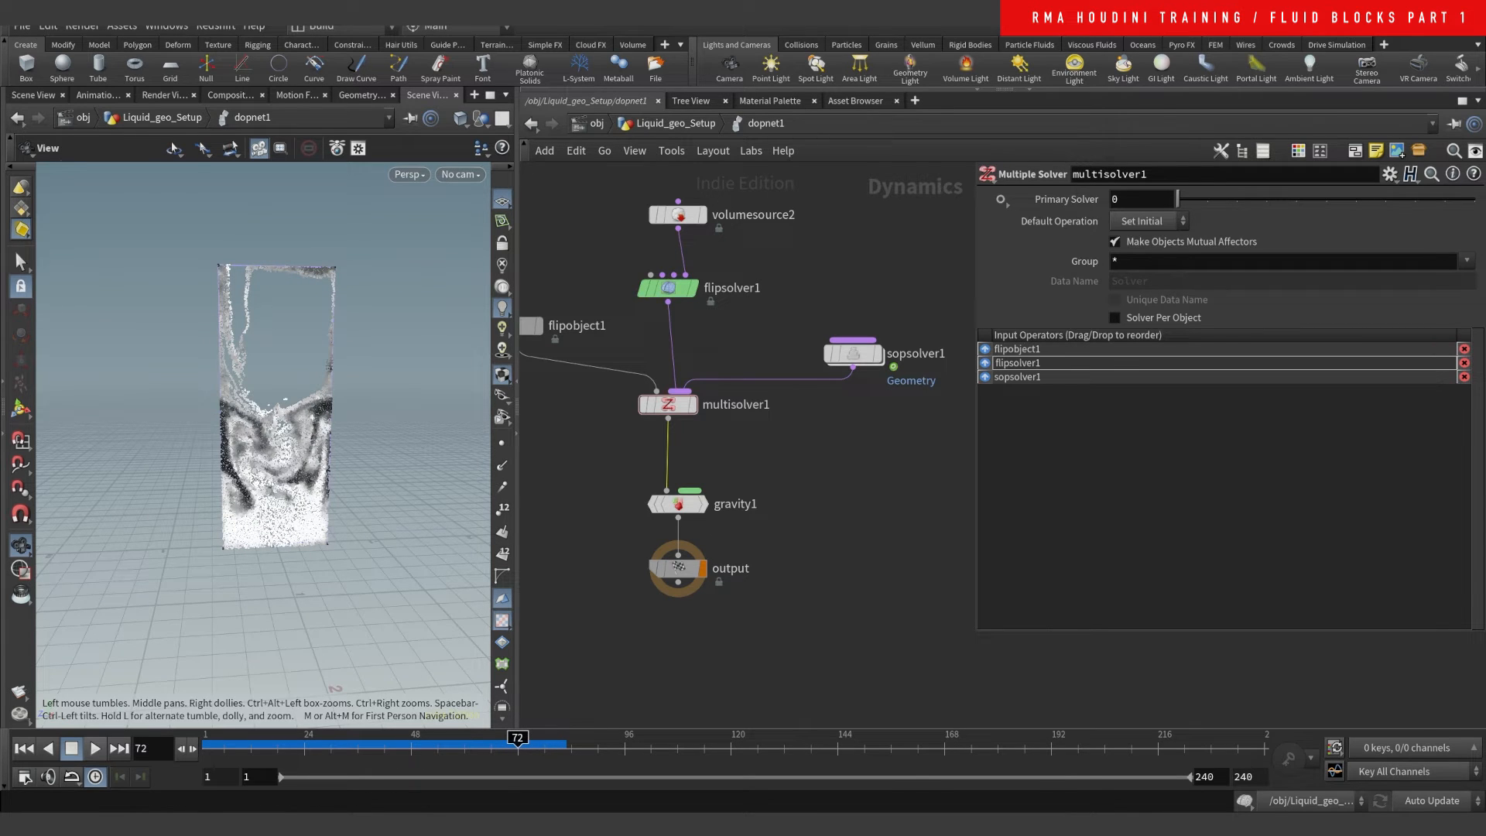
pyautogui.moveTo(281, 446); pyautogui.dragTo(263, 492)
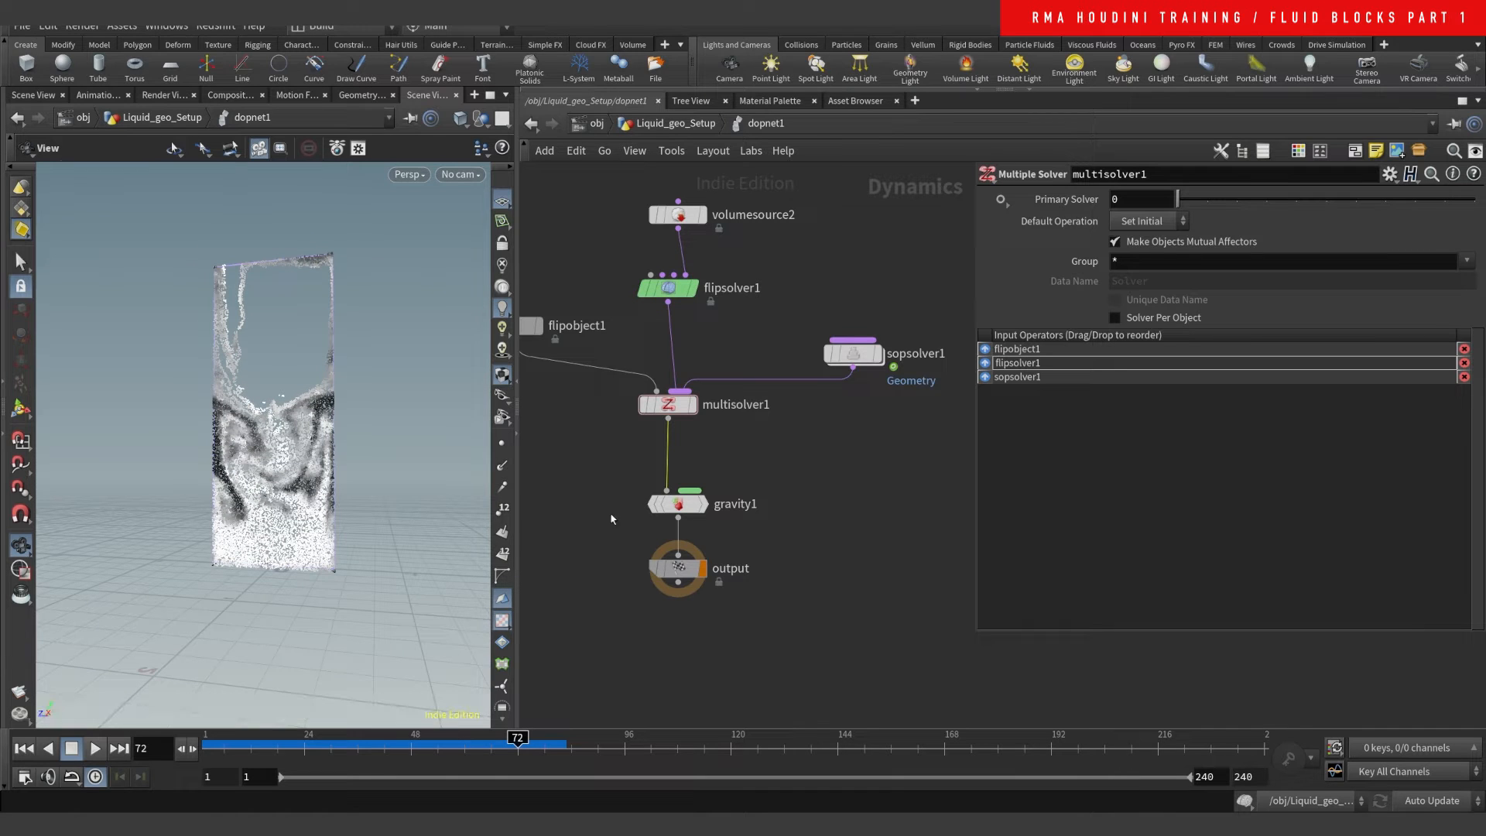
pyautogui.hotkey('ctrl', 'Up')
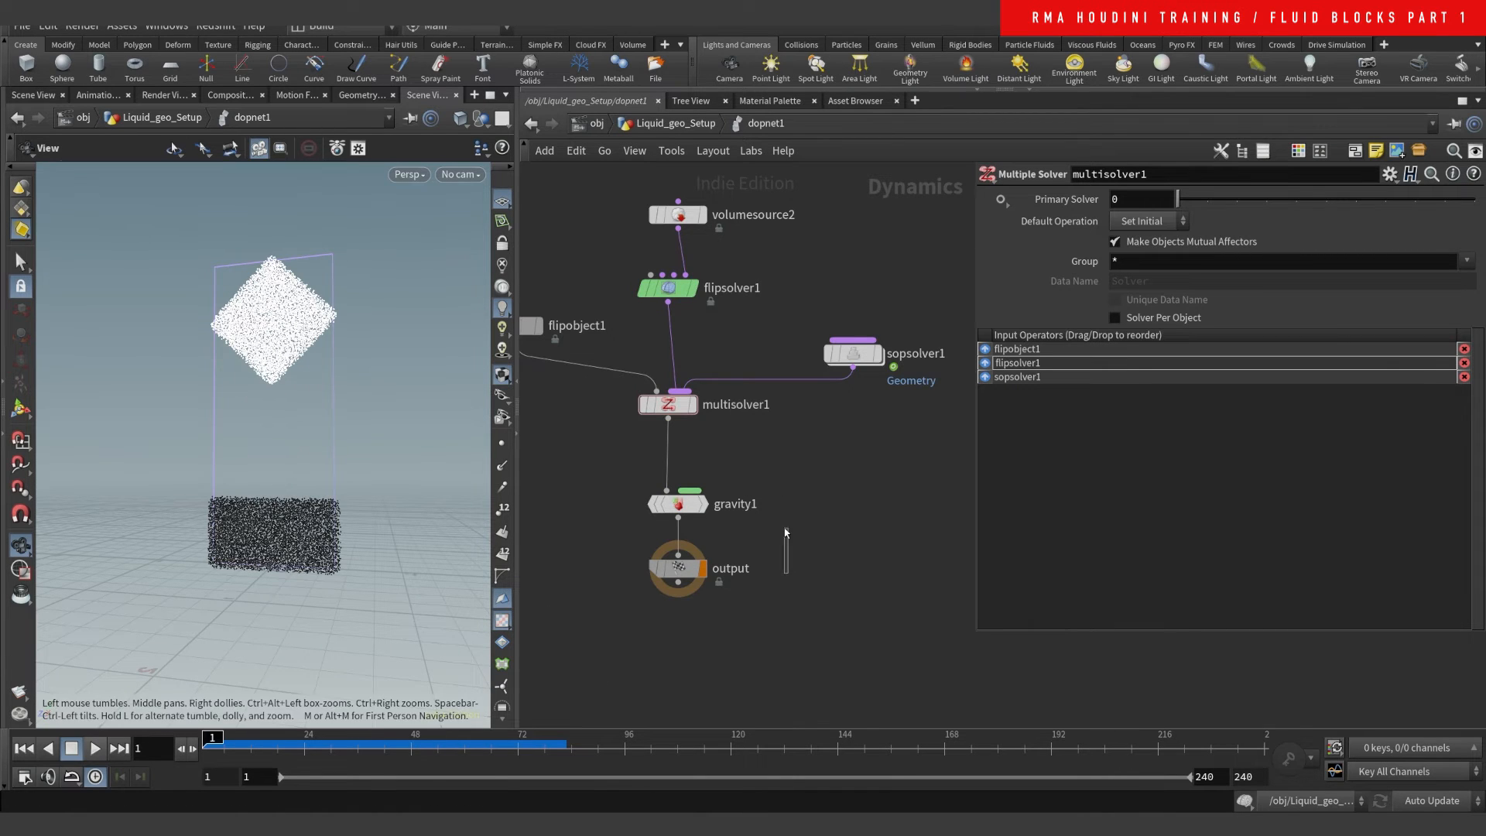
# - Go back up to Liquid_geo_Setup and show the DOP import settings of dopio1
pyautogui.press('u')
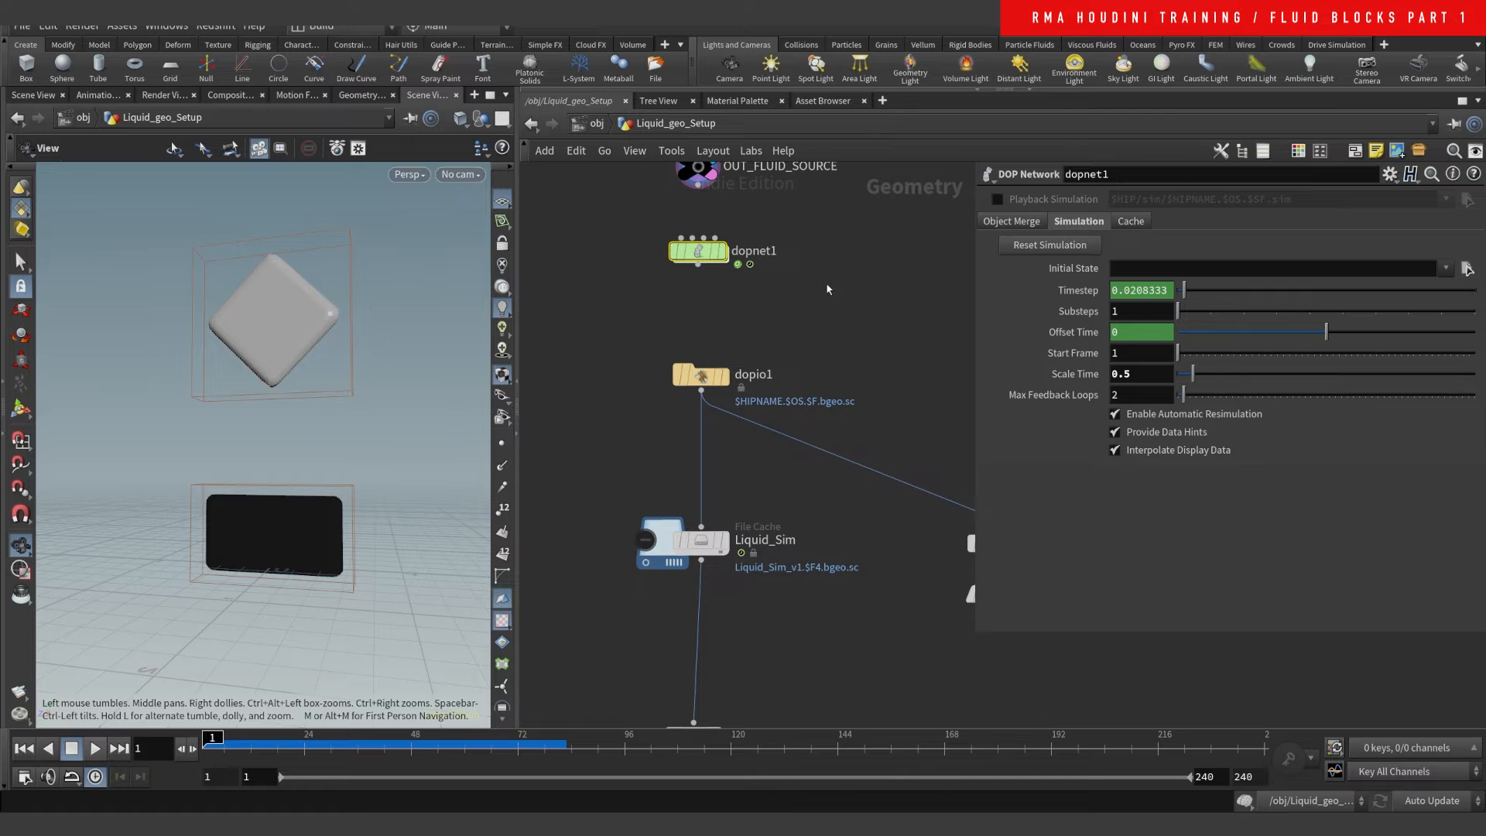
pyautogui.moveTo(826, 291); pyautogui.dragTo(807, 323, button='middle')
pyautogui.click(683, 410)
pyautogui.moveTo(800, 385); pyautogui.dragTo(779, 456, button='middle')
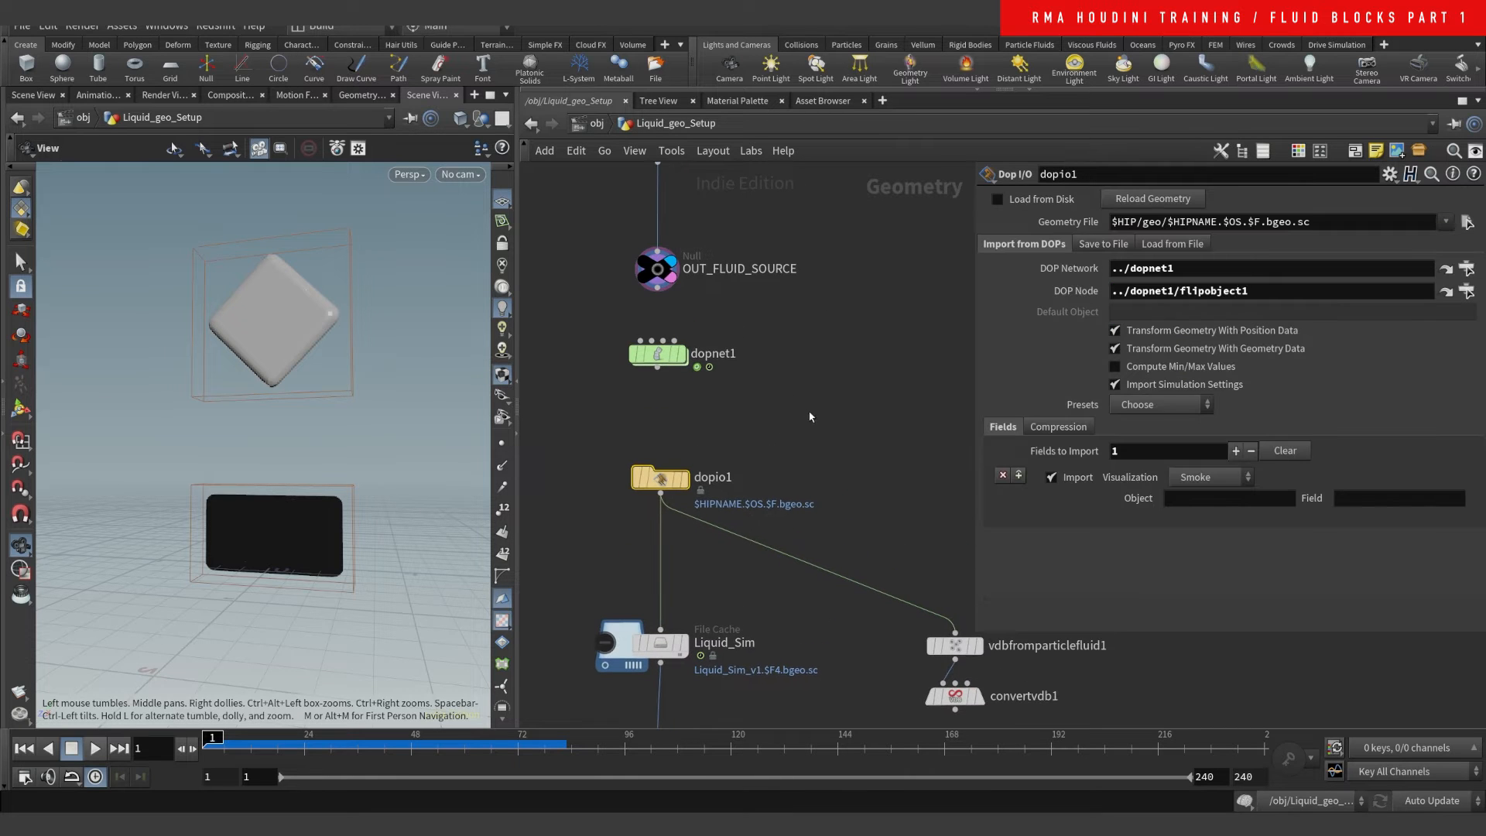
# - Add a second DOP I/O node between dopnet1 and dopio1, off to their side
pyautogui.press('Tab')
pyautogui.write('dop')
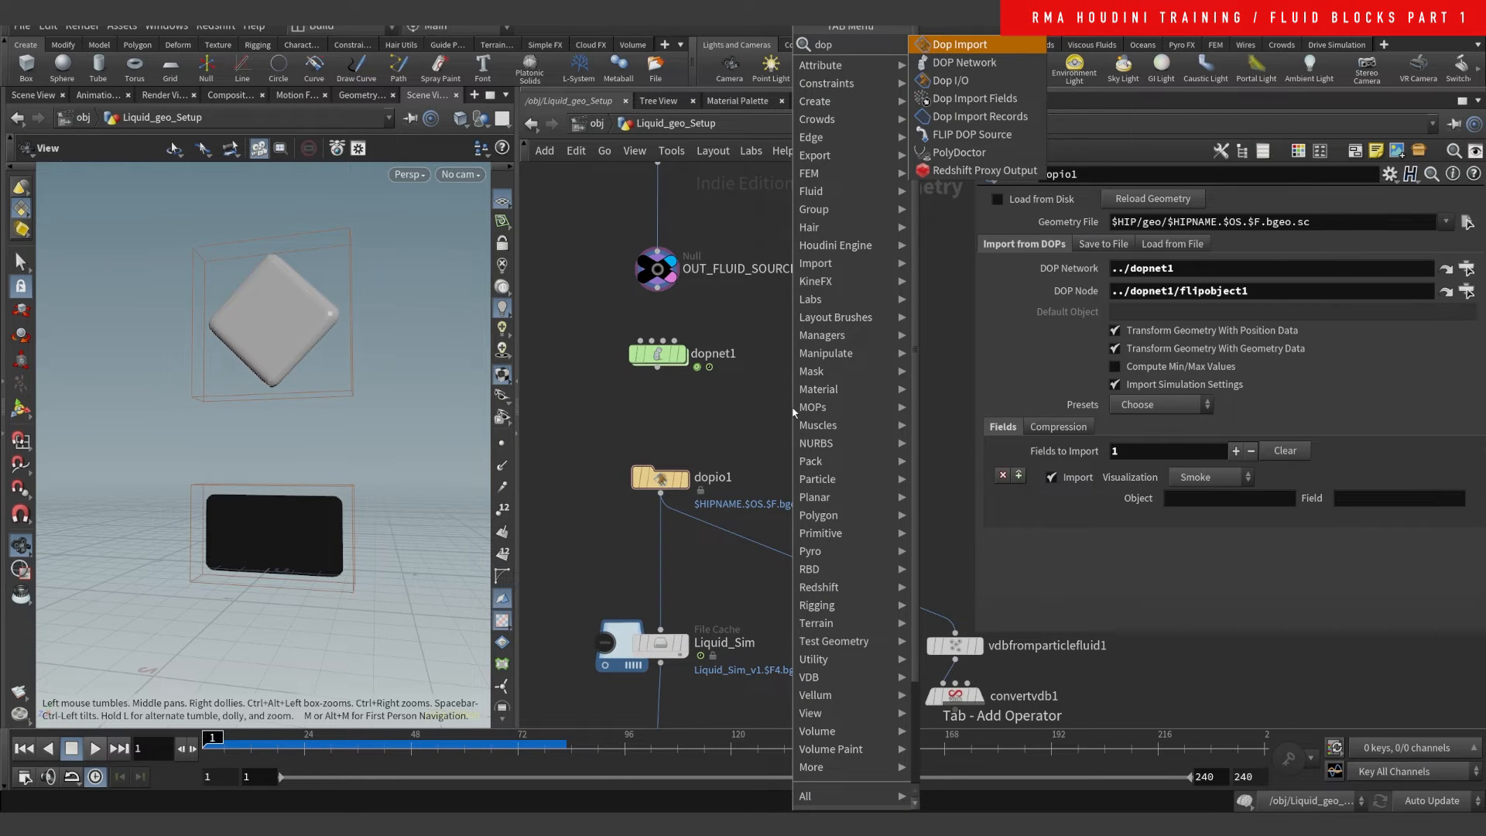
pyautogui.write('io')
pyautogui.press('Return')
pyautogui.press('Return')
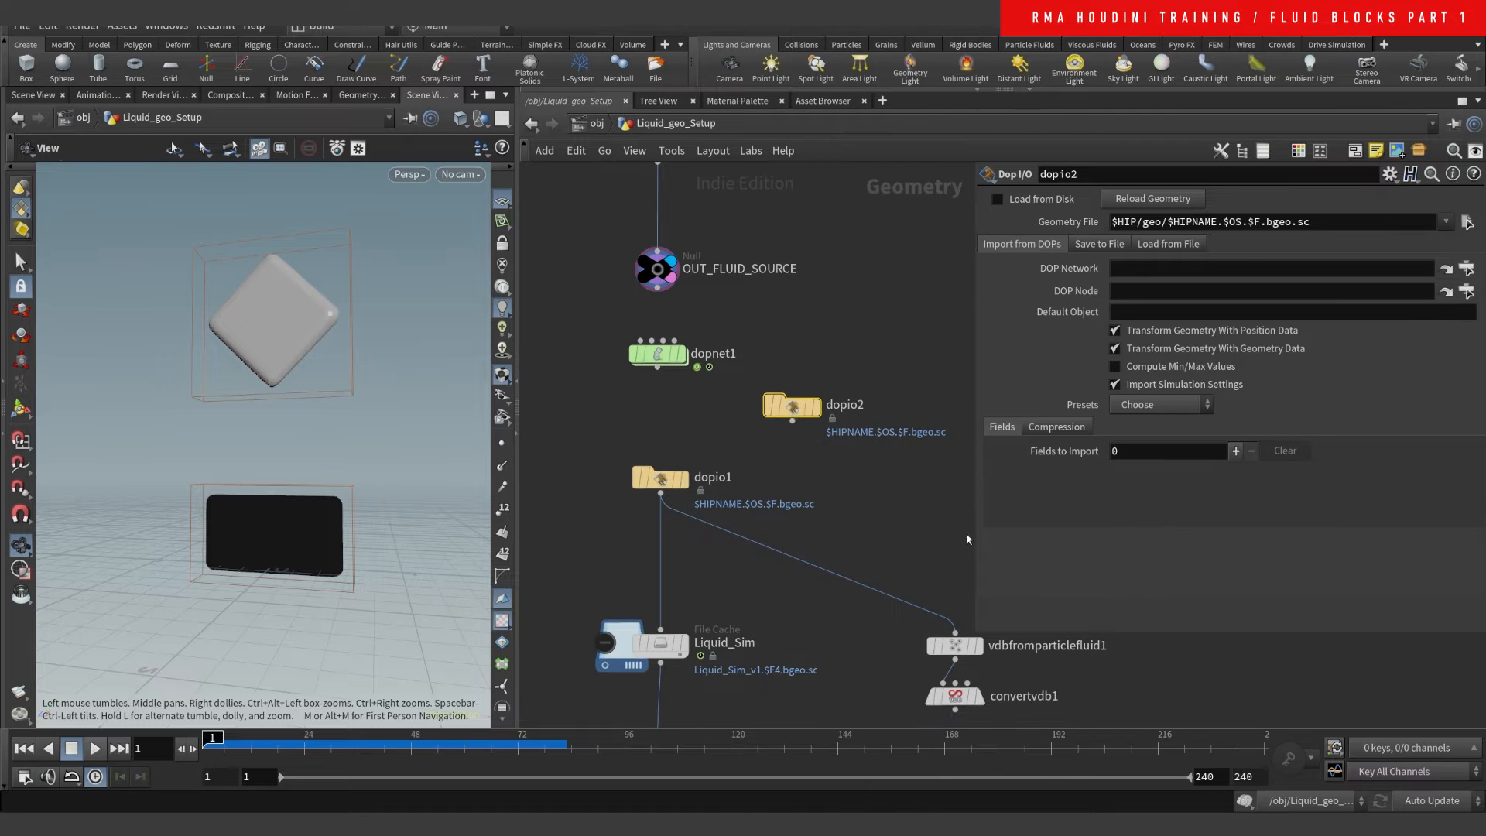
# - Set dopio2's DOP Network to ../dopnet1 and apply the Liquid preset
pyautogui.moveTo(658, 354); pyautogui.dragTo(1207, 269)
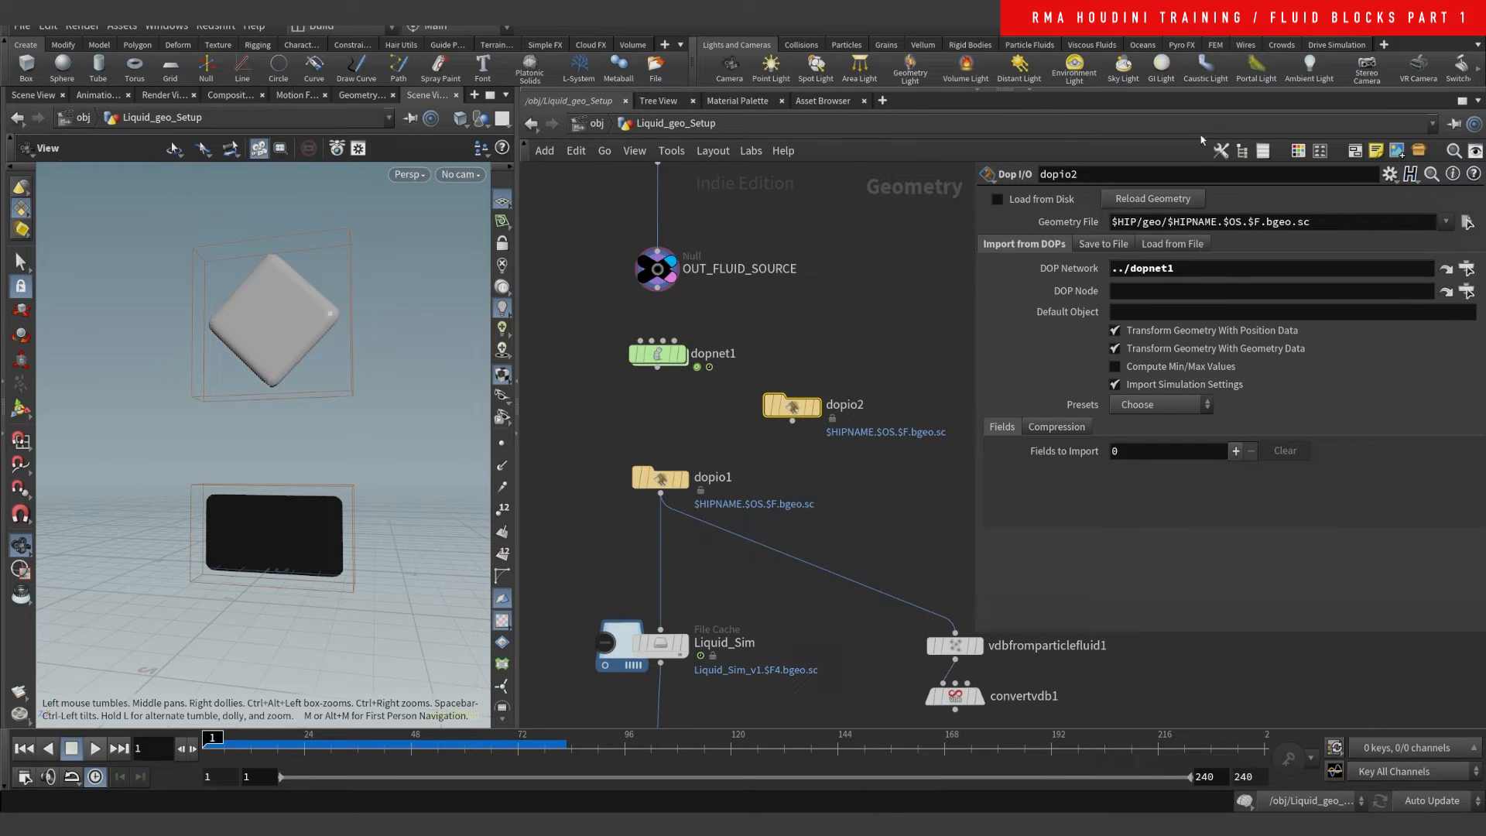
pyautogui.click(1165, 402)
pyautogui.click(1184, 454)
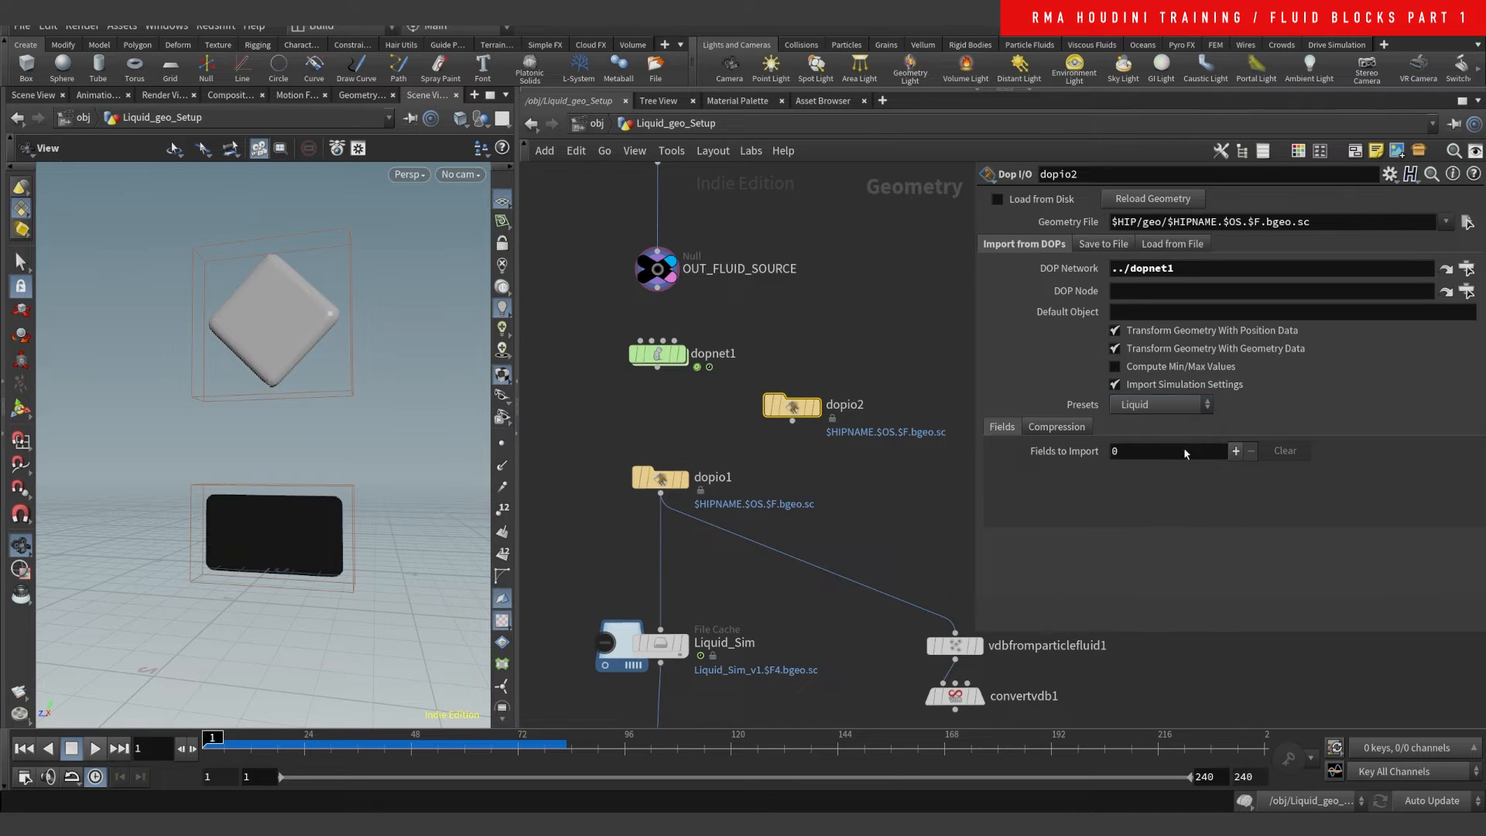
# - Copy the DOP Node path ../dopnet1/flipobject1 from dopio1 into dopio2's DOP Node
pyautogui.moveTo(707, 421); pyautogui.dragTo(648, 510)
pyautogui.moveTo(830, 344); pyautogui.dragTo(757, 439)
pyautogui.click(670, 478)
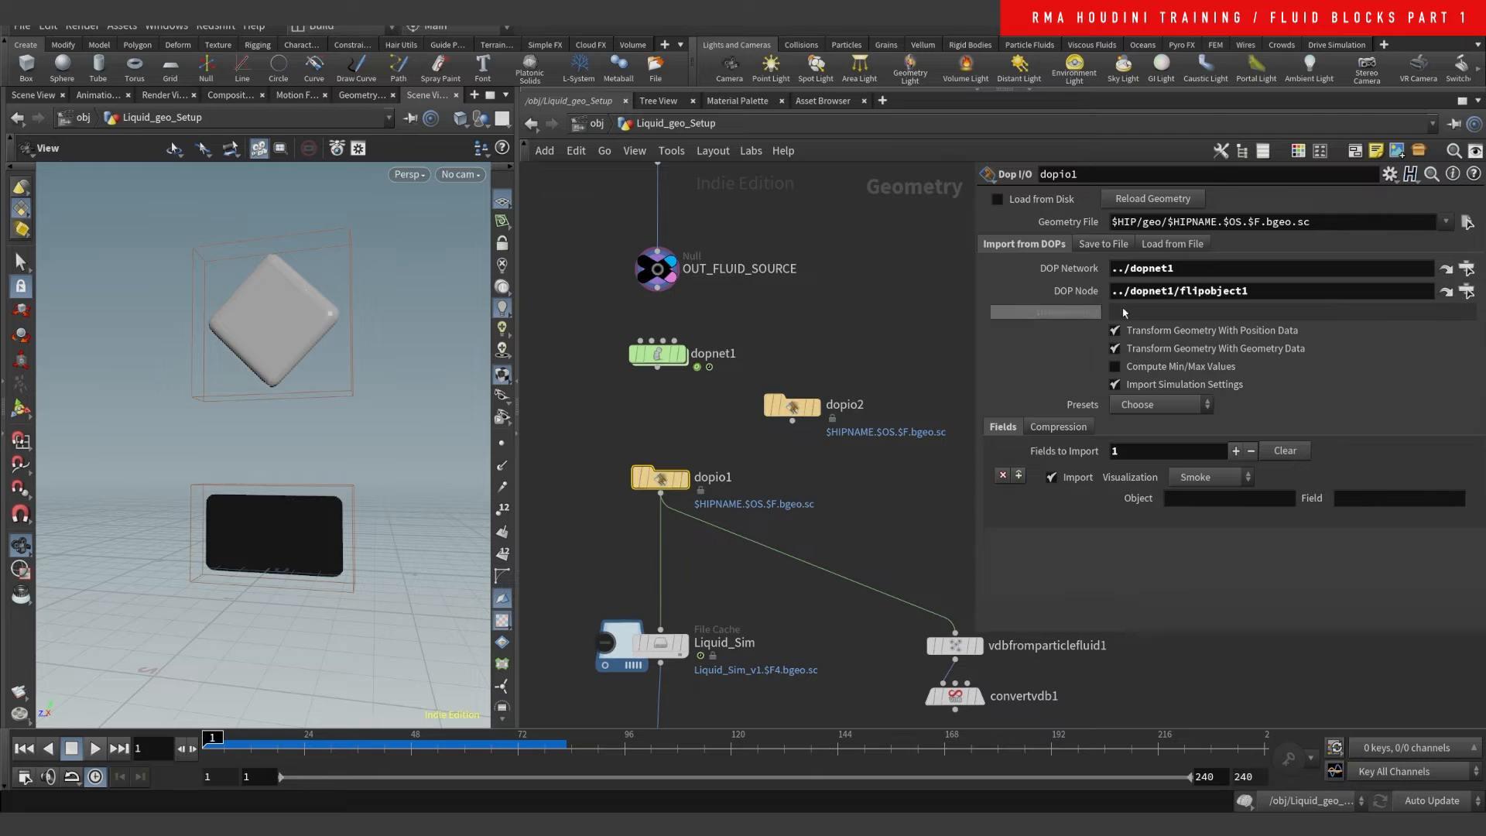
pyautogui.moveTo(1280, 290); pyautogui.dragTo(911, 359)
pyautogui.hotkey('ctrl', 'c')
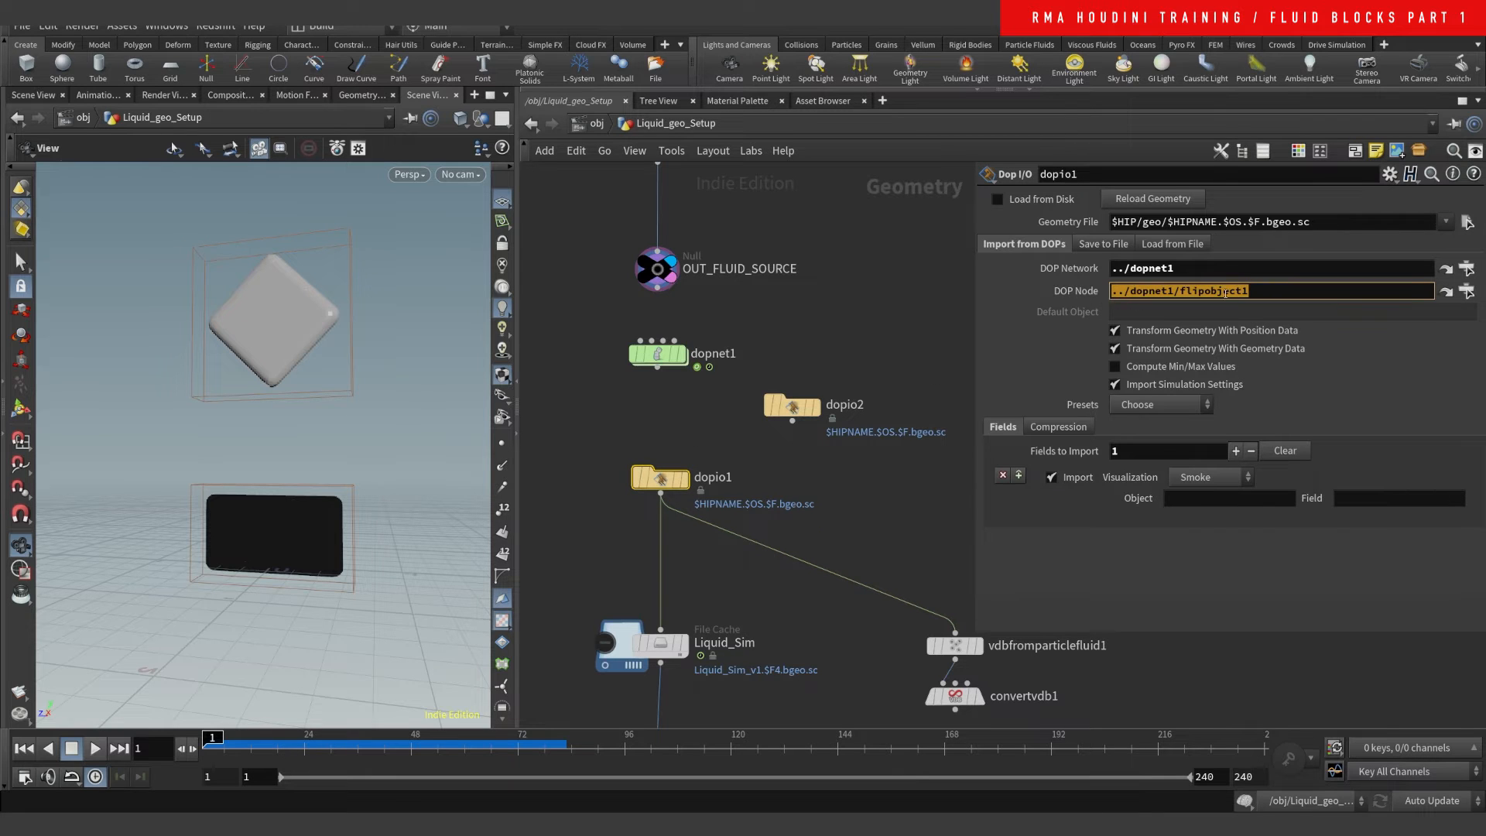
pyautogui.click(805, 401)
pyautogui.click(1211, 292)
pyautogui.hotkey('ctrl', 'v')
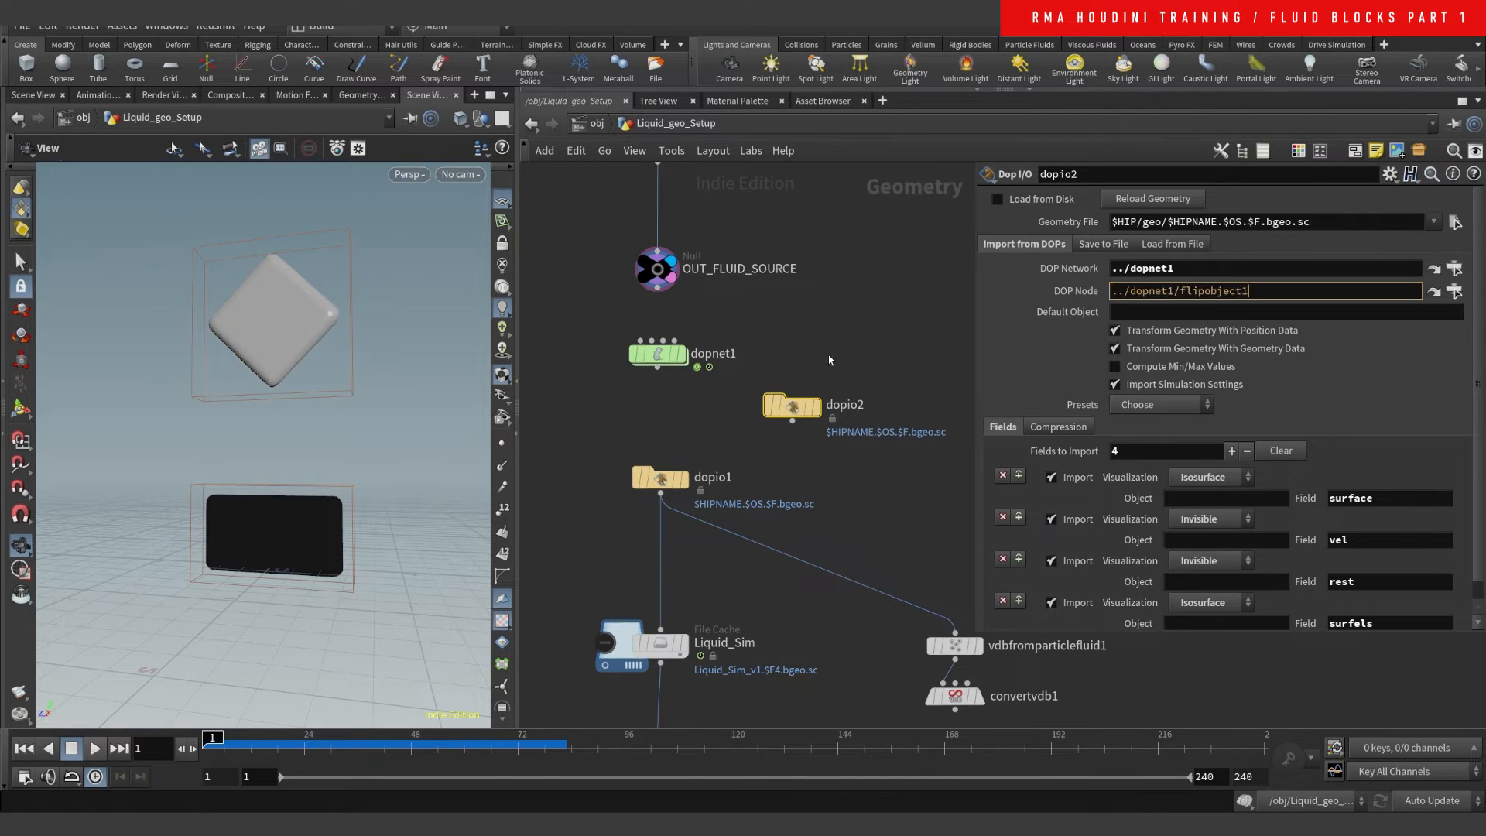
pyautogui.press('Return')
# - Display dopio2 and compare its presets and imported fields with the settings of dopio1
pyautogui.click(816, 406)
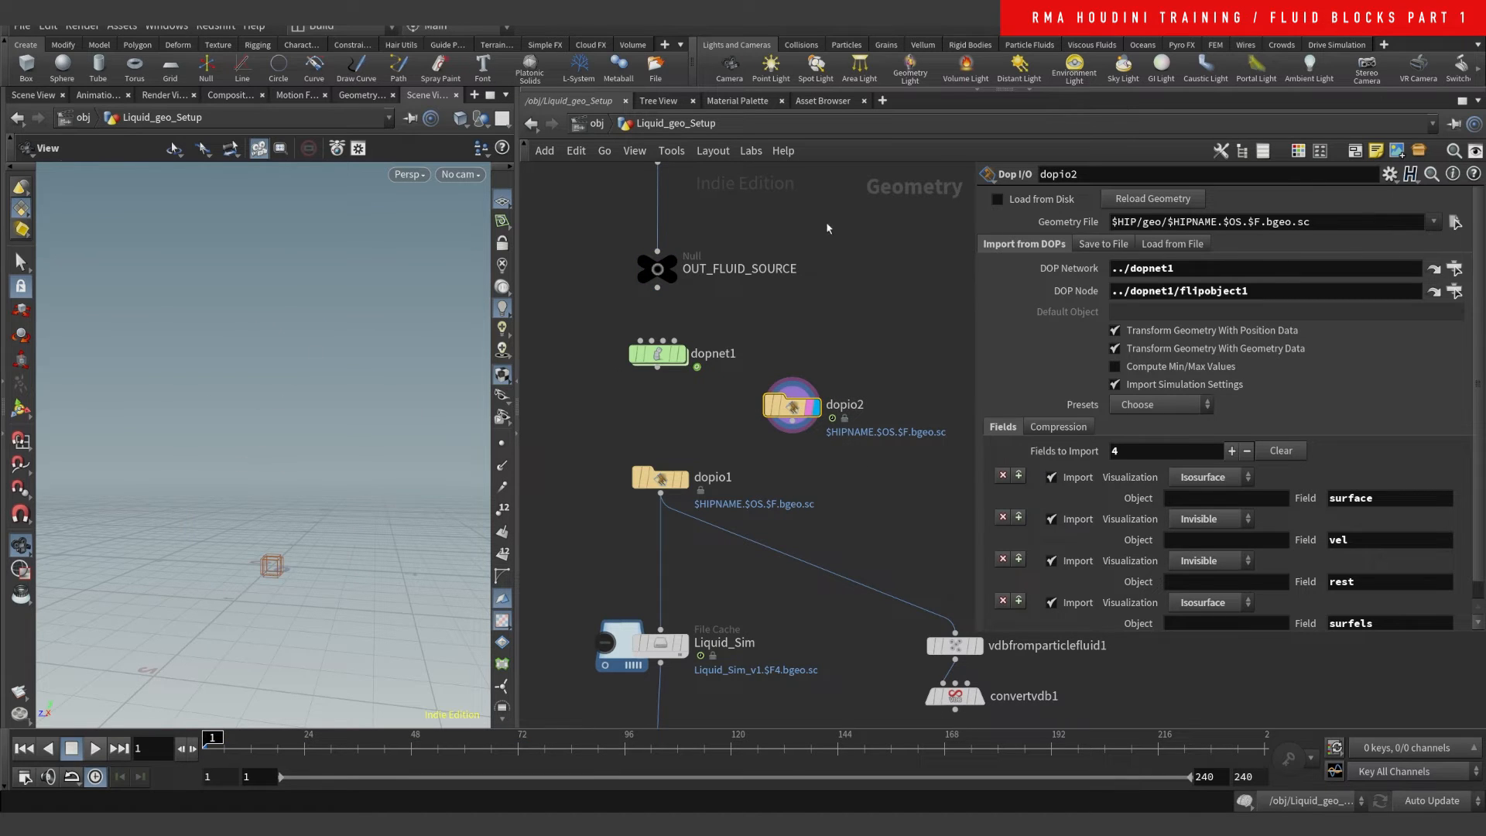
pyautogui.click(1170, 406)
pyautogui.click(1168, 443)
pyautogui.click(672, 478)
pyautogui.moveTo(719, 409); pyautogui.dragTo(820, 448)
pyautogui.scroll(-1, 1435, 511)
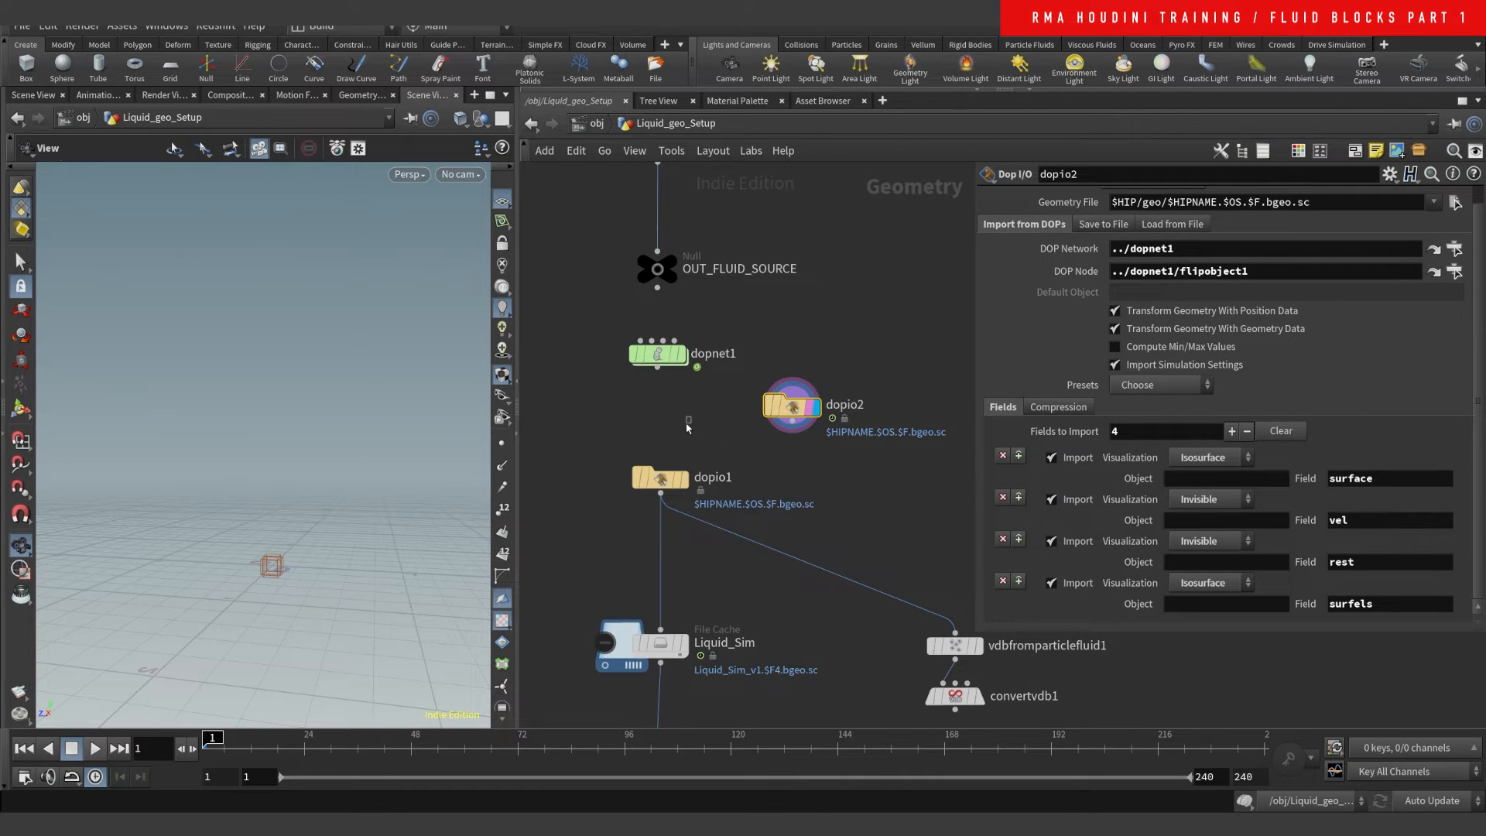
pyautogui.click(662, 477)
pyautogui.moveTo(696, 403); pyautogui.dragTo(823, 451)
pyautogui.scroll(1, 1470, 271)
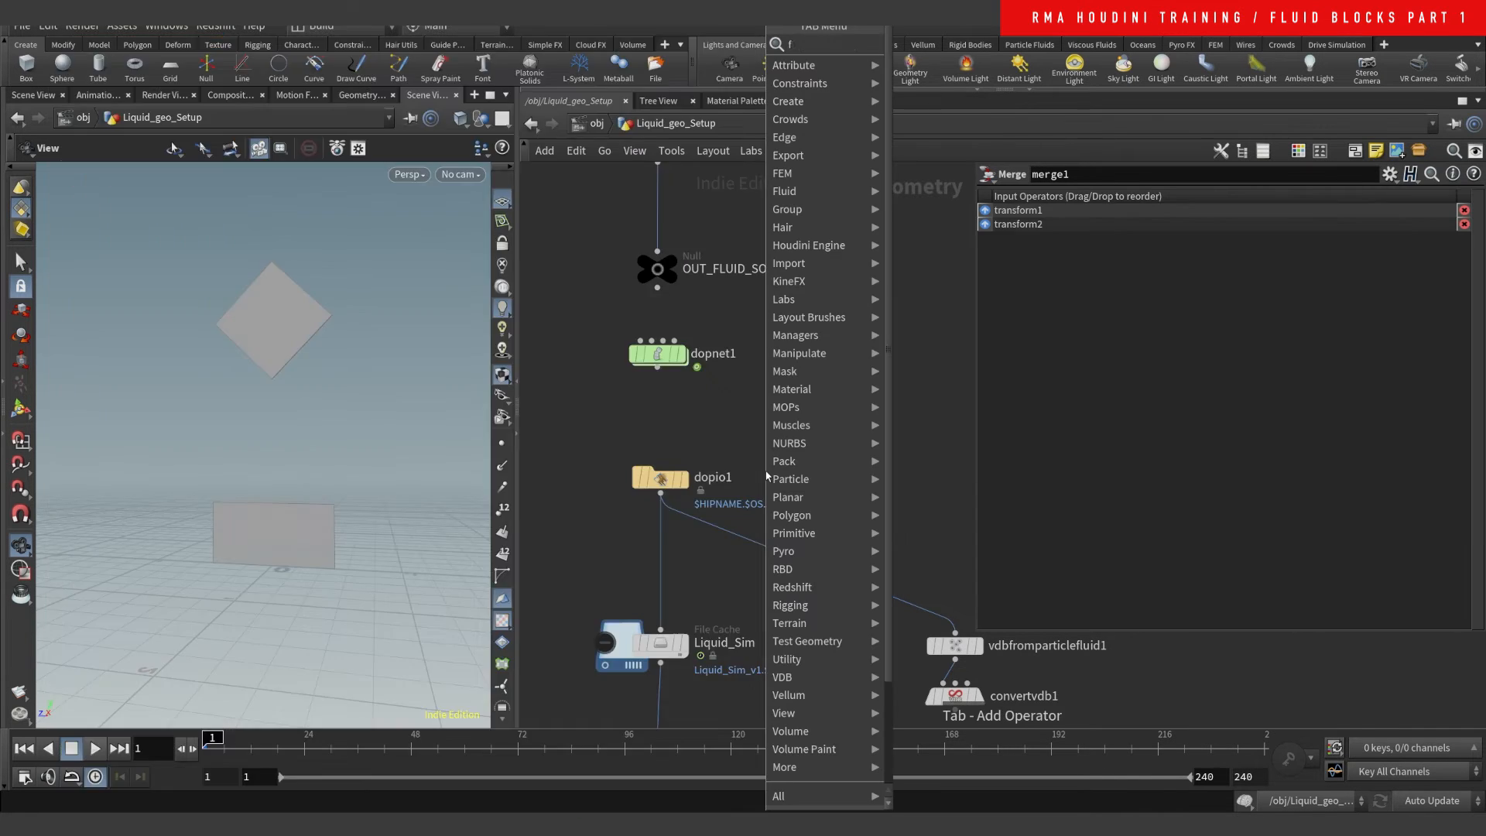
# - Add a DOP Import node and place it below and beside dopnet1, above the level of dopio1
pyautogui.press('Tab')
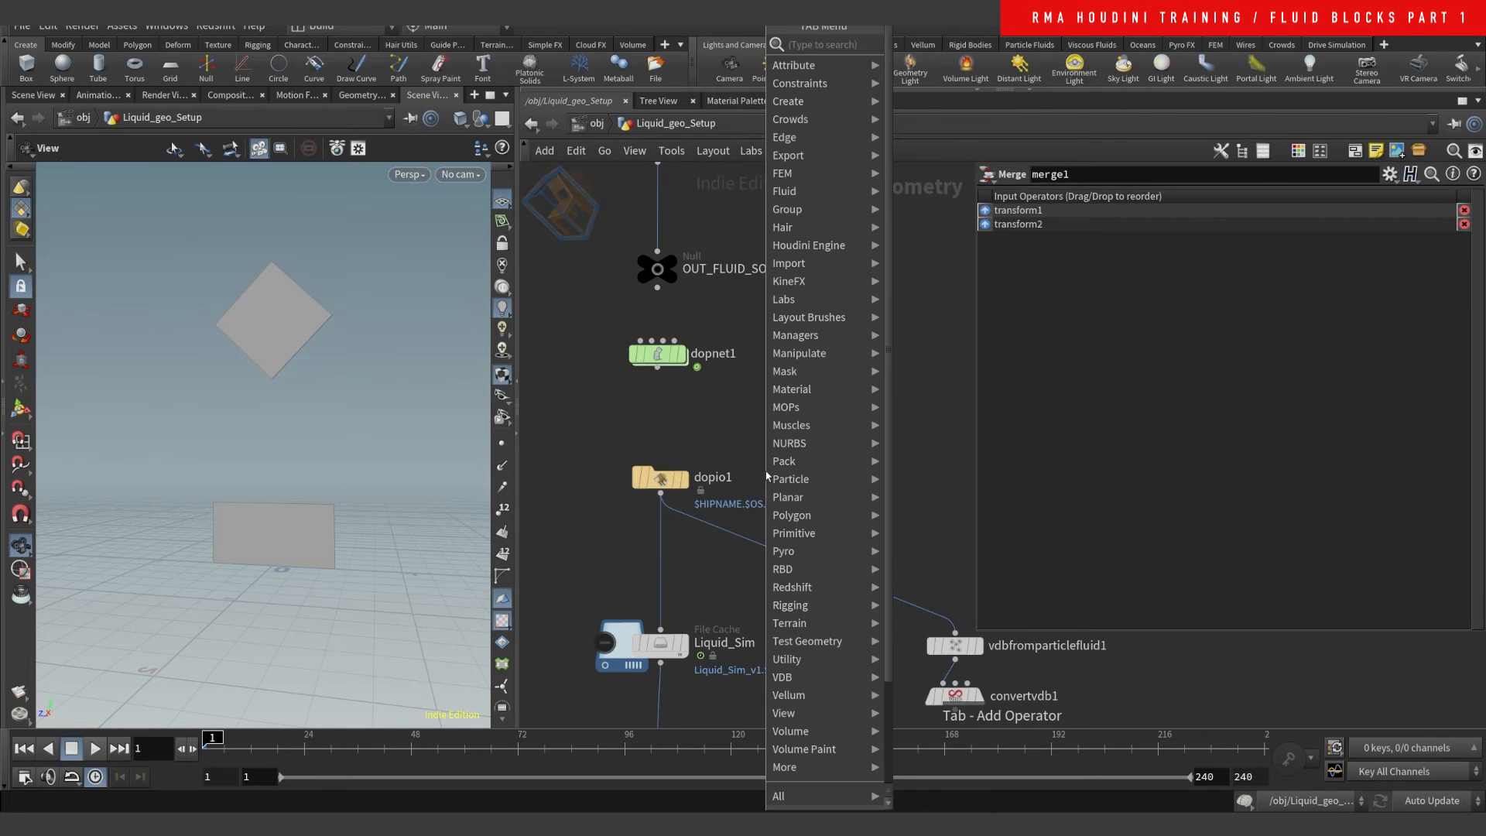
pyautogui.write('dopimp')
pyautogui.press('Return')
pyautogui.click(765, 472)
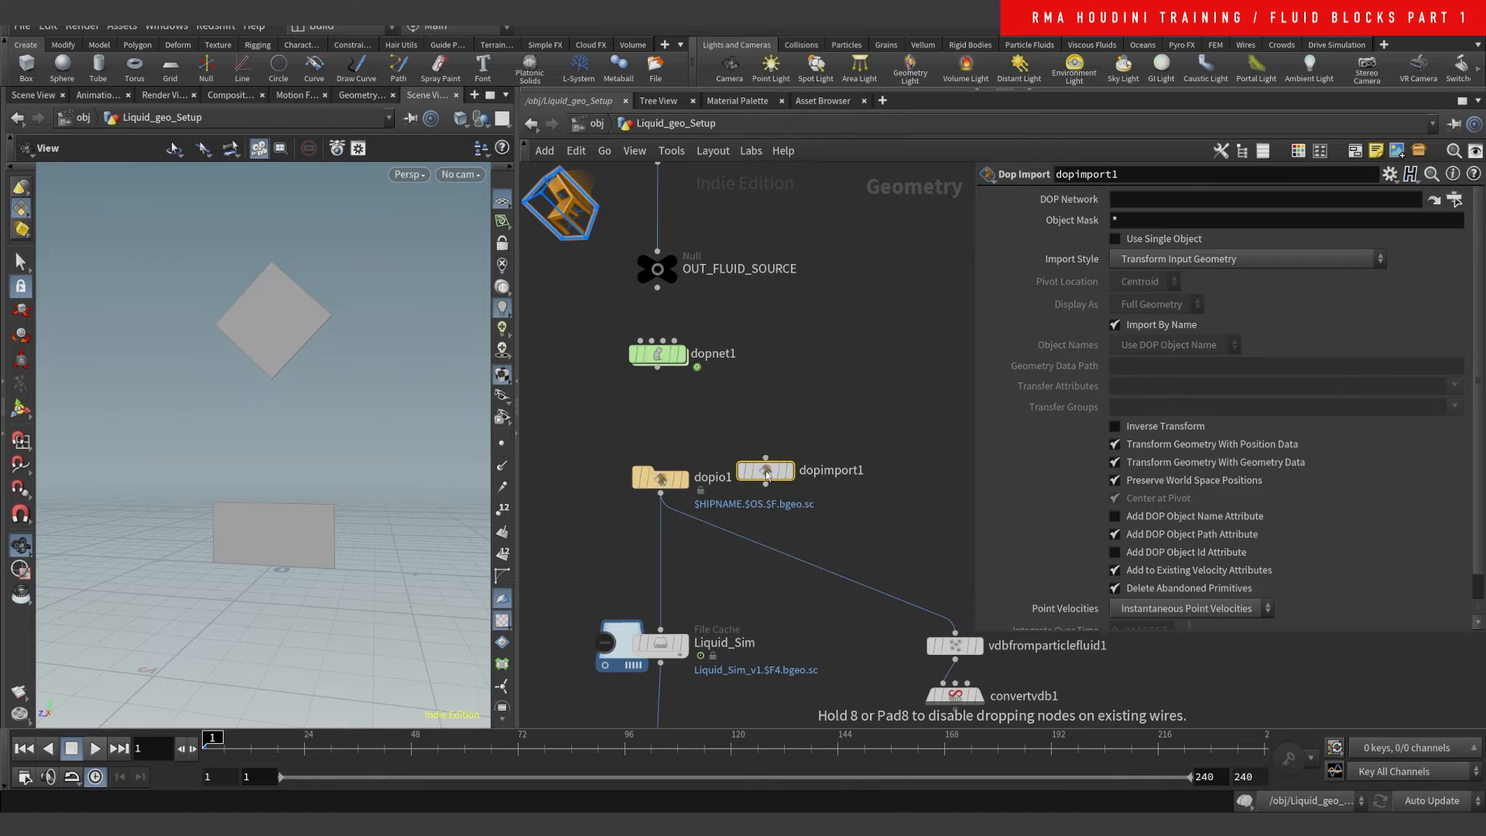
pyautogui.moveTo(765, 470); pyautogui.dragTo(805, 398)
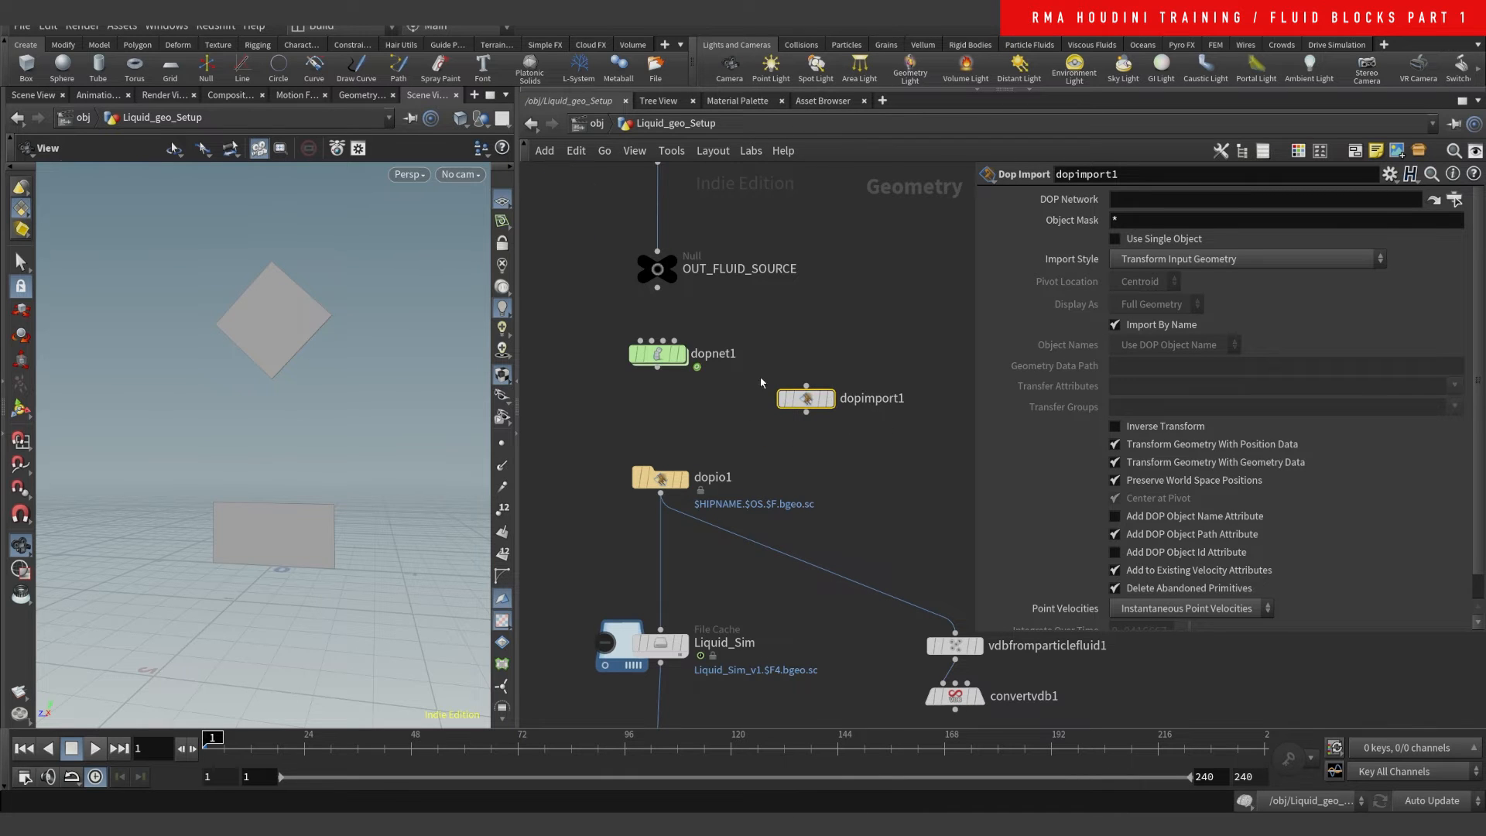
# - Set dopimport1's DOP Network to ../dopnet1 and Import Style to Fetch Geometry from DOP Network, and display the node
pyautogui.moveTo(656, 353); pyautogui.dragTo(1140, 204)
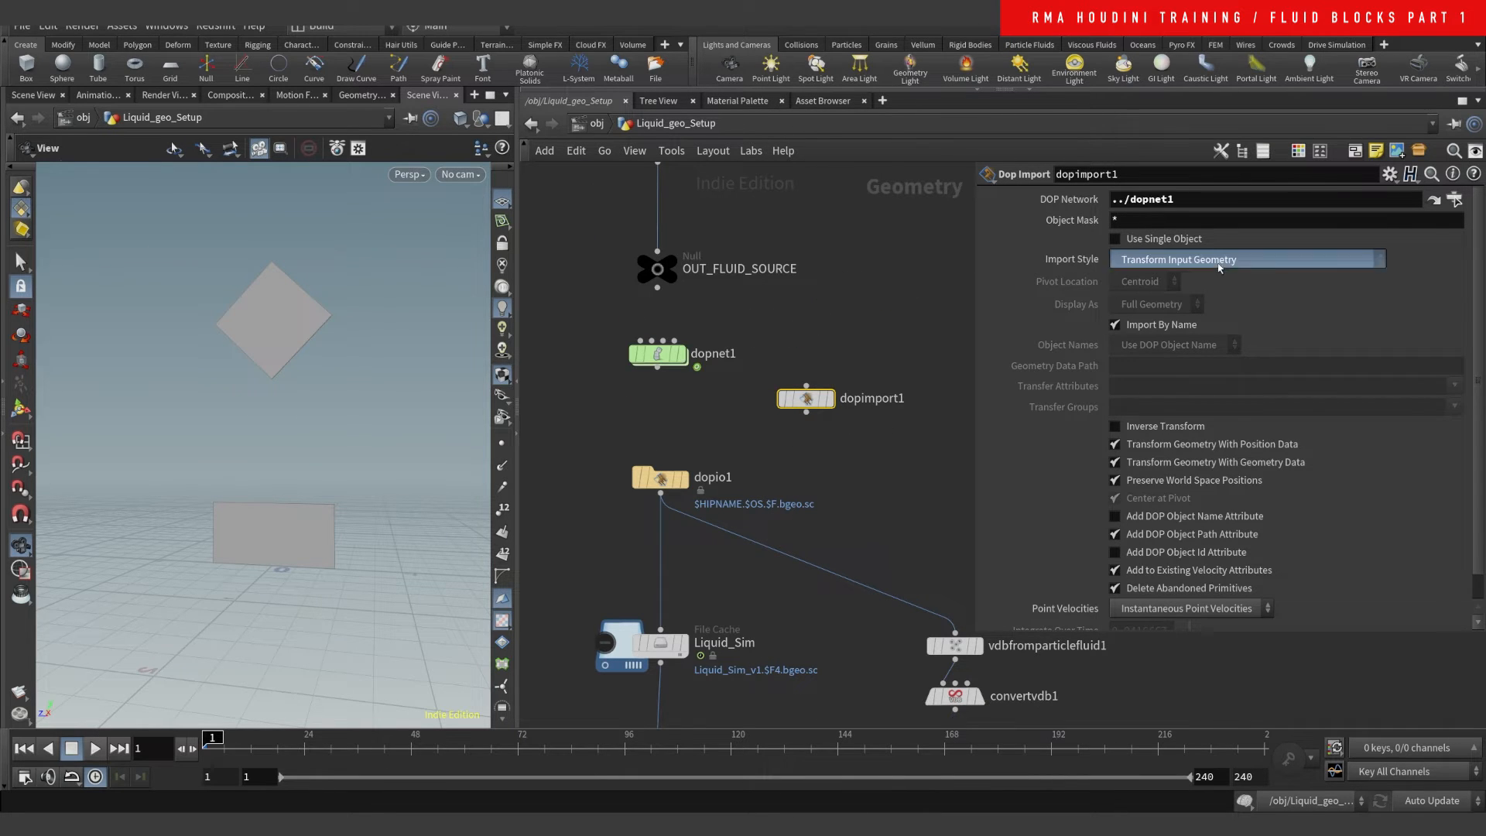
pyautogui.click(1285, 258)
pyautogui.click(1301, 286)
pyautogui.click(831, 399)
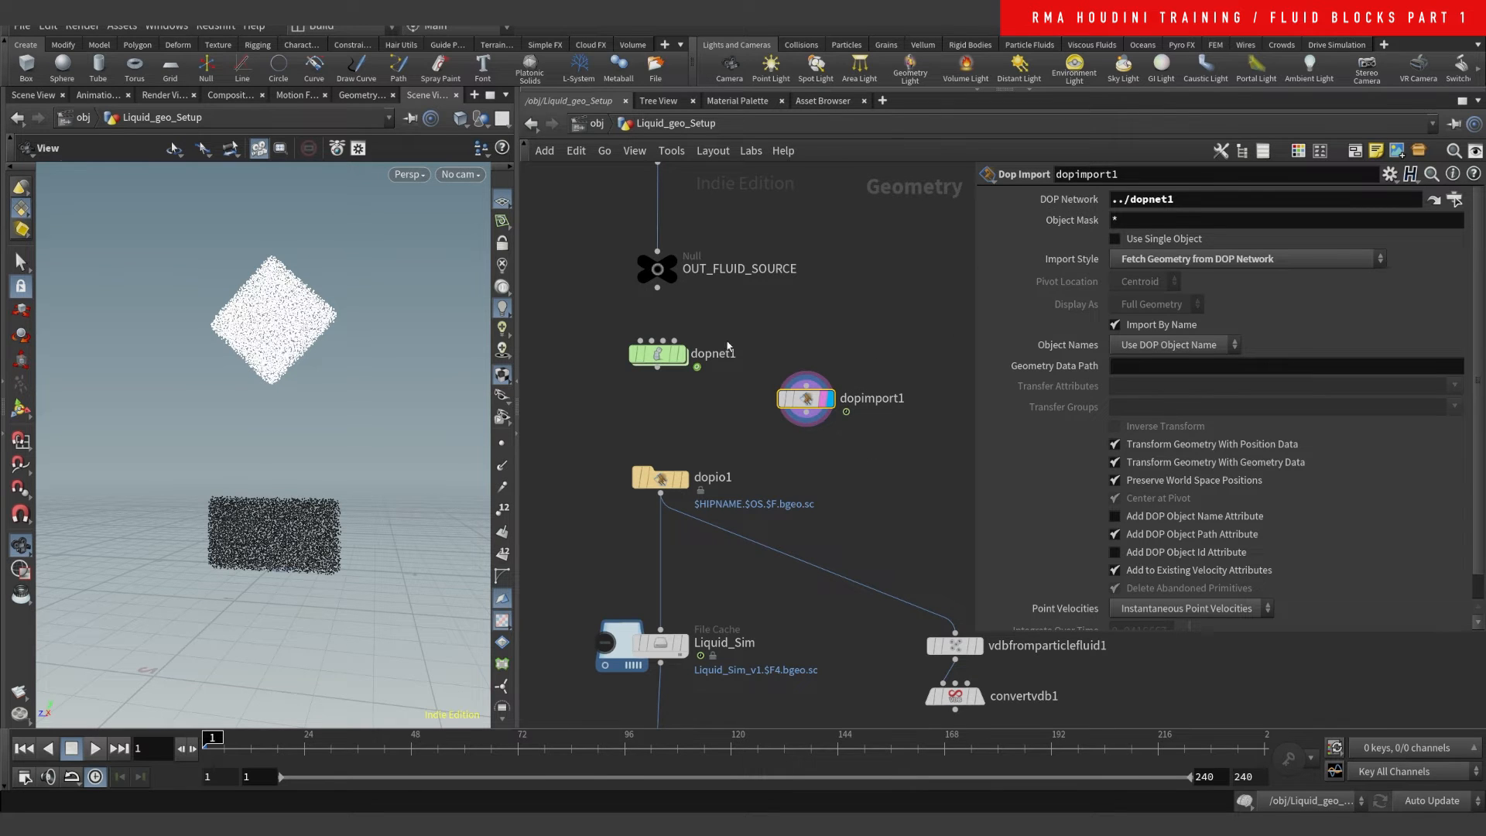
# - Copy the FLIP object's name from inside dopnet1 and set dopimport1's Object Mask to flipobject1
pyautogui.click(664, 354)
pyautogui.doubleClick(669, 356)
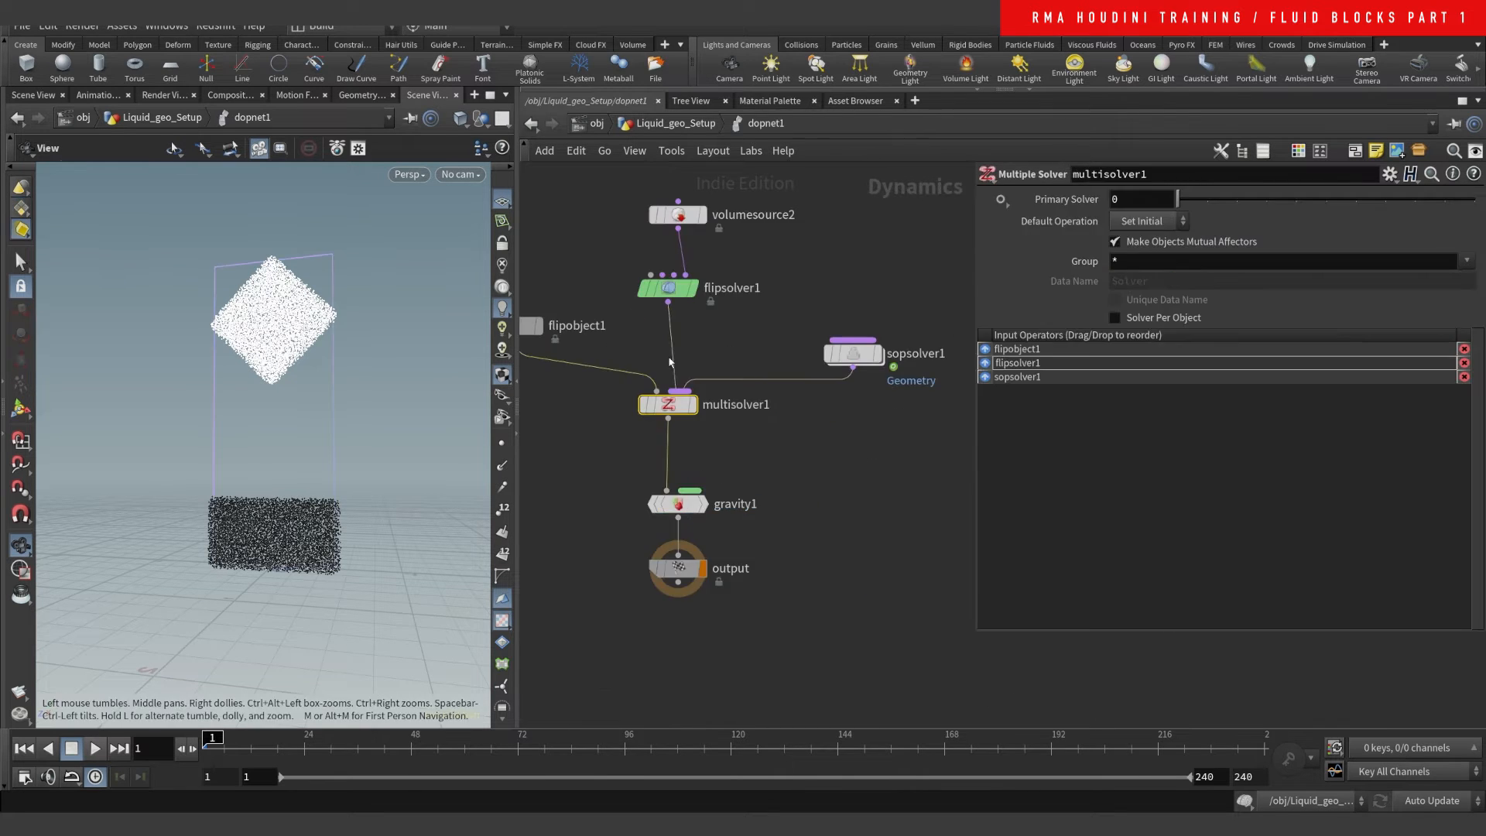
pyautogui.moveTo(846, 430); pyautogui.dragTo(877, 487, button='middle')
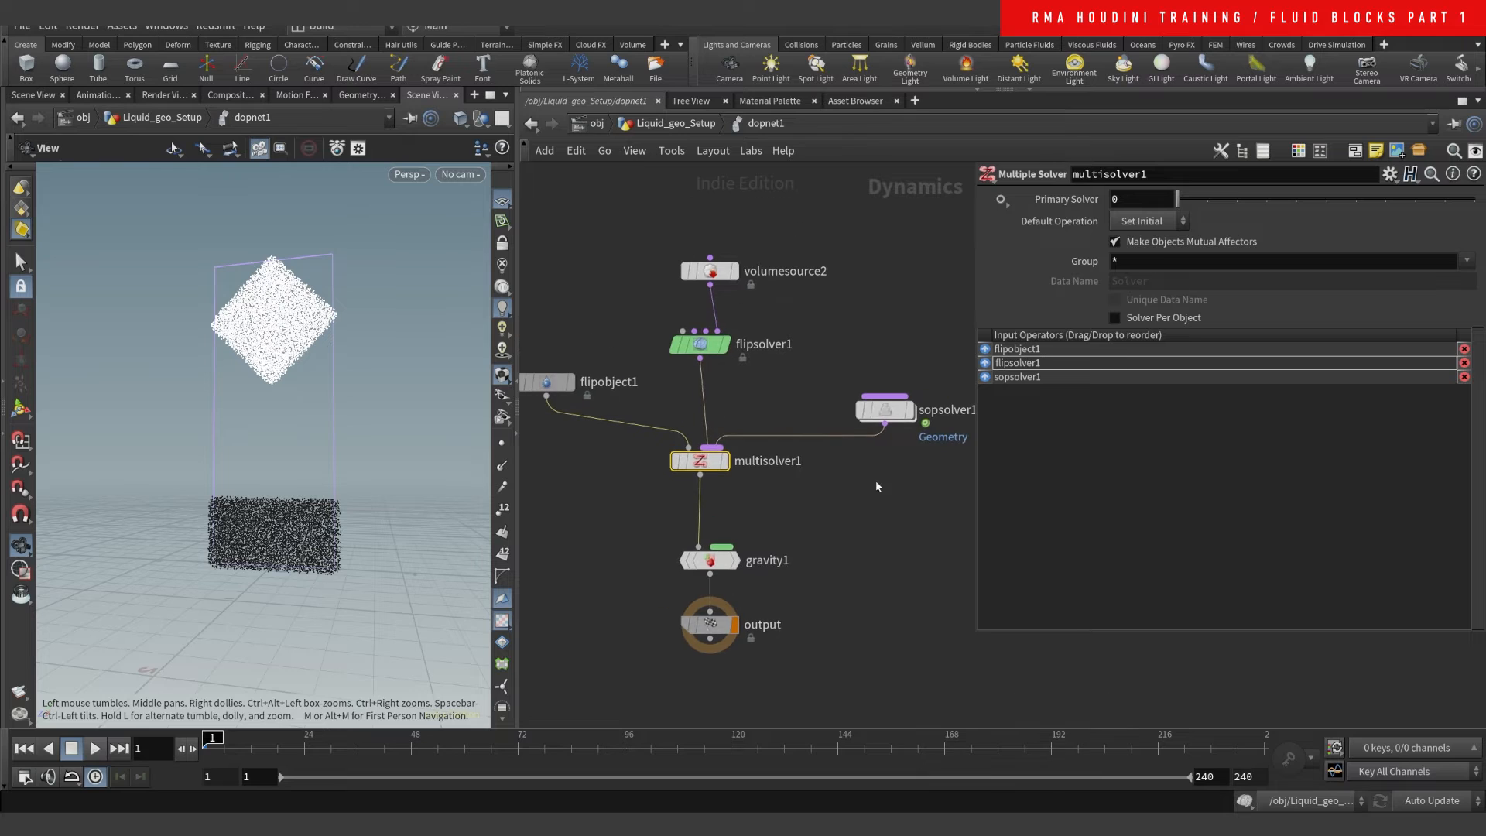
pyautogui.doubleClick(632, 382)
pyautogui.press('Escape')
pyautogui.press('u')
pyautogui.click(808, 398)
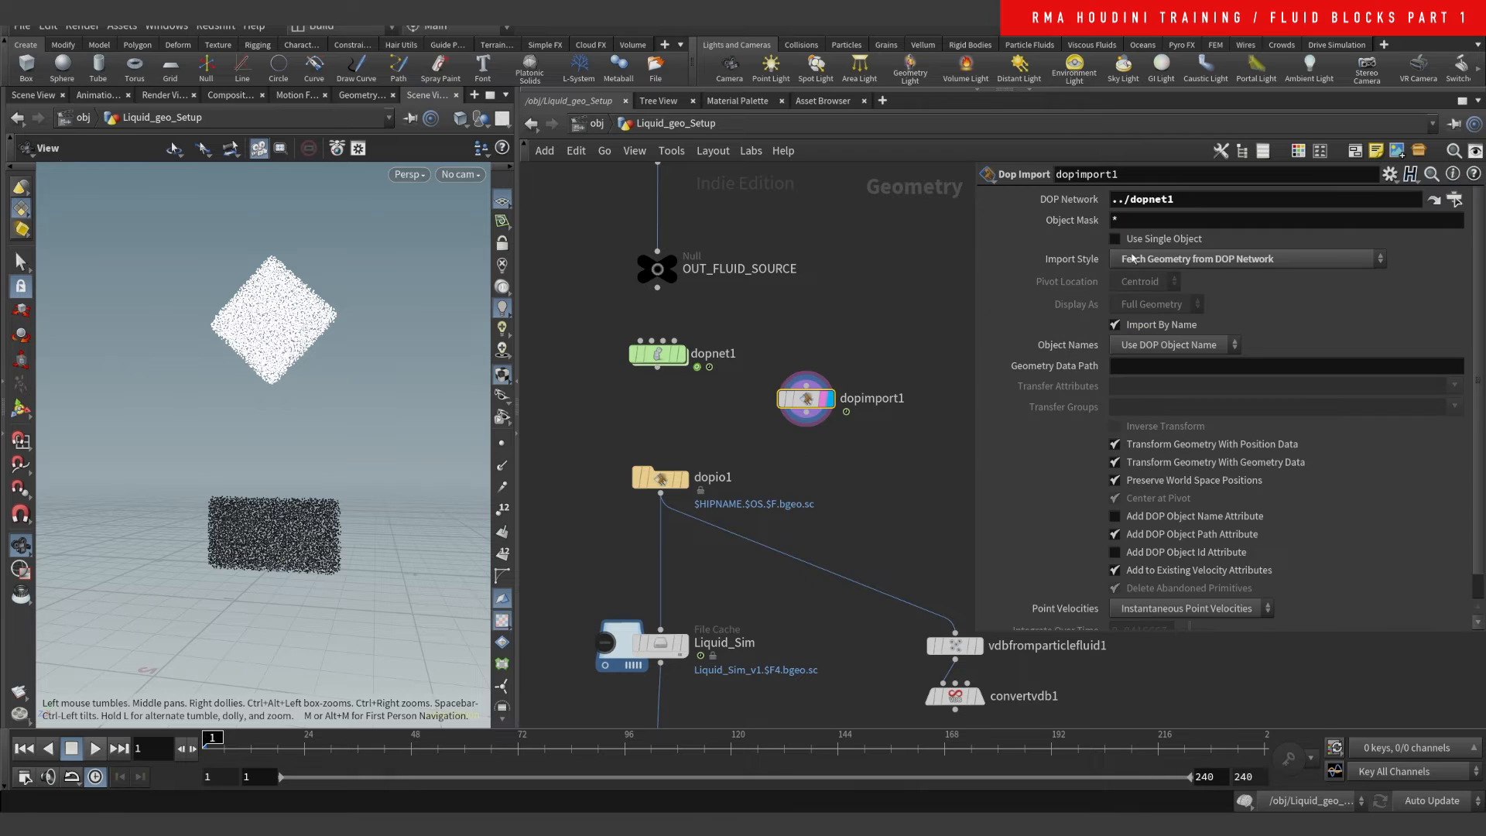
pyautogui.moveTo(1166, 223); pyautogui.dragTo(896, 292)
pyautogui.write('flipobject1')
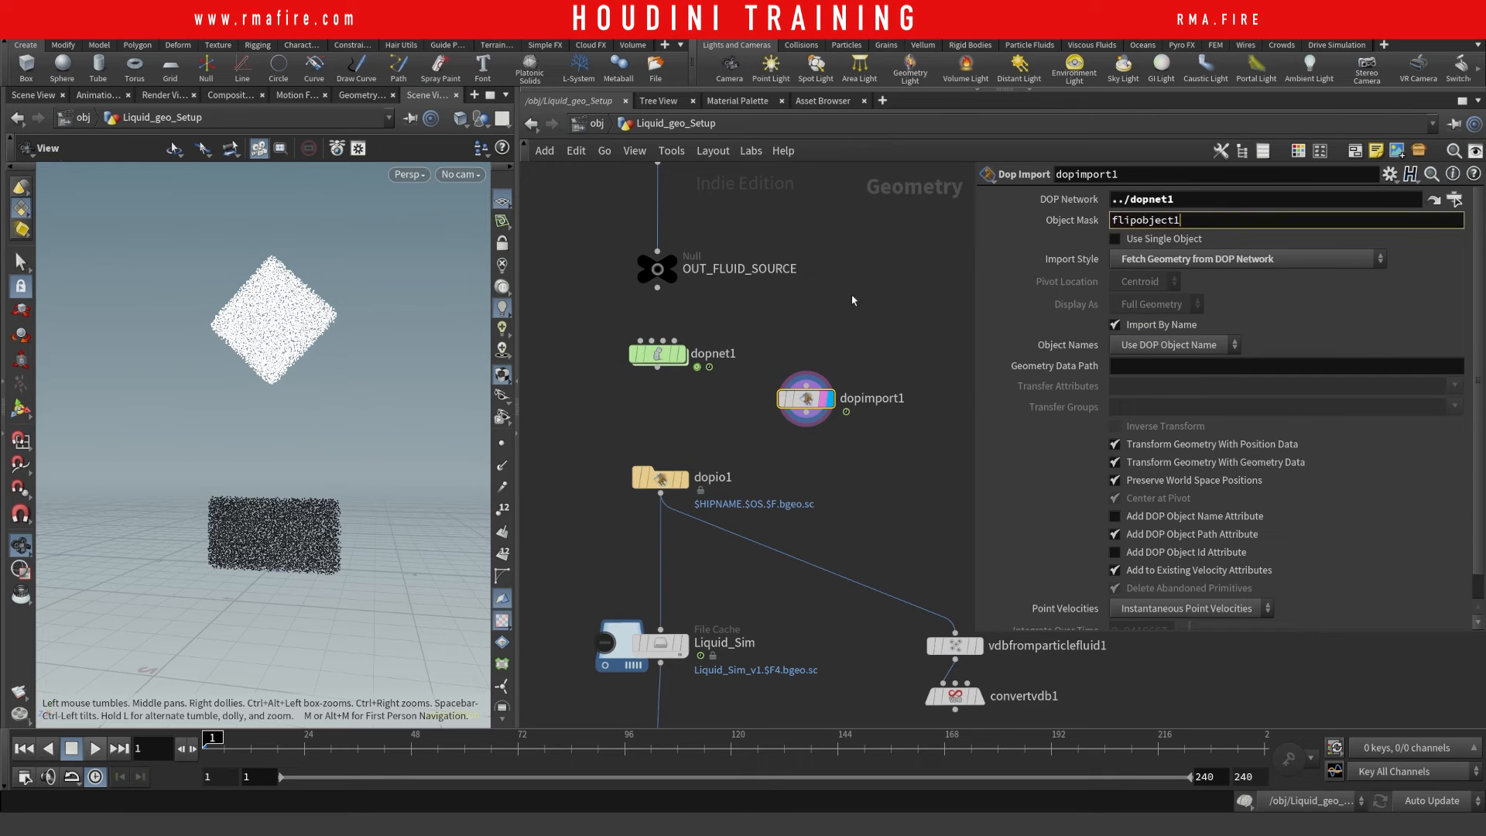
# - Delete the dopimport1 node from the geometry network
pyautogui.click(852, 300)
pyautogui.click(817, 399)
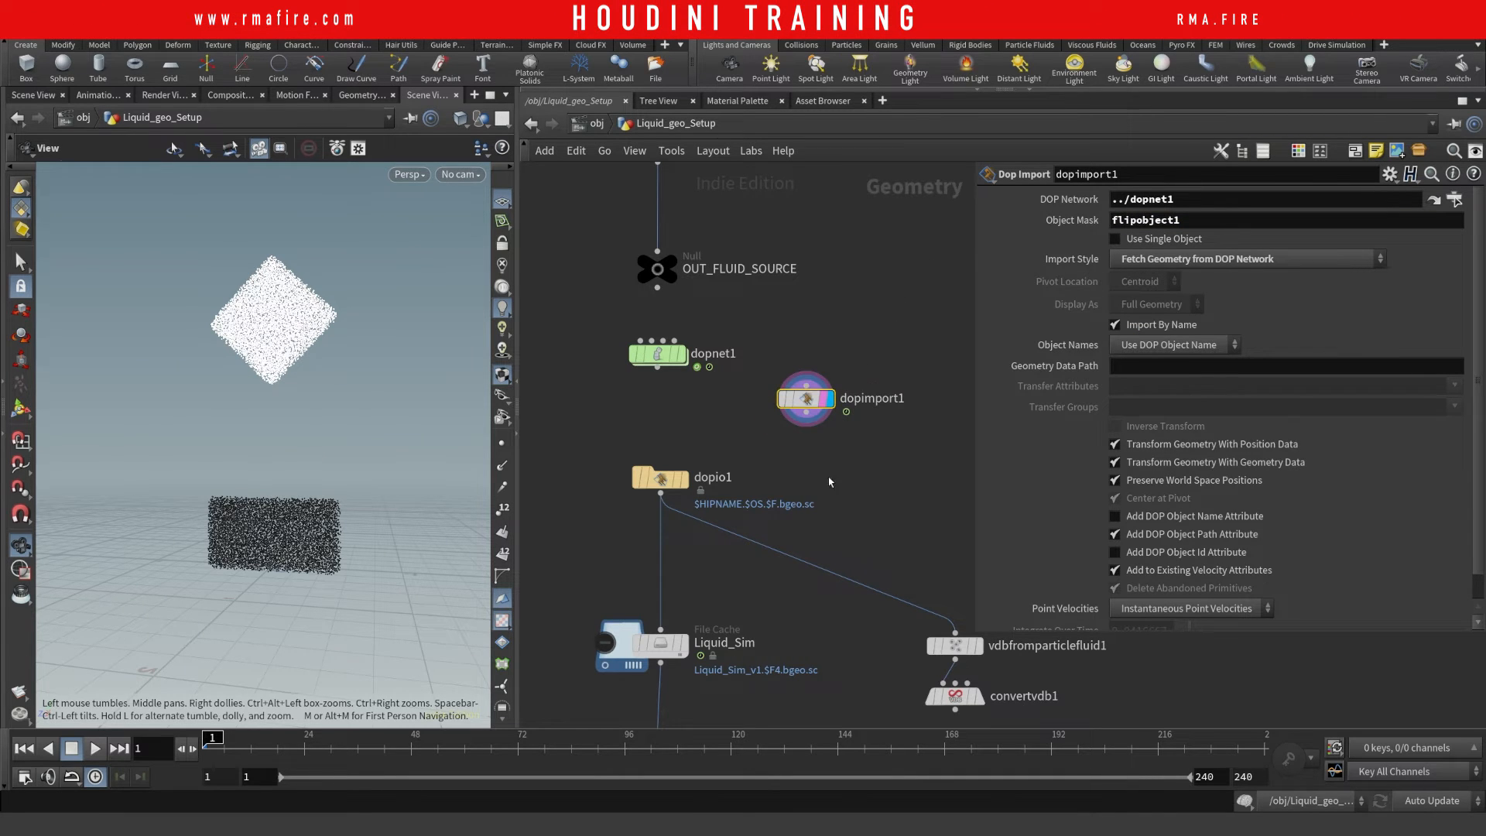
pyautogui.moveTo(836, 298); pyautogui.dragTo(856, 255, button='middle')
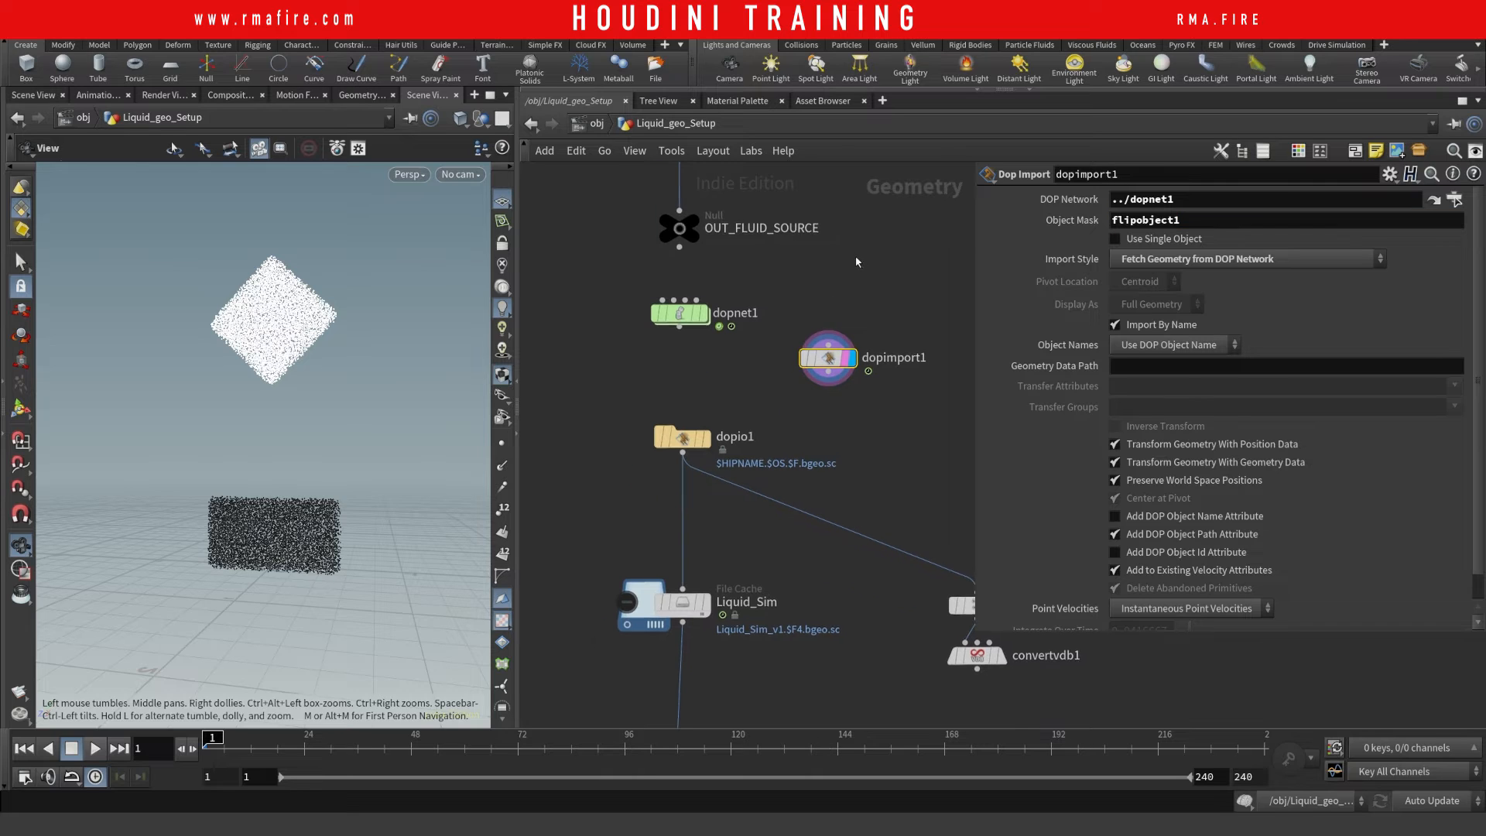
pyautogui.press('Delete')
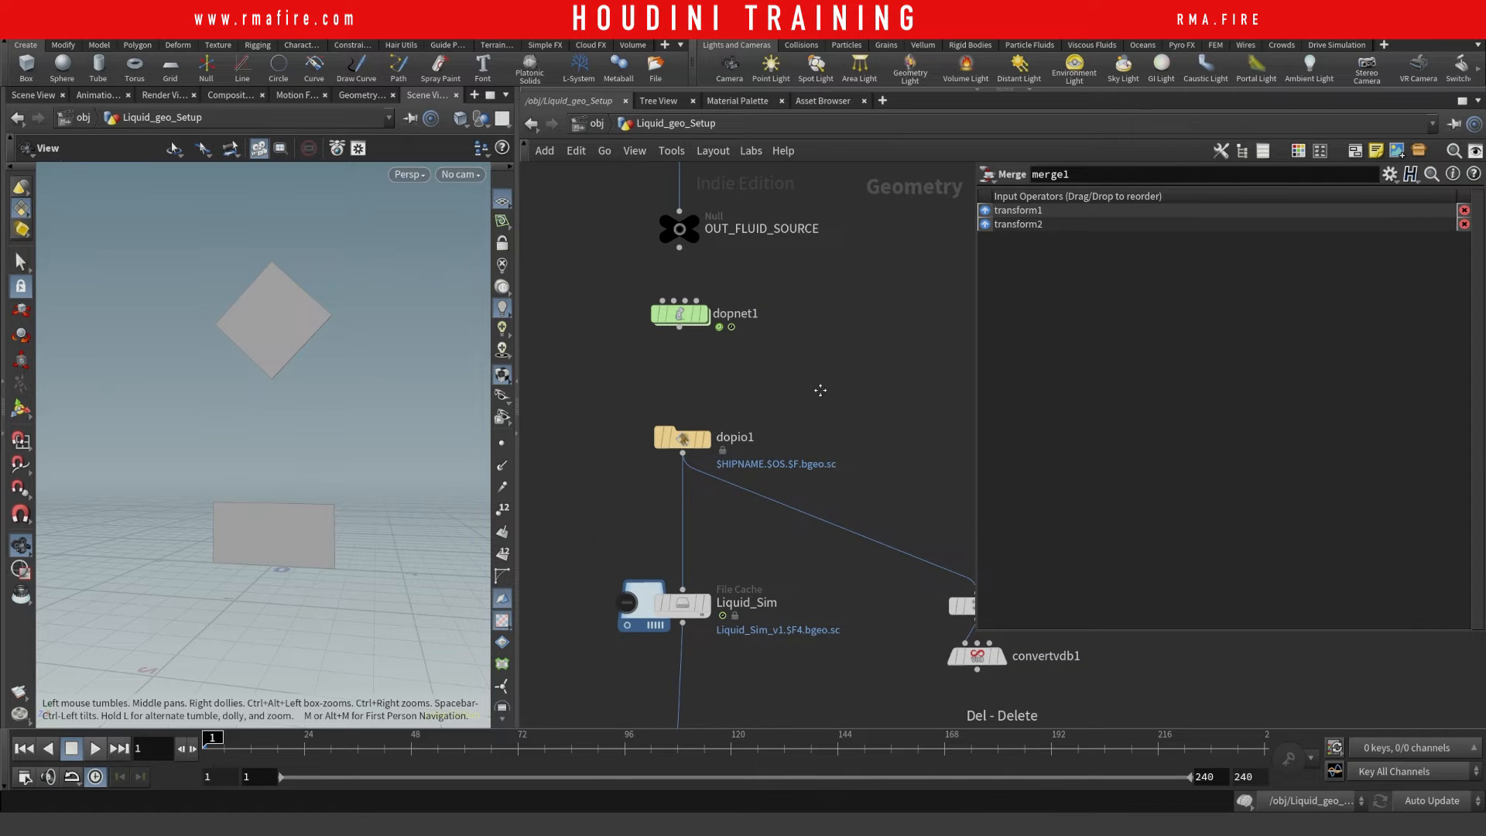
# - Move the Liquid_Sim file cache node up, closer beneath dopio1
pyautogui.press('l')
pyautogui.moveTo(659, 541); pyautogui.dragTo(633, 463)
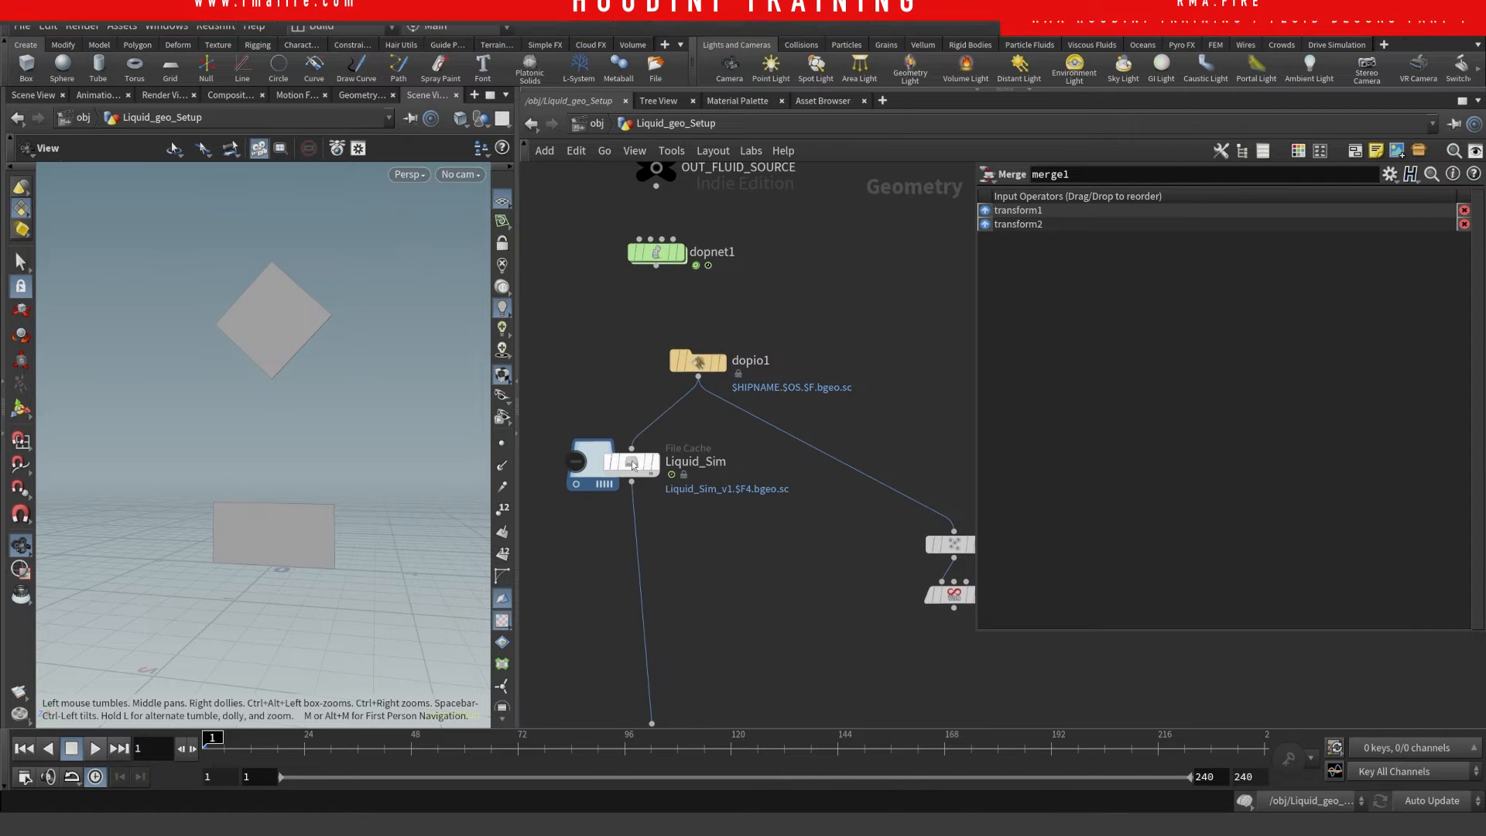
pyautogui.moveTo(702, 563); pyautogui.dragTo(681, 589, button='middle')
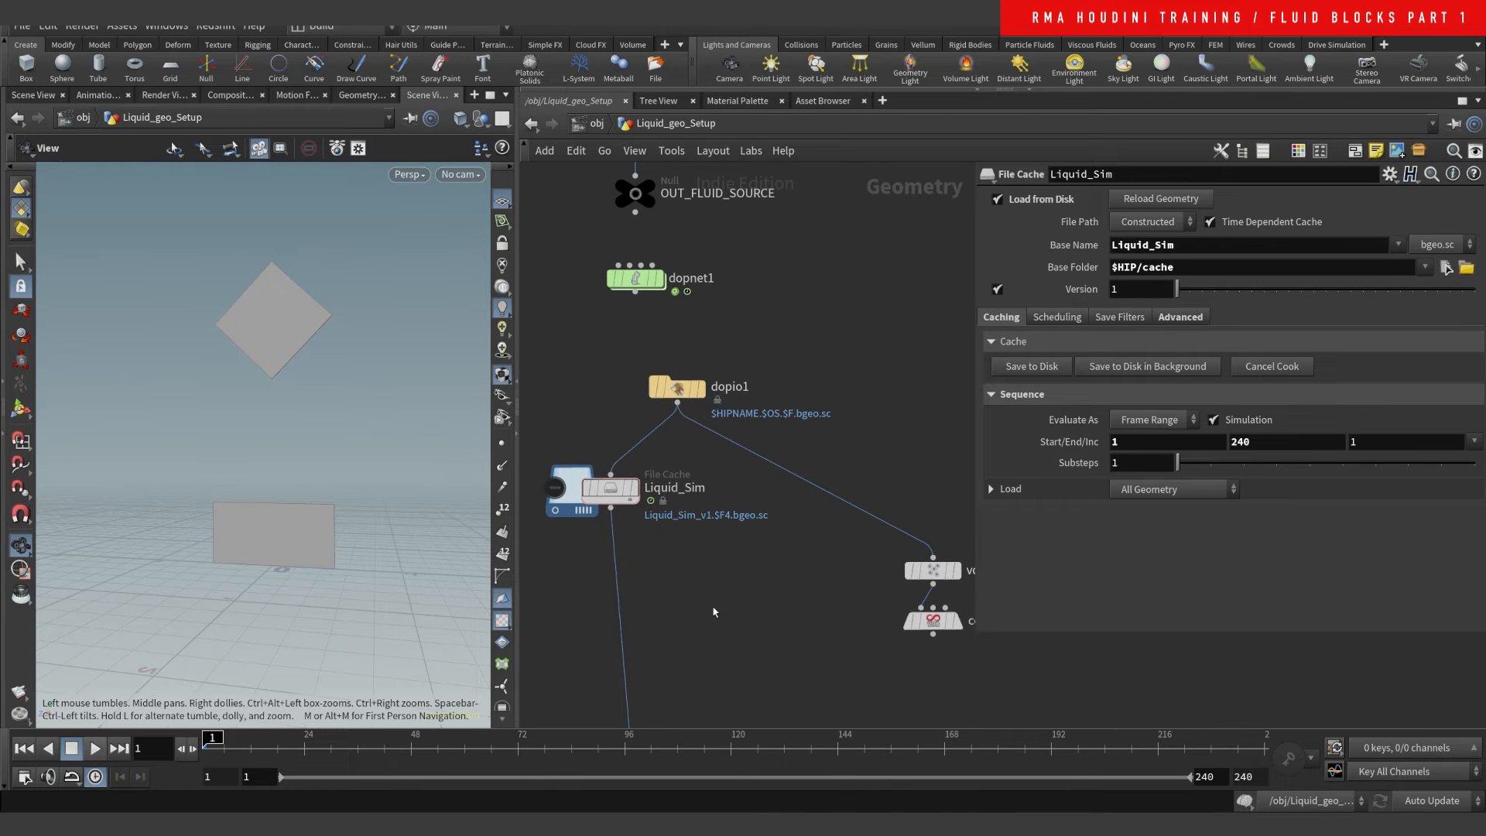
# - Add a File Cache node beside and below Liquid_Sim and connect dopio1's output to its input
pyautogui.press('Tab')
pyautogui.write('fli')
pyautogui.press('Escape')
pyautogui.press('Tab')
pyautogui.write('file')
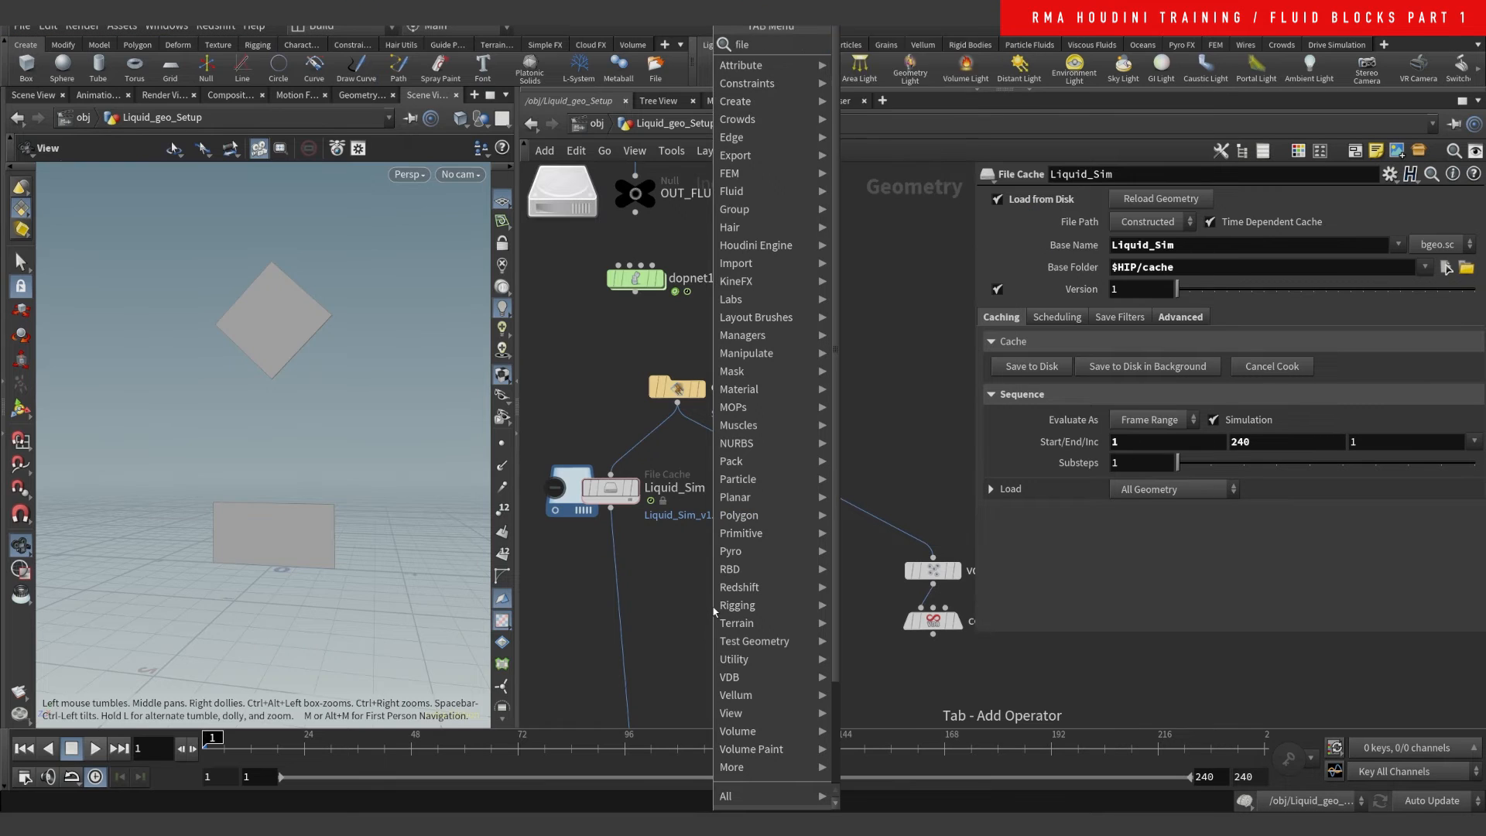
pyautogui.press('Return')
pyautogui.click(713, 607)
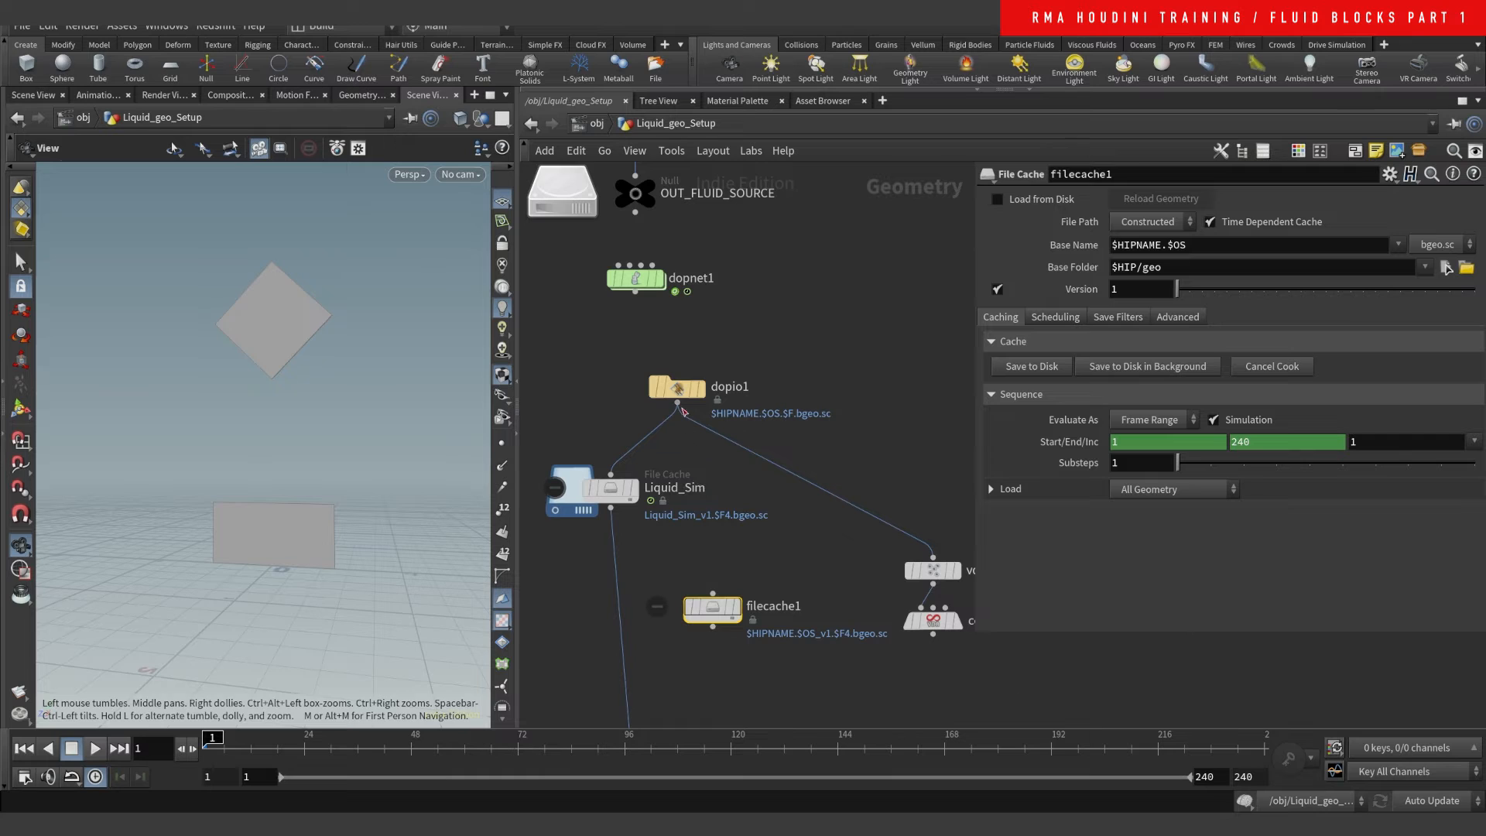
pyautogui.moveTo(680, 405); pyautogui.dragTo(715, 586)
pyautogui.click(791, 582)
pyautogui.moveTo(807, 583); pyautogui.dragTo(624, 583)
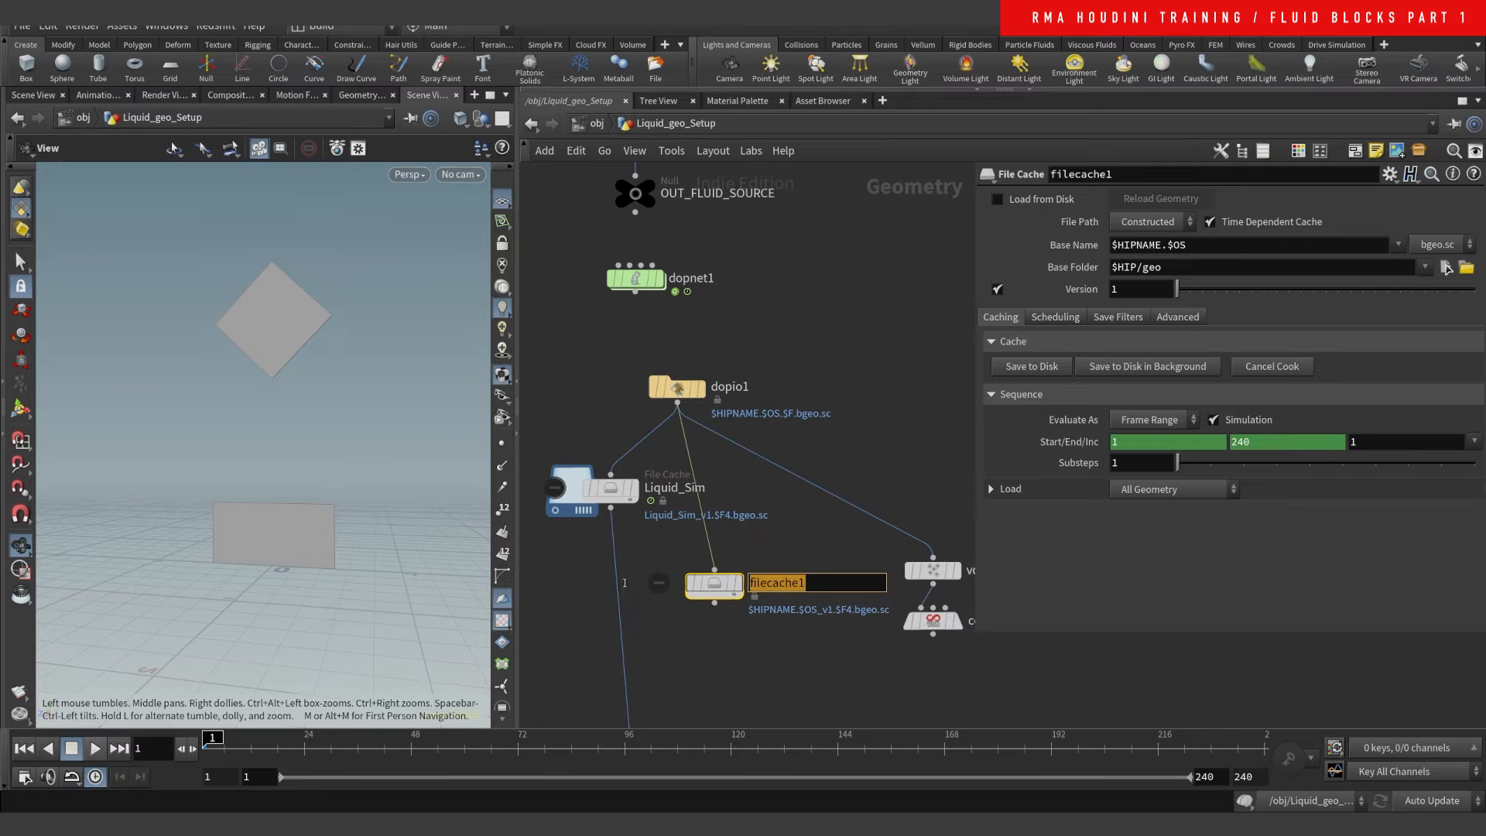
pyautogui.click(790, 547)
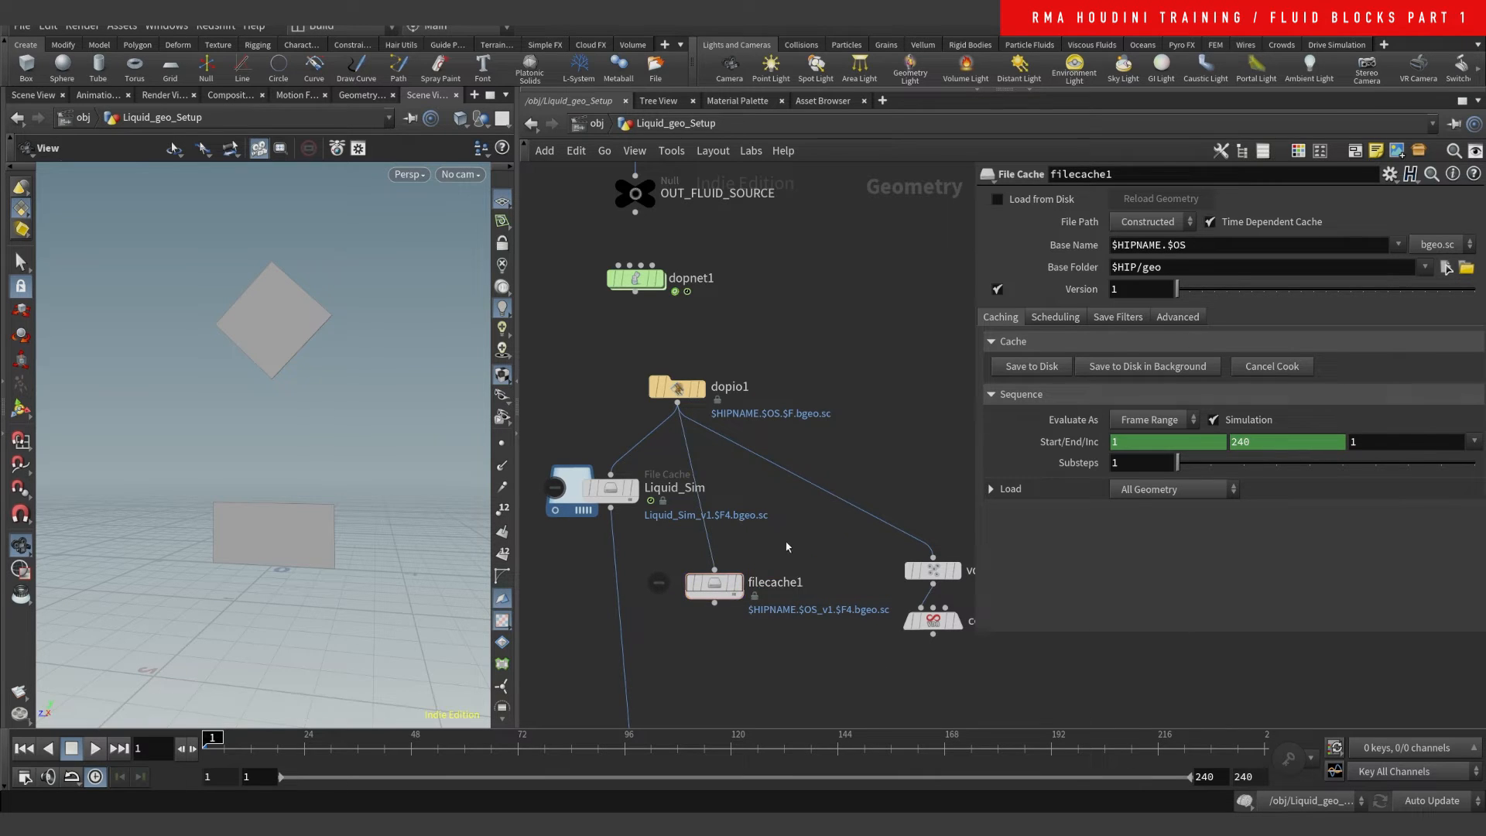
pyautogui.moveTo(715, 570); pyautogui.dragTo(692, 636)
pyautogui.click(678, 404)
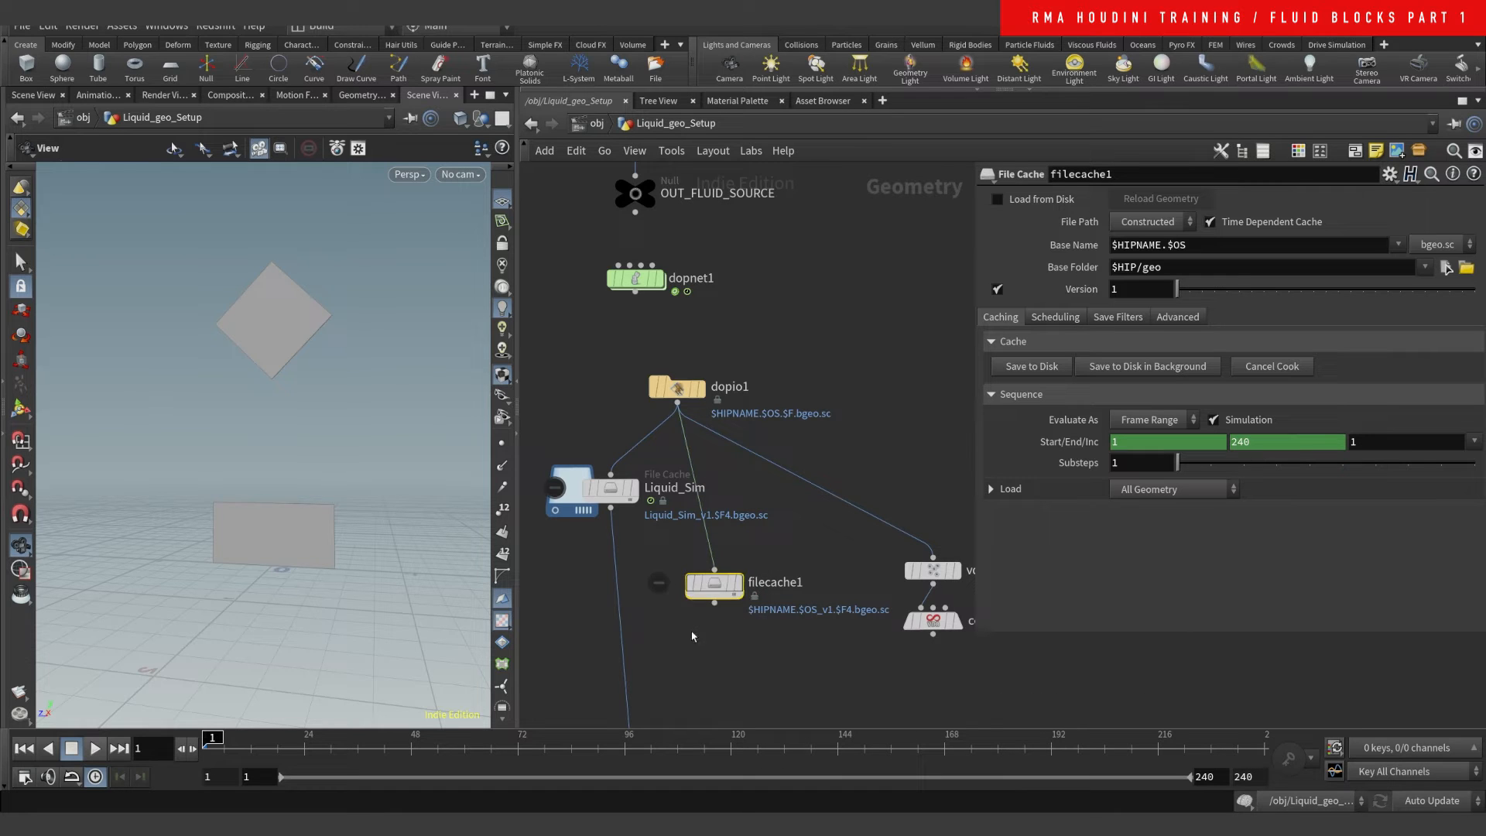
# - Examine the Base Name and Base Folder settings of the Liquid_Sim file cache
pyautogui.moveTo(1212, 239); pyautogui.dragTo(1176, 267)
pyautogui.click(1112, 267)
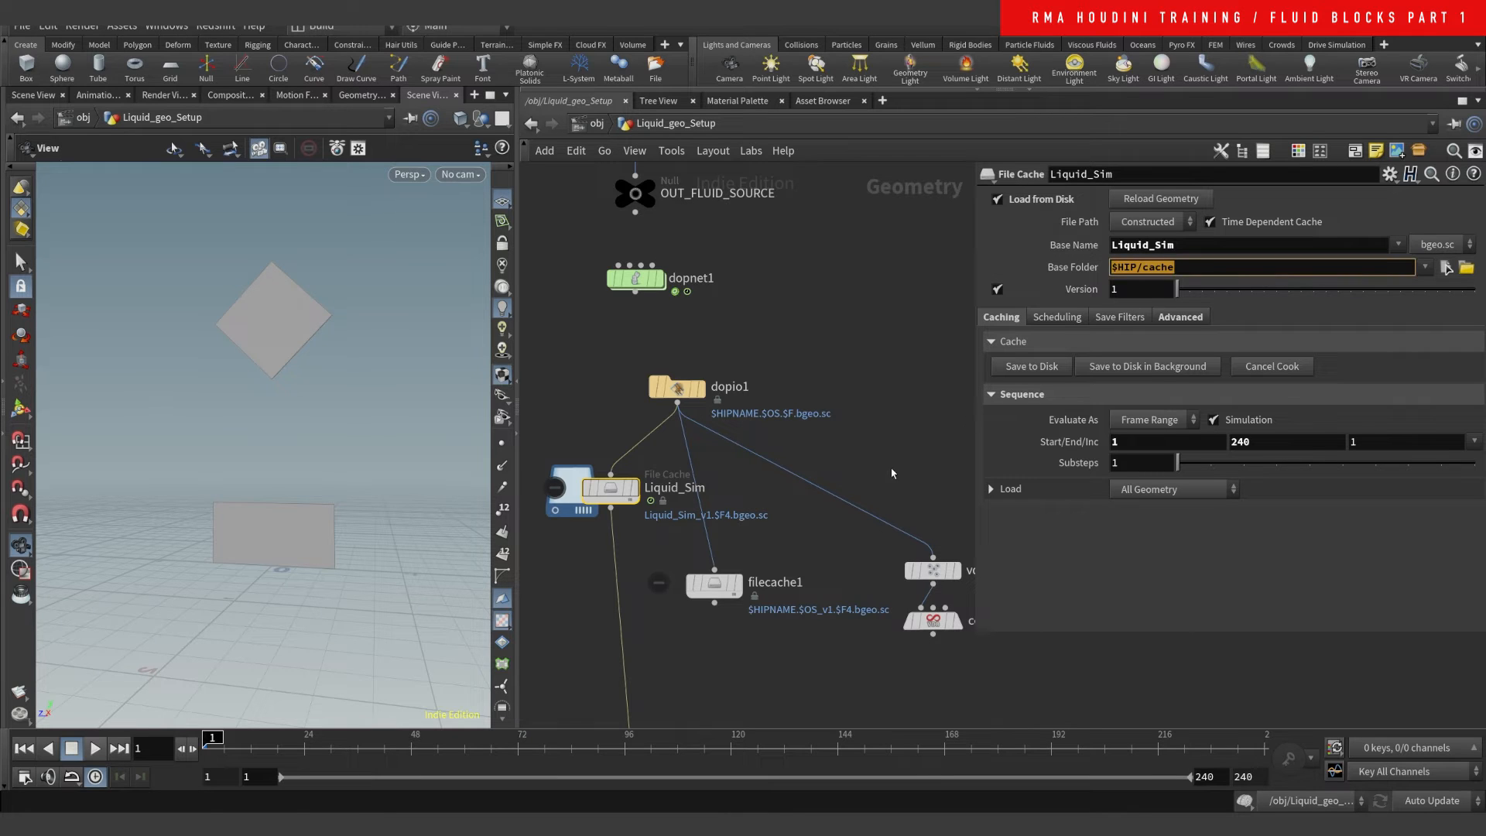
pyautogui.click(1188, 245)
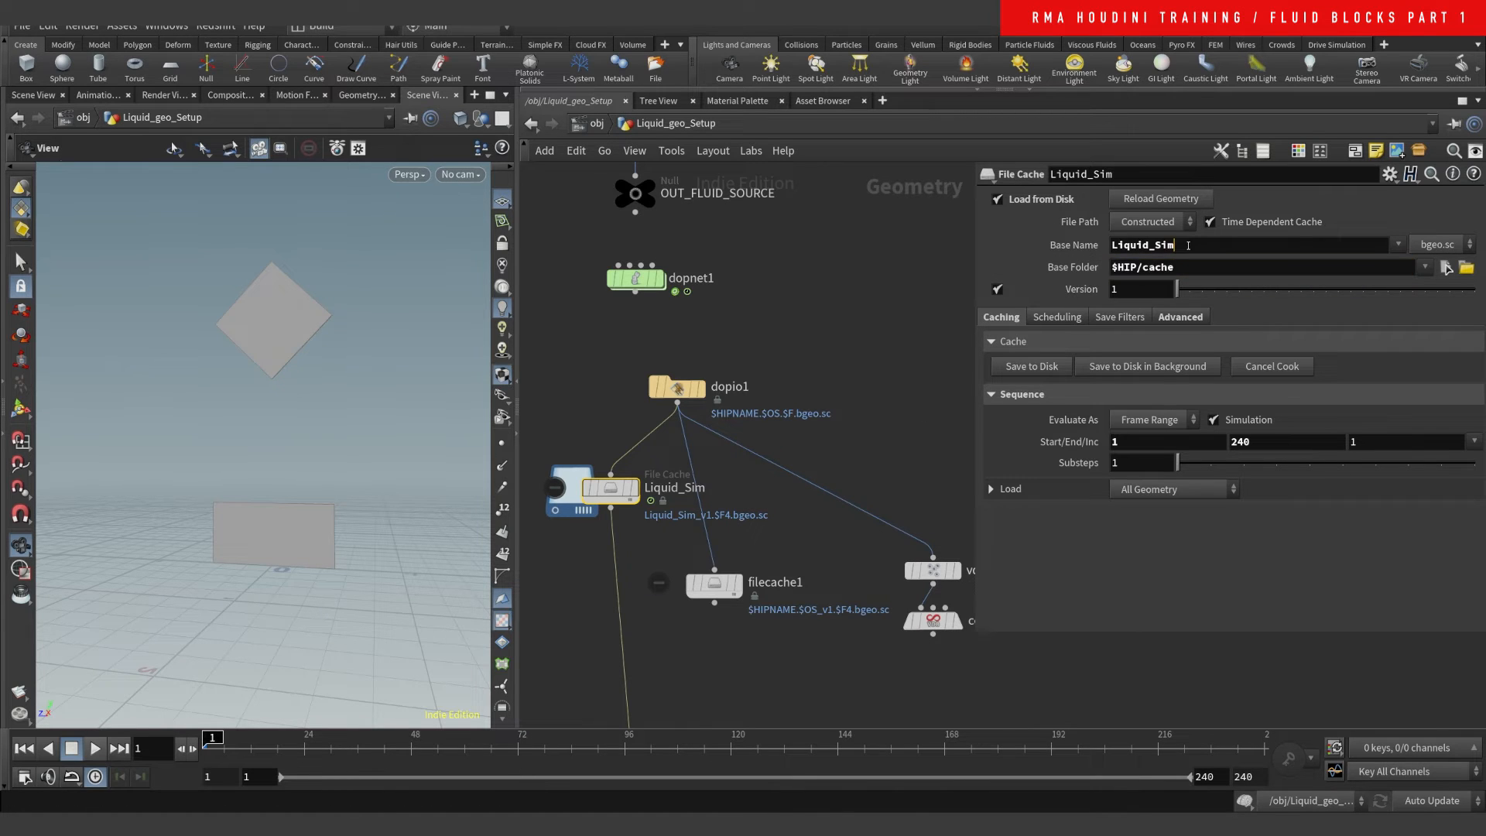
pyautogui.moveTo(1183, 244); pyautogui.dragTo(1072, 244)
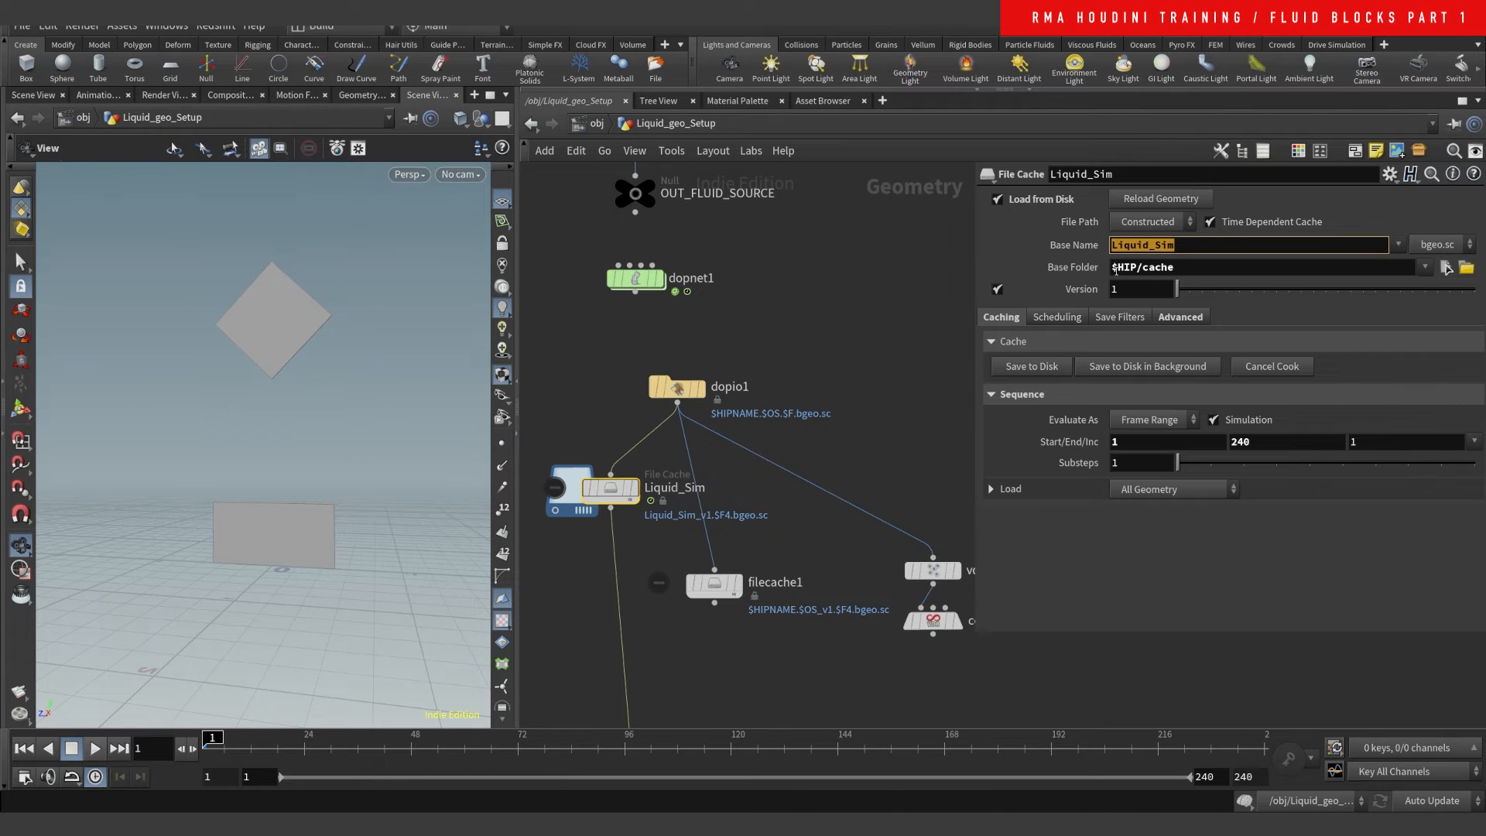
pyautogui.doubleClick(1144, 268)
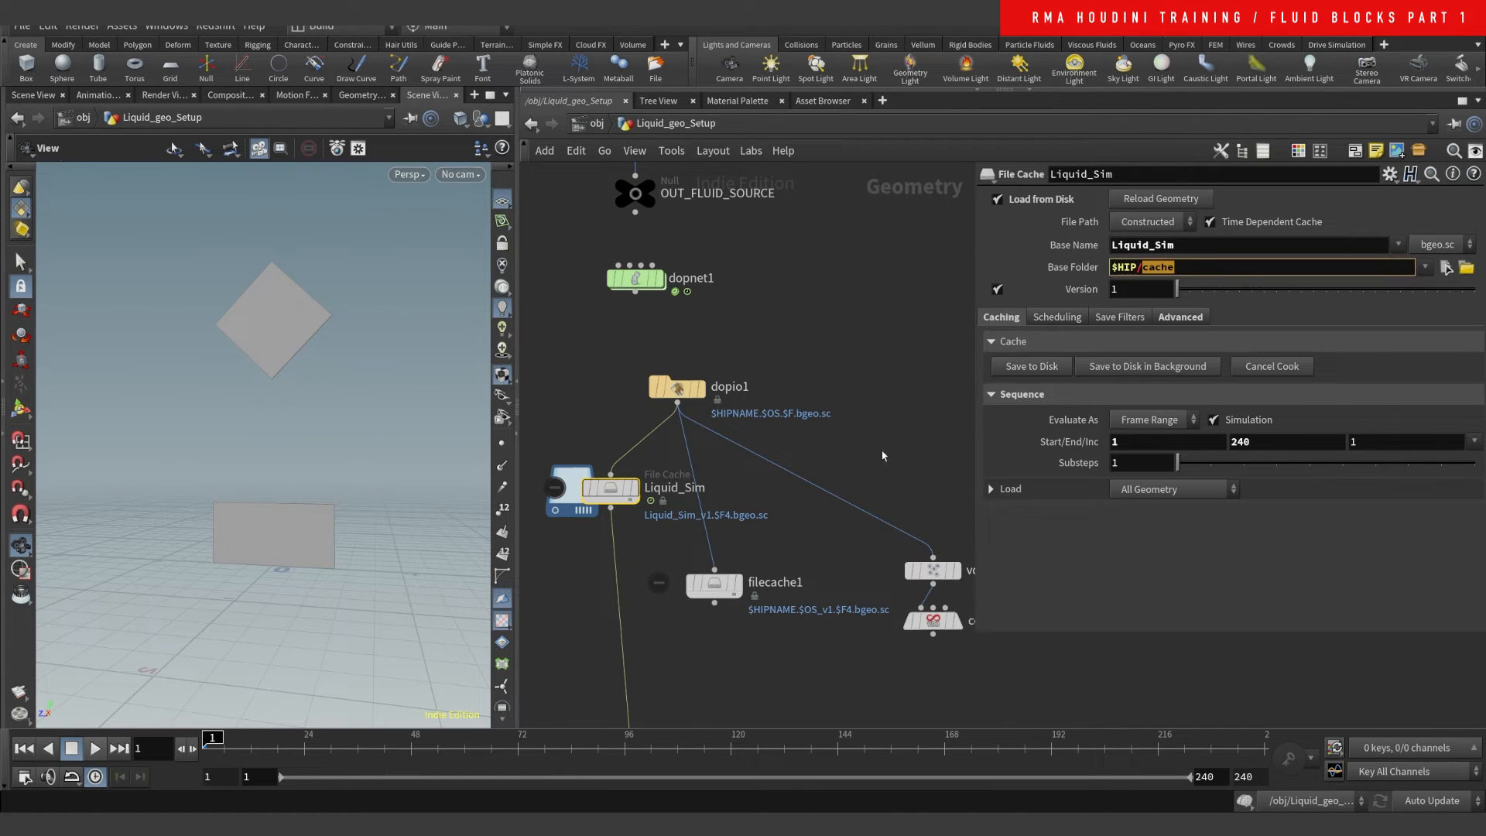
pyautogui.click(867, 331)
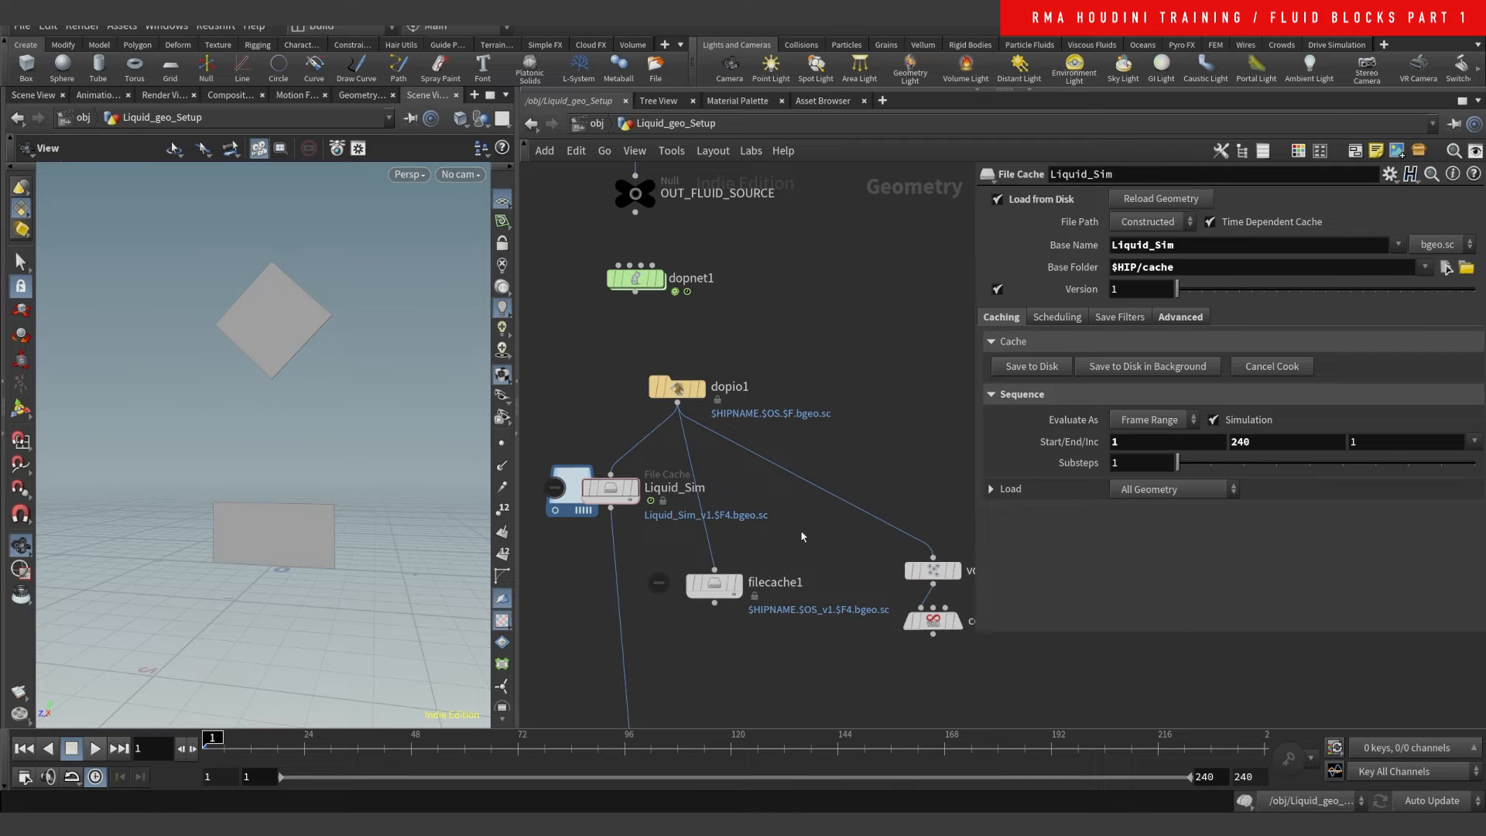
# - Rename the filecache1 node as liquid
pyautogui.click(778, 582)
pyautogui.doubleClick(793, 583)
pyautogui.moveTo(812, 584); pyautogui.dragTo(532, 536)
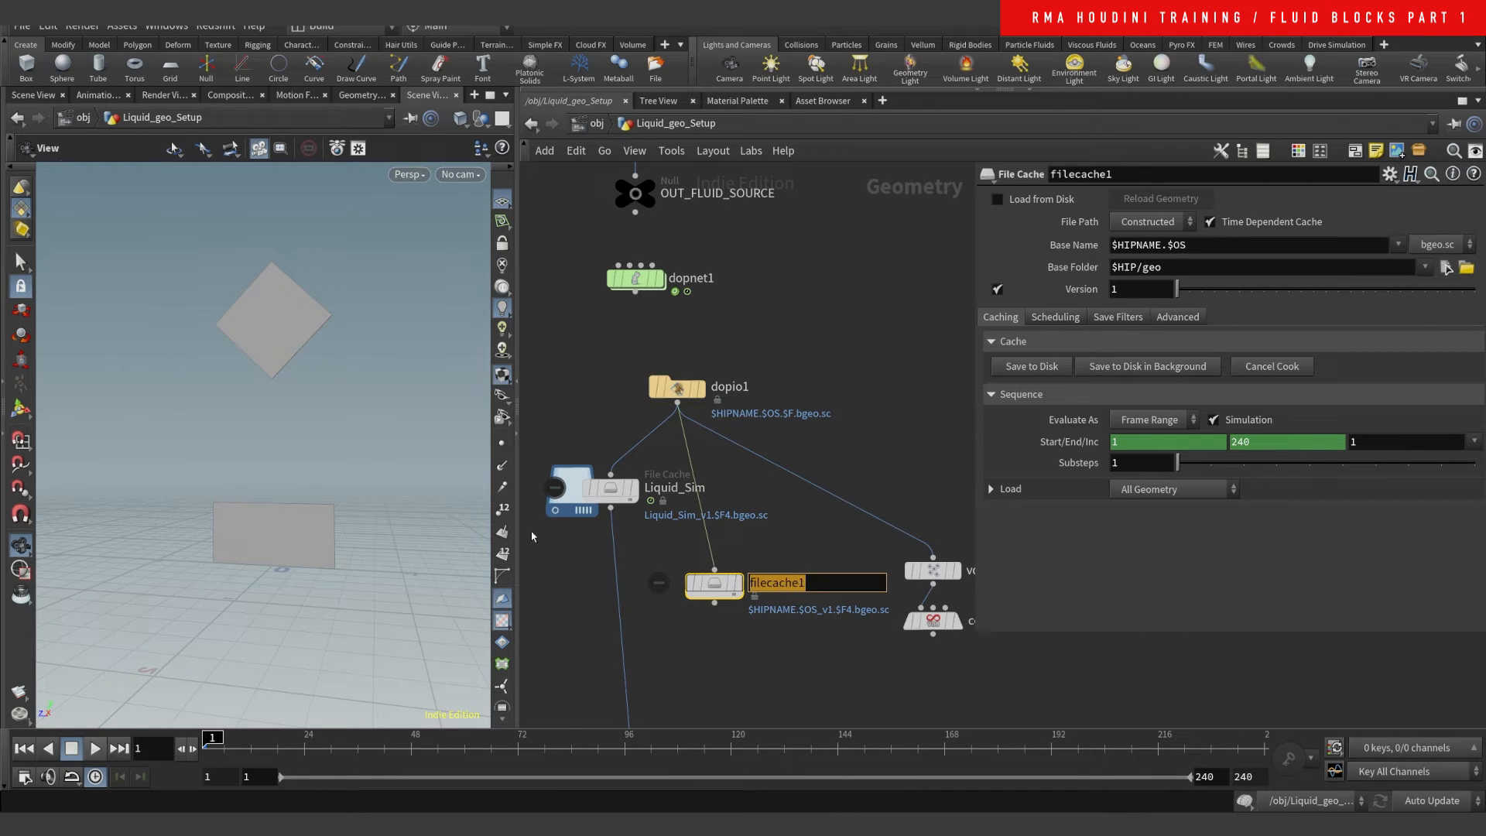
pyautogui.write('liquid')
pyautogui.press('Return')
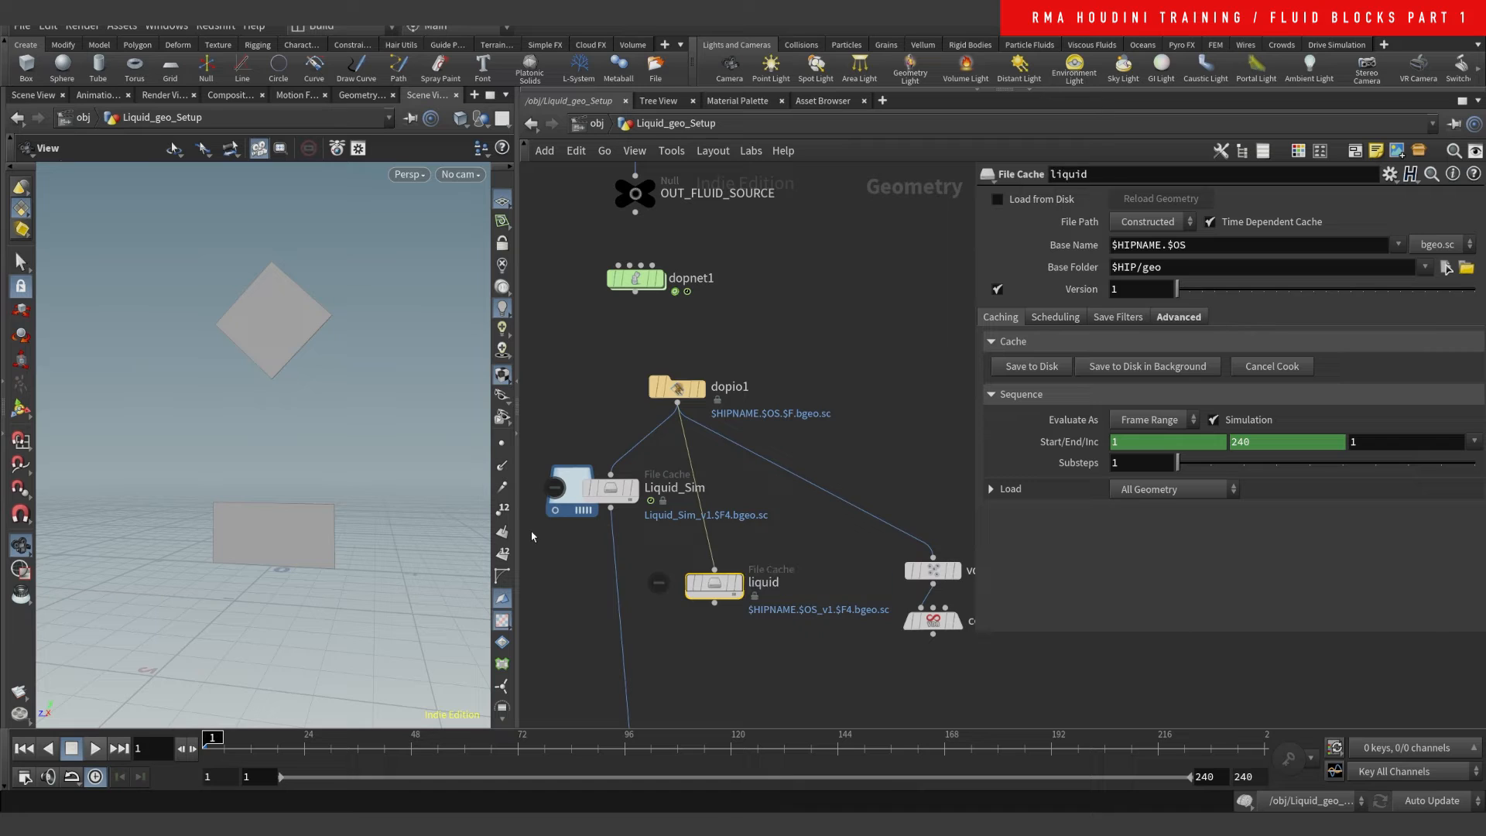
# - Set the liquid node's File Path to Explicit and its Geometry File to $HIP/geo/$OS/$OS.$F.bgeo.sc
pyautogui.click(1148, 221)
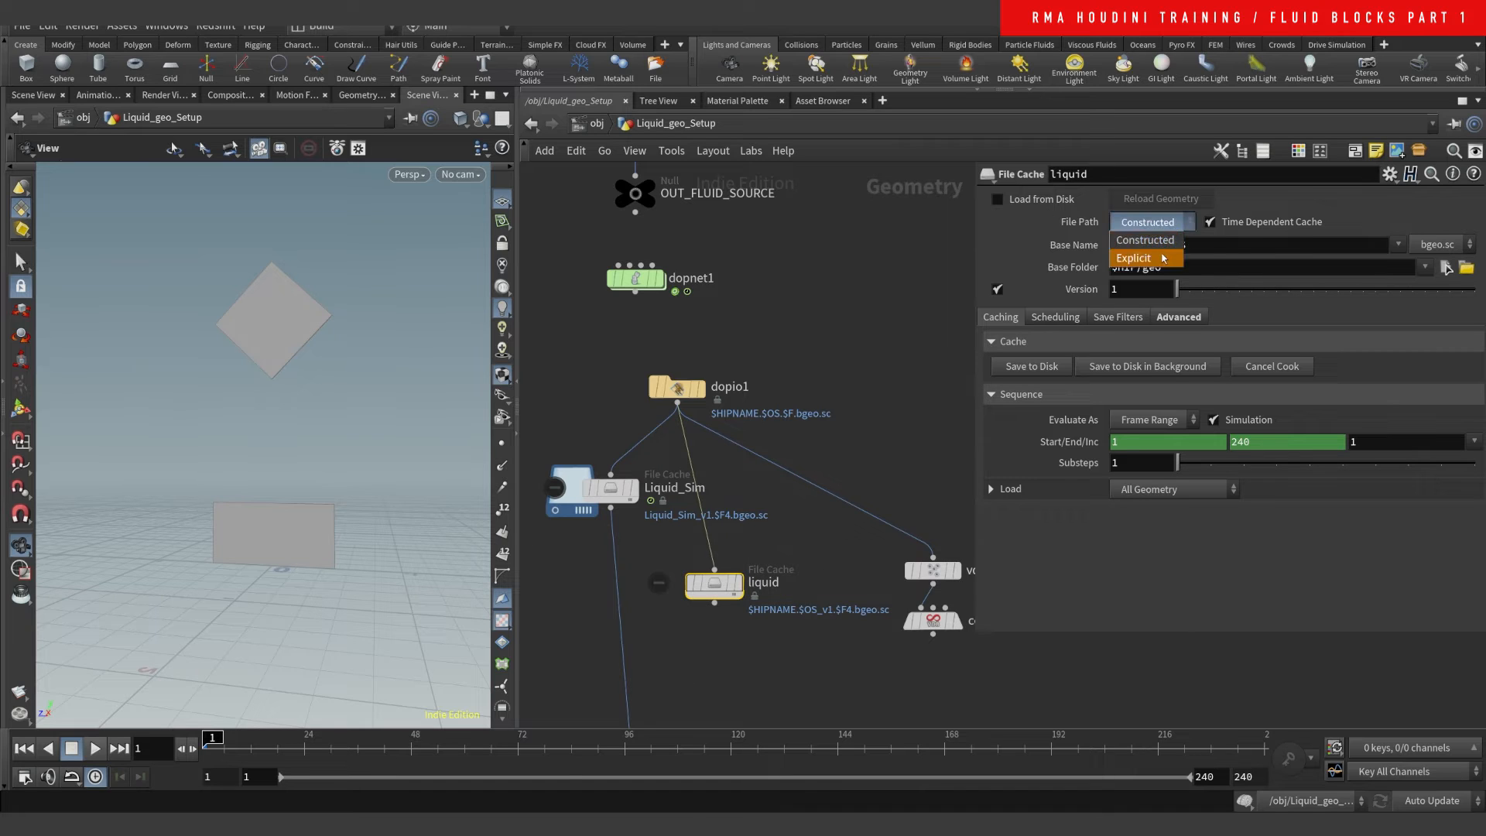
pyautogui.click(1145, 246)
pyautogui.moveTo(1167, 245); pyautogui.dragTo(1311, 245)
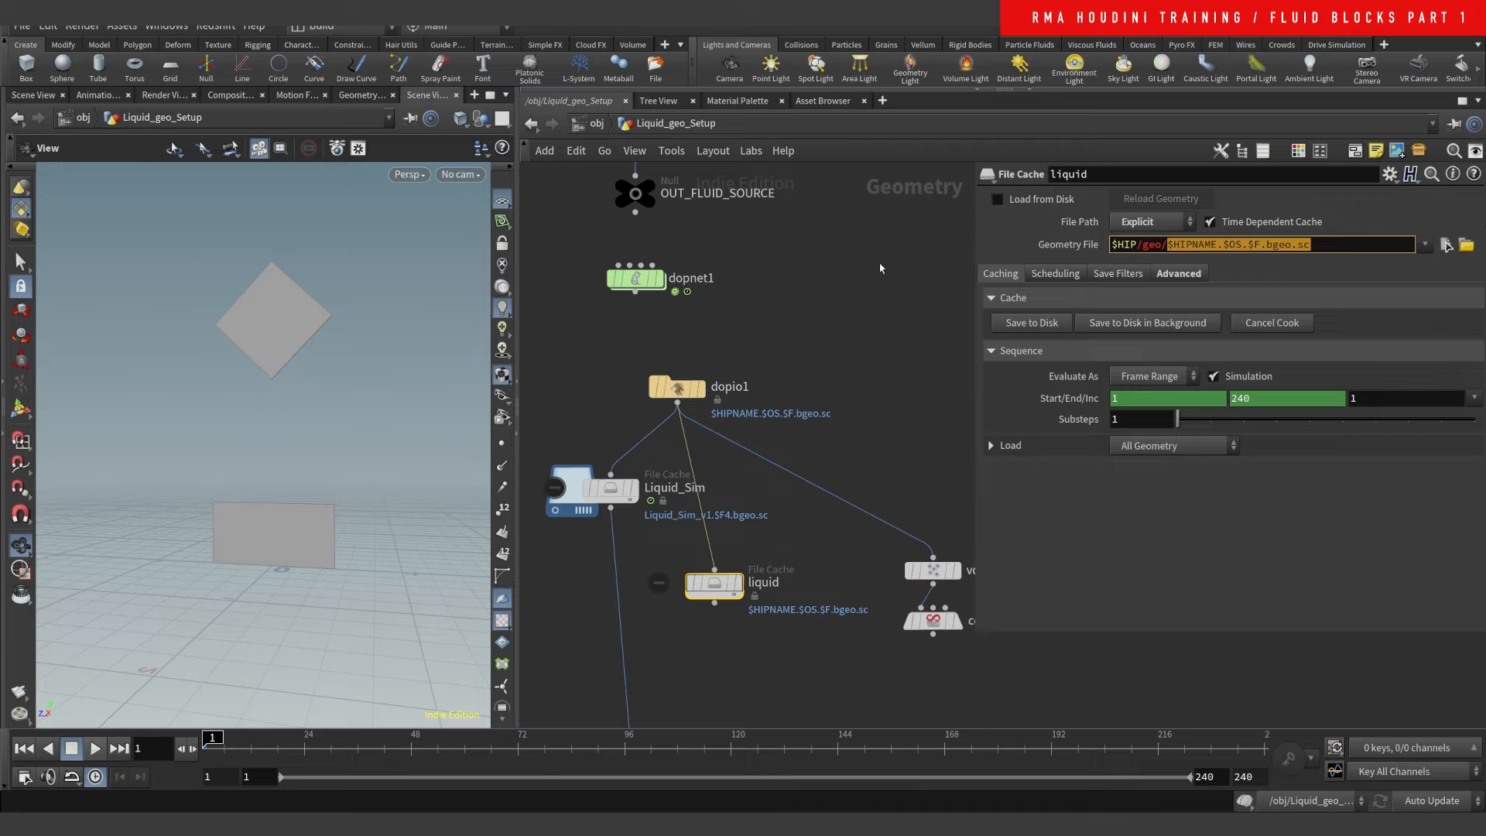
pyautogui.moveTo(1173, 245); pyautogui.dragTo(1311, 244)
pyautogui.write('os/')
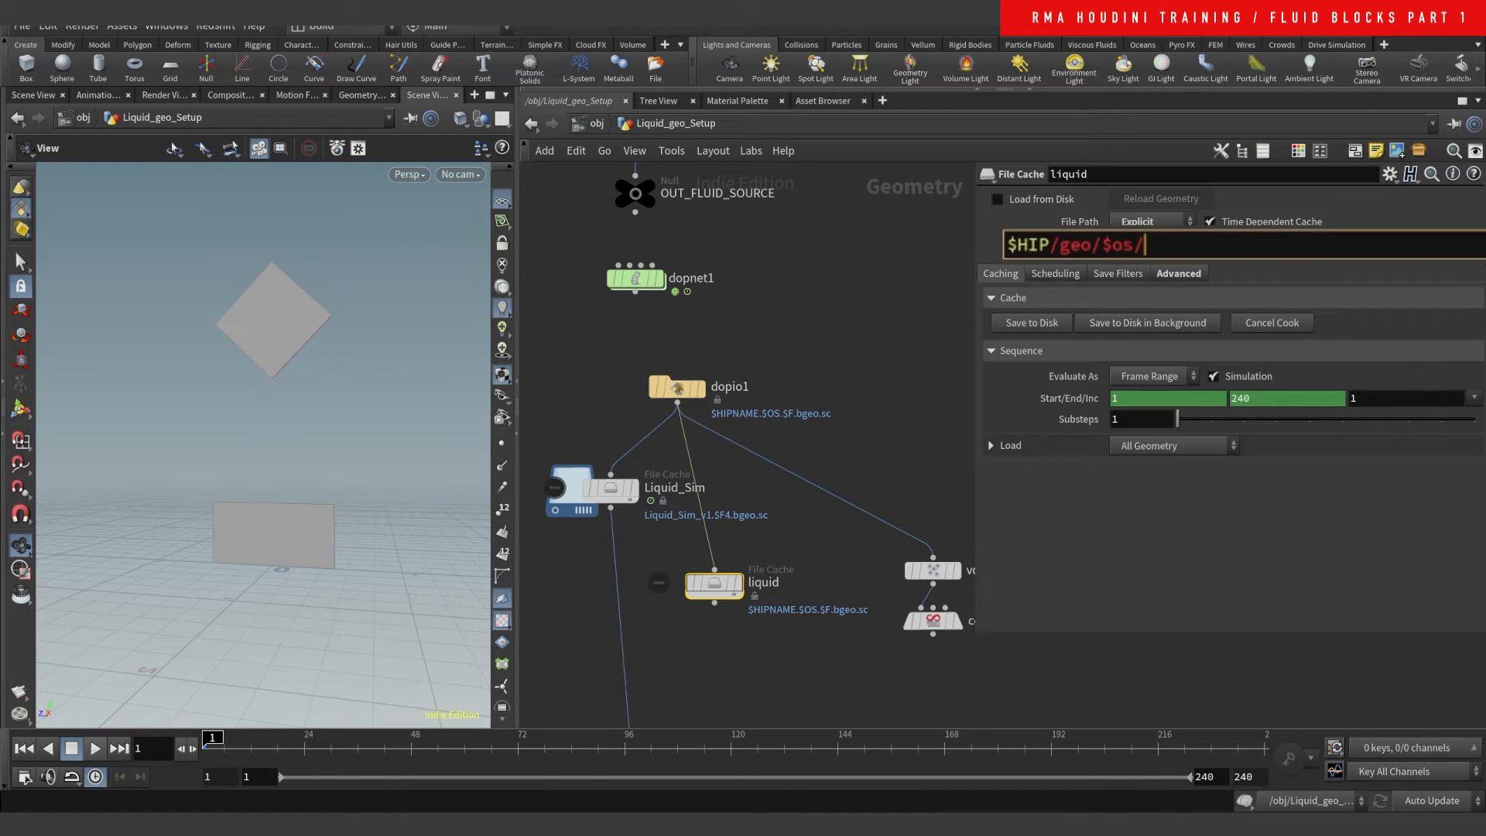
pyautogui.press('BackSpace')
pyautogui.press('BackSpace')
pyautogui.write('OS/$OS.$F.')
pyautogui.hotkey('shift', 'Left')
pyautogui.hotkey('shift', 'Left')
pyautogui.hotkey('shift', 'Left')
pyautogui.hotkey('shift', 'Left')
pyautogui.hotkey('shift', 'Left')
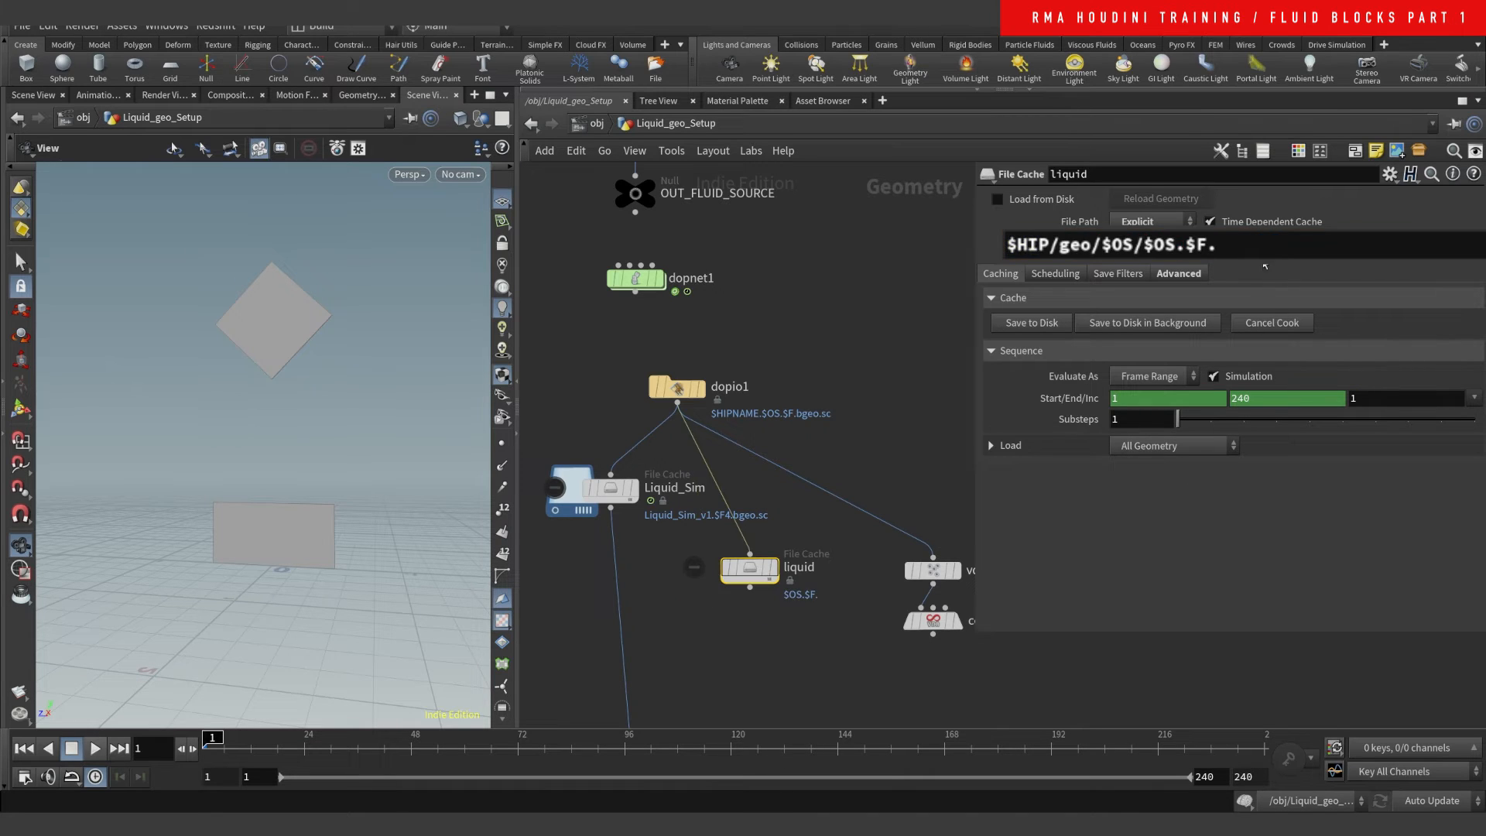
pyautogui.click(1260, 244)
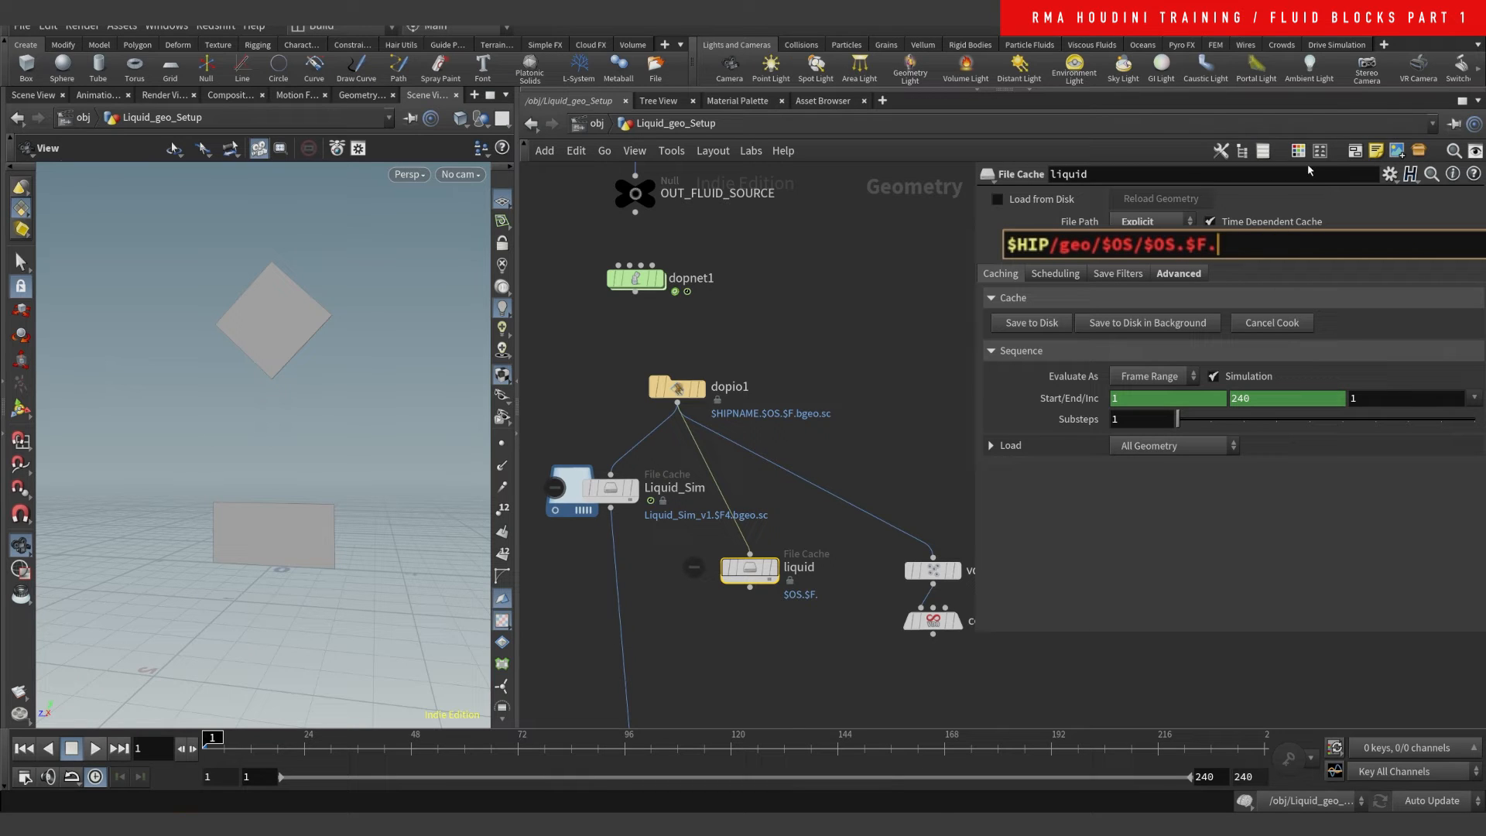
pyautogui.write('bgeo.sc')
pyautogui.press('Return')
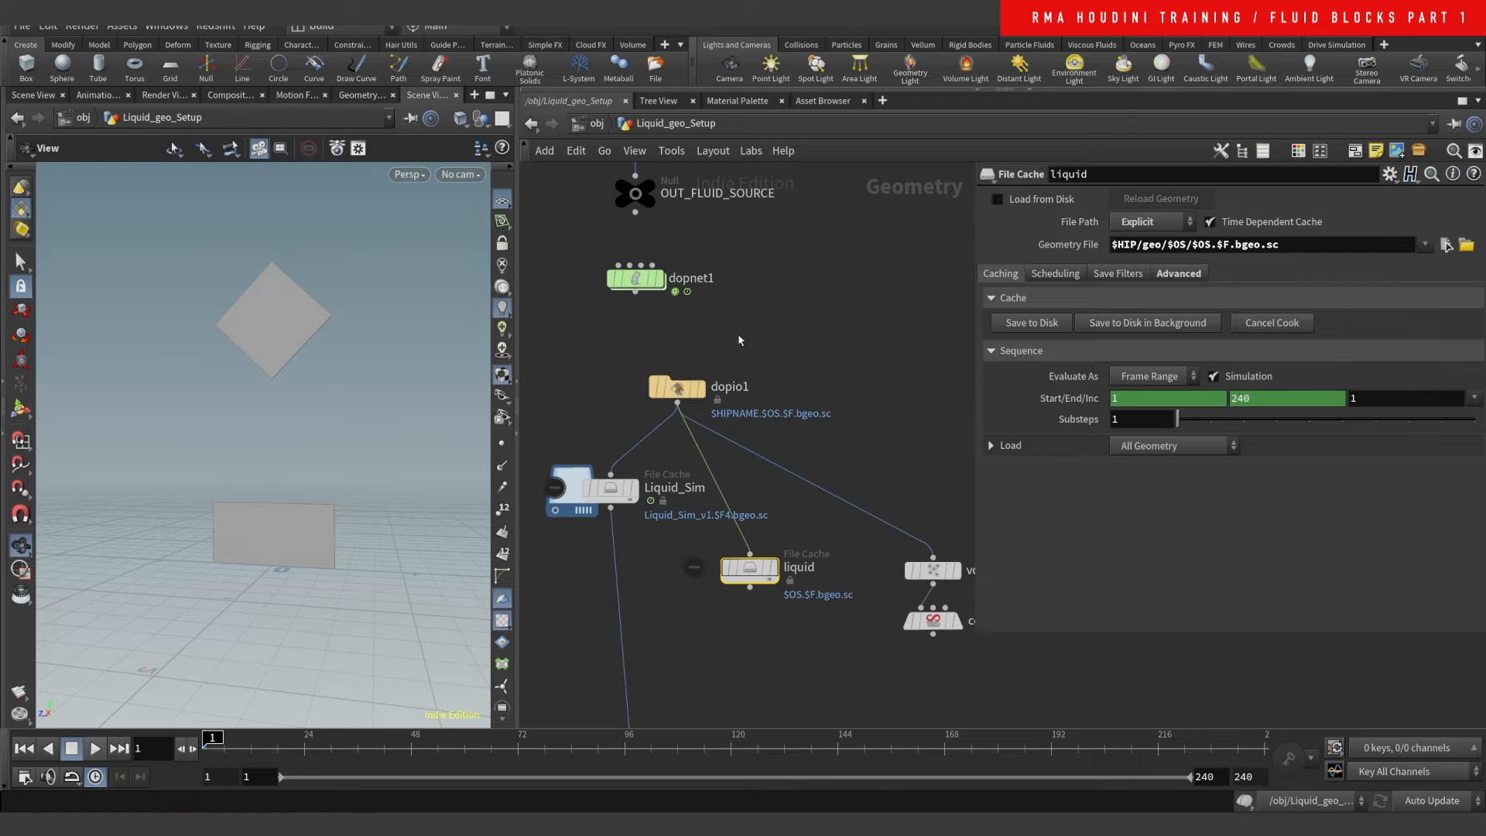
# - Capture the liquid node's parameters in Snipping Tool, mark up the parts of the Geometry File path, and discard the snip
pyautogui.click(277, 127)
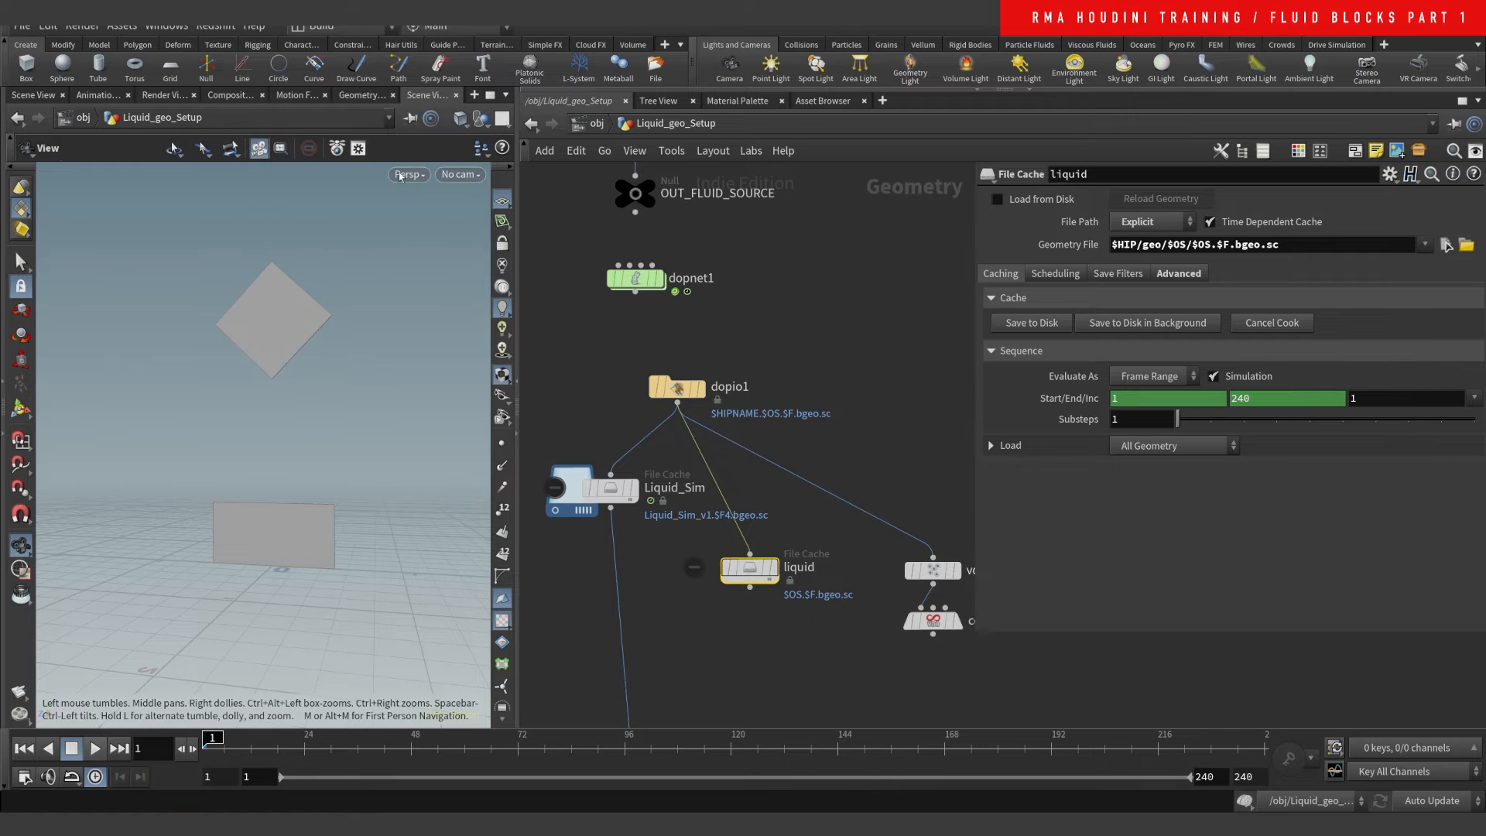
pyautogui.moveTo(755, 137); pyautogui.dragTo(1485, 538)
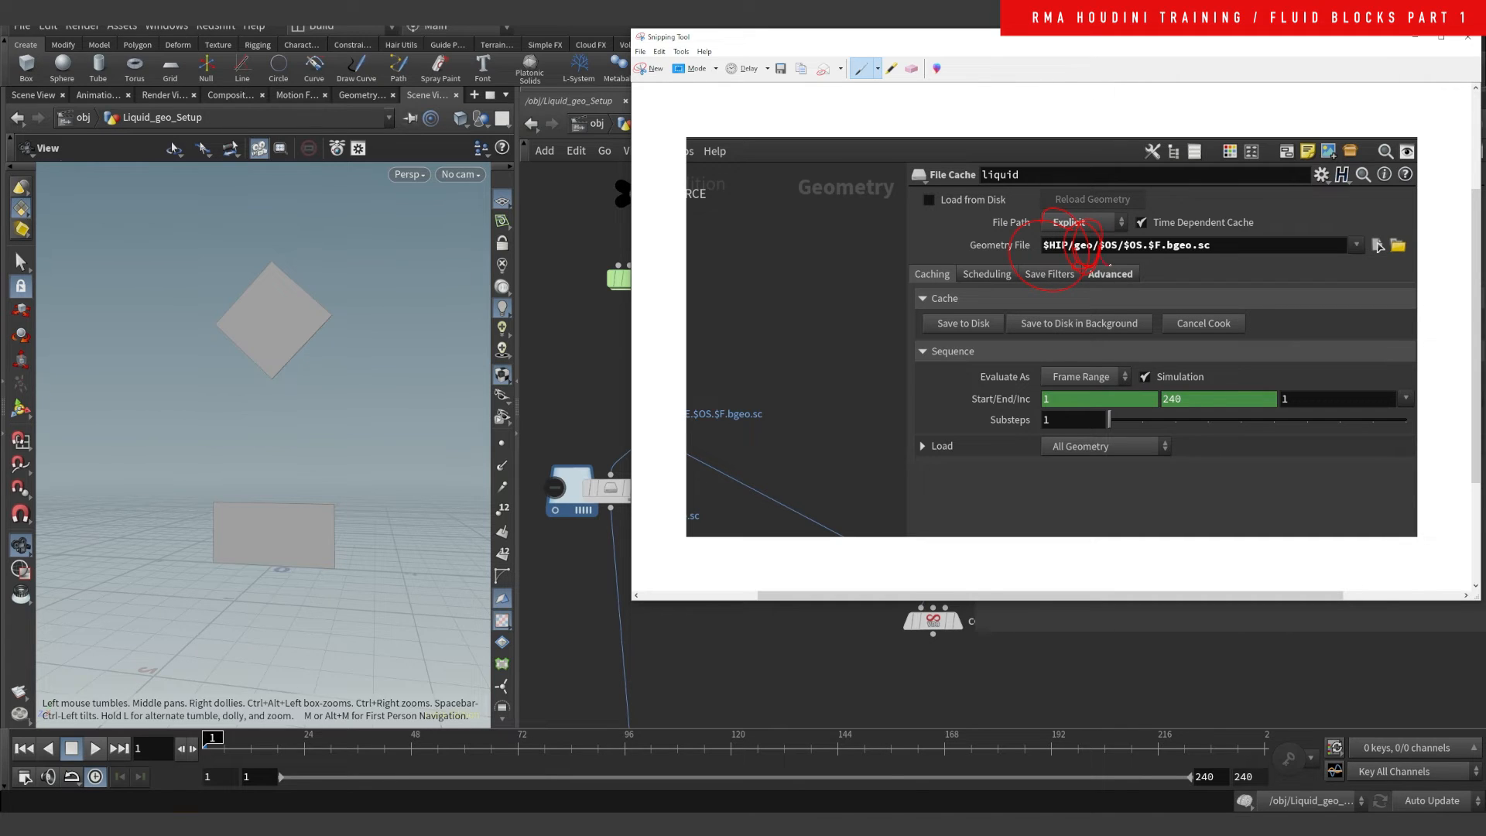
pyautogui.moveTo(1284, 42); pyautogui.dragTo(1136, 164)
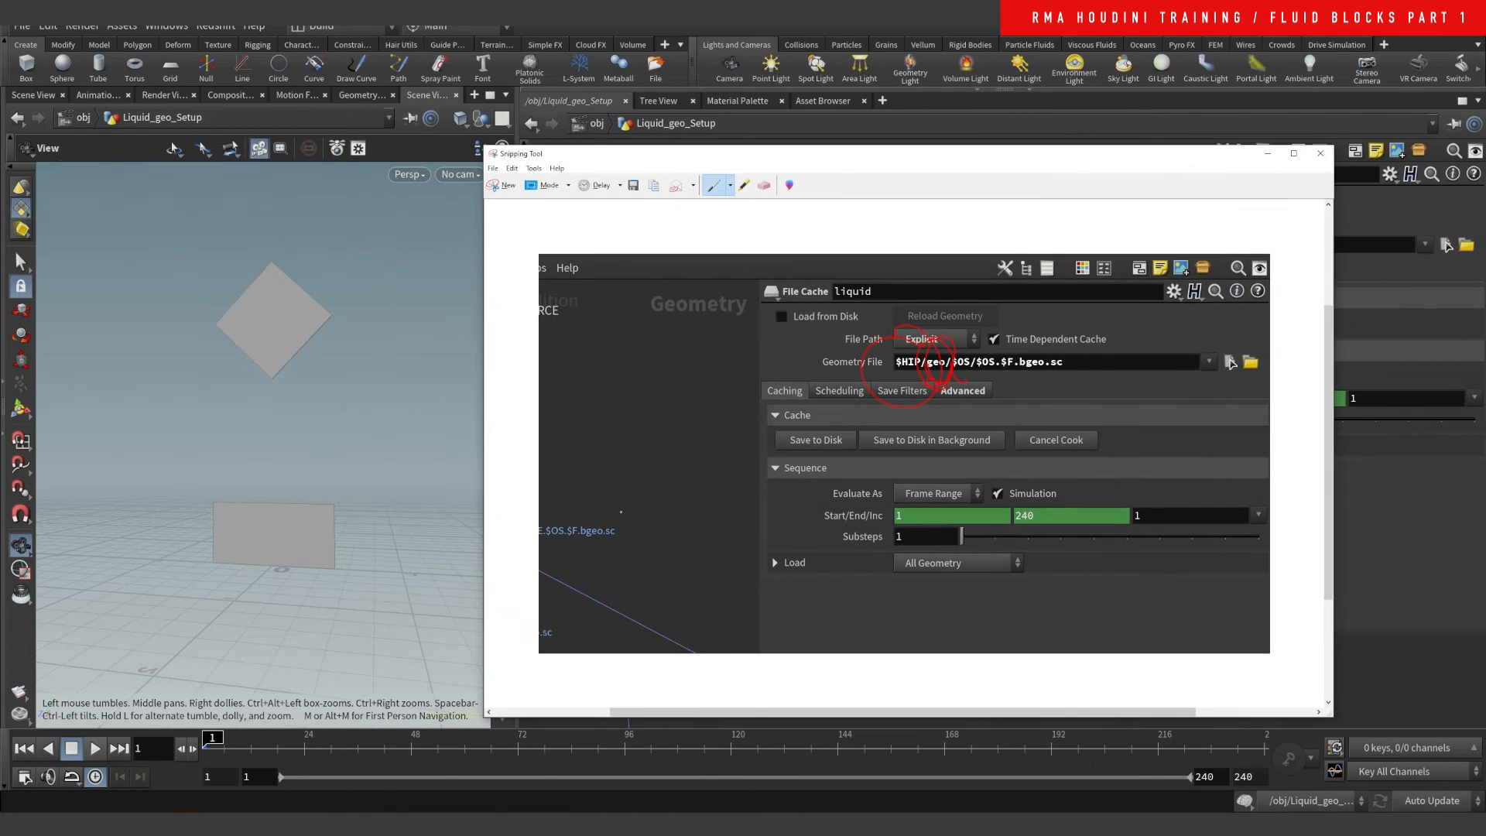
pyautogui.moveTo(631, 505)
pyautogui.mouseDown()
pyautogui.moveTo(508, 520)
pyautogui.moveTo(641, 544)
pyautogui.mouseUp()
pyautogui.click(1321, 153)
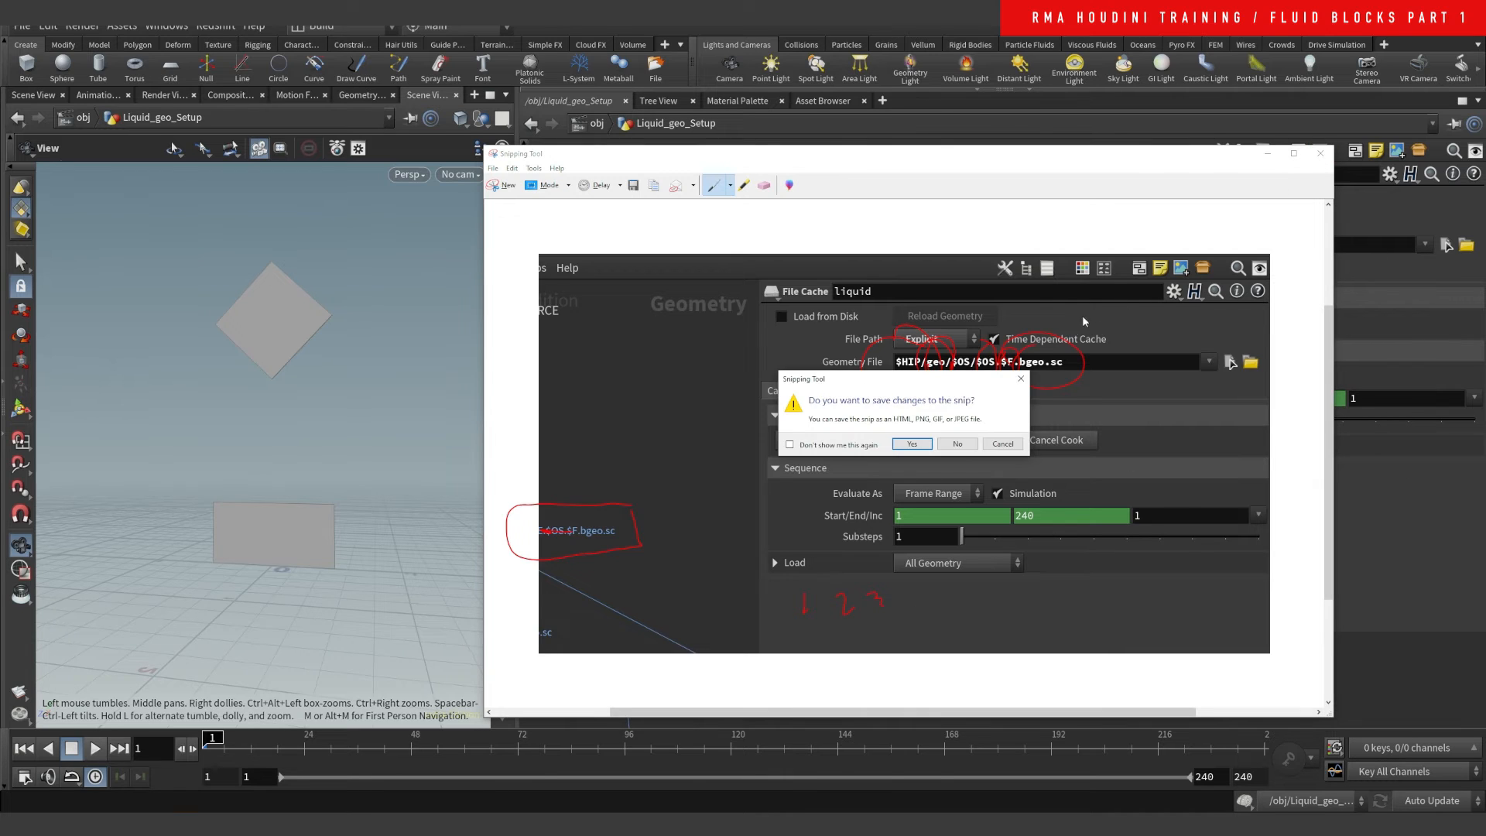
pyautogui.click(958, 446)
# - Rename the liquid file cache node as dadfadfadsf to demonstrate the $OS variable in its path
pyautogui.moveTo(802, 439); pyautogui.dragTo(847, 381, button='middle')
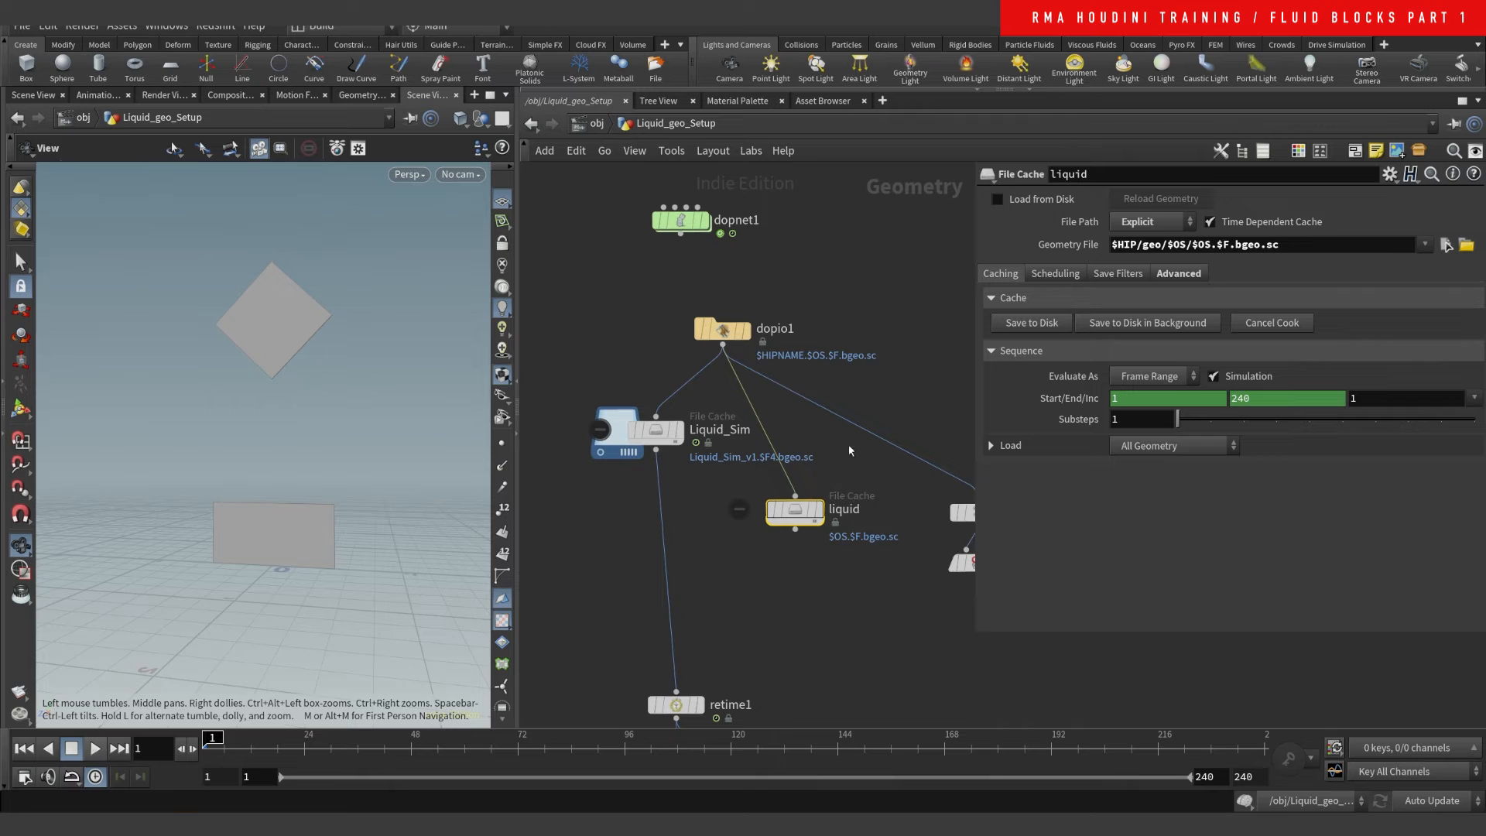
pyautogui.moveTo(1234, 246); pyautogui.dragTo(1340, 242)
pyautogui.click(907, 362)
pyautogui.click(852, 514)
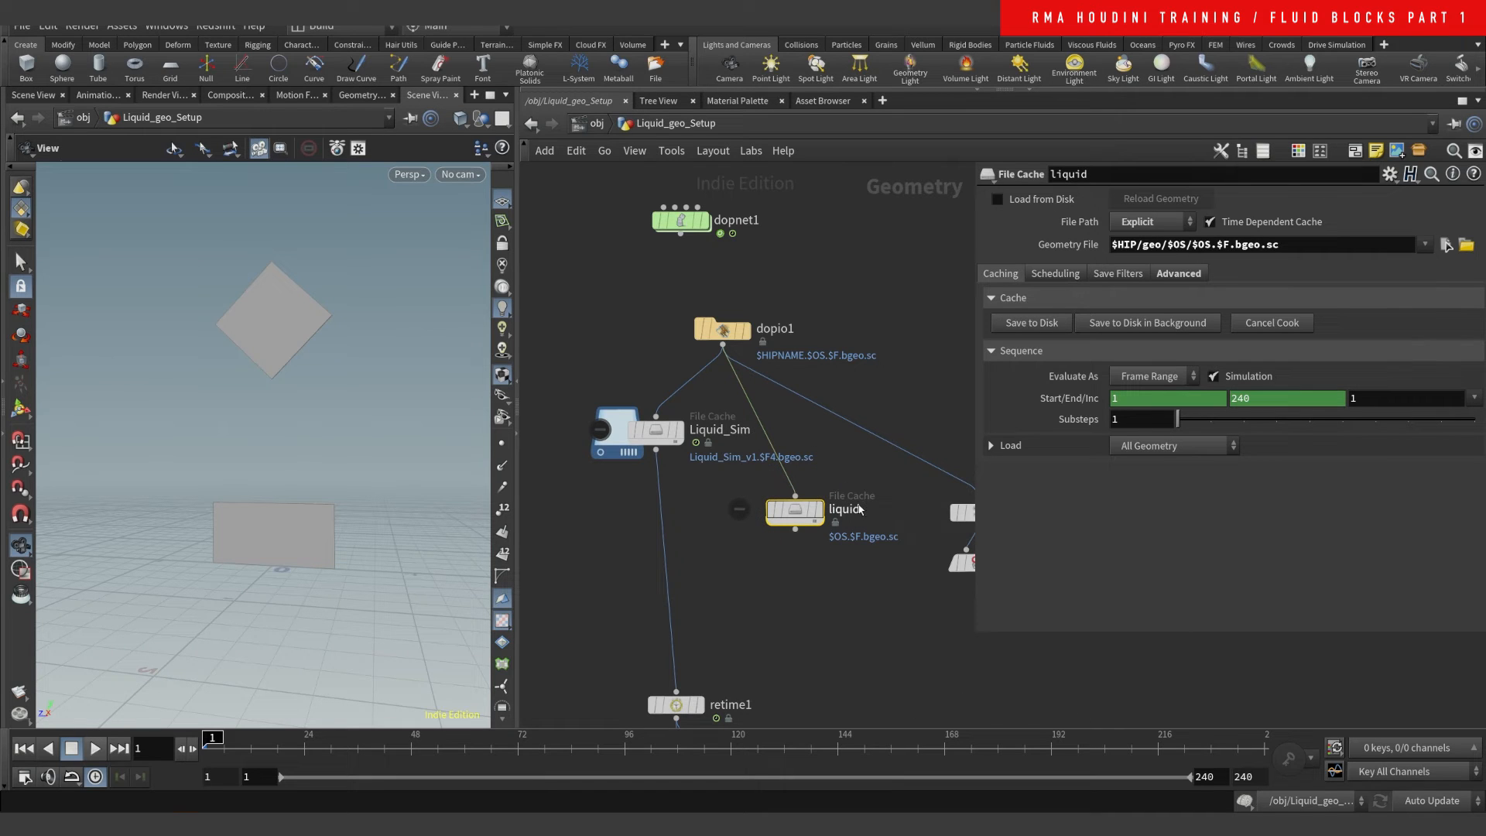
pyautogui.doubleClick(851, 511)
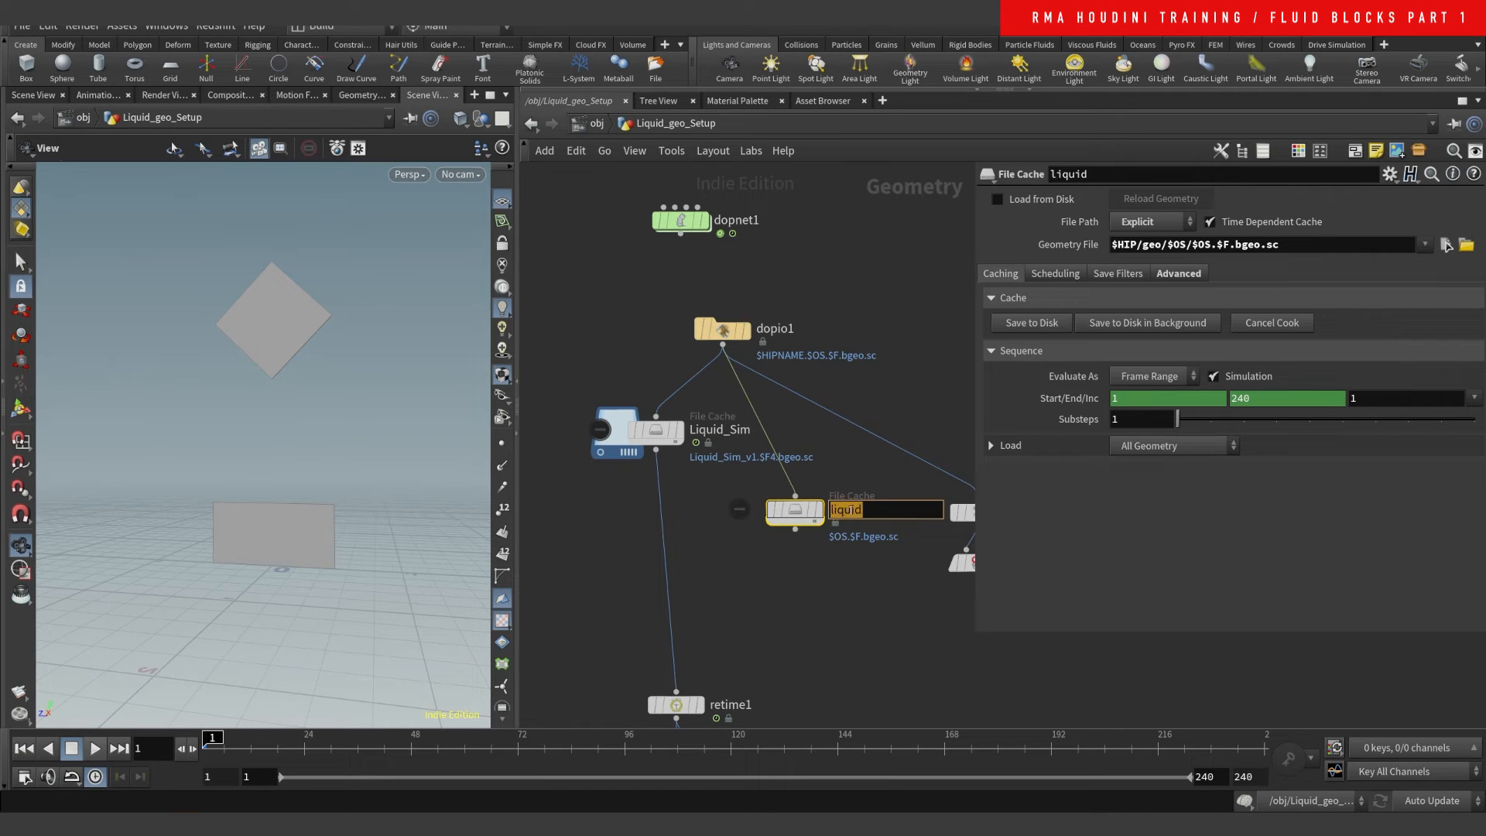
pyautogui.write('dadfadfadsf')
pyautogui.hotkey('ctrl', 'a')
# - Review the $OS and $F.bgeo.sc parts of the Geometry File path and delete the dadfadfadsf node
pyautogui.click(1168, 244)
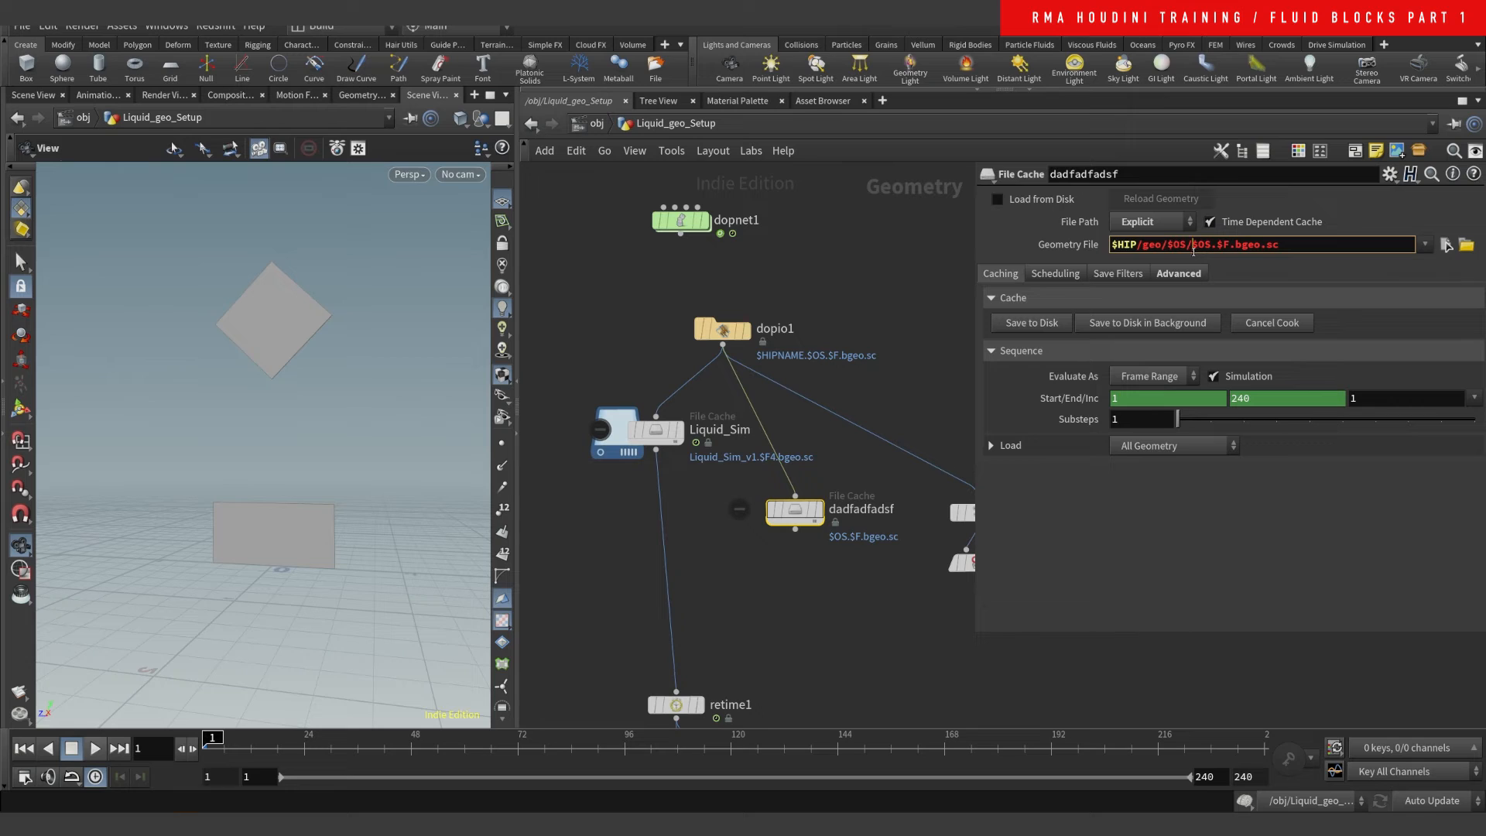
pyautogui.doubleClick(1205, 246)
pyautogui.click(1222, 247)
pyautogui.moveTo(1228, 246); pyautogui.dragTo(1281, 246)
pyautogui.click(760, 571)
pyautogui.press('Delete')
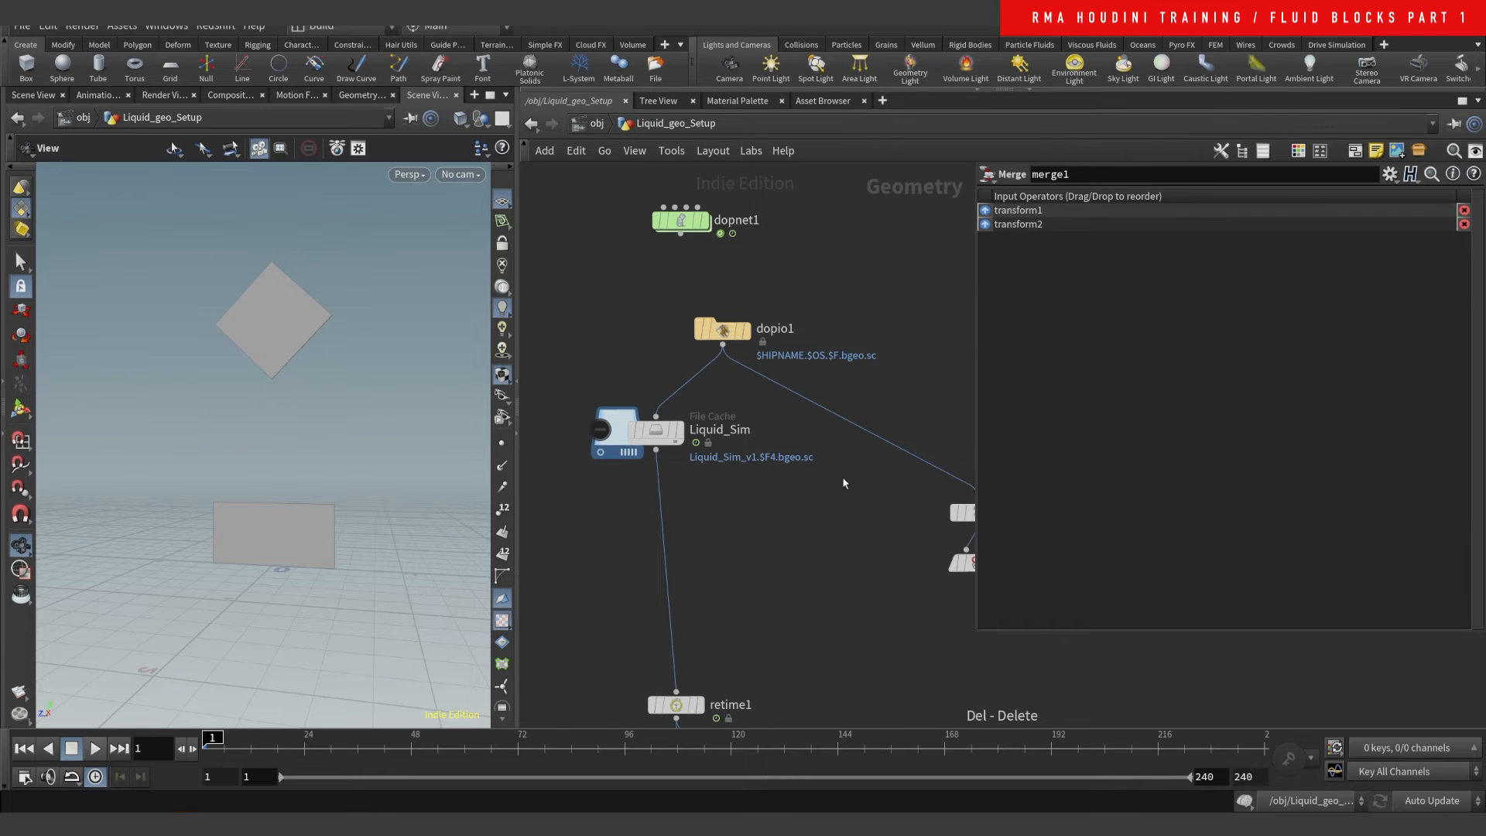
# - Move retime1 up beneath Liquid_Sim, display its result, and switch the display to Liquid_Sim
pyautogui.scroll(-3, 840, 485)
pyautogui.scroll(3, 757, 532)
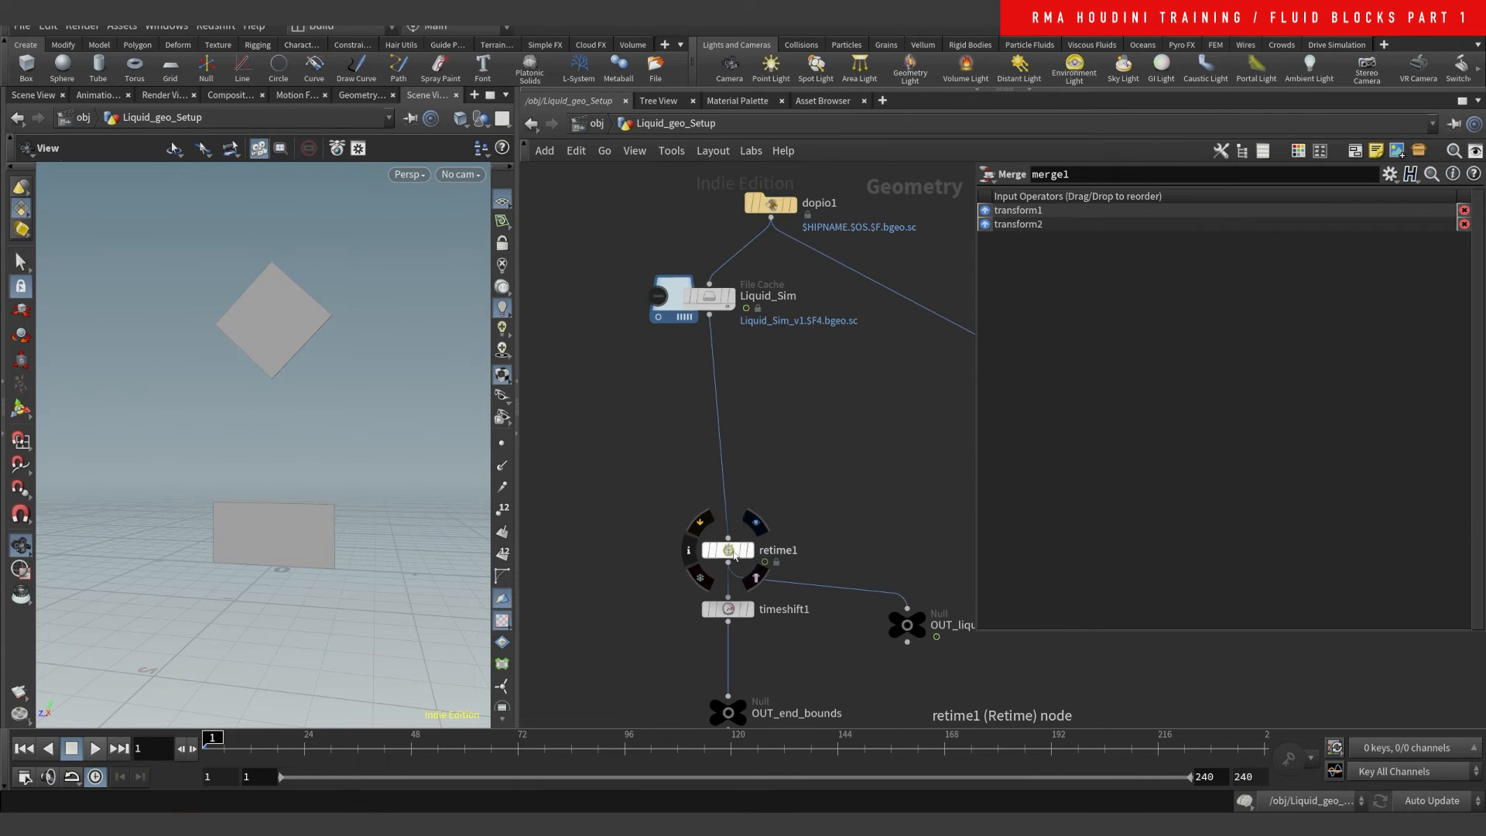
pyautogui.moveTo(747, 550); pyautogui.dragTo(724, 414)
pyautogui.click(723, 410)
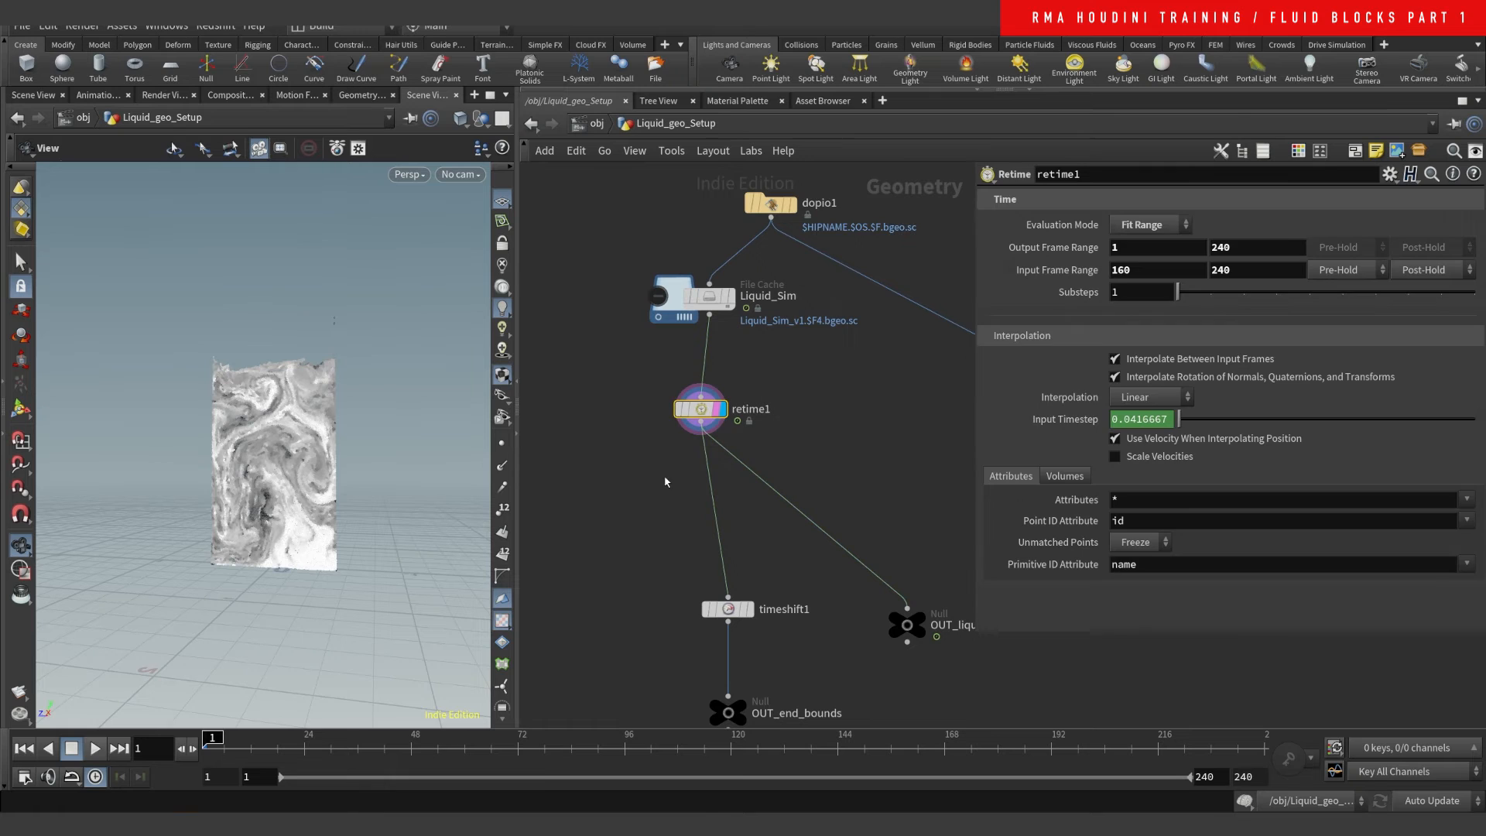
pyautogui.click(729, 296)
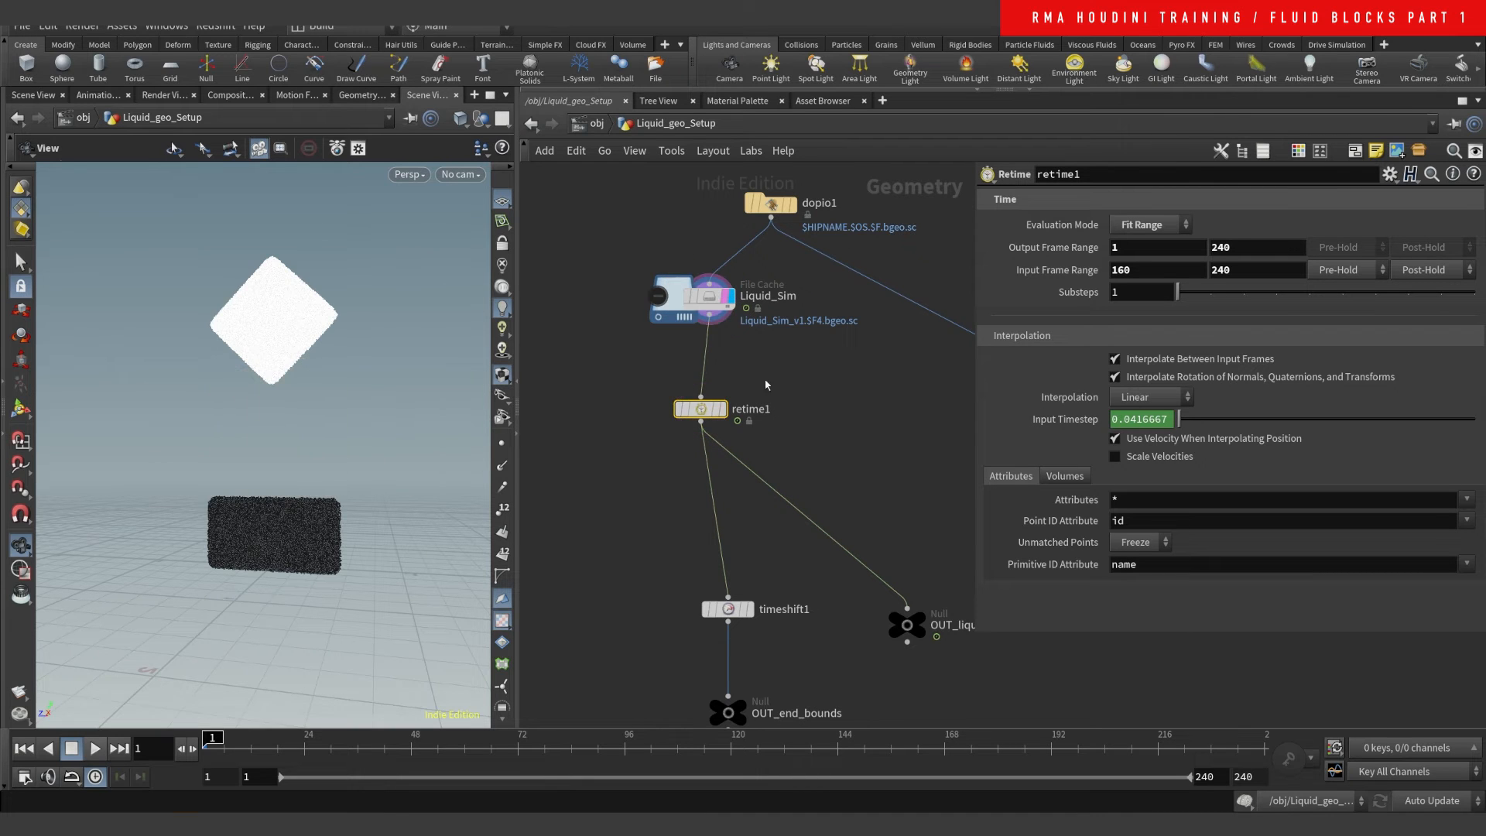
# - Scrub the Liquid_Sim result to frame 18 and display retime1, aligned directly beneath Liquid_Sim
pyautogui.click(252, 745)
pyautogui.moveTo(252, 745)
pyautogui.mouseDown()
pyautogui.moveTo(978, 757)
pyautogui.moveTo(278, 743)
pyautogui.mouseUp()
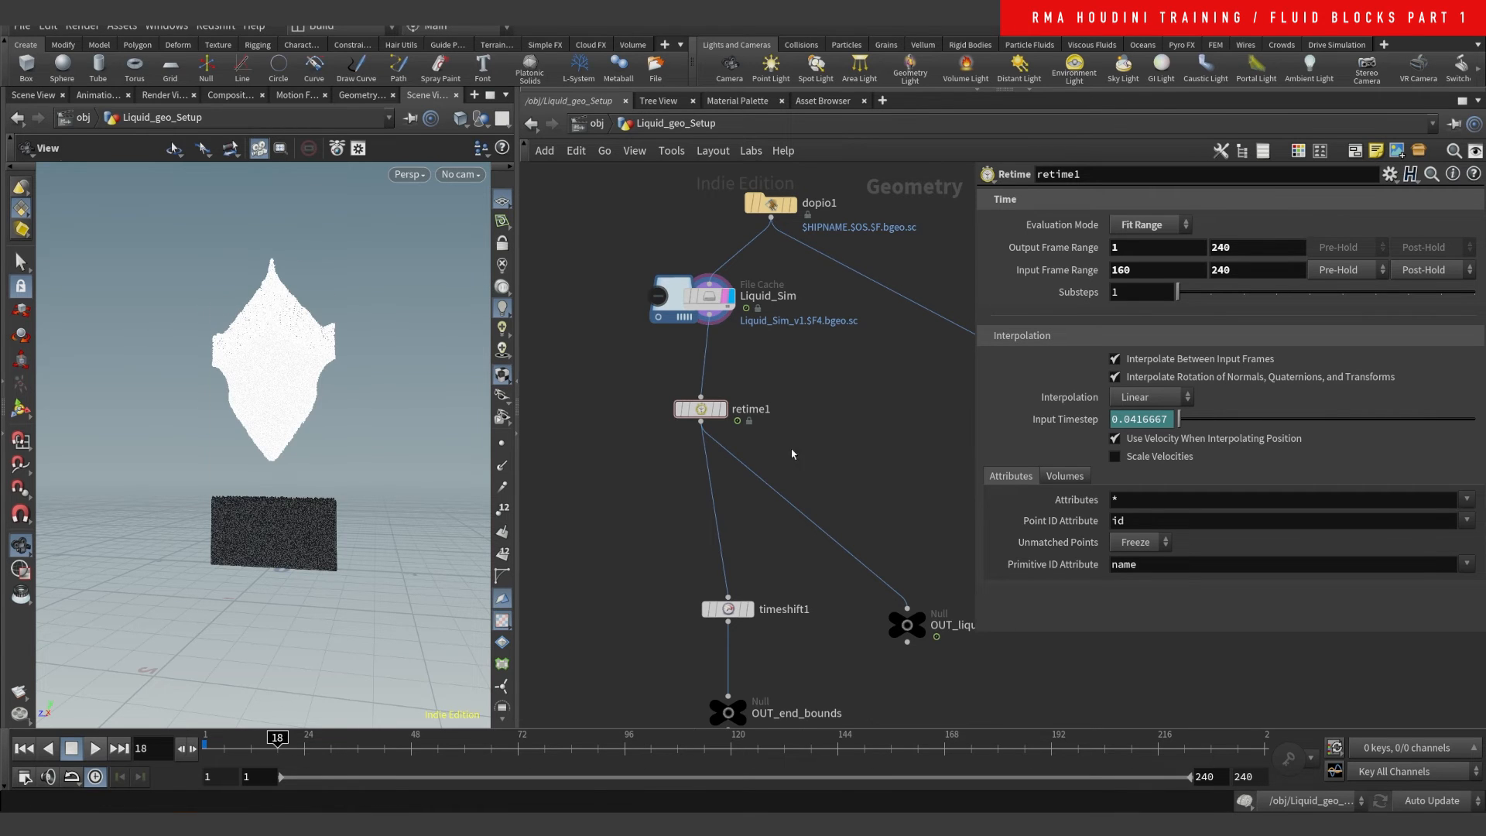
pyautogui.click(720, 410)
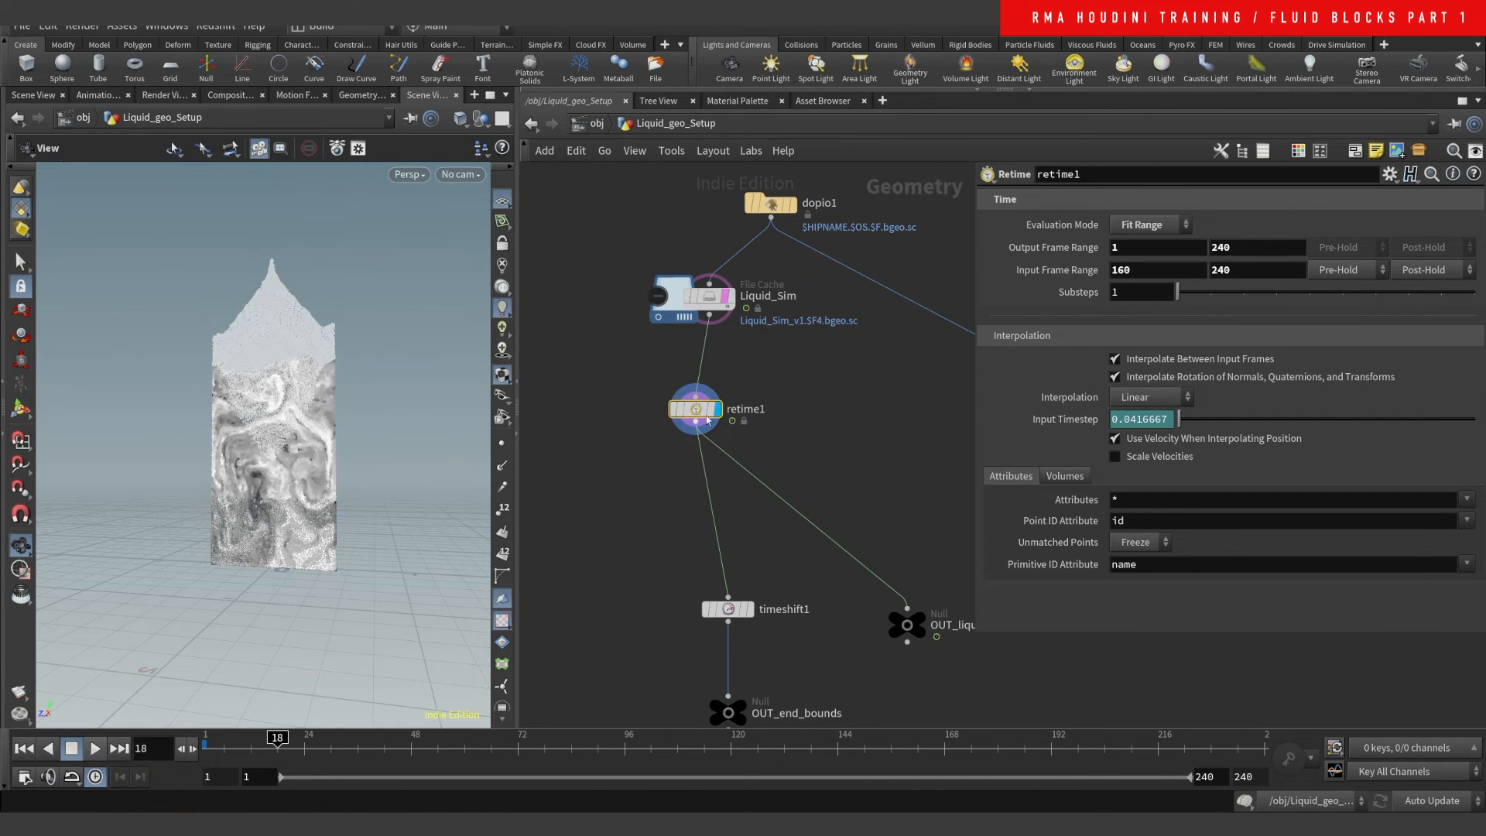
pyautogui.moveTo(696, 410); pyautogui.dragTo(710, 401)
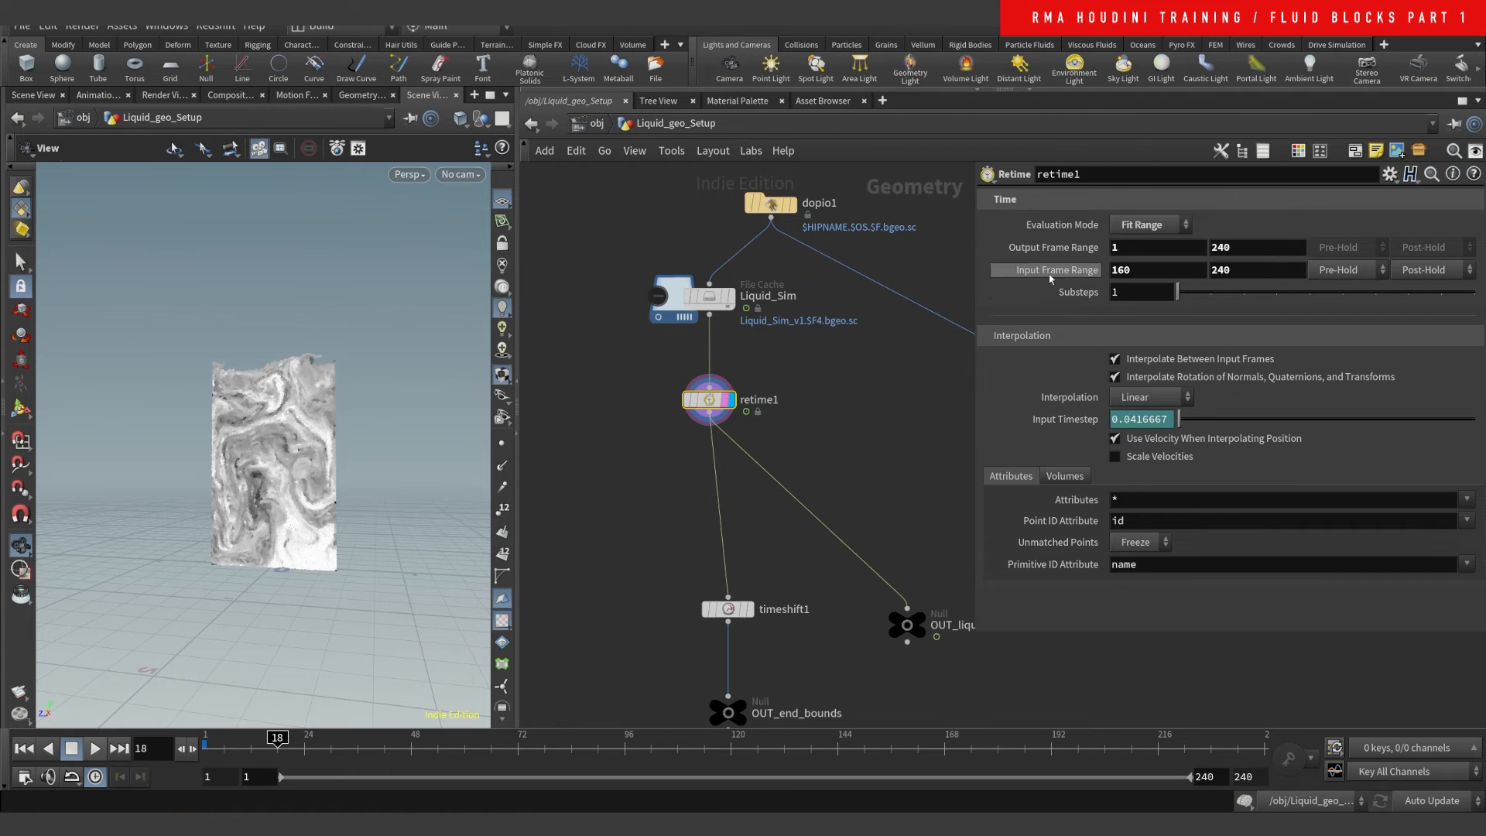
# - Examine retime1's input and output frame ranges and scrub the retimed liquid from frame 1 to frame 113
pyautogui.click(1155, 270)
pyautogui.write('160')
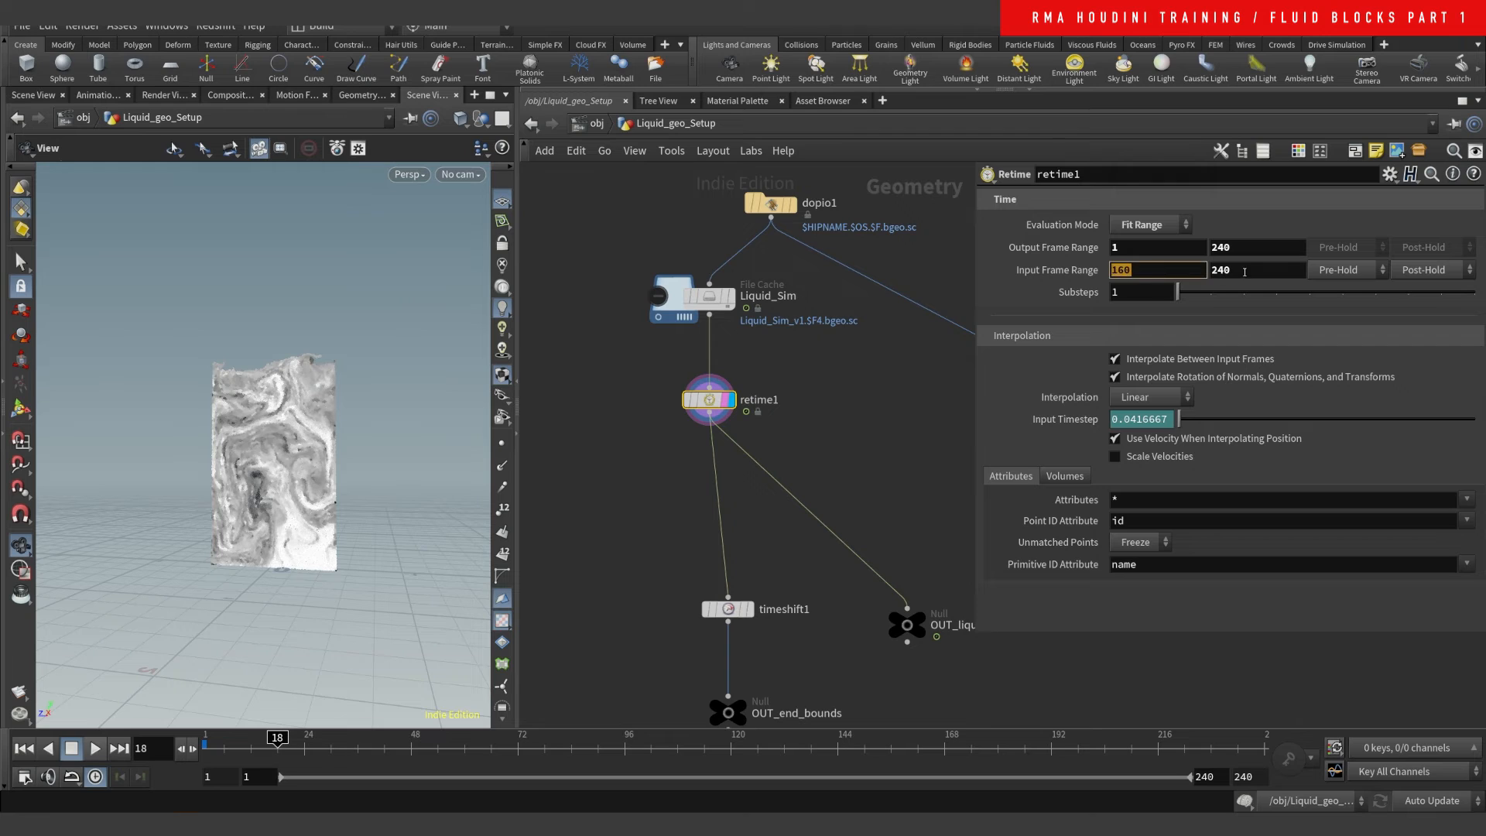
pyautogui.press('Tab')
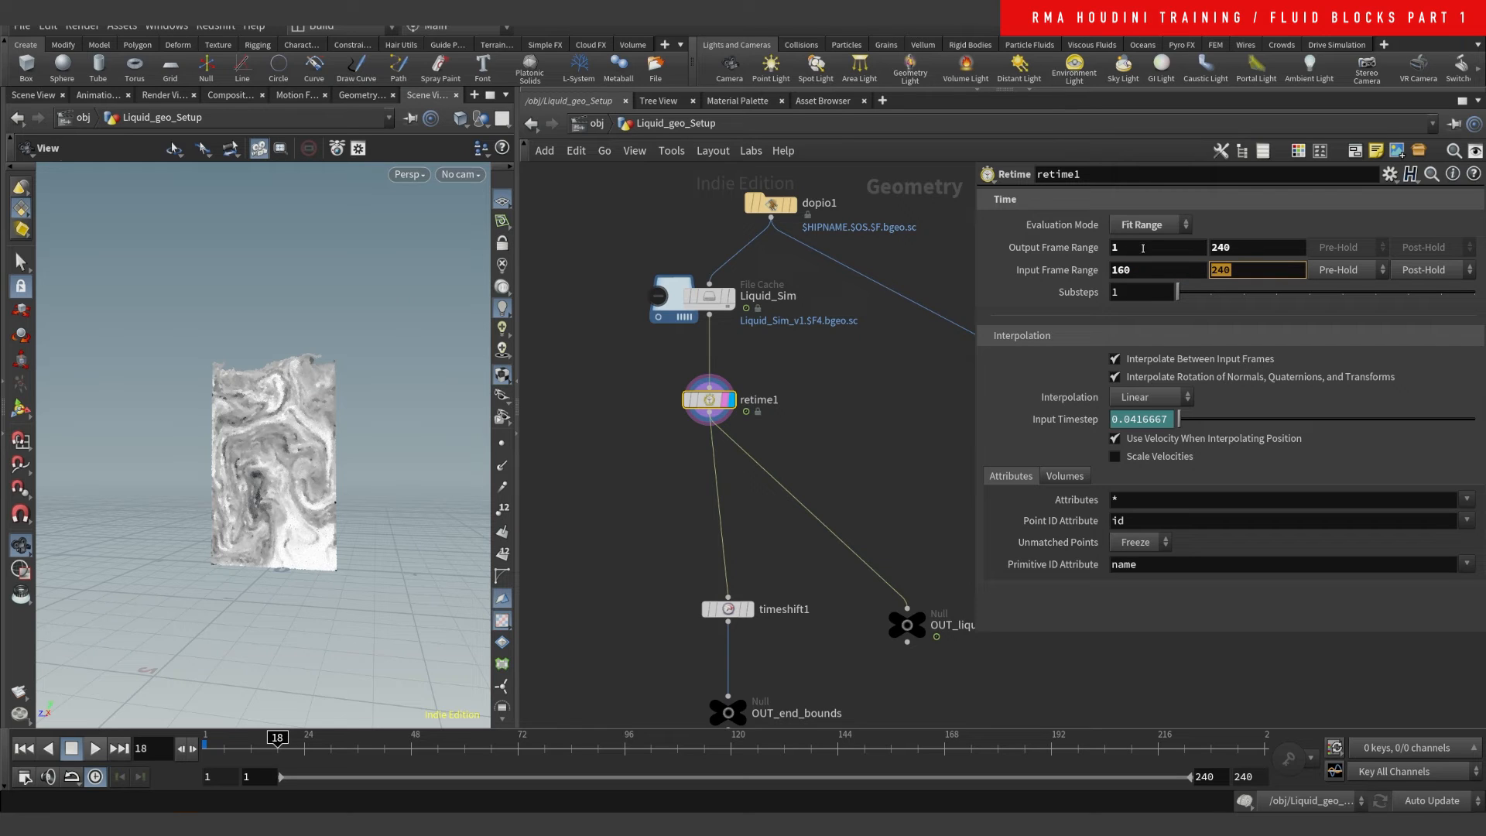
pyautogui.doubleClick(1231, 248)
pyautogui.click(887, 441)
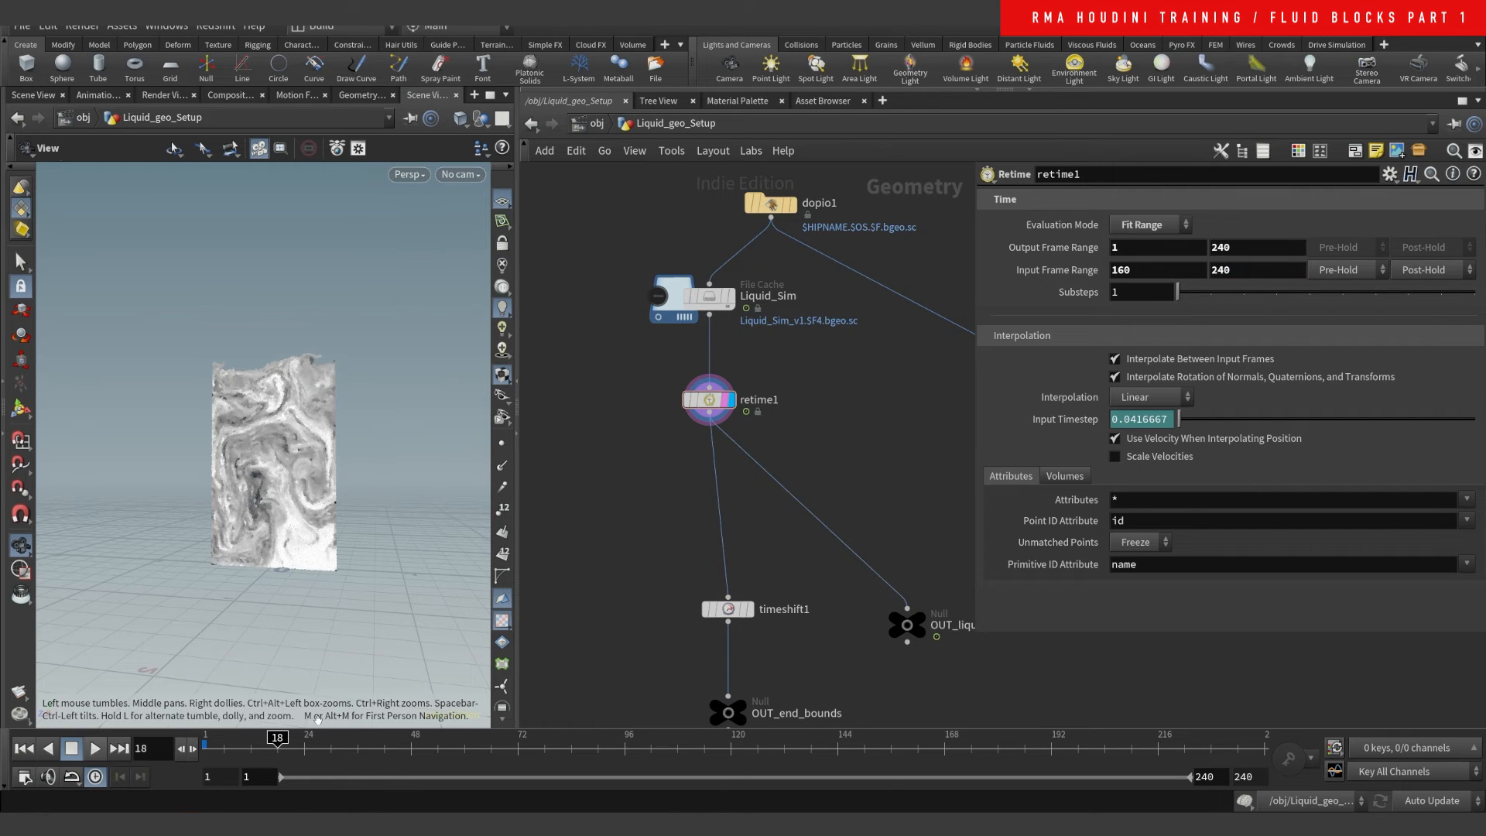
pyautogui.moveTo(262, 749); pyautogui.dragTo(205, 750)
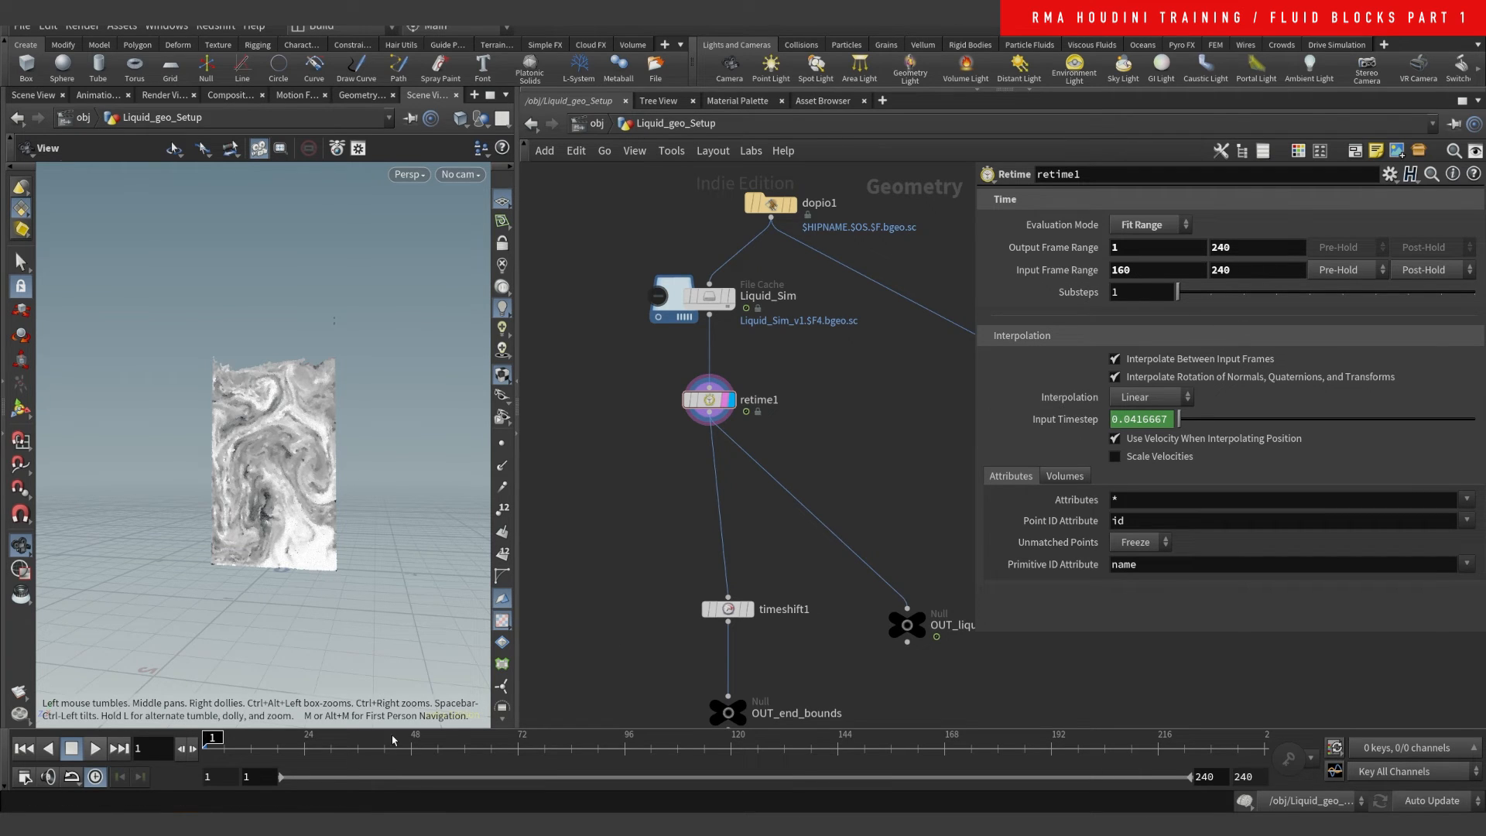
pyautogui.moveTo(306, 755); pyautogui.dragTo(700, 754)
# - Inspect timeshift1's result while scrubbing back to frame 1, and return the display to retime1
pyautogui.click(728, 609)
pyautogui.moveTo(772, 555); pyautogui.dragTo(752, 469, button='middle')
pyautogui.click(1062, 225)
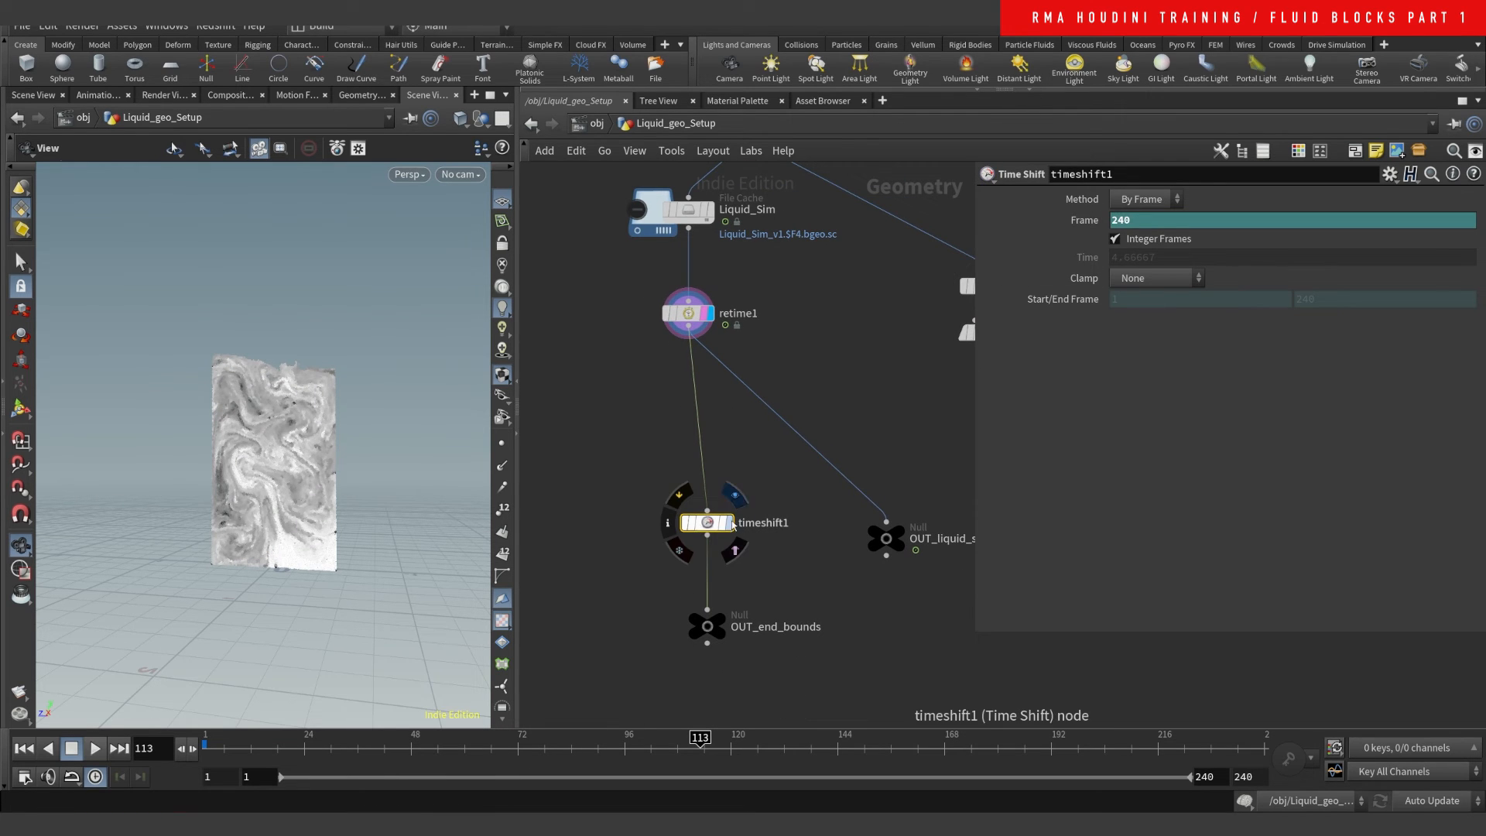
pyautogui.click(735, 495)
pyautogui.moveTo(949, 749)
pyautogui.mouseDown()
pyautogui.moveTo(1286, 738)
pyautogui.moveTo(205, 739)
pyautogui.mouseUp()
pyautogui.click(706, 312)
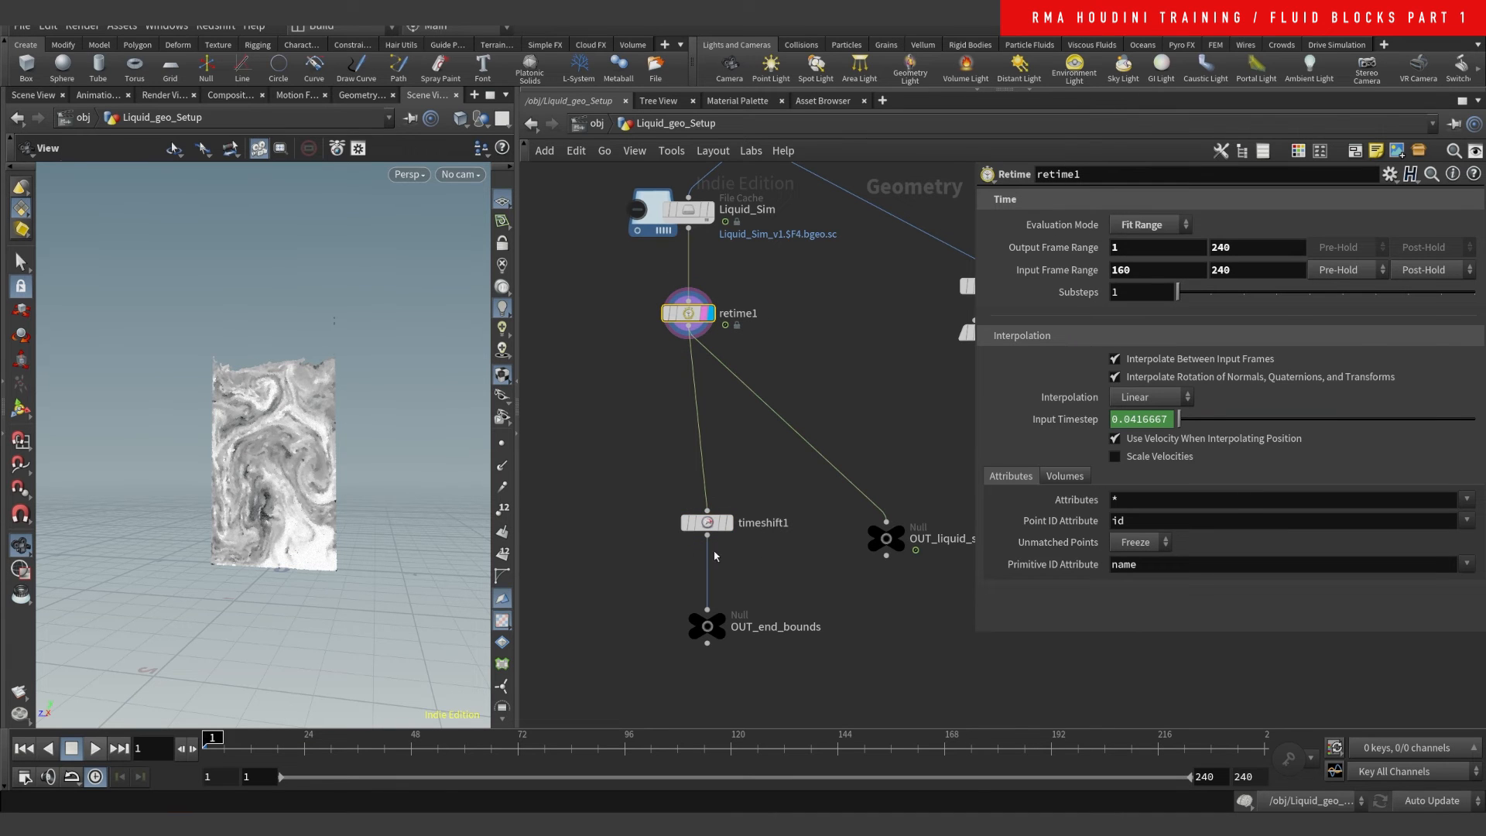
# - Spread out the branches below retime1, with timeshift1 and OUT_end_bounds on one side and OUT_liquid_sim level with OUT_end_bounds
pyautogui.moveTo(638, 477); pyautogui.dragTo(740, 641)
pyautogui.moveTo(707, 525); pyautogui.dragTo(615, 410)
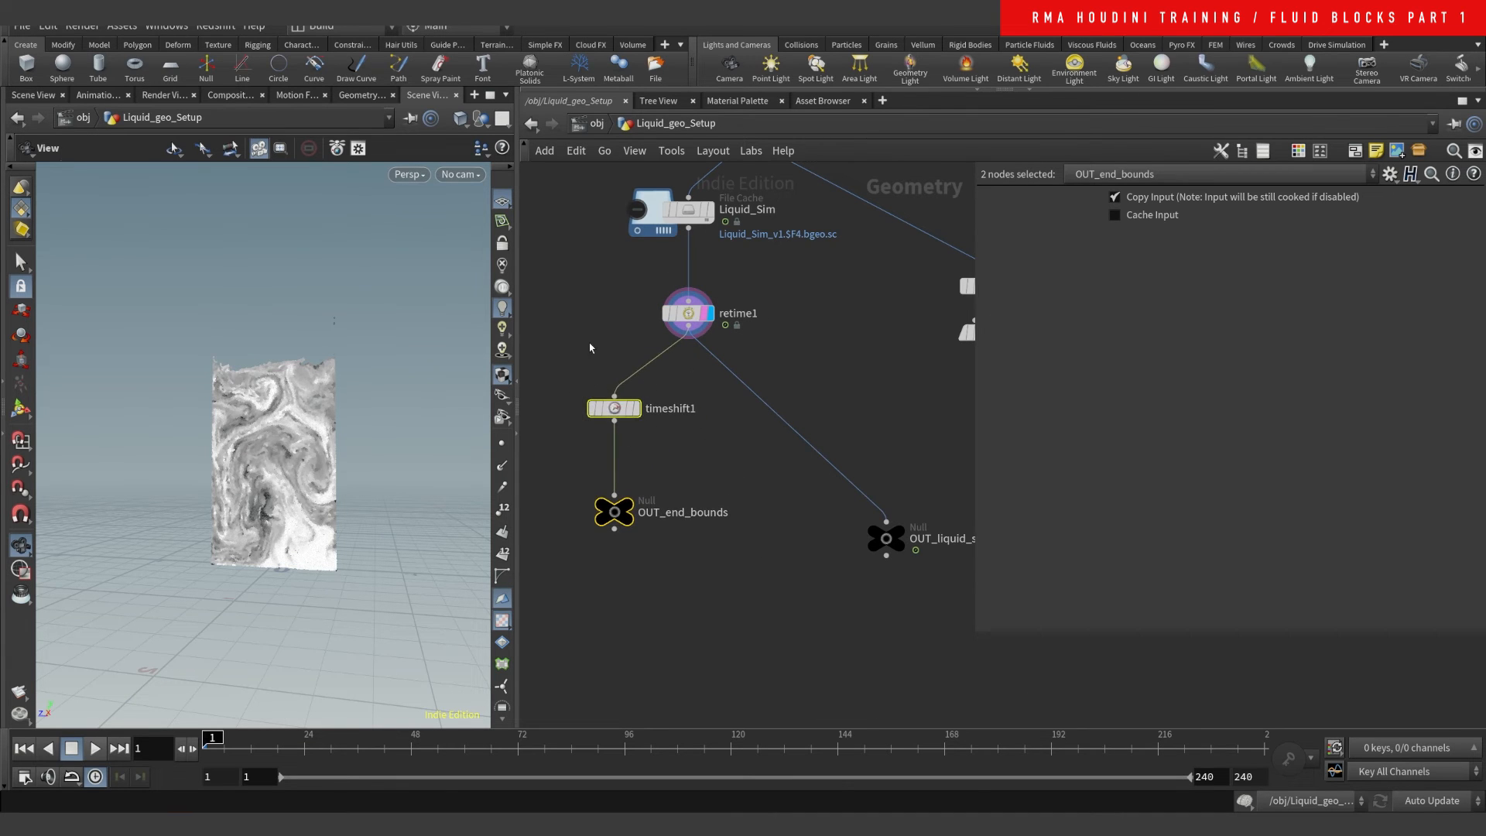
pyautogui.moveTo(588, 323); pyautogui.dragTo(646, 581)
pyautogui.moveTo(688, 312); pyautogui.dragTo(728, 310)
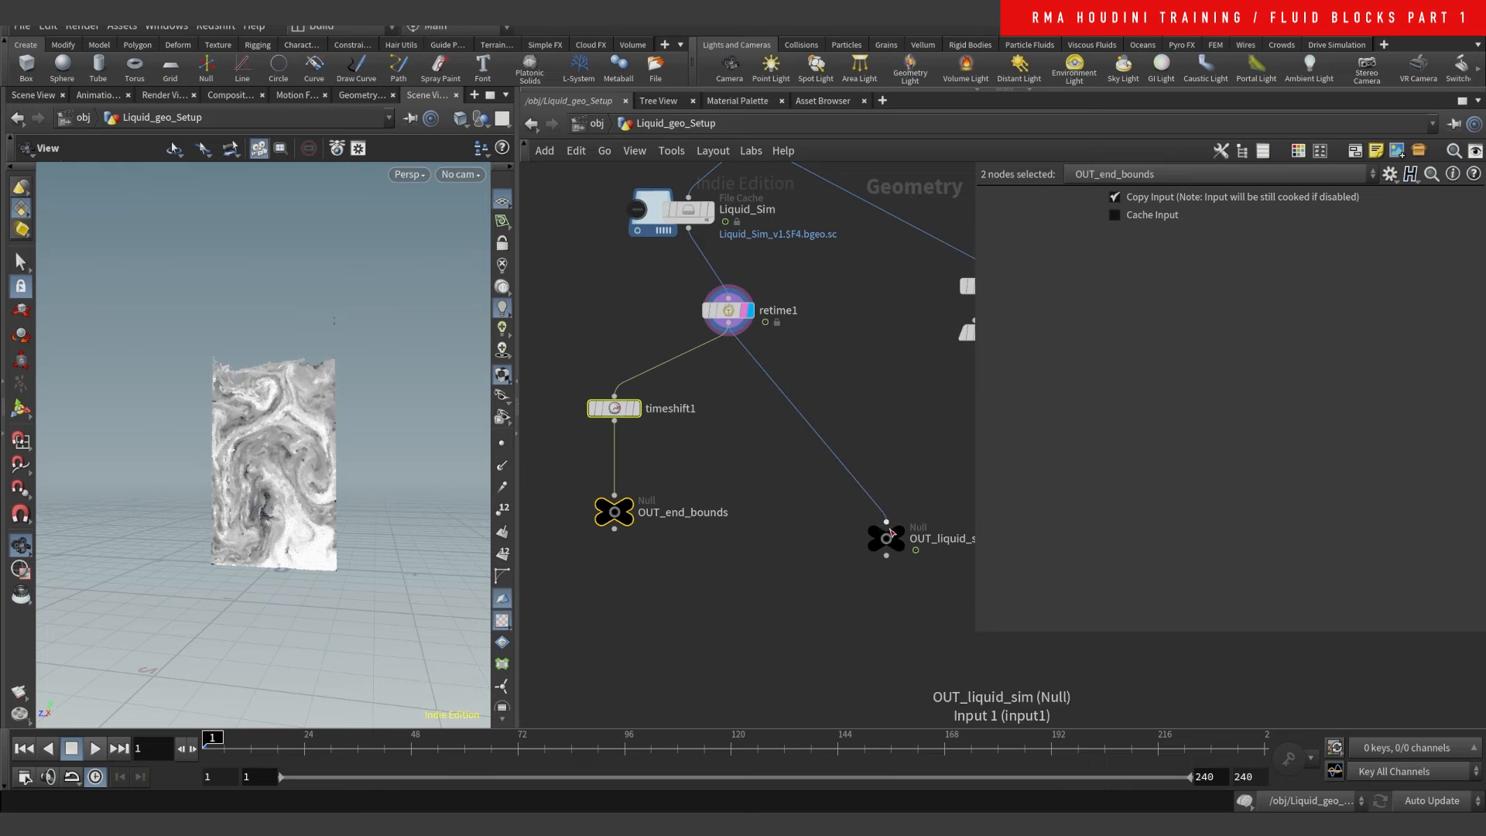
pyautogui.moveTo(889, 527); pyautogui.dragTo(780, 497)
pyautogui.click(730, 325)
pyautogui.click(577, 340)
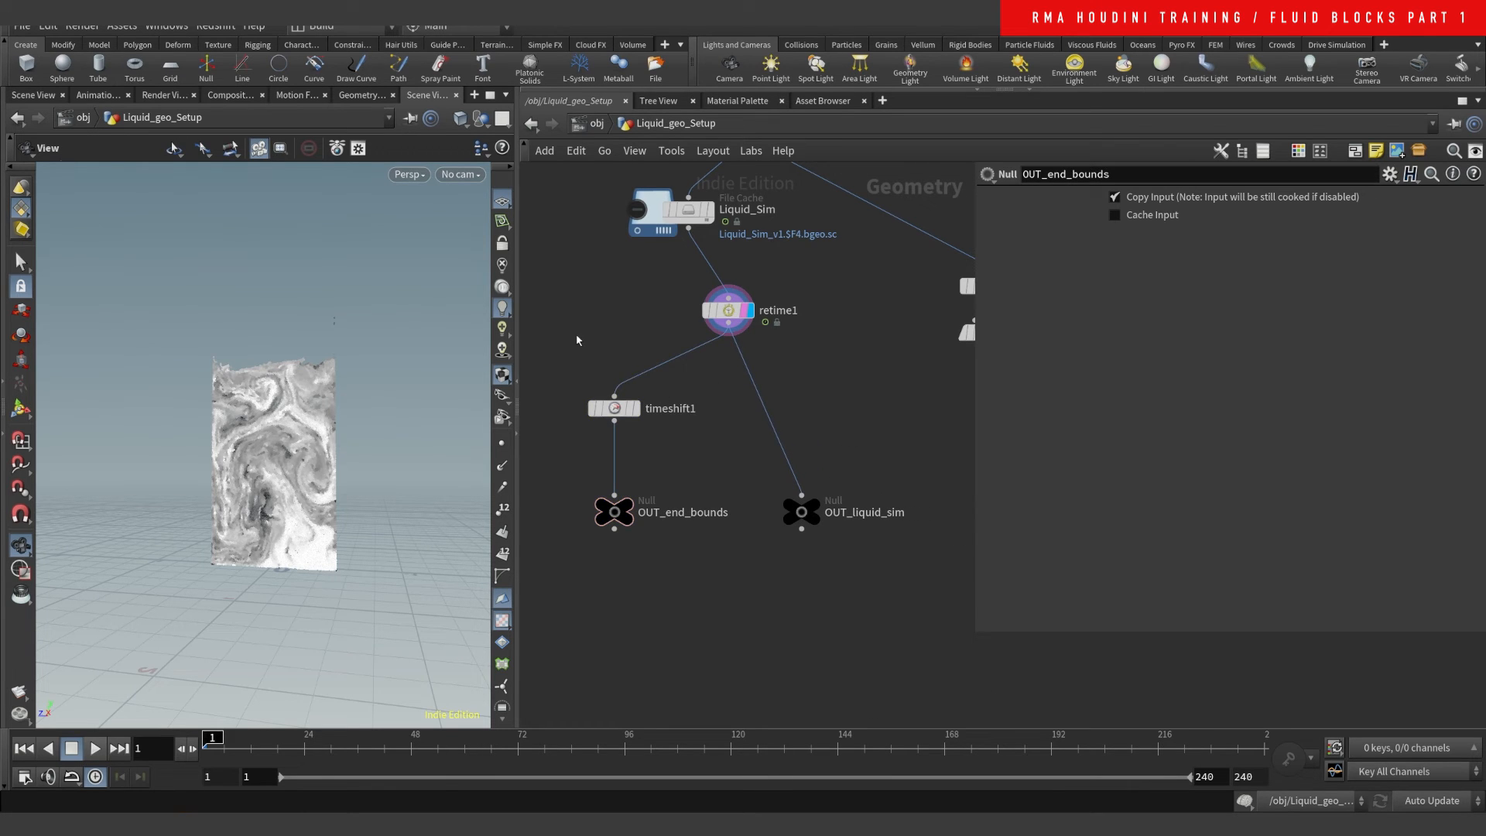
# - Color the timeshift1 and OUT_end_bounds nodes black
pyautogui.moveTo(577, 340); pyautogui.dragTo(704, 594)
pyautogui.press('c')
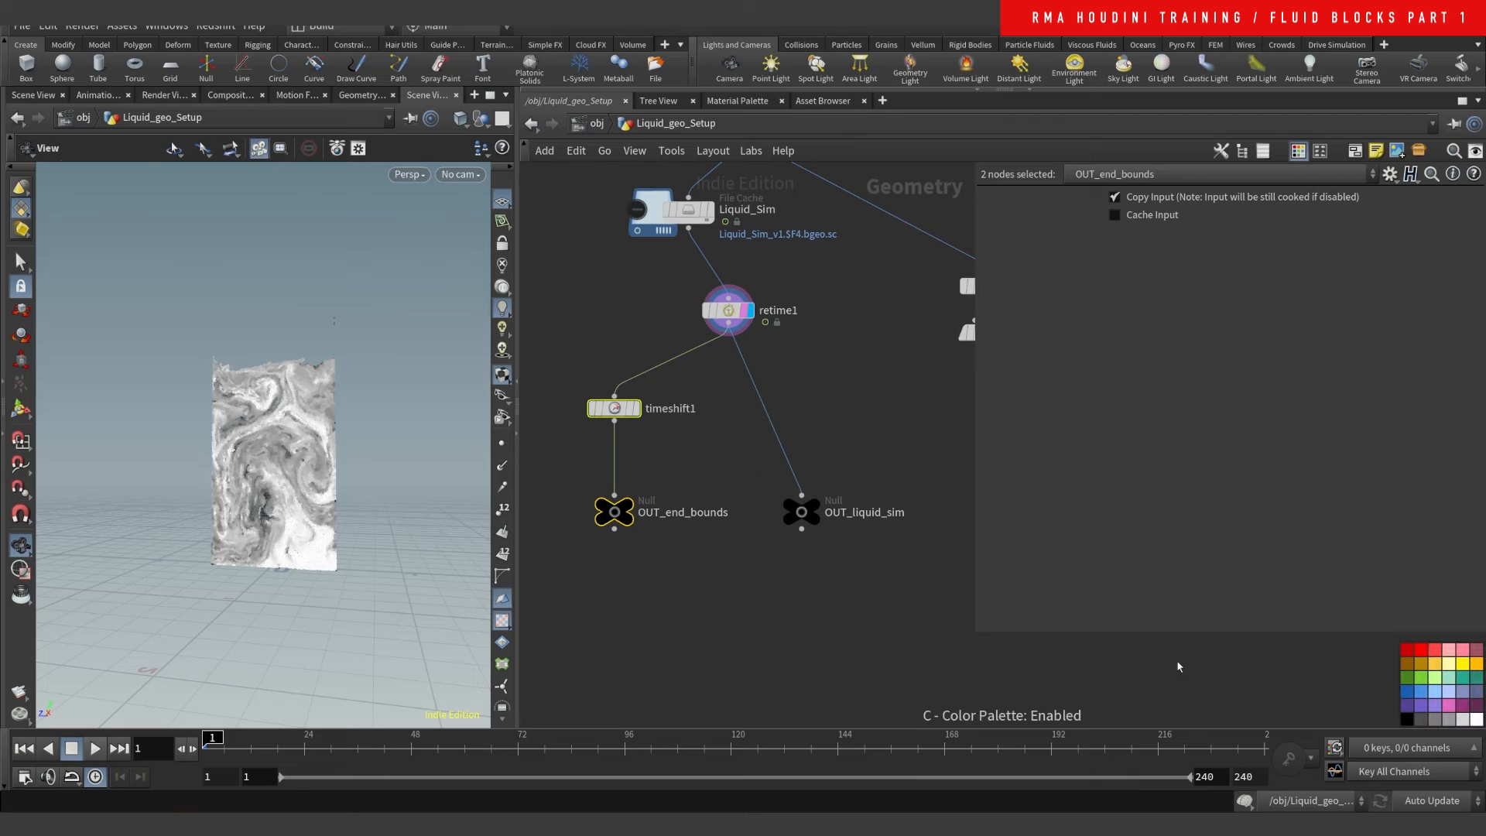
pyautogui.click(1407, 719)
pyautogui.click(730, 604)
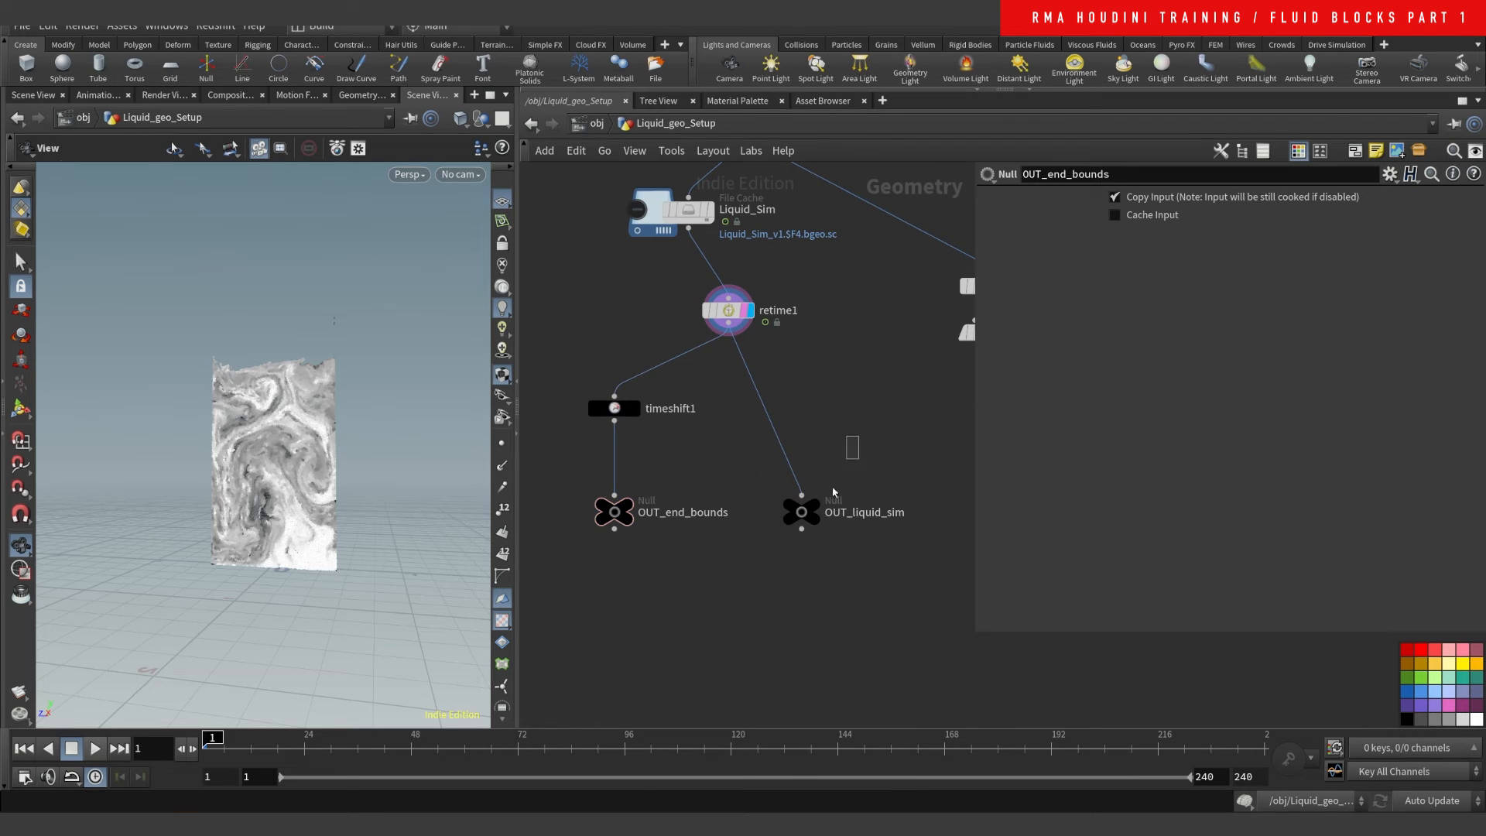
# - Display OUT_liquid_sim and scrub the timeline to frame 2
pyautogui.click(805, 511)
pyautogui.click(865, 569)
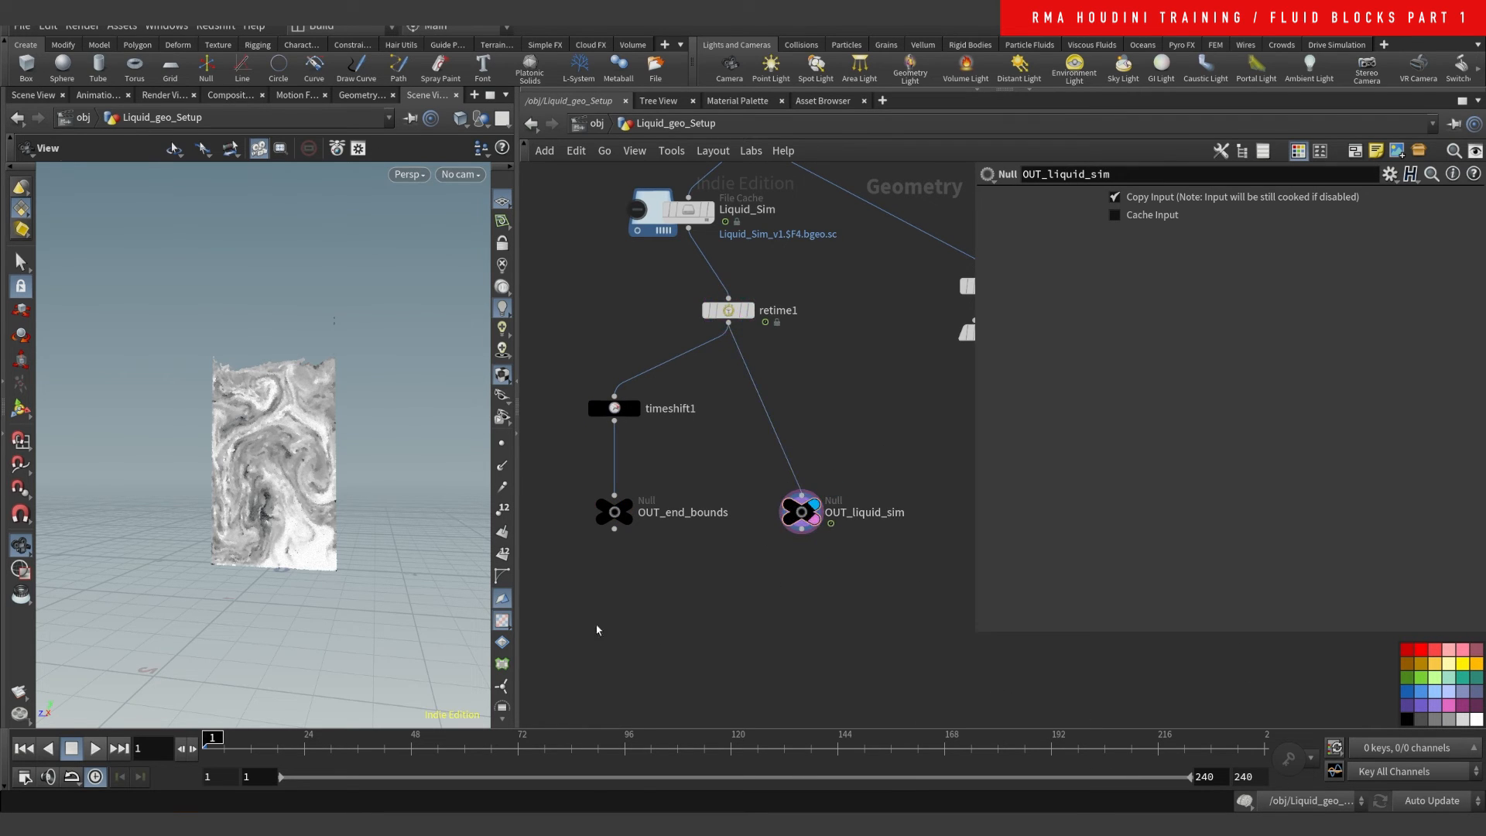
pyautogui.moveTo(257, 741); pyautogui.dragTo(209, 741)
# - Delete vdbfromparticlefluid1 with the node beneath it, and the timeshift1 and OUT_end_bounds branch
pyautogui.moveTo(841, 380); pyautogui.dragTo(780, 461, button='right')
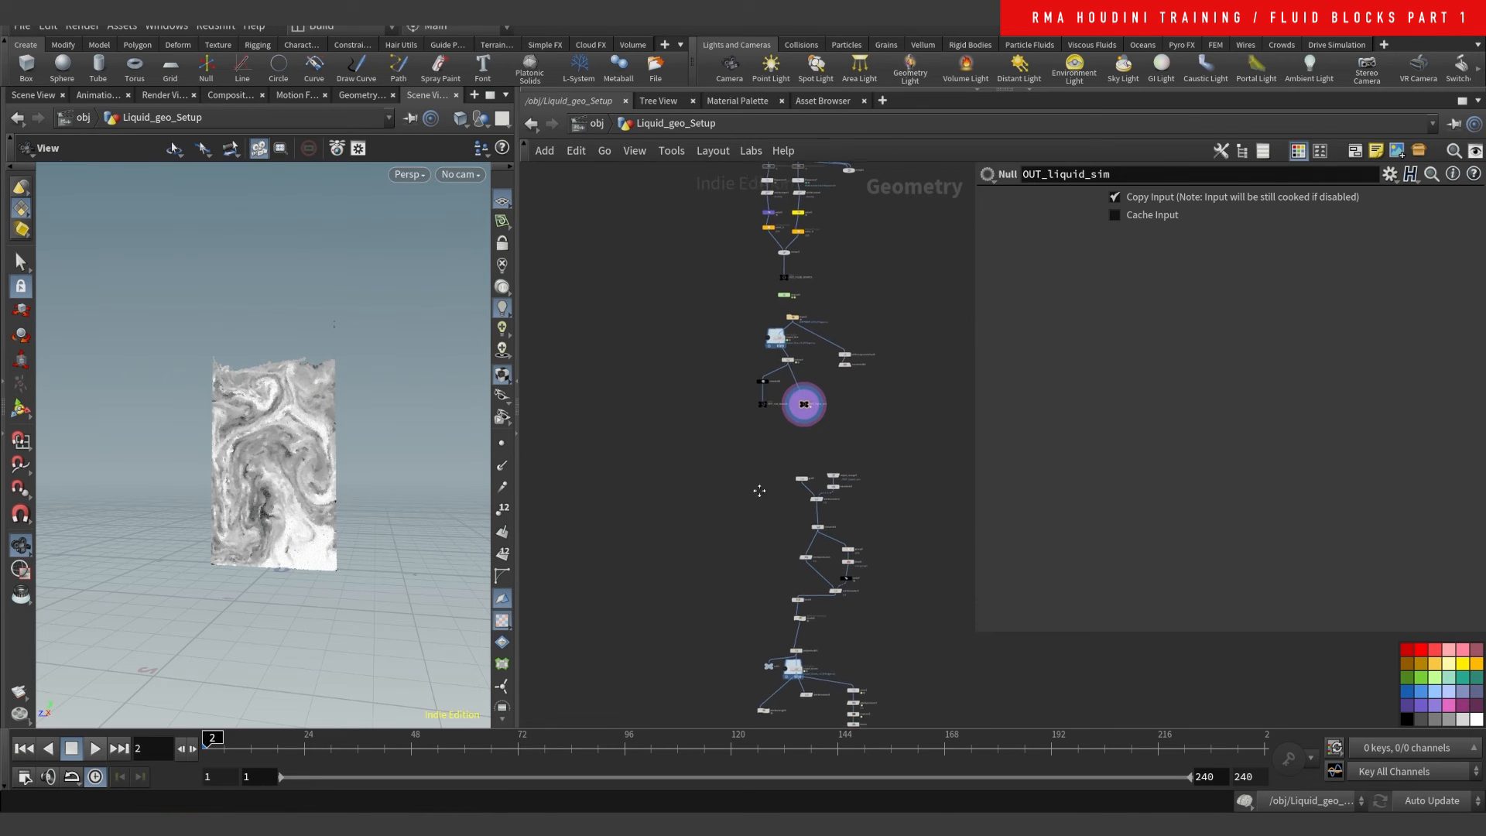
pyautogui.scroll(3, 756, 490)
pyautogui.moveTo(919, 341); pyautogui.dragTo(855, 526)
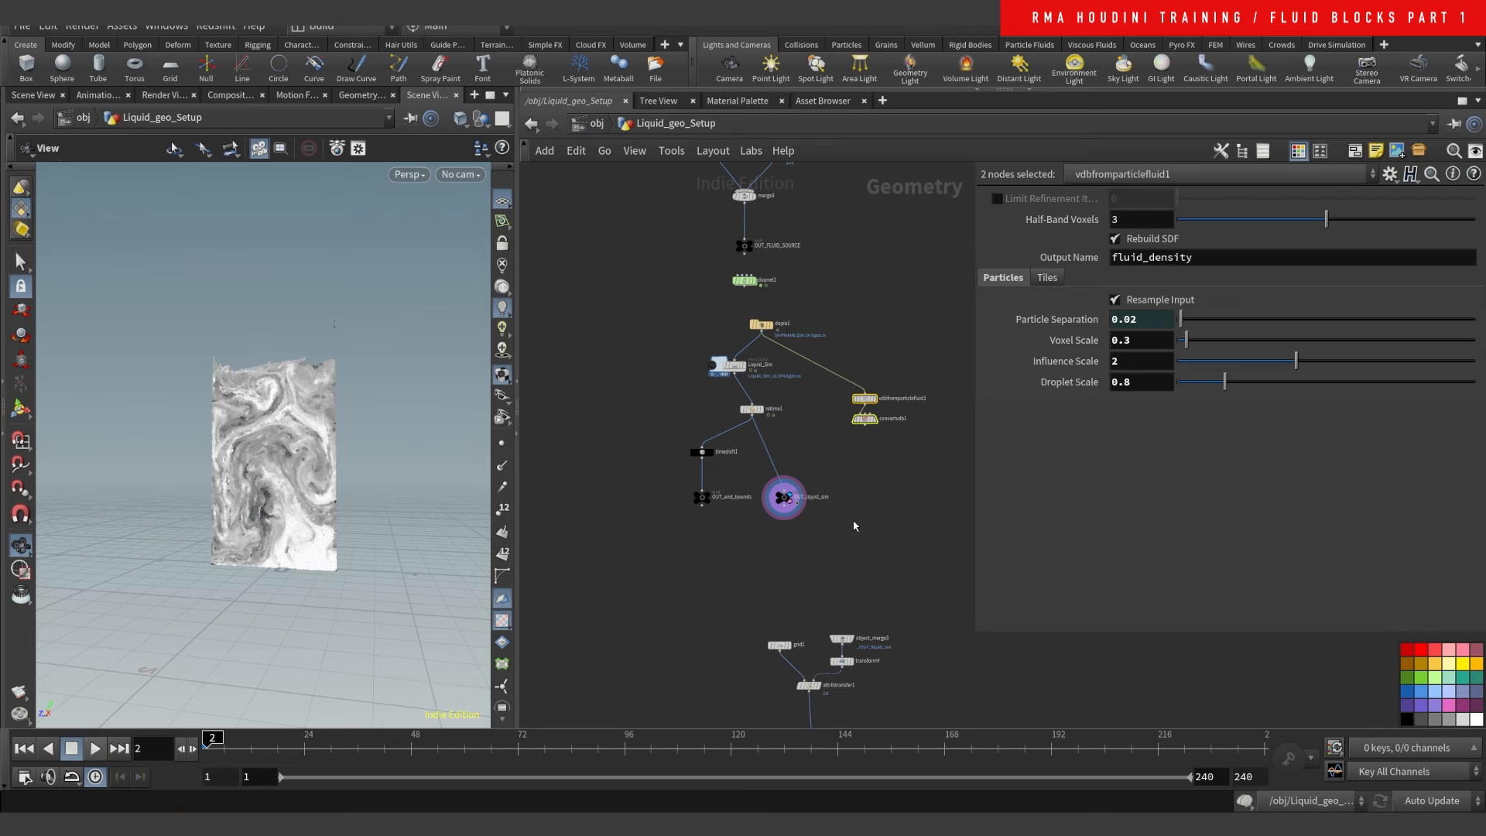
pyautogui.press('Delete')
pyautogui.moveTo(668, 437); pyautogui.dragTo(713, 544)
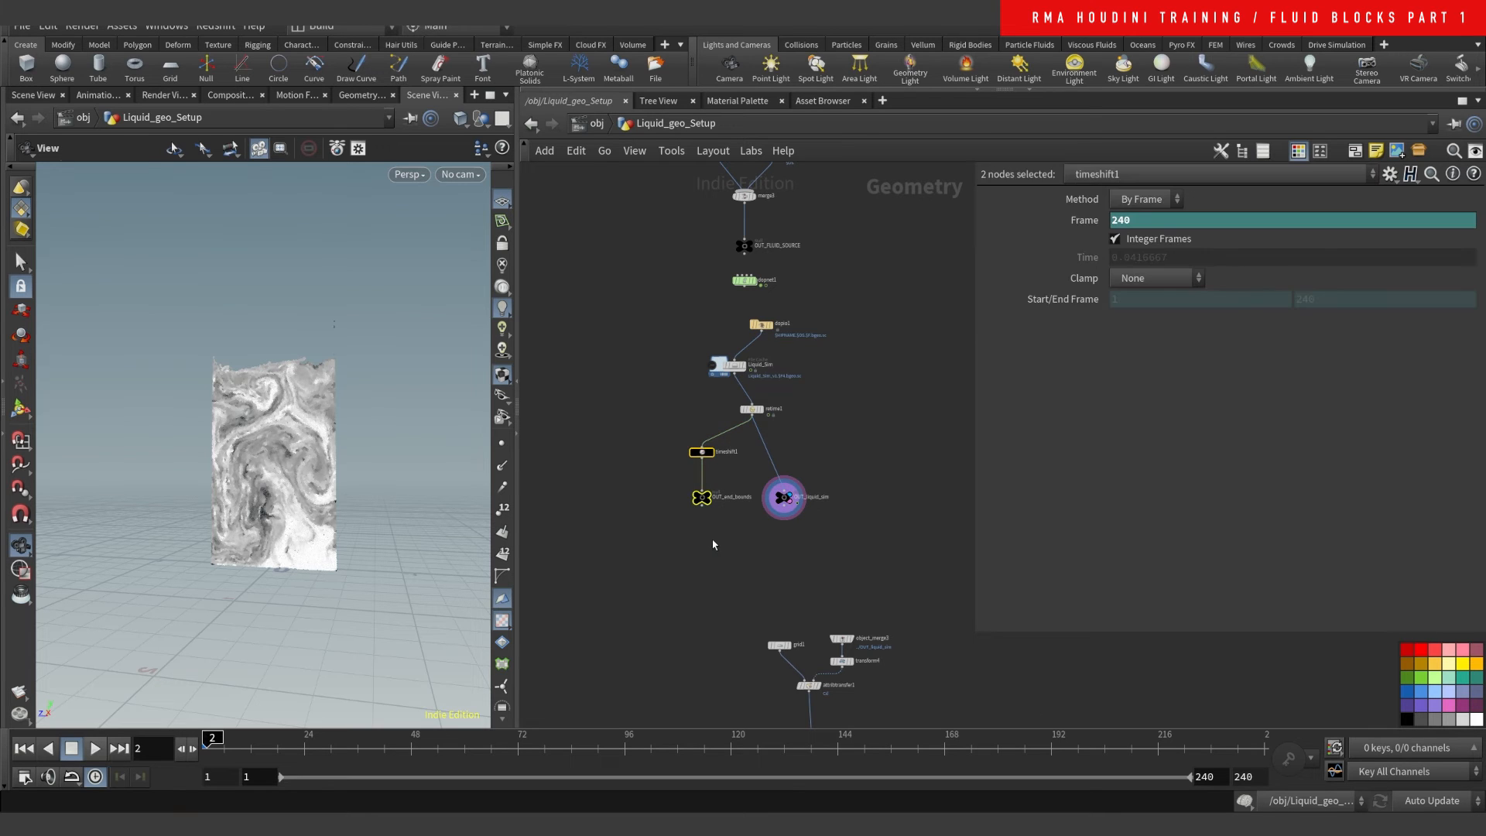
pyautogui.press('Delete')
pyautogui.scroll(5, 840, 364)
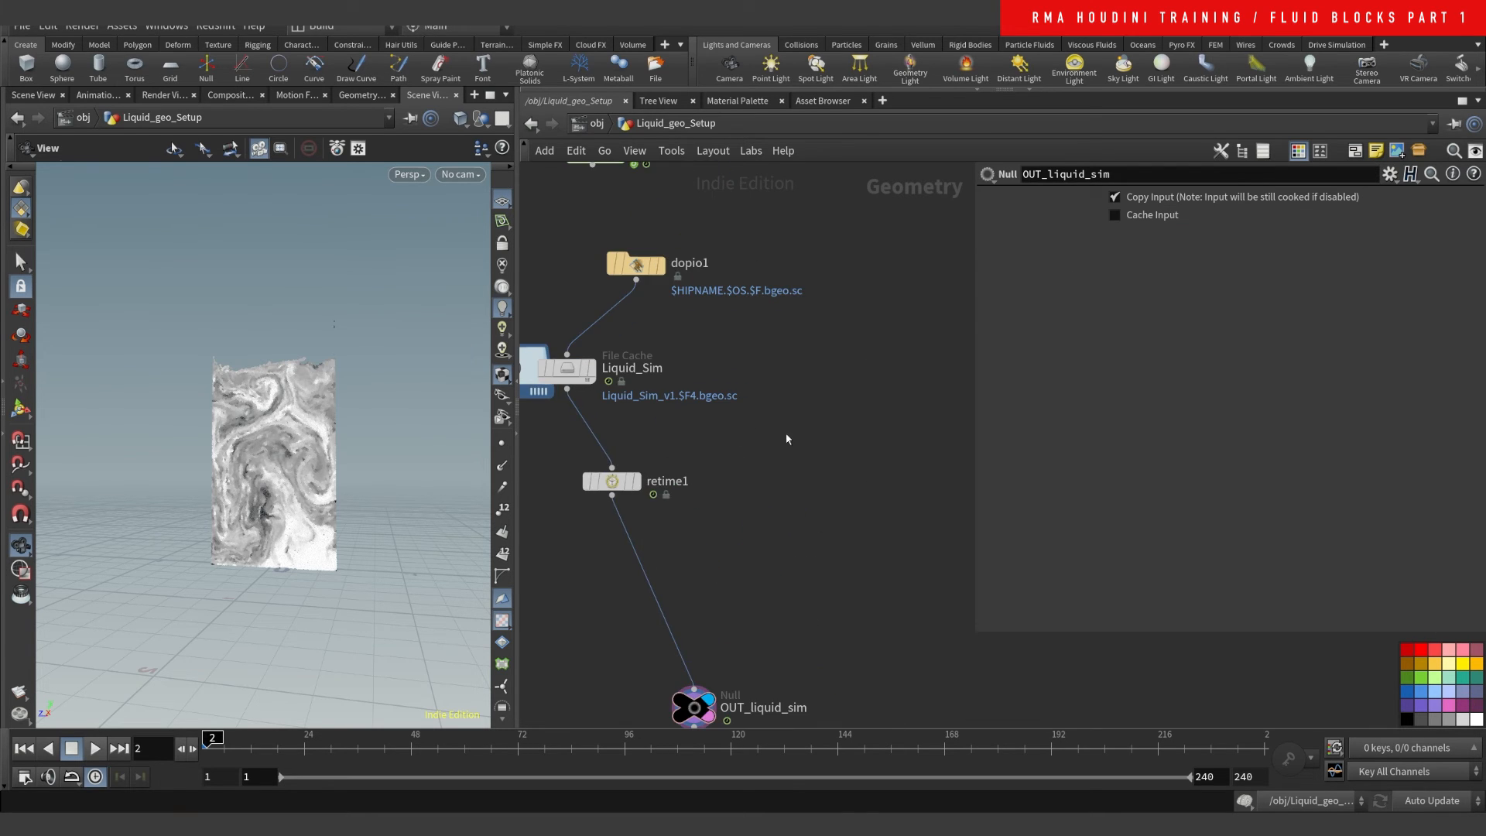
# - Align dopio1, Liquid_Sim, retime1 and OUT_liquid_sim in a compact vertical column beneath dopnet1
pyautogui.scroll(-4, 865, 320)
pyautogui.moveTo(669, 262); pyautogui.dragTo(770, 534)
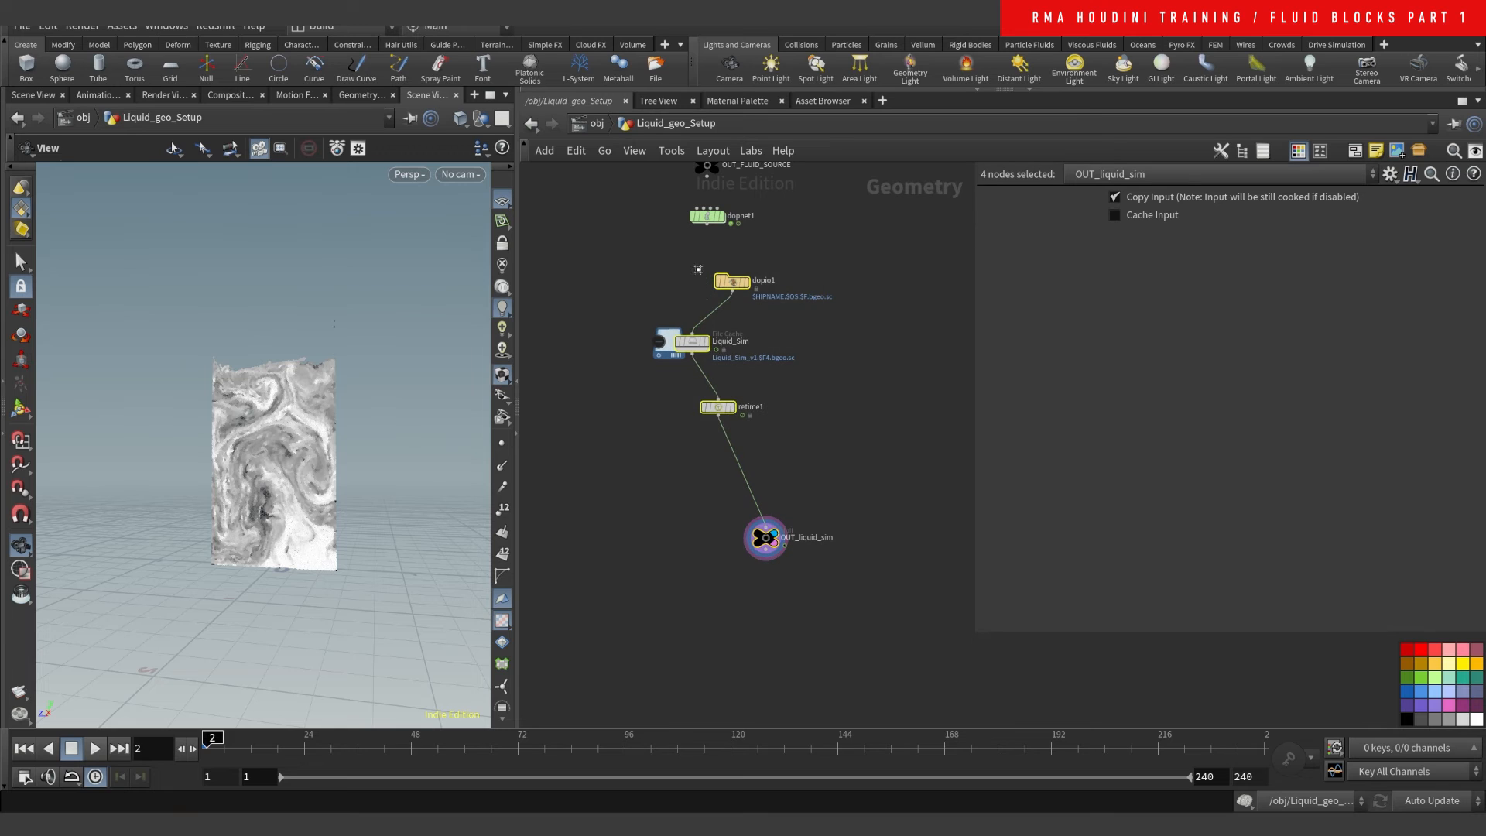
pyautogui.press('a')
pyautogui.moveTo(699, 271); pyautogui.dragTo(733, 699)
pyautogui.moveTo(705, 310); pyautogui.dragTo(711, 292)
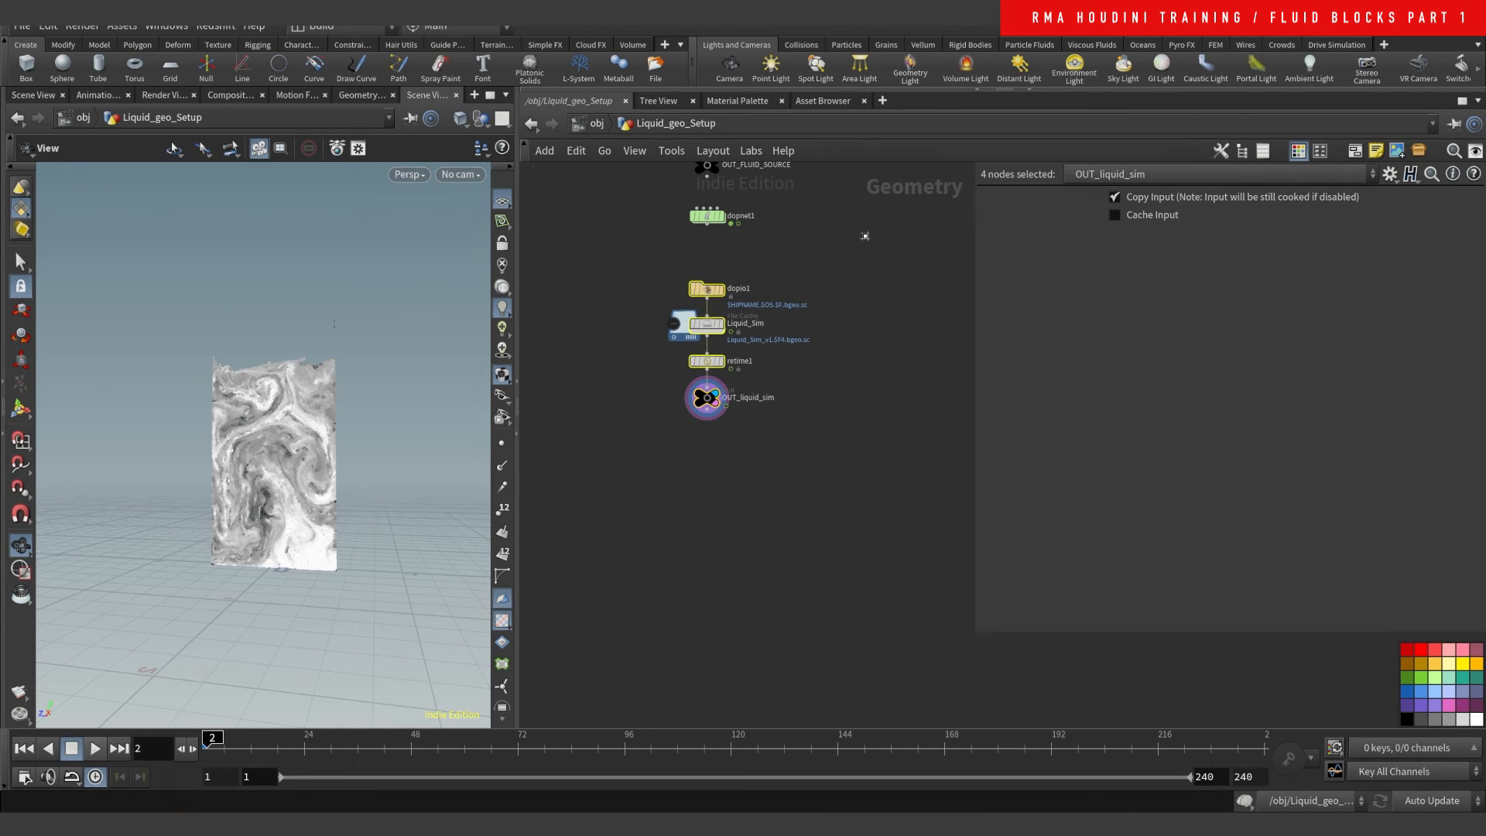
pyautogui.moveTo(865, 236); pyautogui.dragTo(870, 586)
pyautogui.moveTo(875, 275); pyautogui.dragTo(722, 299)
pyautogui.click(797, 263)
# - Move the whole lower node network up closer to OUT_liquid_sim
pyautogui.moveTo(810, 260); pyautogui.dragTo(796, 308, button='right')
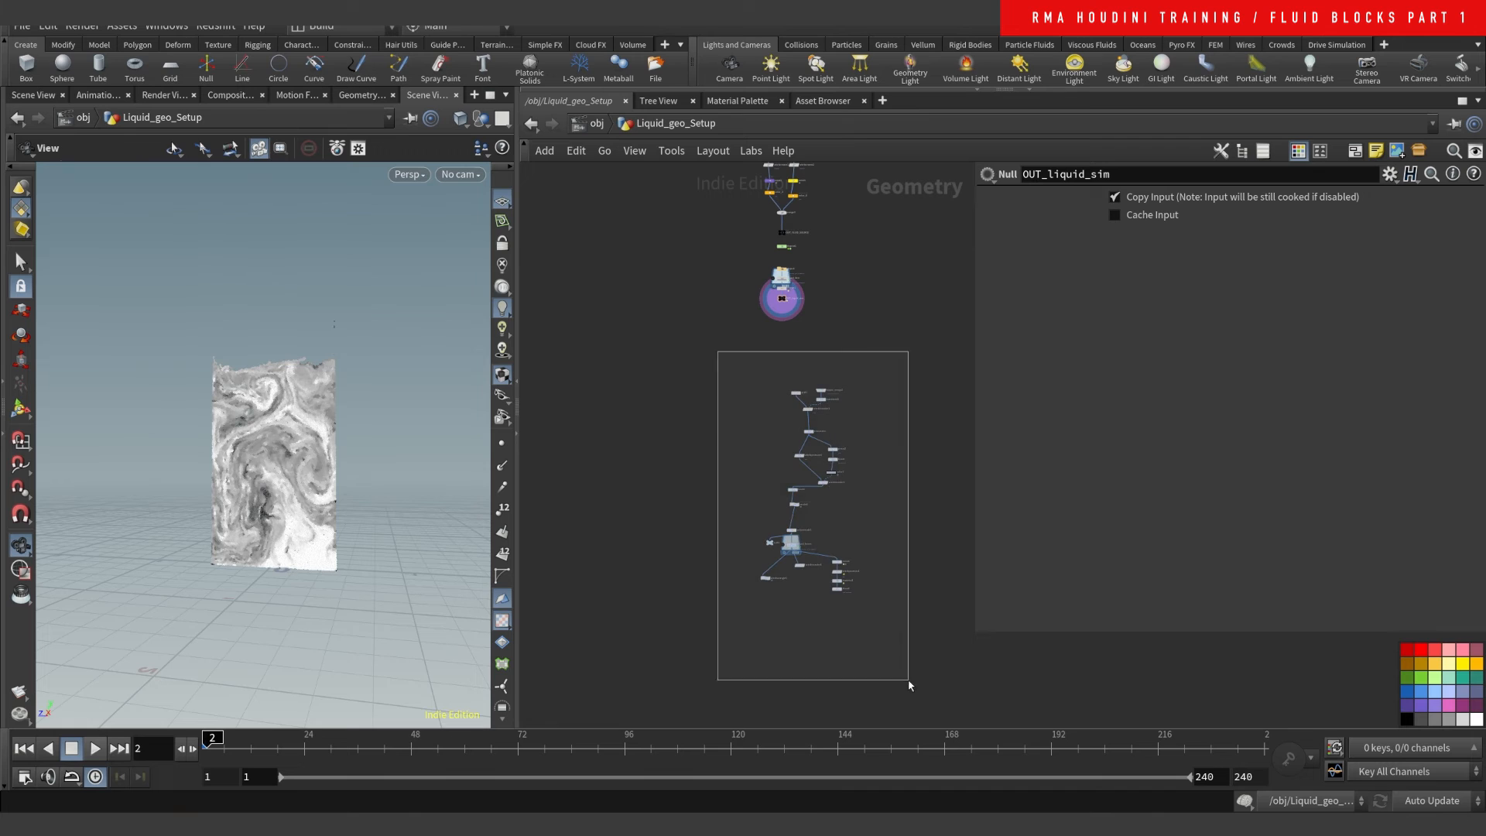
pyautogui.moveTo(823, 482); pyautogui.dragTo(799, 428)
pyautogui.rightClick(781, 287)
pyautogui.click(822, 270)
pyautogui.click(724, 357)
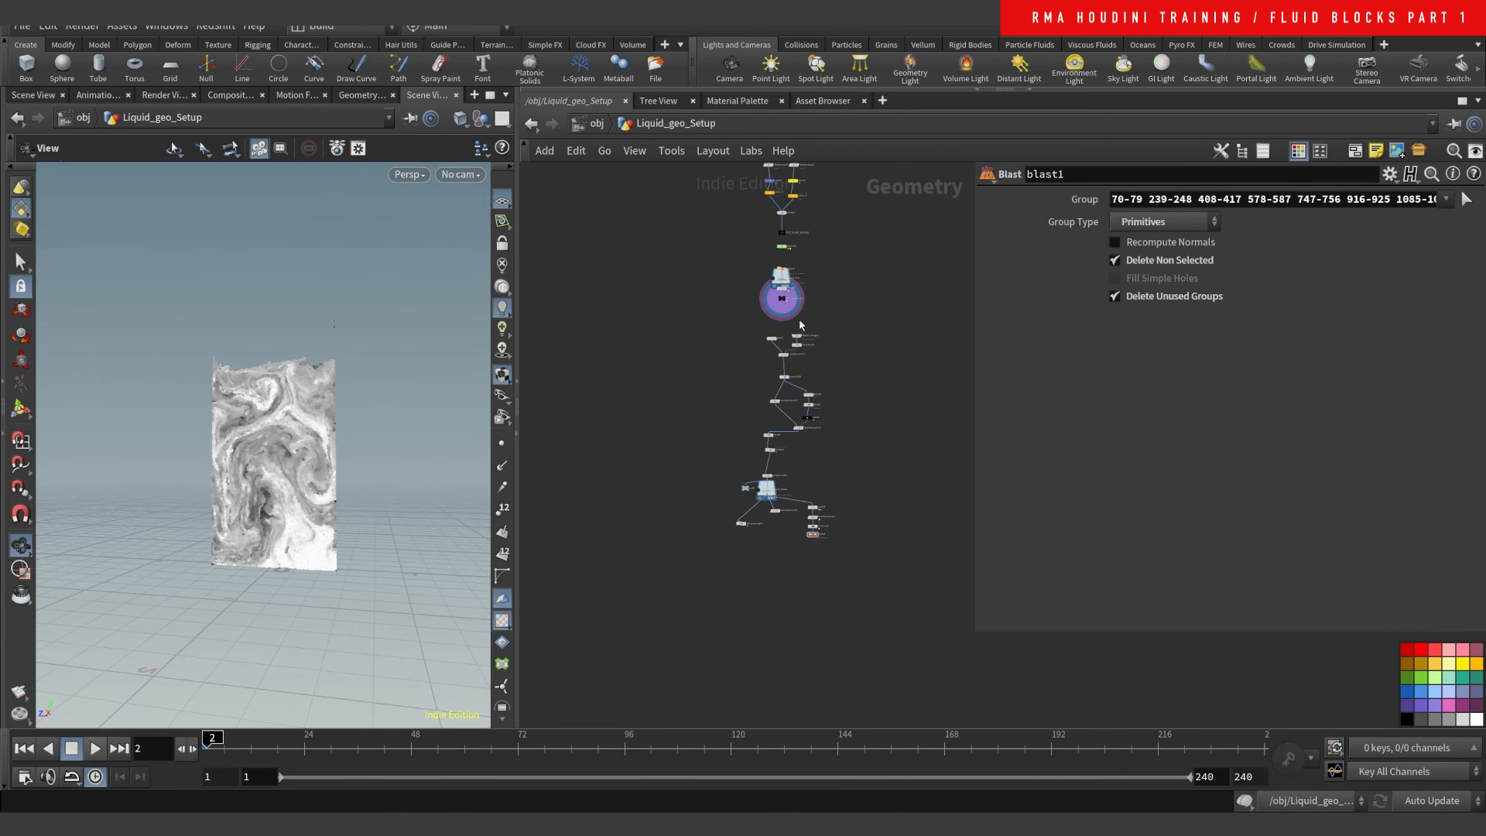
# - Display grid1 at the start of the lower network and view the flat grid from above
pyautogui.scroll(5, 796, 316)
pyautogui.scroll(5, 740, 347)
pyautogui.click(731, 435)
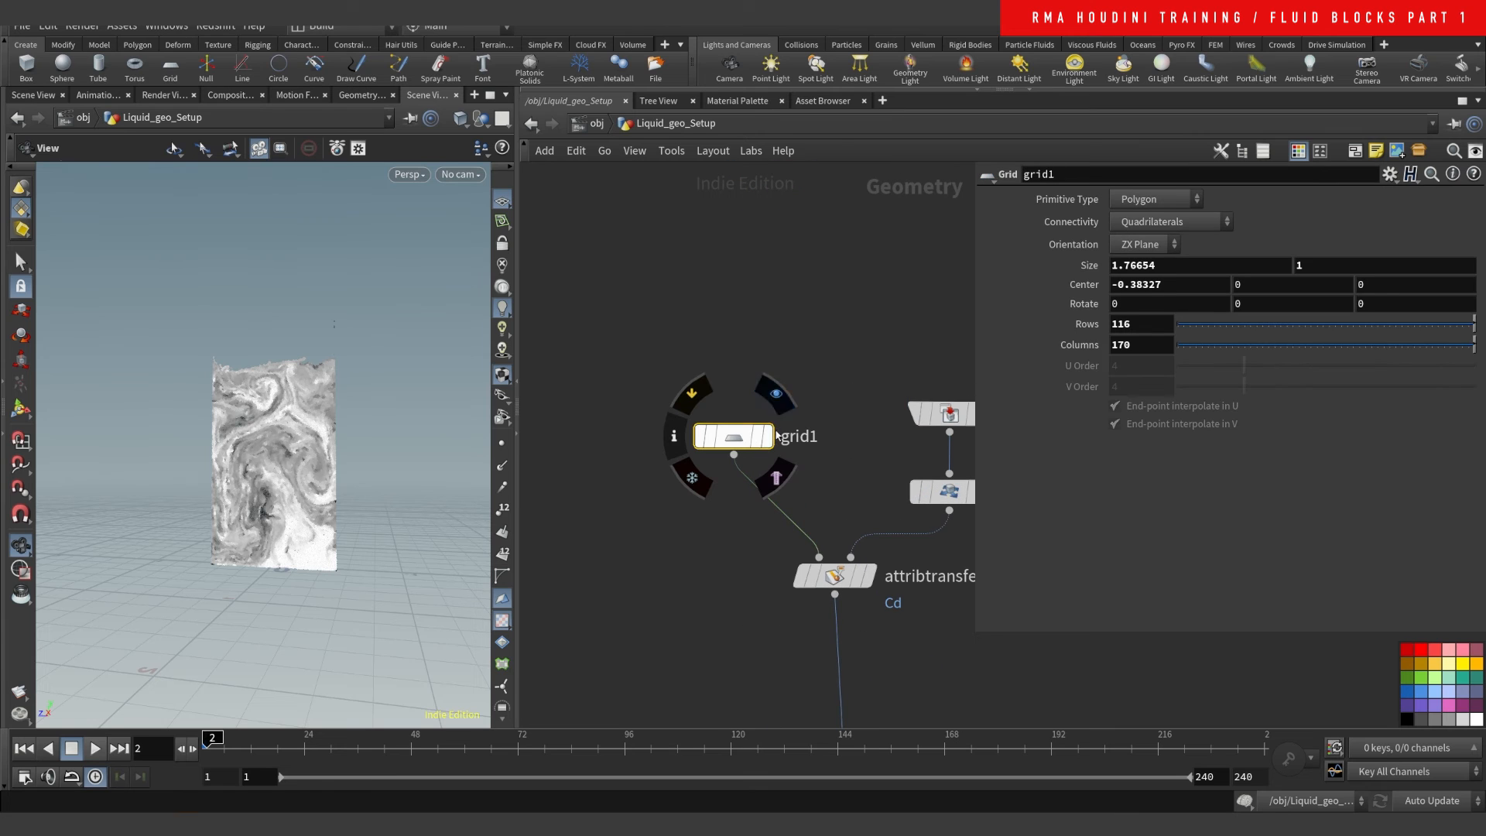
pyautogui.click(767, 436)
pyautogui.moveTo(333, 558); pyautogui.dragTo(360, 534)
pyautogui.scroll(-5, 771, 352)
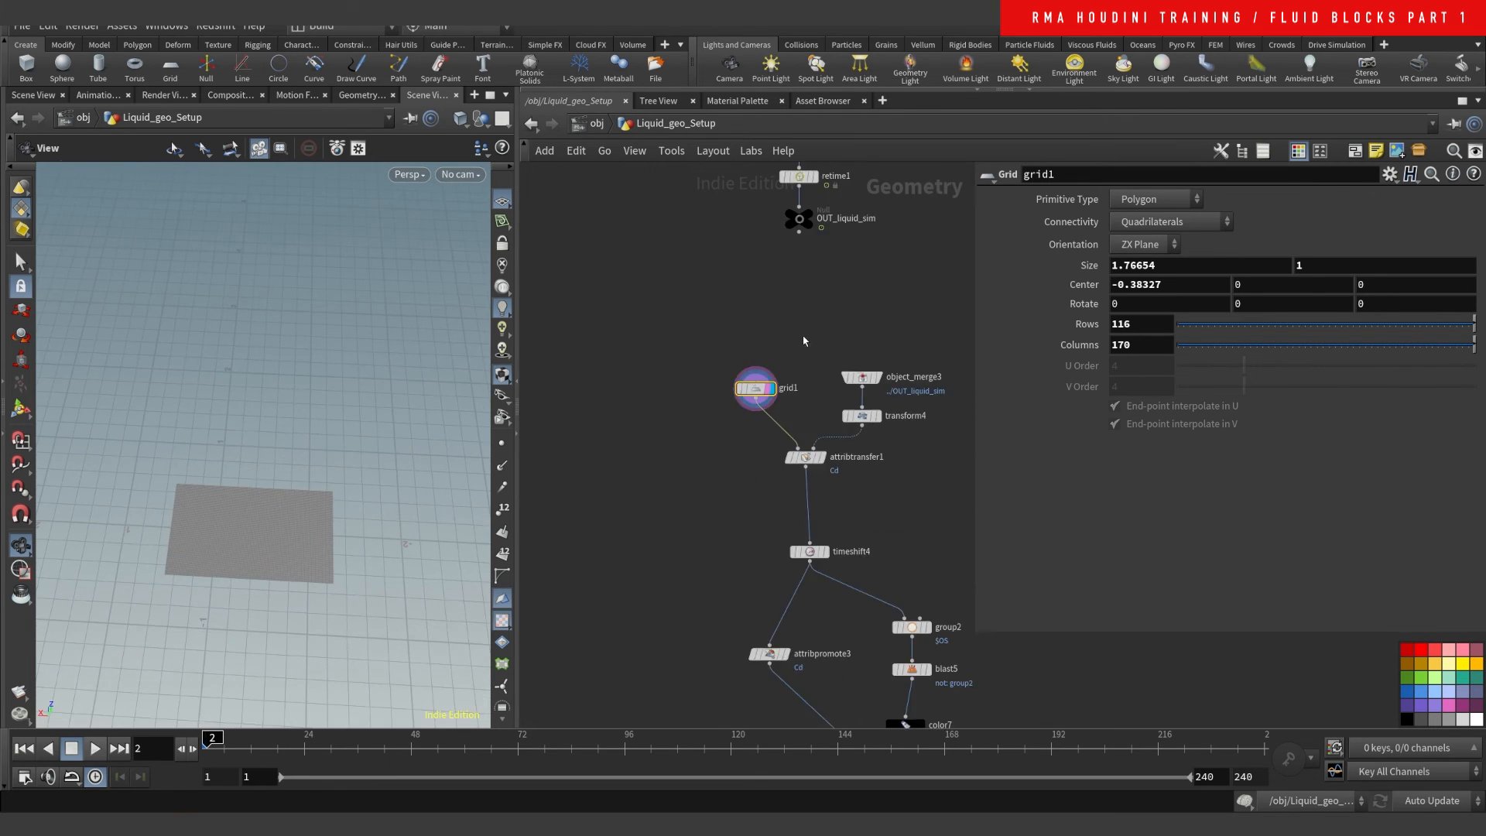
# - Reference OUT_liquid_sim as Object 1 in object_merge3
pyautogui.scroll(3, 701, 347)
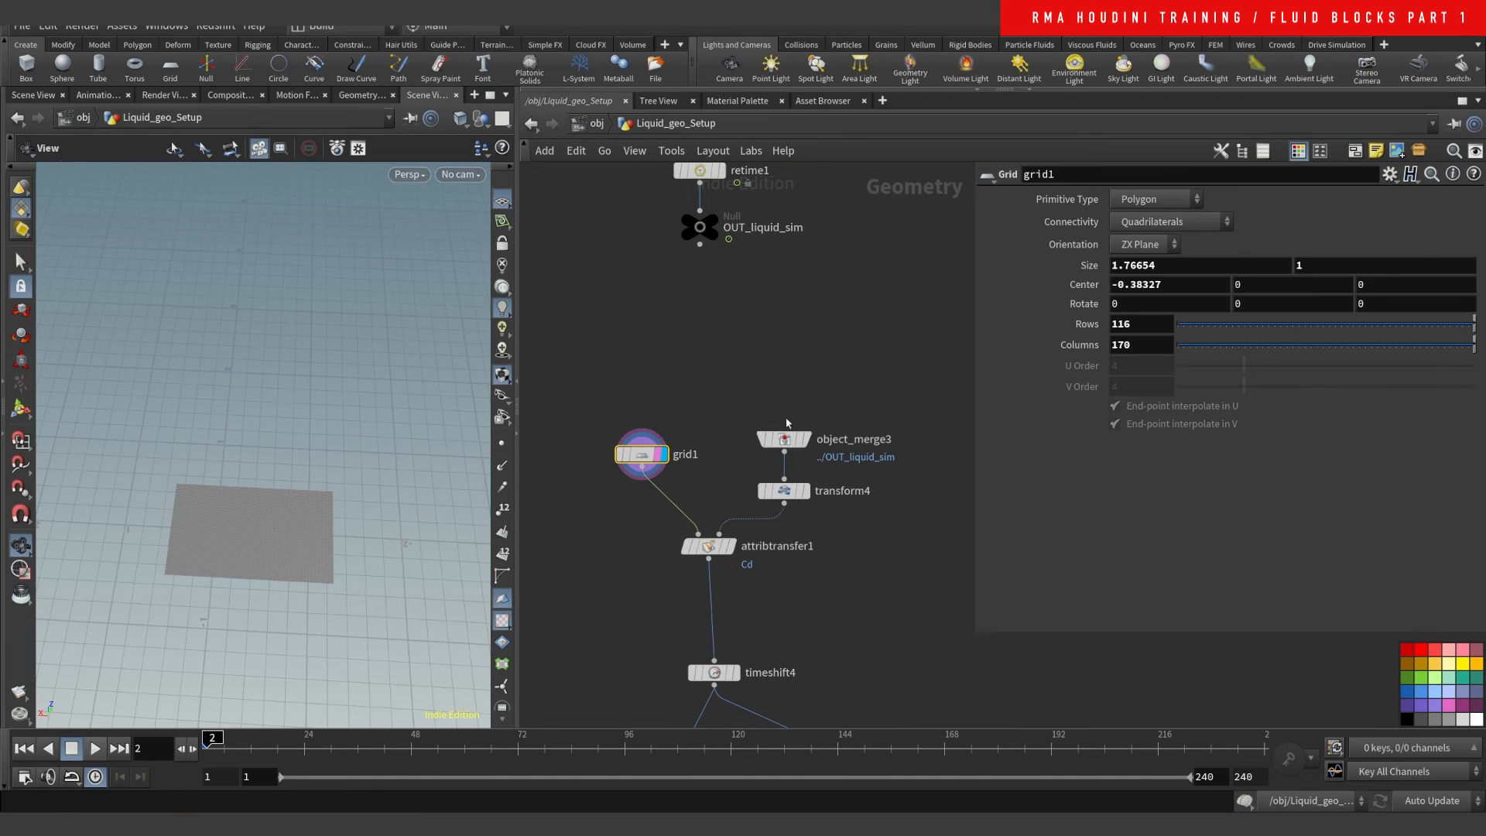
pyautogui.click(807, 443)
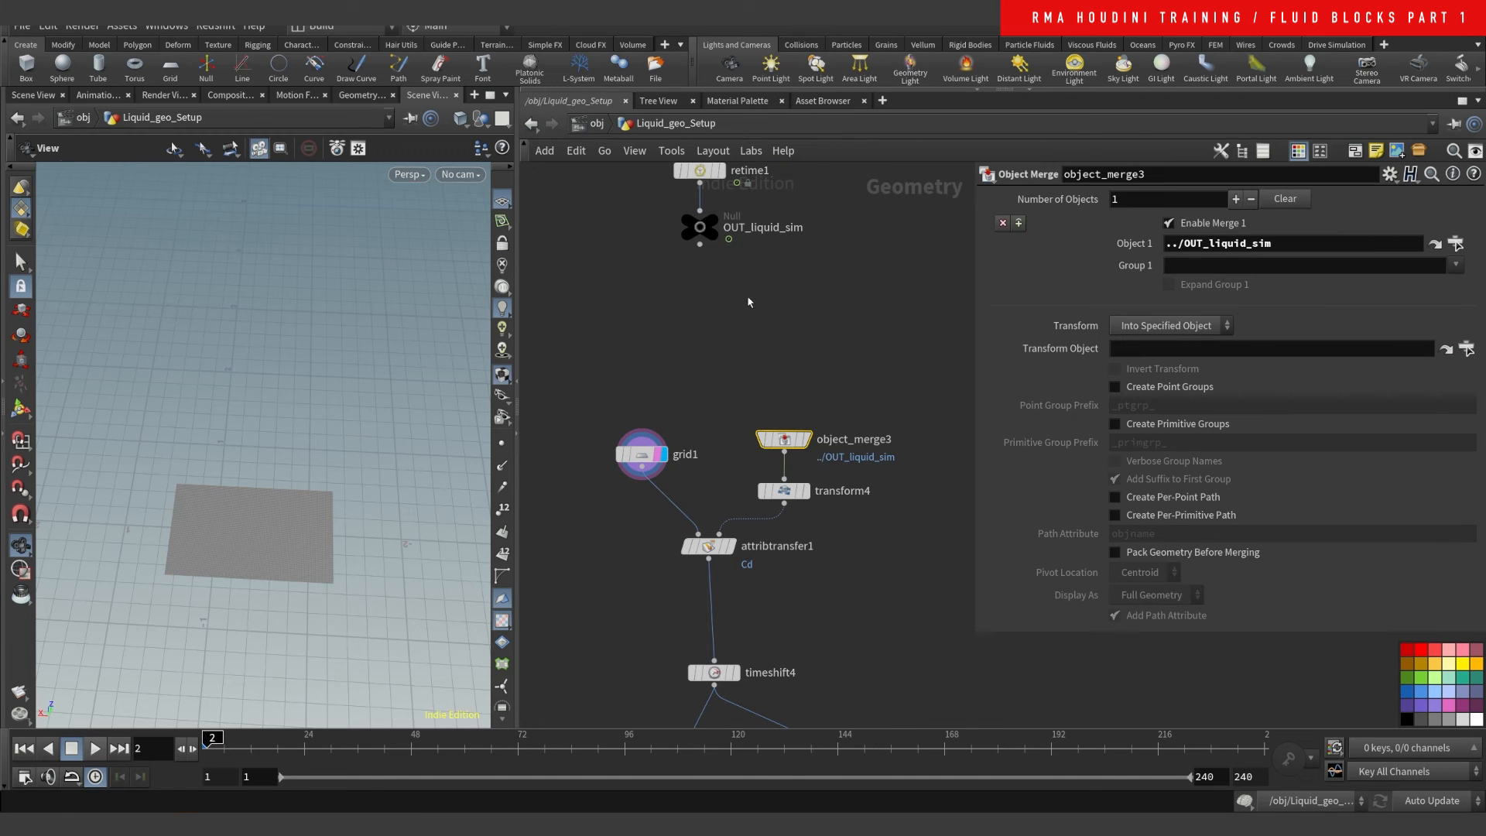
pyautogui.moveTo(706, 231); pyautogui.dragTo(1232, 254)
# - Display transform4's rotated liquid and compare its placement with grid1 in the viewport
pyautogui.click(805, 490)
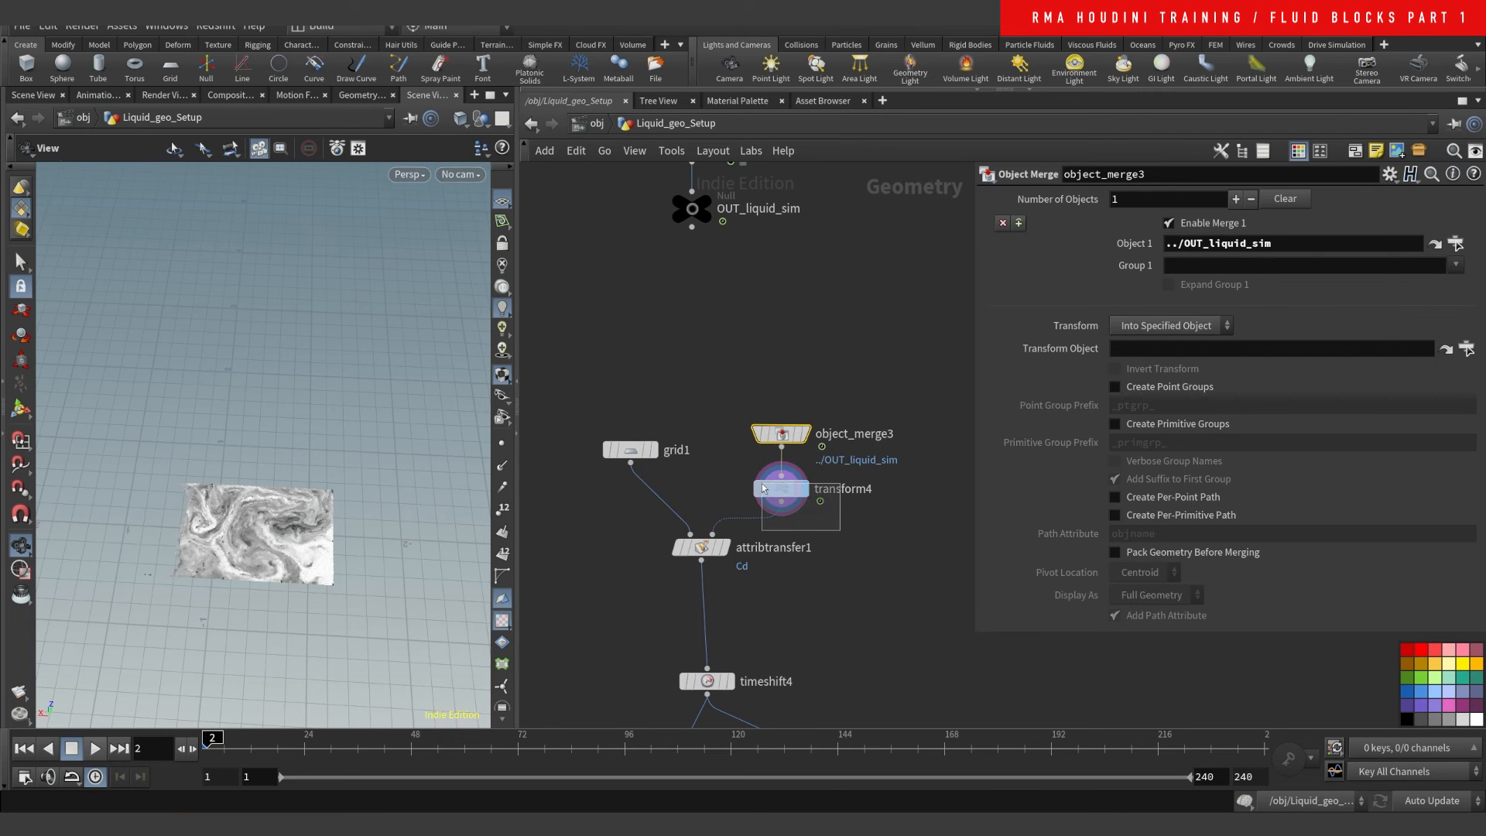
pyautogui.click(762, 489)
pyautogui.scroll(3, 346, 498)
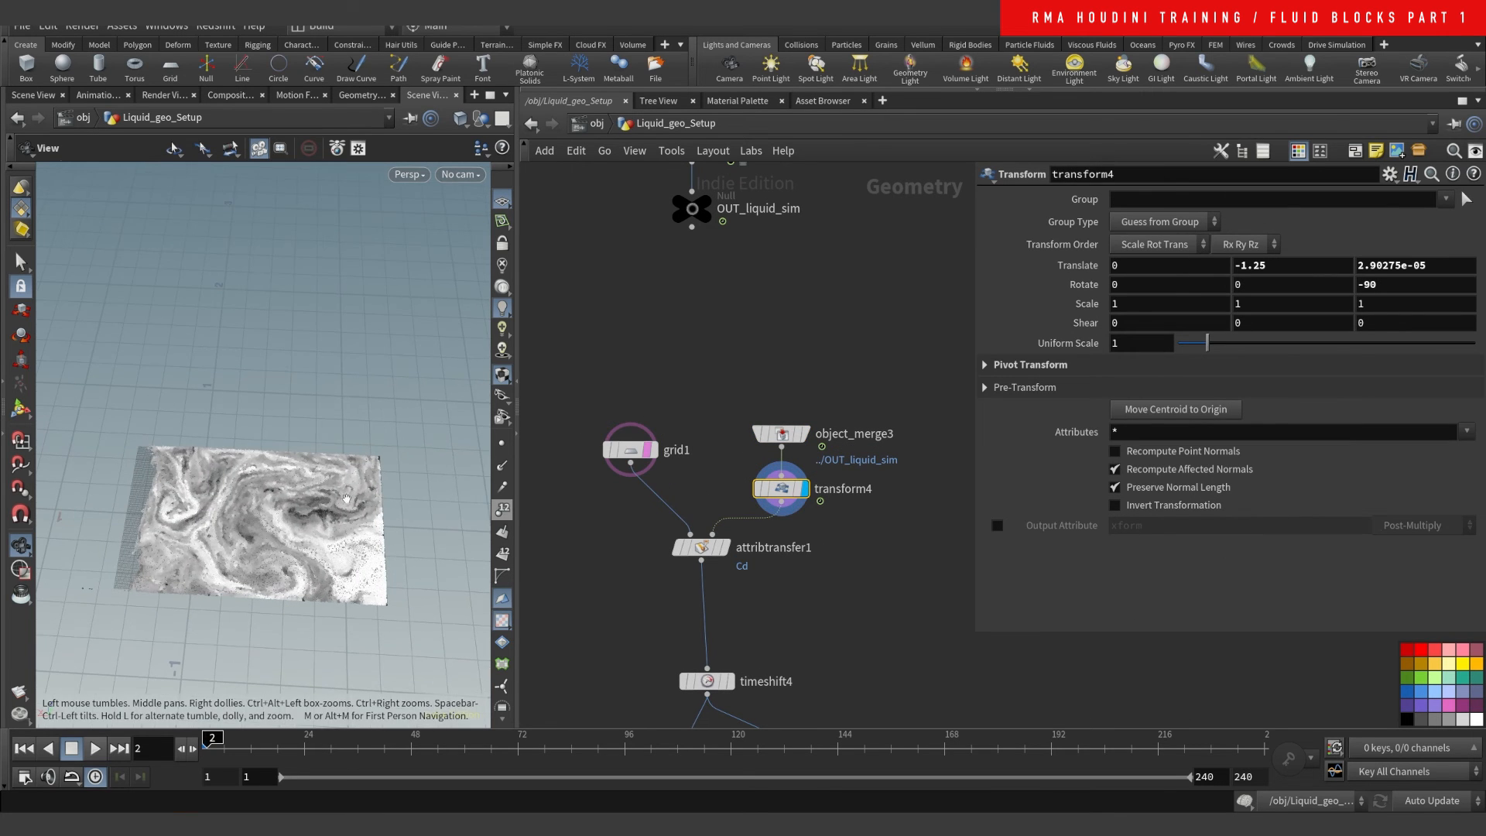
pyautogui.click(631, 450)
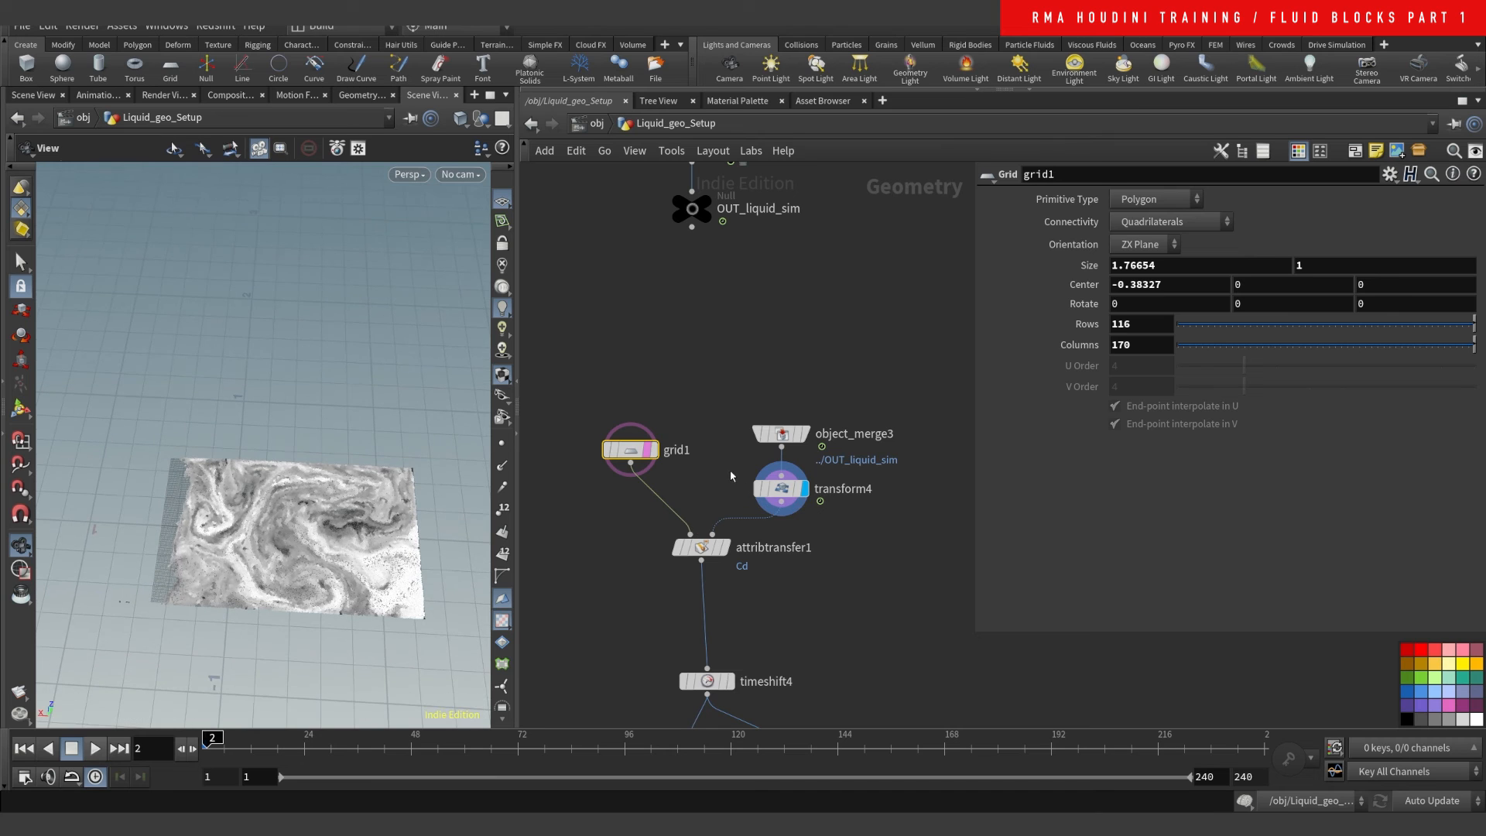
pyautogui.click(781, 489)
pyautogui.scroll(2, 340, 440)
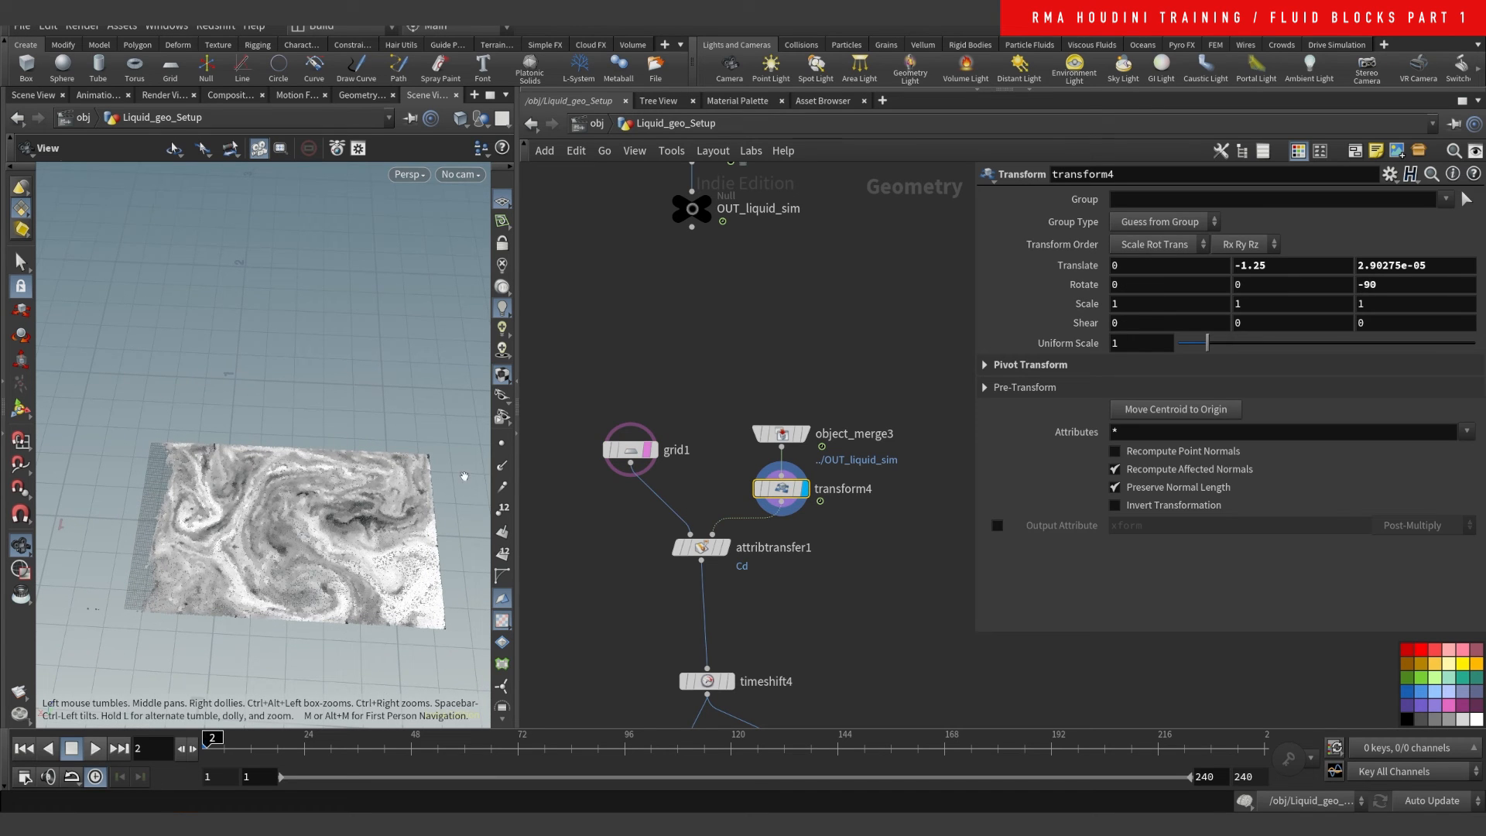
pyautogui.moveTo(340, 545)
pyautogui.mouseDown()
pyautogui.moveTo(332, 456)
pyautogui.moveTo(336, 553)
pyautogui.mouseUp()
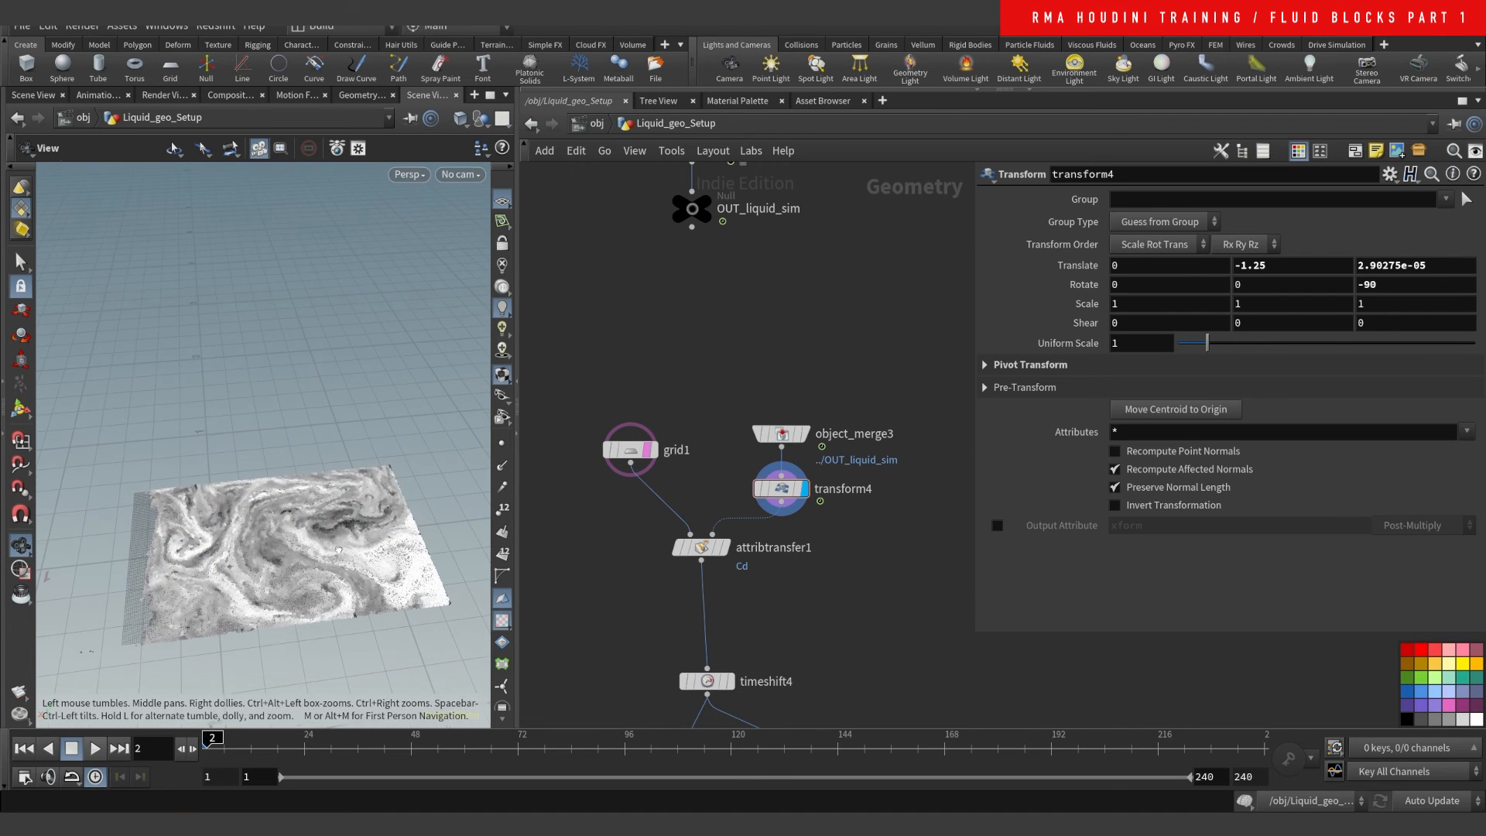
# - Display attribtransfer1 to view the liquid colors on the grid, and scrub the timeline to frame 14
pyautogui.click(728, 549)
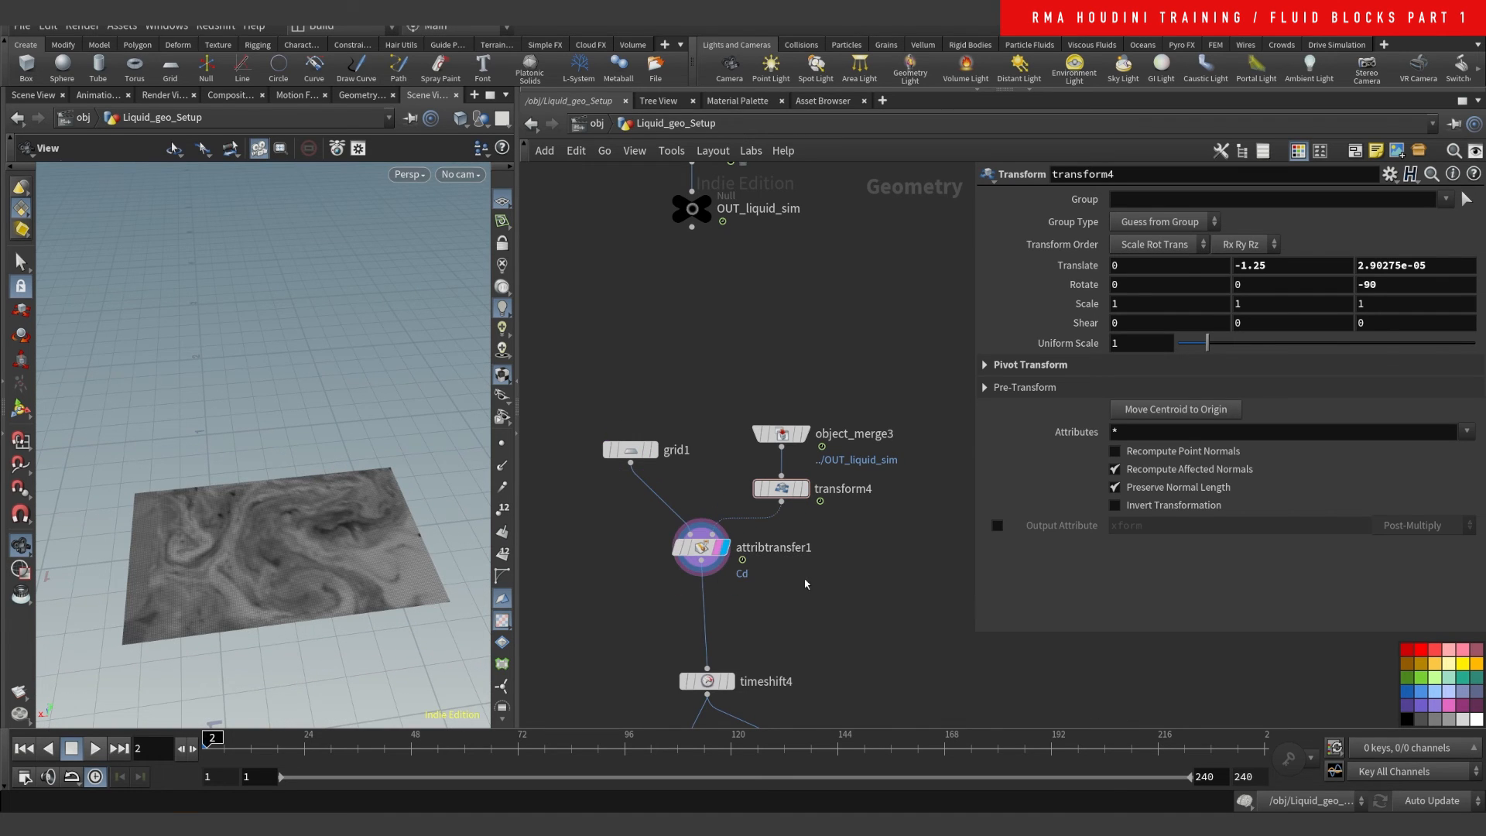
pyautogui.scroll(3, 329, 534)
pyautogui.moveTo(326, 540); pyautogui.dragTo(313, 593)
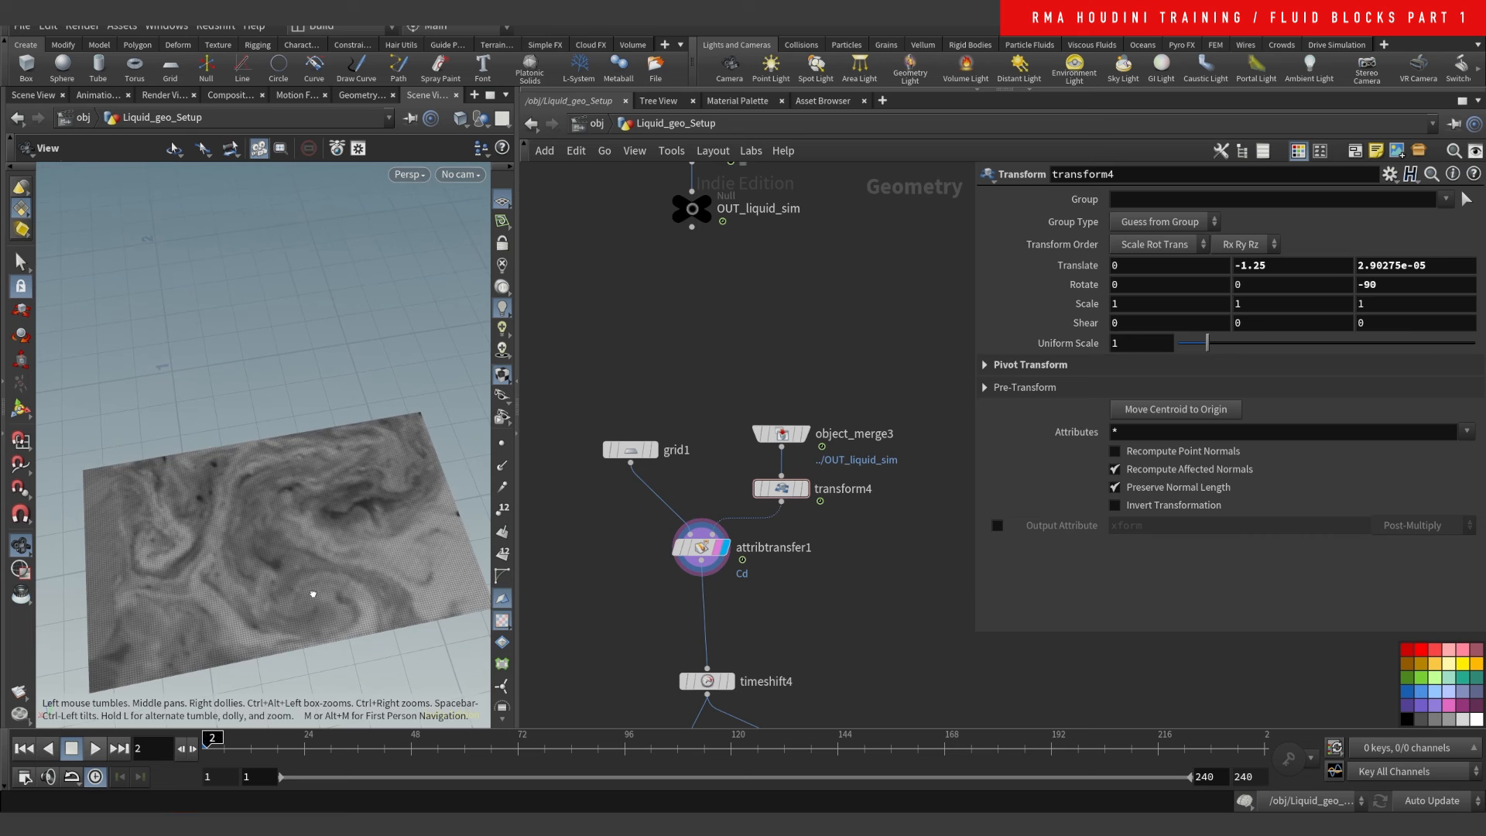
pyautogui.moveTo(234, 747)
pyautogui.mouseDown()
pyautogui.moveTo(372, 771)
pyautogui.moveTo(916, 760)
pyautogui.moveTo(260, 758)
pyautogui.mouseUp()
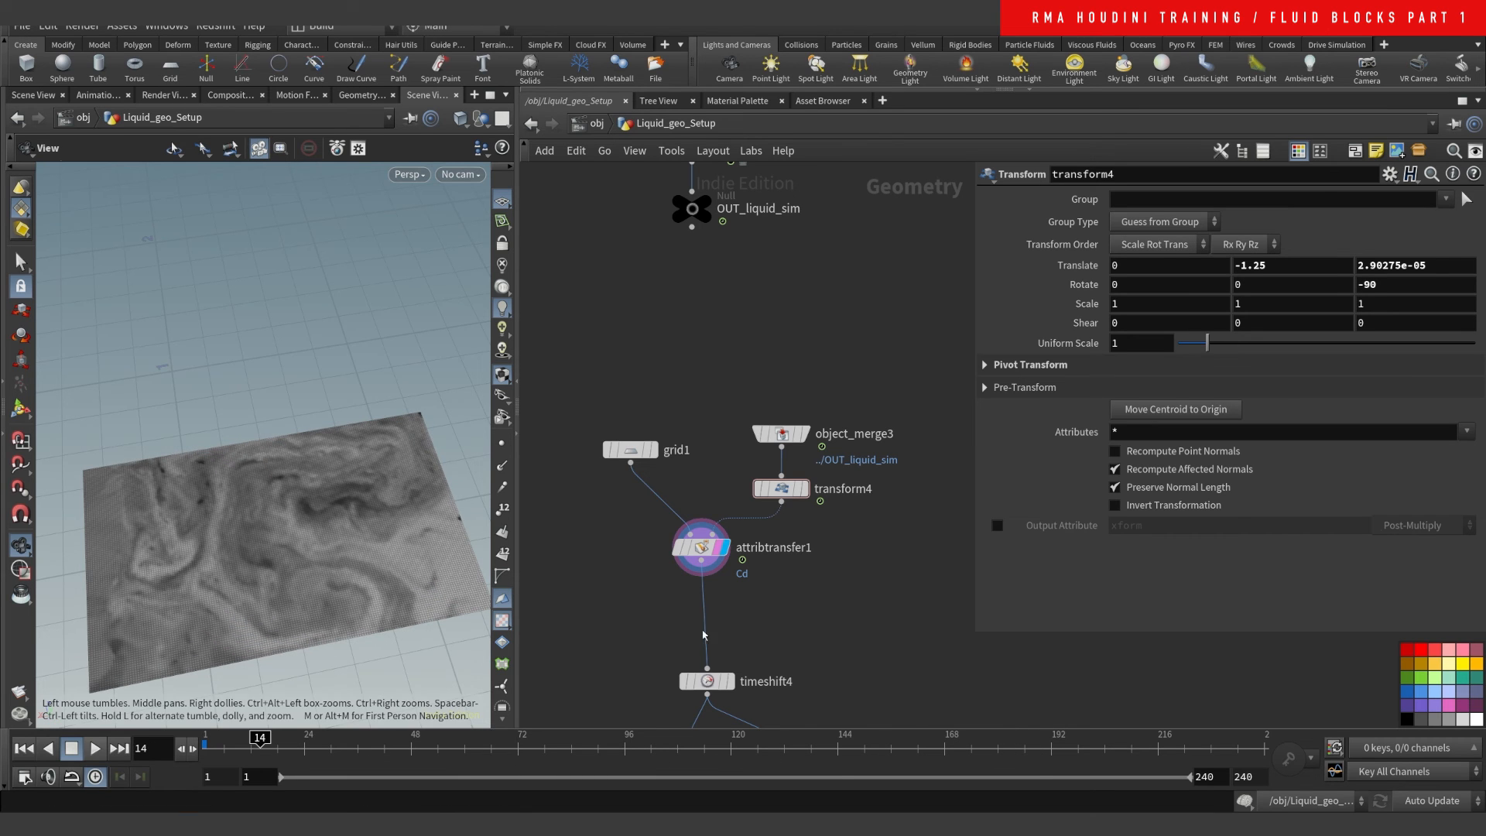
# - Display timeshift4 and scrub the timeline to compare the retimed liquid colors on the grid
pyautogui.moveTo(791, 658); pyautogui.dragTo(795, 454, button='middle')
pyautogui.click(677, 477)
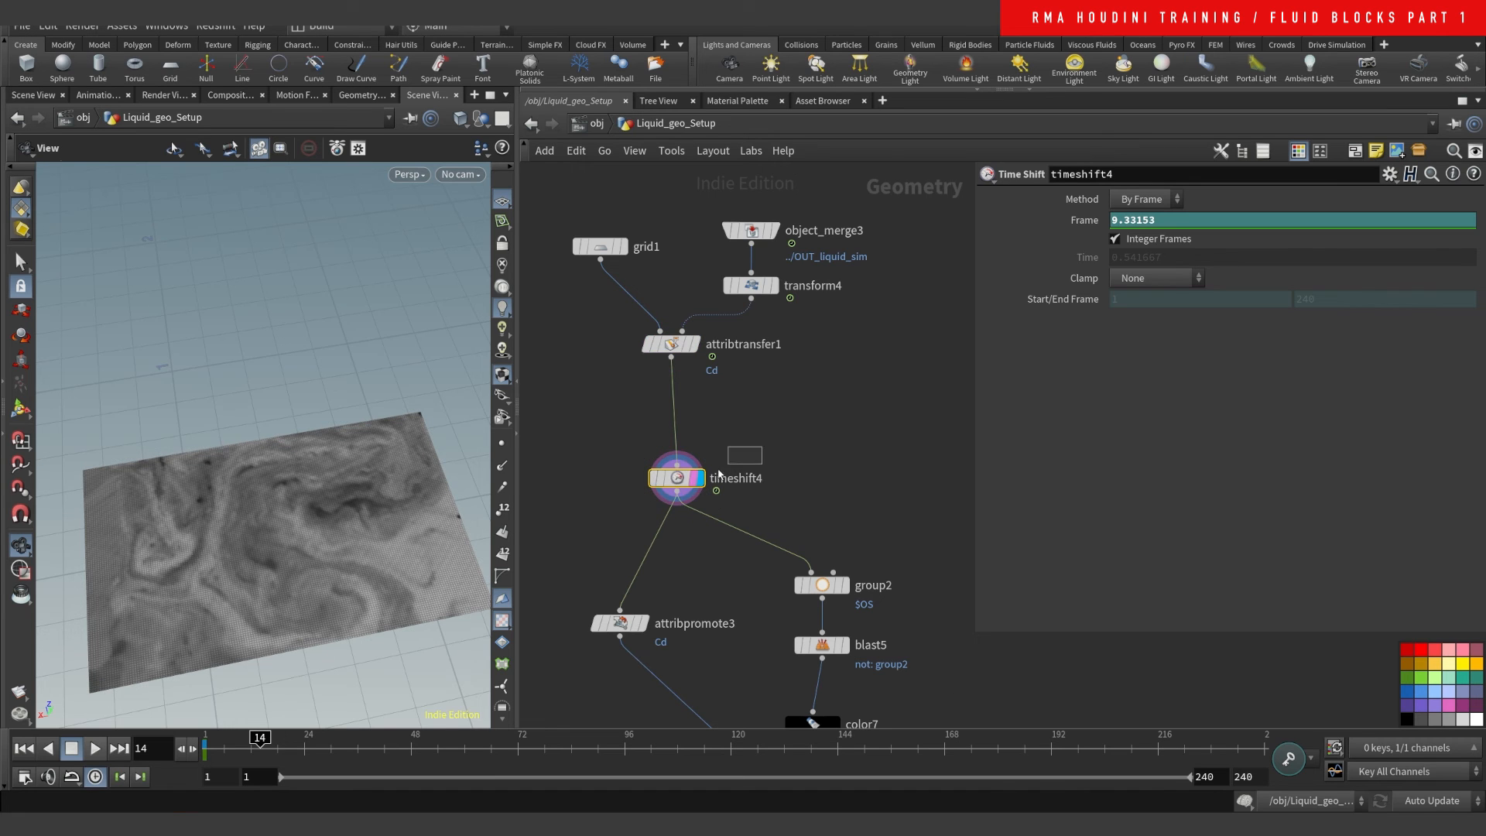
pyautogui.moveTo(302, 749); pyautogui.dragTo(213, 744)
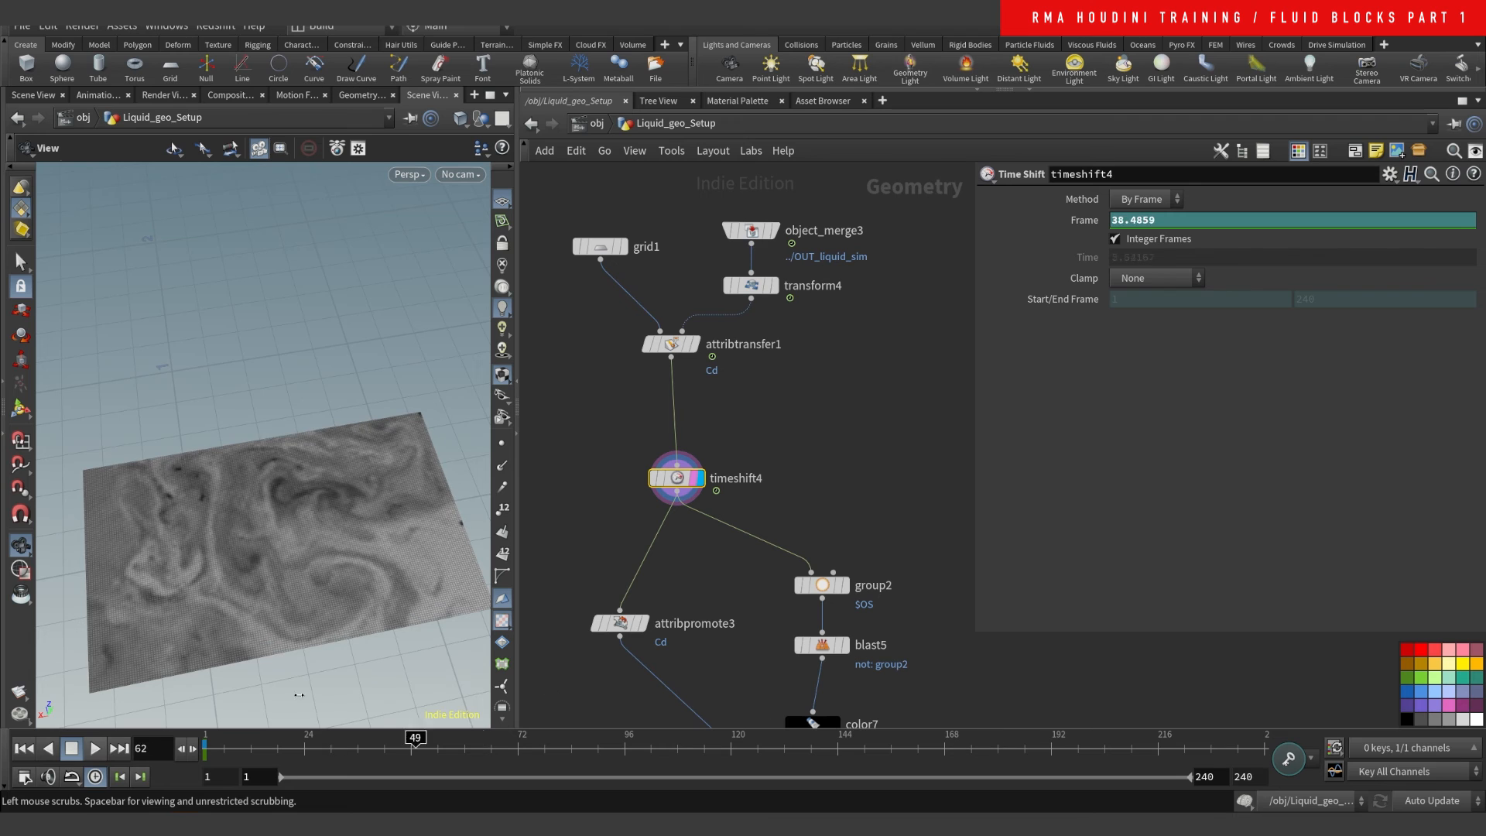
# - Widen the viewport pane, split it top/bottom, and show timeshift4's frame curve in a new Animation Editor in the lower pane
pyautogui.moveTo(518, 480); pyautogui.dragTo(711, 402)
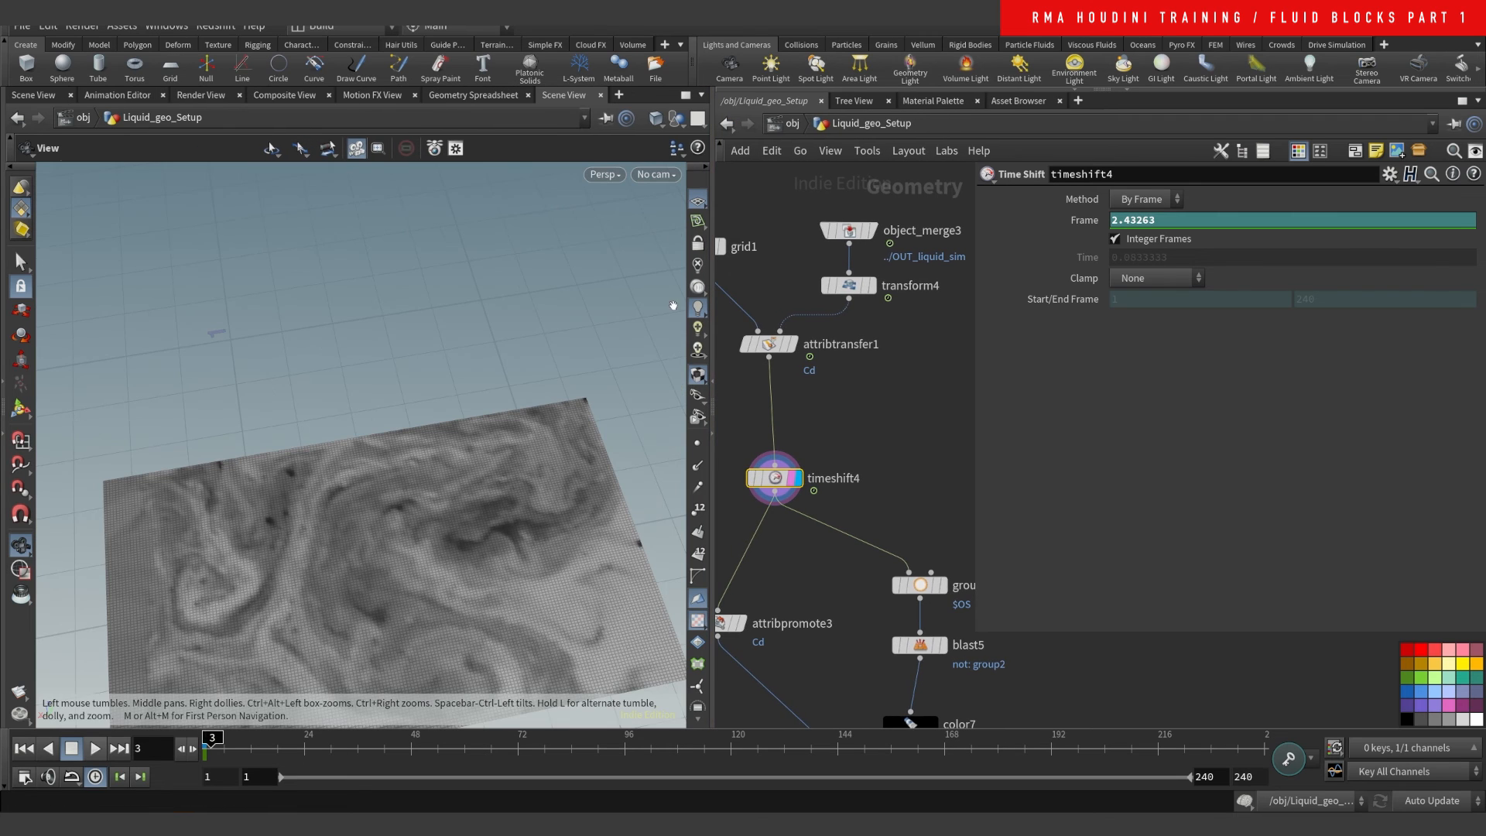
pyautogui.click(703, 96)
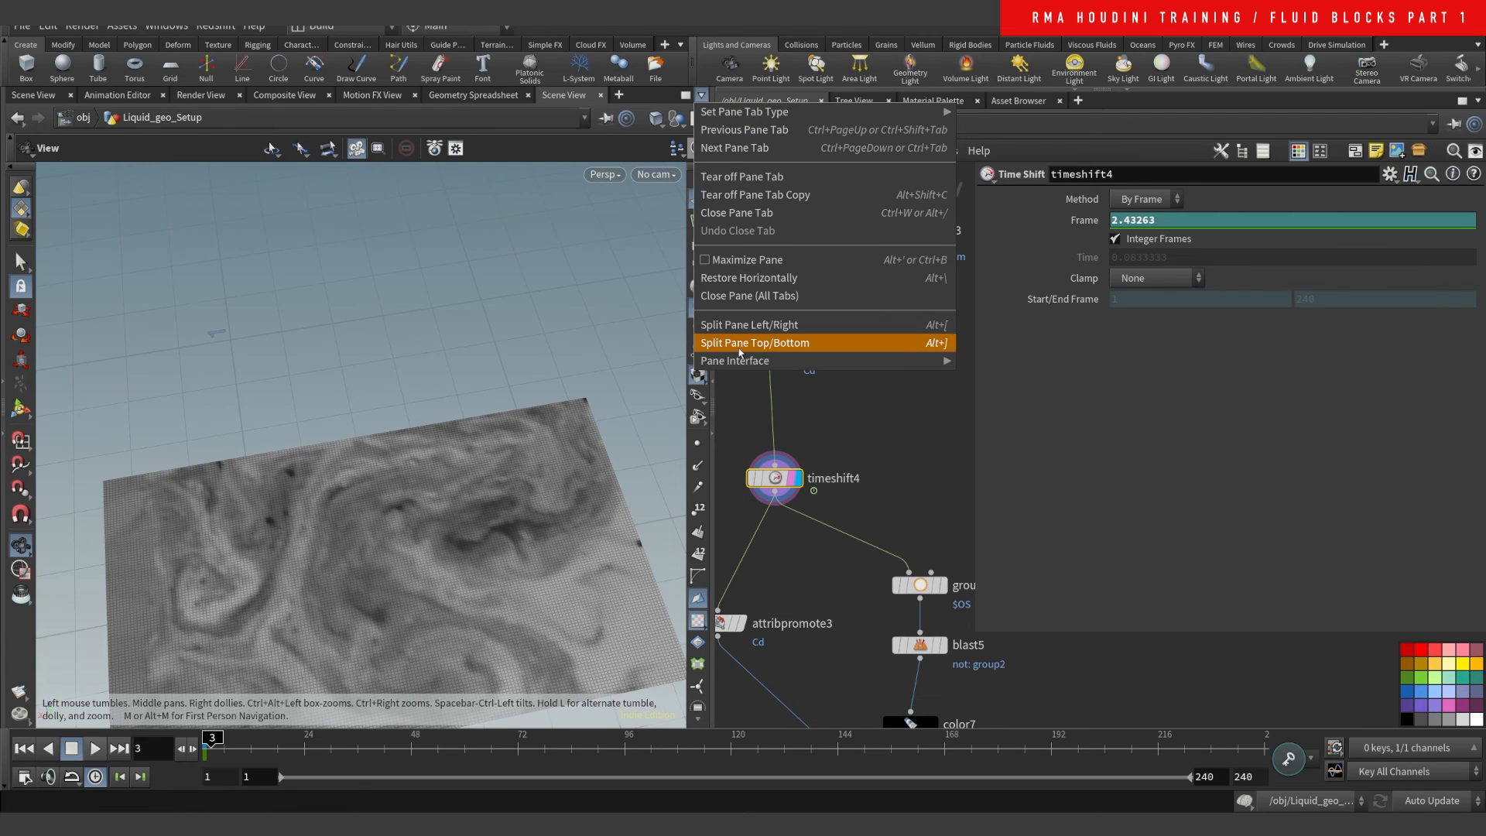
pyautogui.click(774, 346)
pyautogui.click(89, 415)
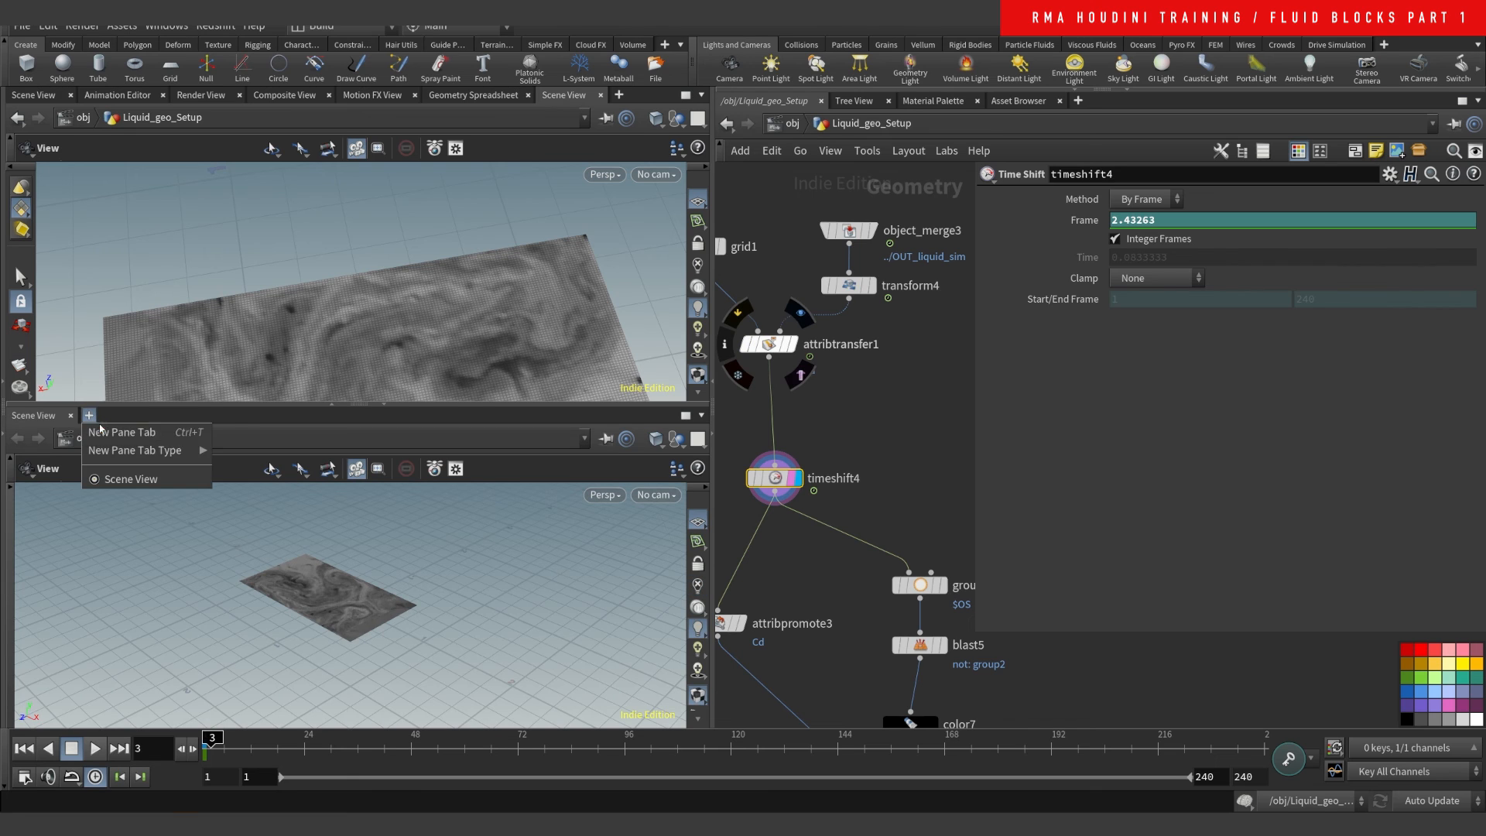
pyautogui.moveTo(137, 450)
pyautogui.moveTo(247, 265)
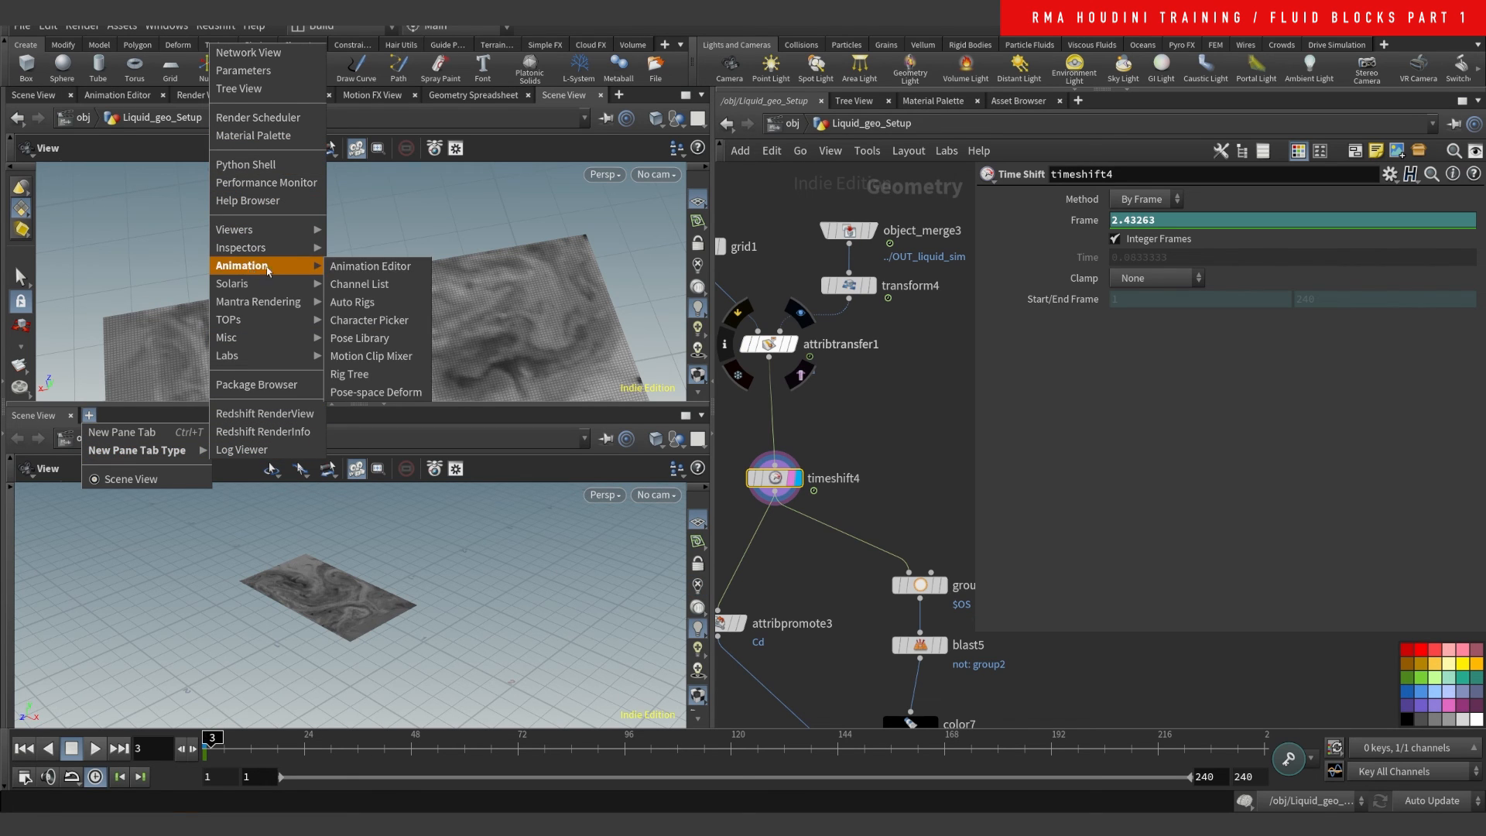
pyautogui.click(464, 266)
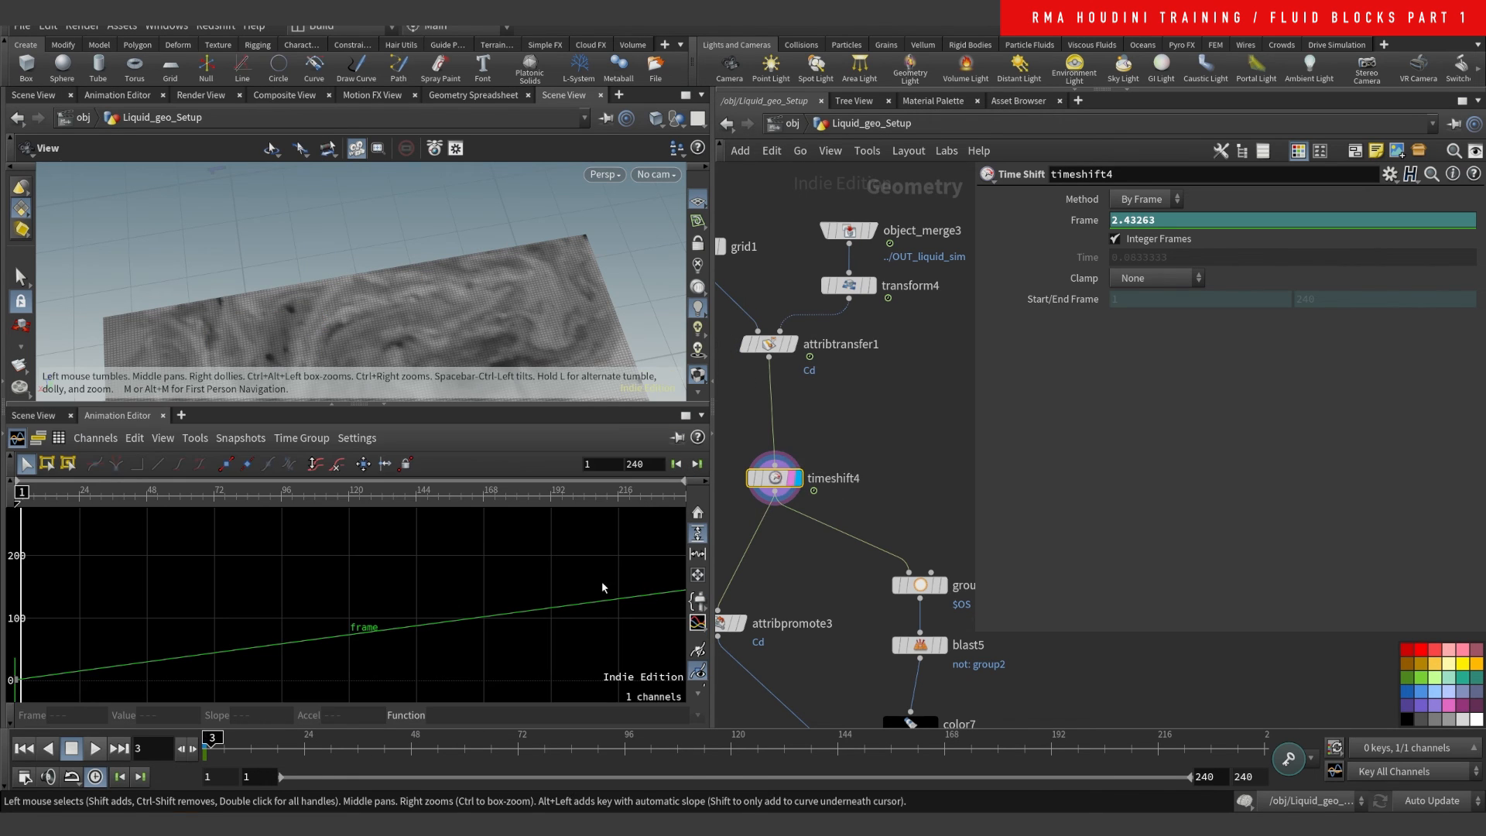
pyautogui.press('h')
pyautogui.moveTo(383, 568); pyautogui.dragTo(191, 639, button='right')
# - Add a new Time Shift node beside timeshift4 and display it
pyautogui.moveTo(863, 446); pyautogui.dragTo(848, 497, button='middle')
pyautogui.click(847, 491)
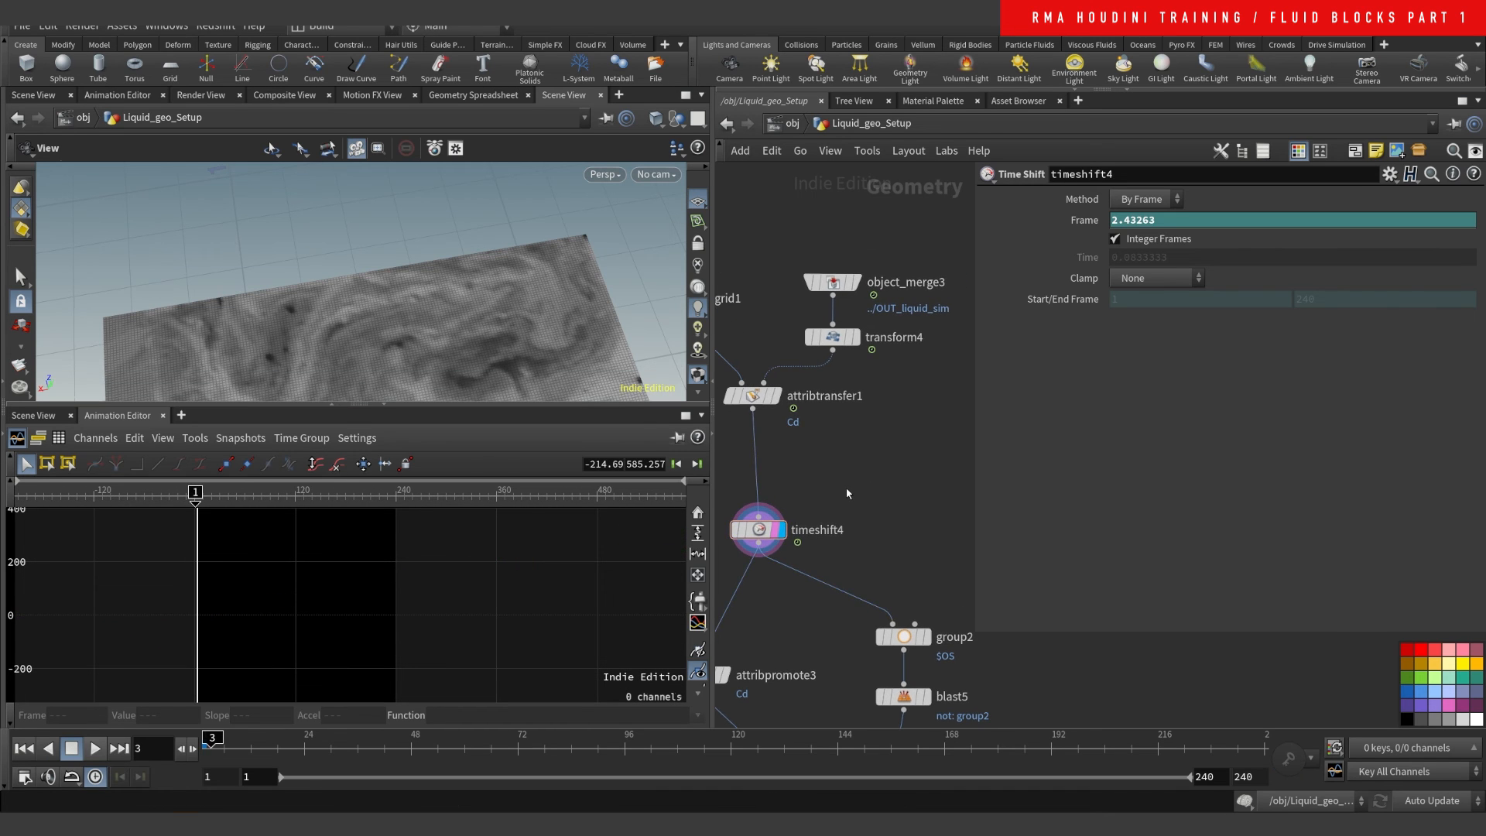
pyautogui.press('Tab')
pyautogui.write('time')
pyautogui.press('Return')
pyautogui.click(847, 489)
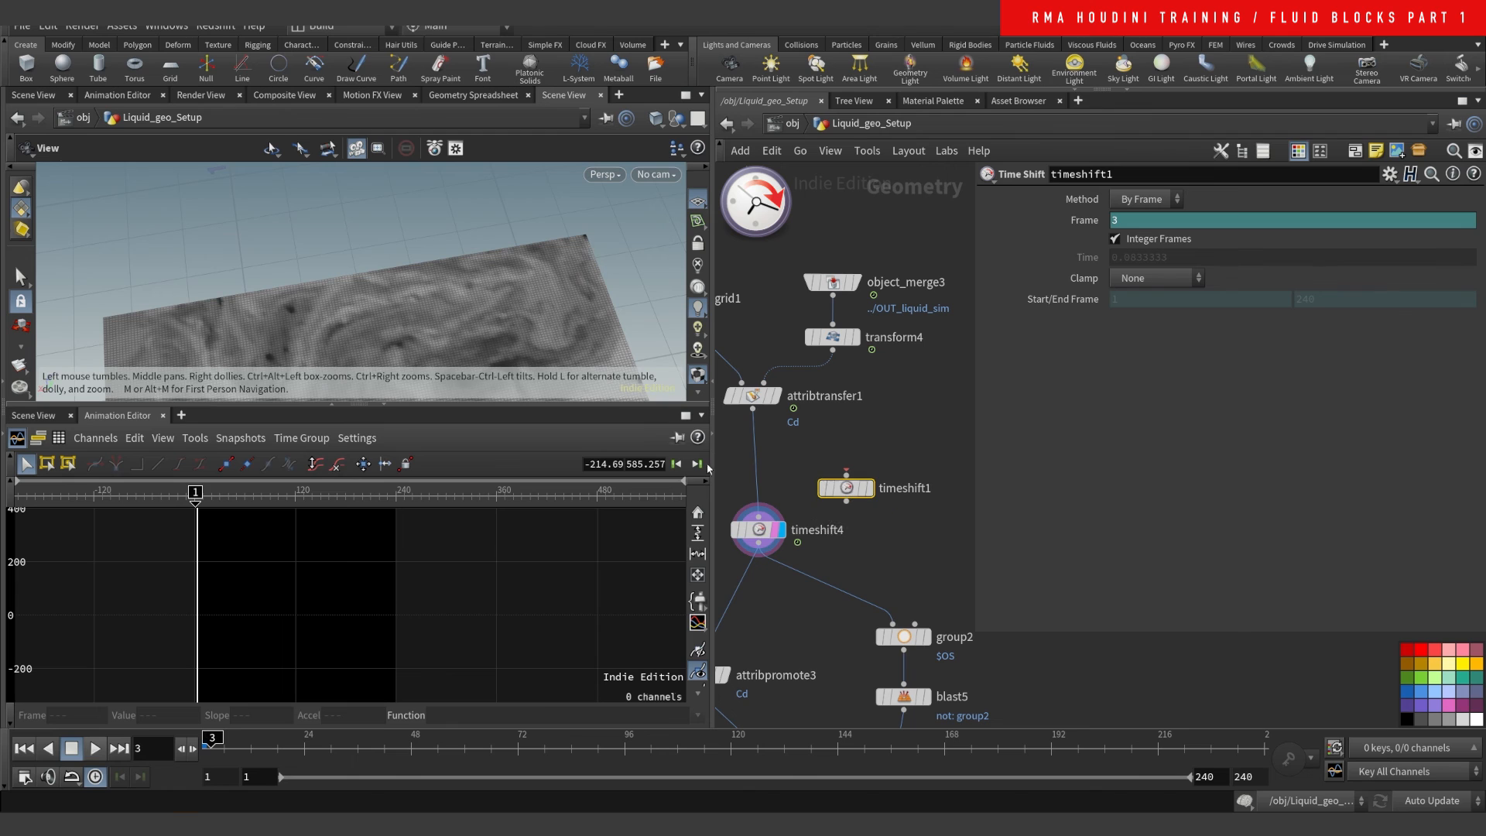
pyautogui.click(868, 489)
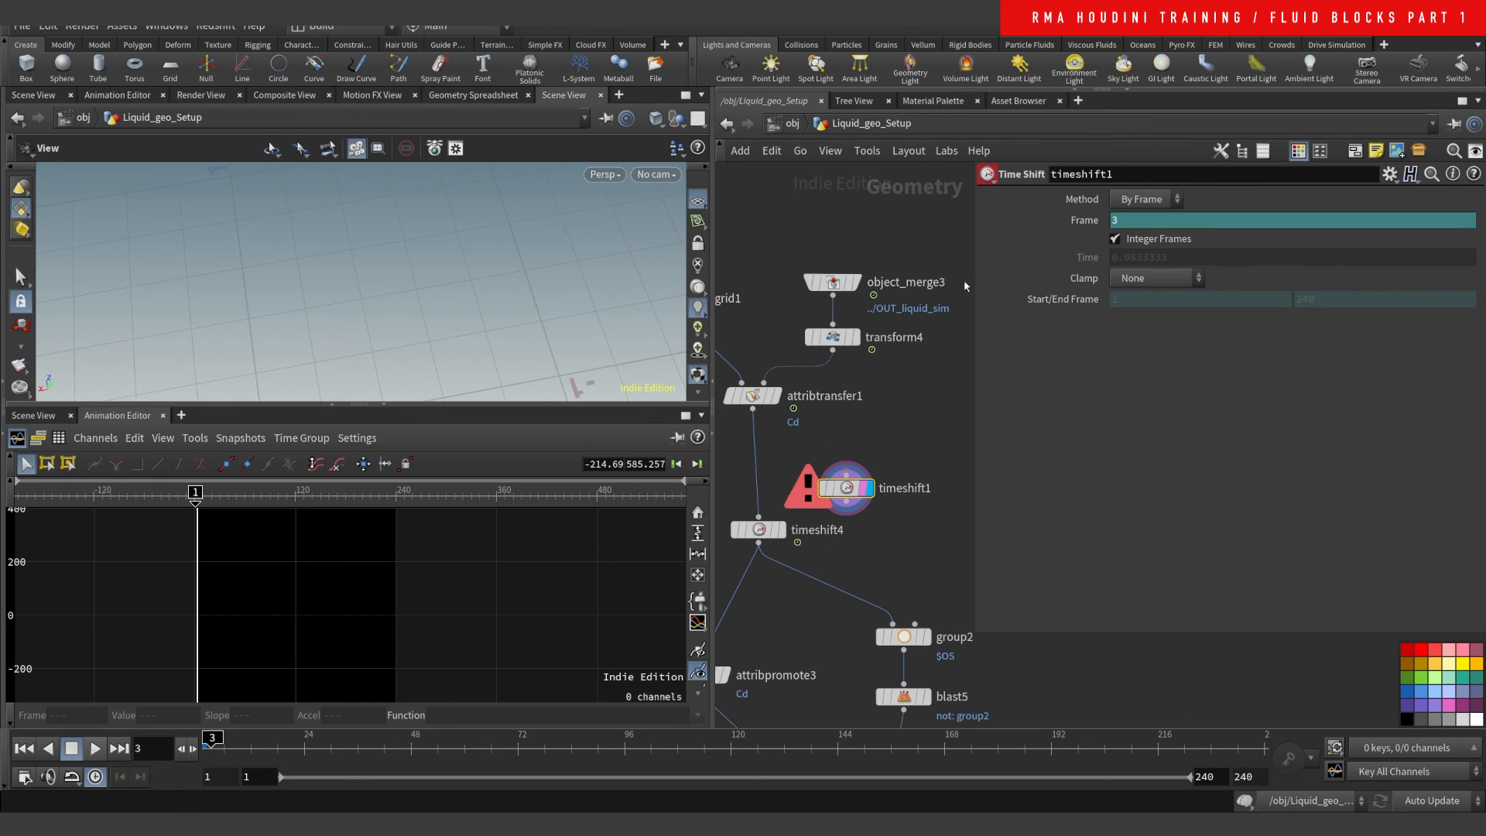
# - Delete the default Frame channel on timeshift1 and keyframe Frame at 1 on timeline frame 1
pyautogui.rightClick(1094, 231)
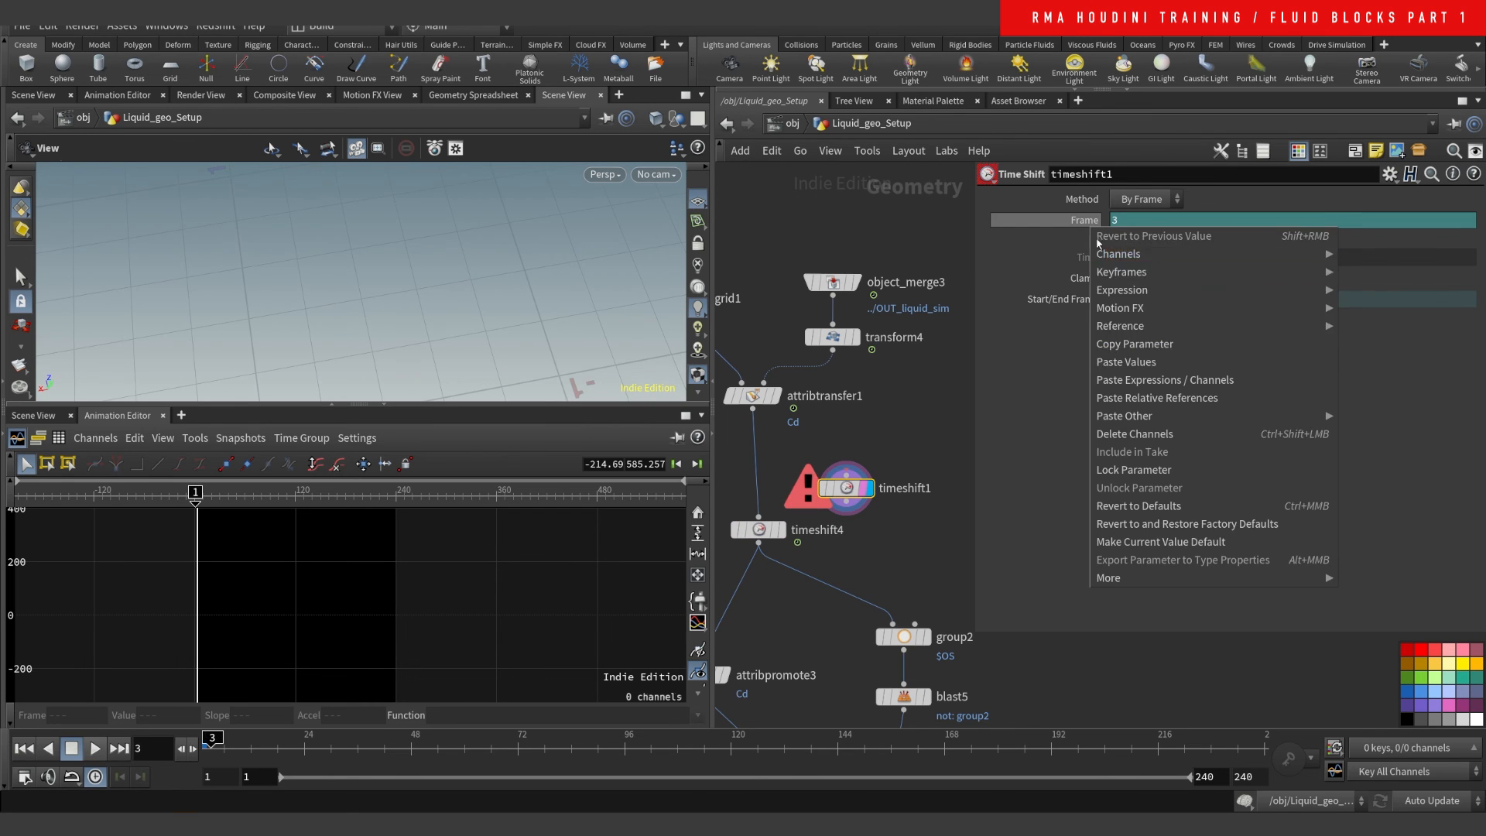
pyautogui.click(1120, 444)
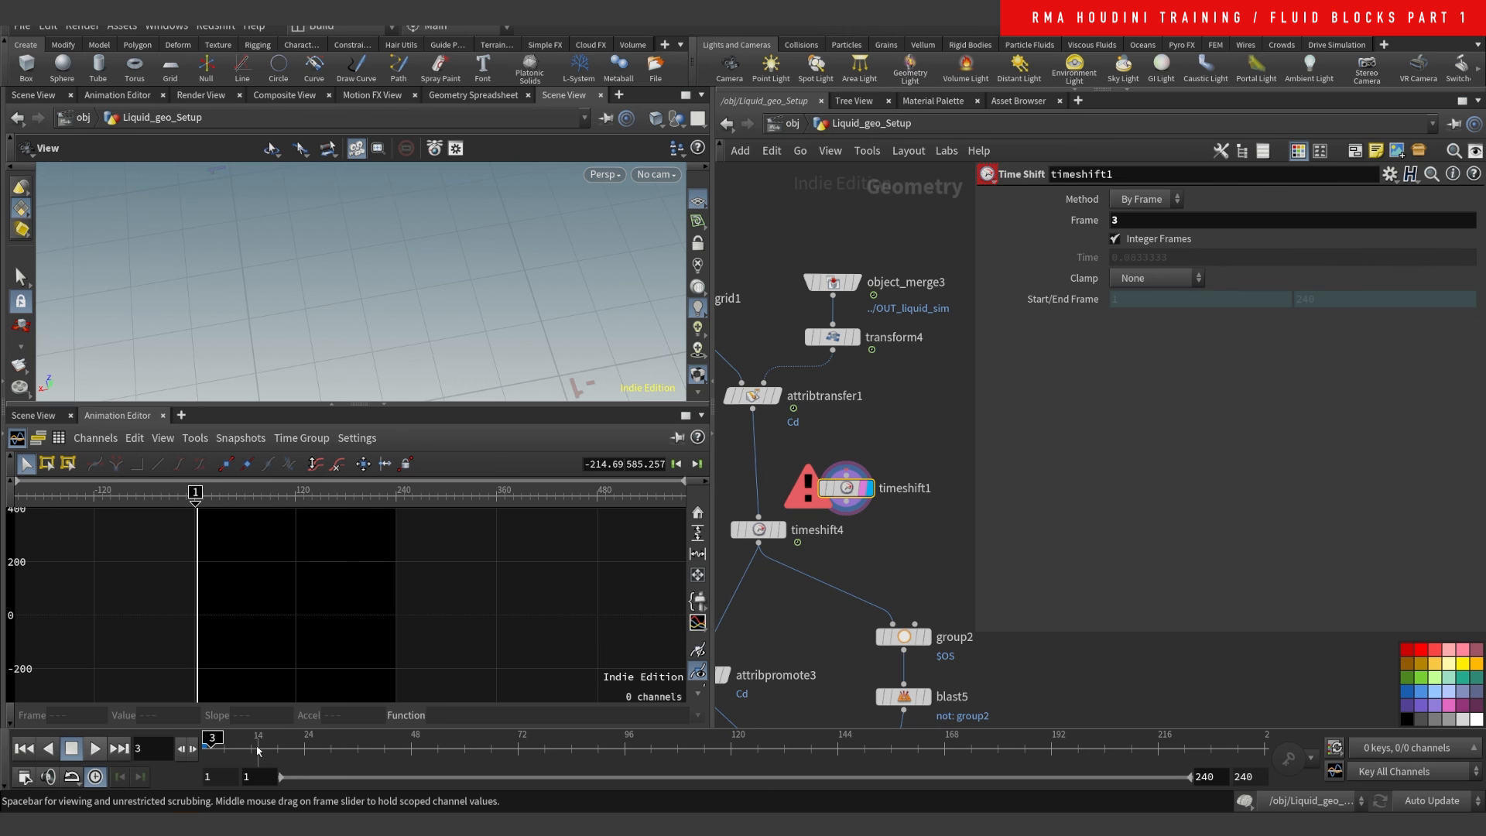
pyautogui.moveTo(1130, 221); pyautogui.dragTo(1077, 222)
pyautogui.write('1')
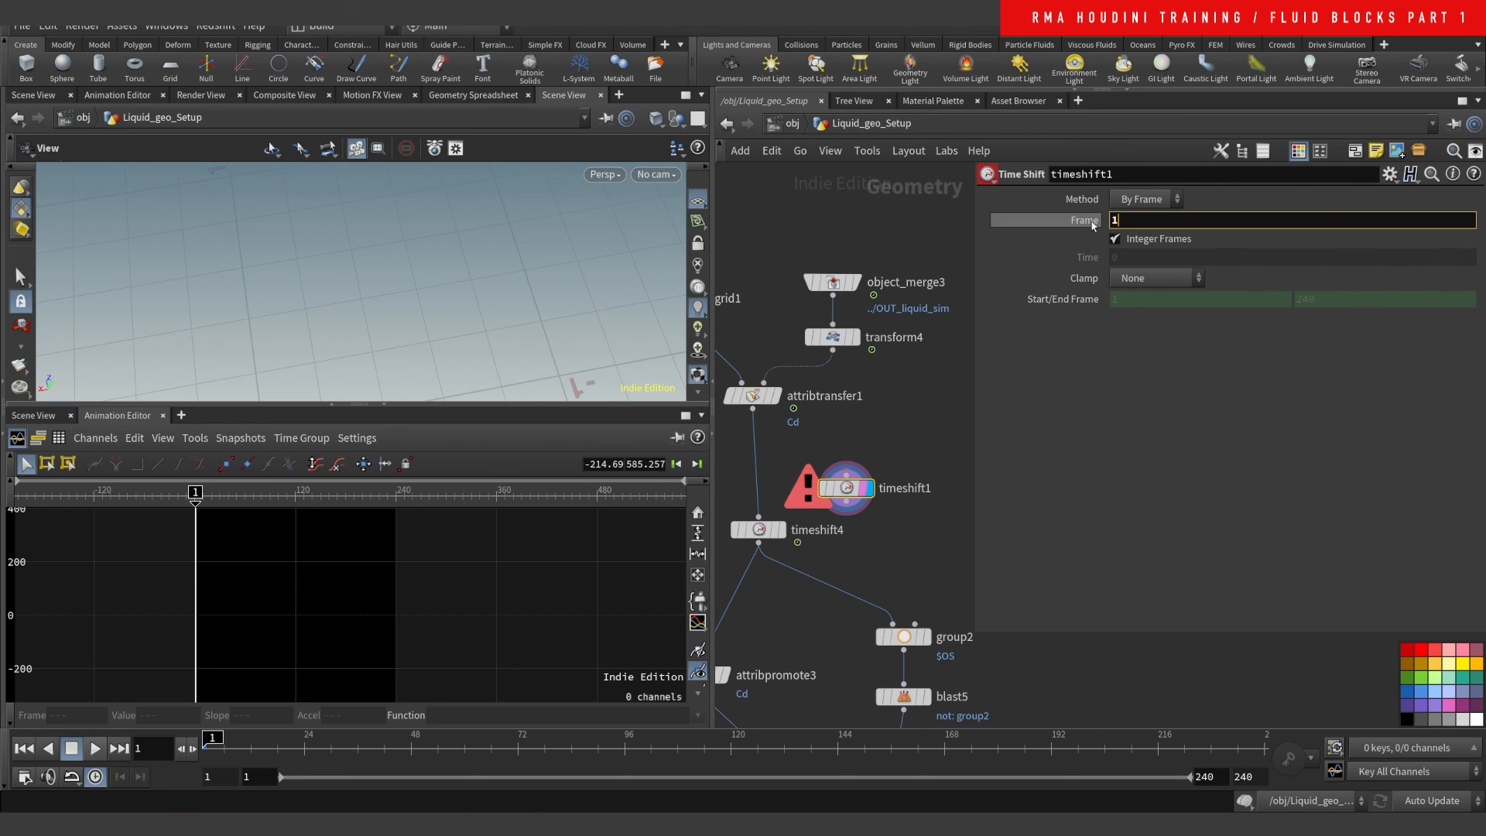
pyautogui.keyDown('alt'); pyautogui.click(1092, 225); pyautogui.keyUp('alt')
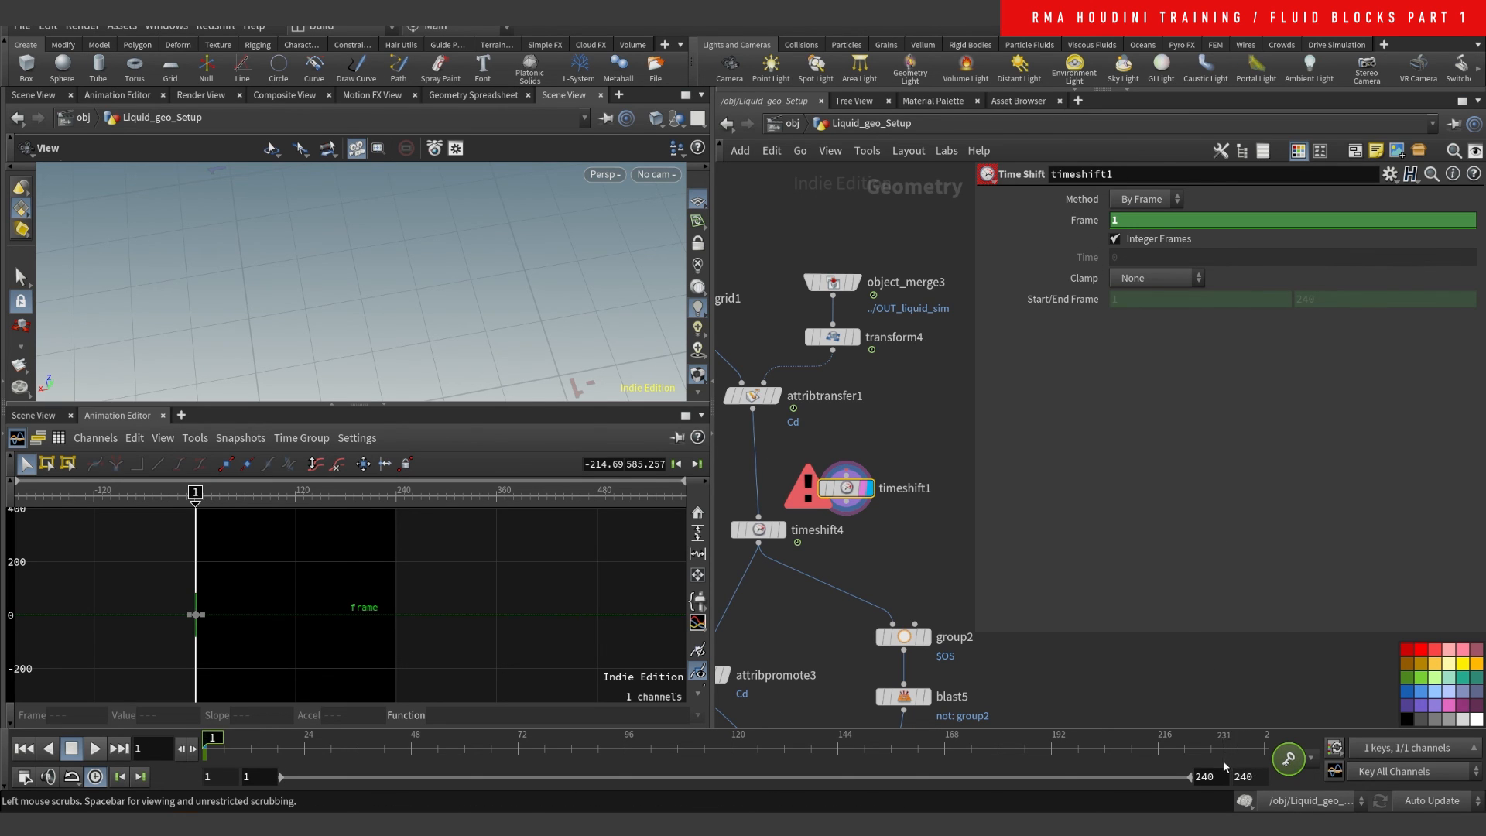
# - Keyframe timeshift1's Frame at 240 on timeline frame 240, and connect attribtransfer1 to the node's input
pyautogui.click(1265, 758)
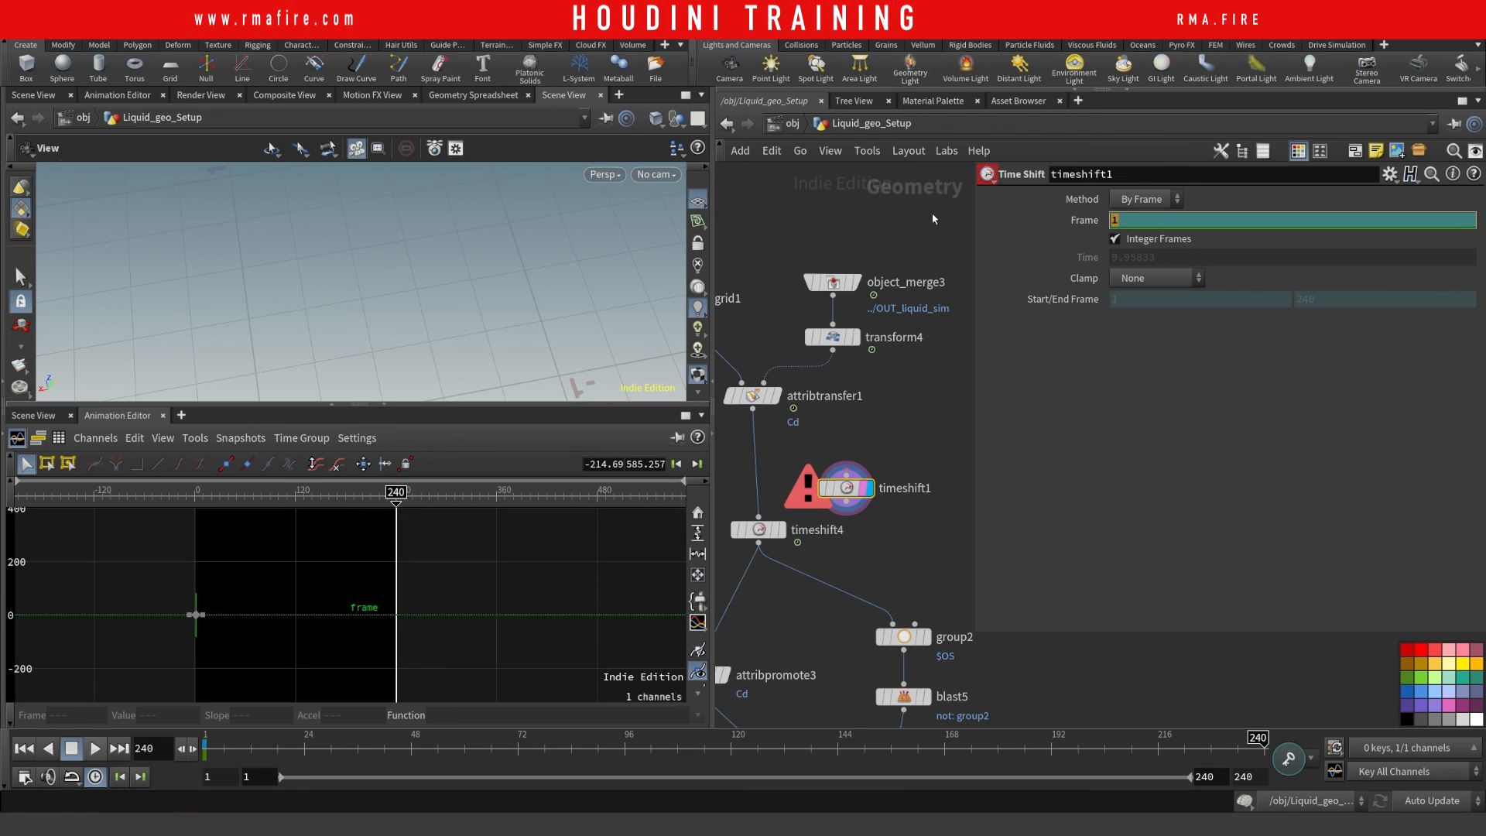
pyautogui.keyDown('alt'); pyautogui.click(1088, 223); pyautogui.keyUp('alt')
pyautogui.press('h')
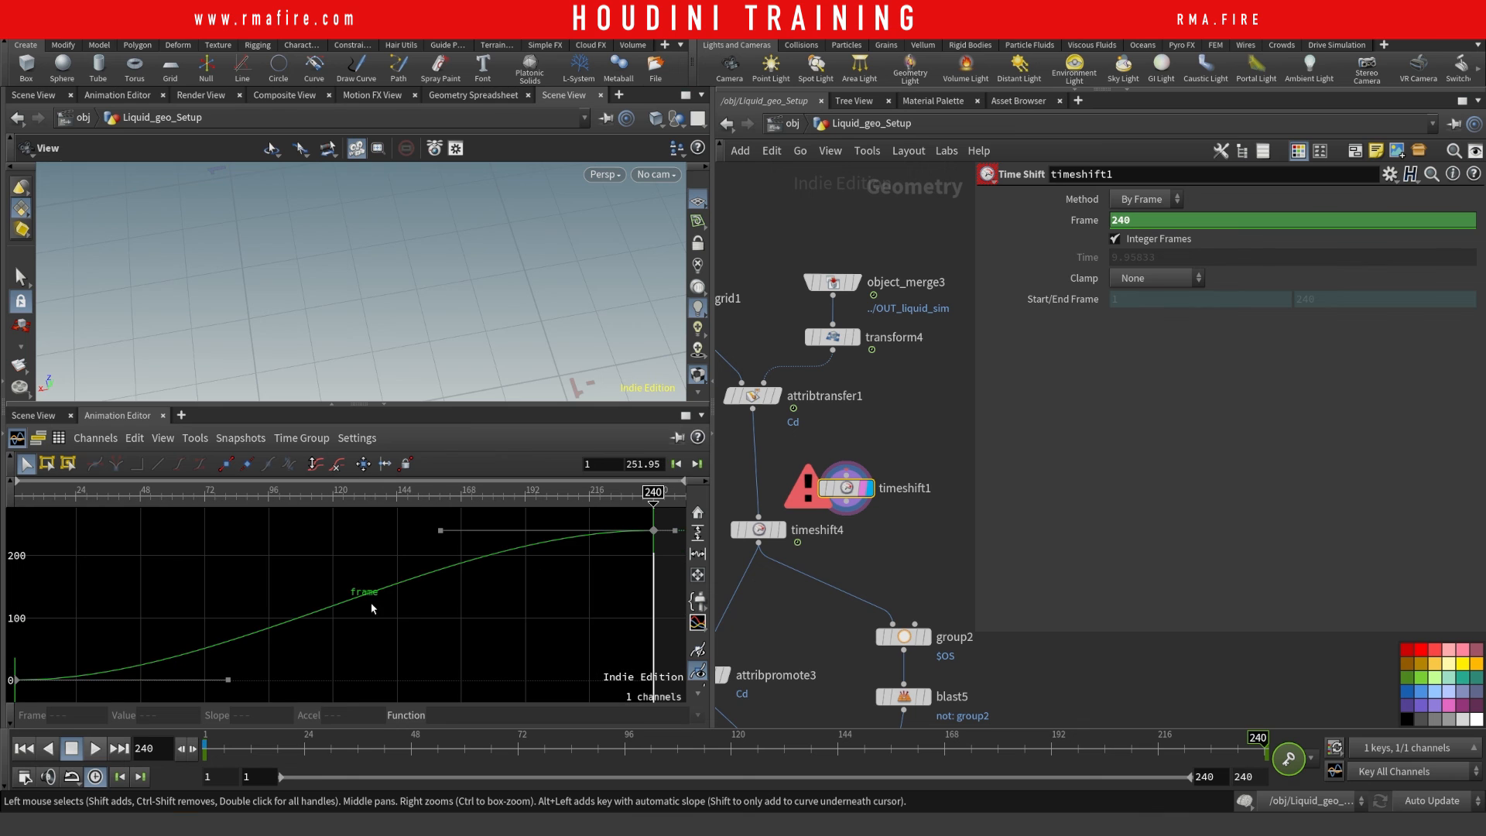
pyautogui.moveTo(372, 608); pyautogui.dragTo(231, 573, button='right')
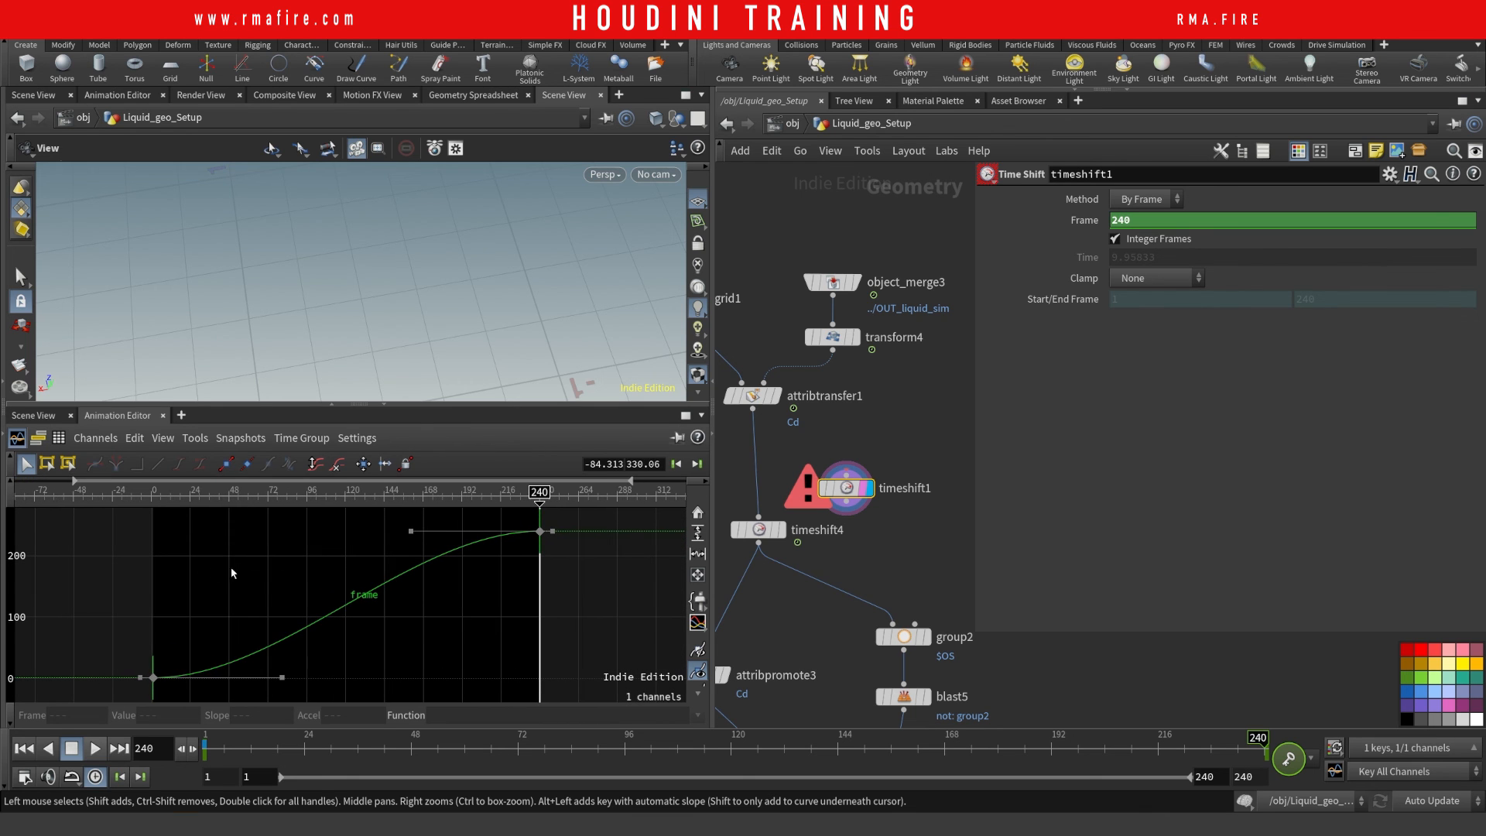
pyautogui.click(846, 468)
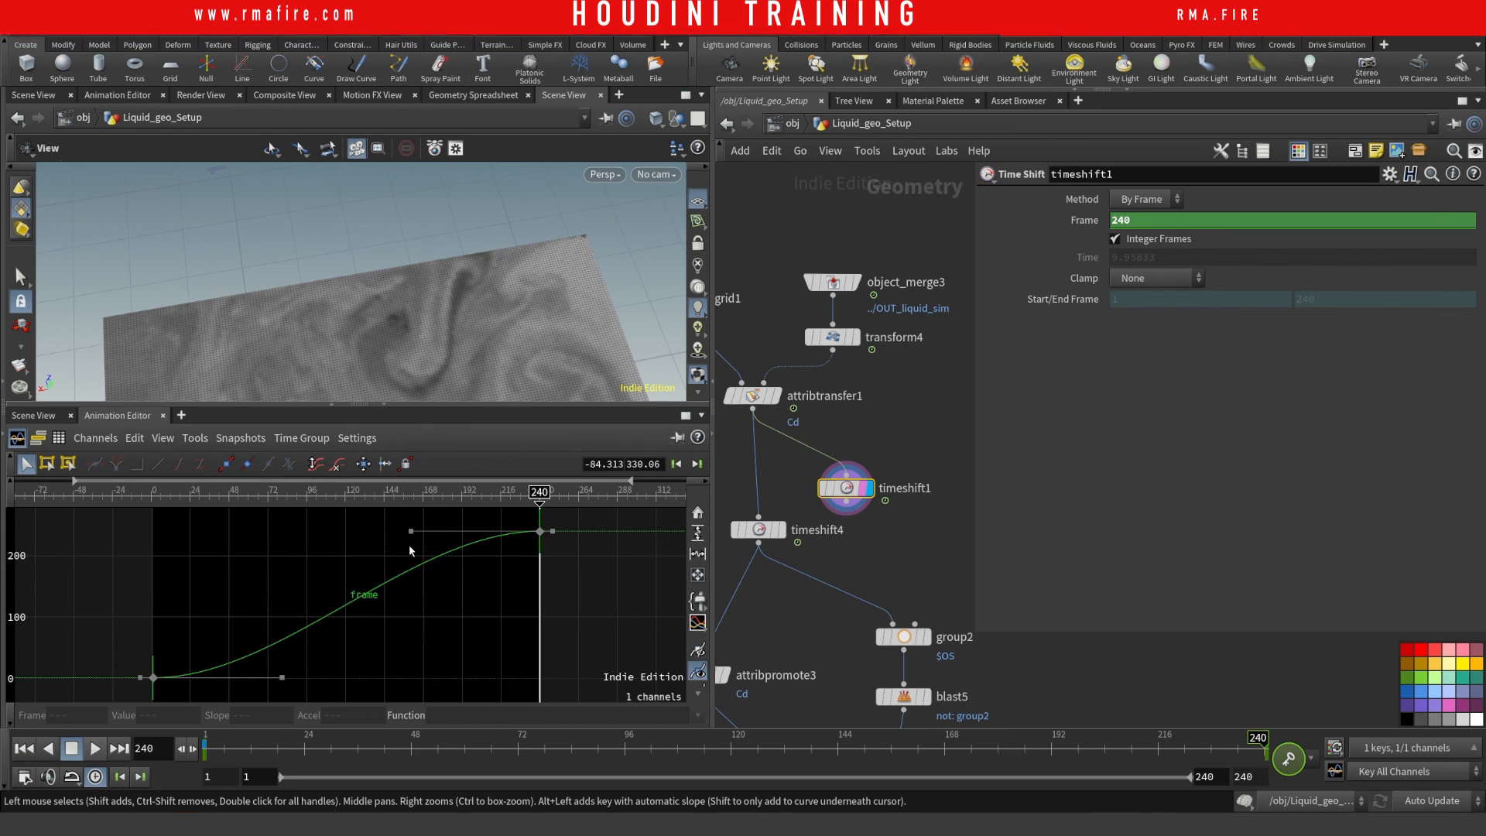
# - Lower the end key's incoming tangent handle on timeshift1's frame curve and bring the whole grid into view
pyautogui.moveTo(411, 531)
pyautogui.mouseDown()
pyautogui.moveTo(431, 605)
pyautogui.moveTo(424, 557)
pyautogui.mouseUp()
pyautogui.moveTo(432, 299); pyautogui.dragTo(326, 374, button='right')
pyautogui.moveTo(411, 327); pyautogui.dragTo(434, 310, button='right')
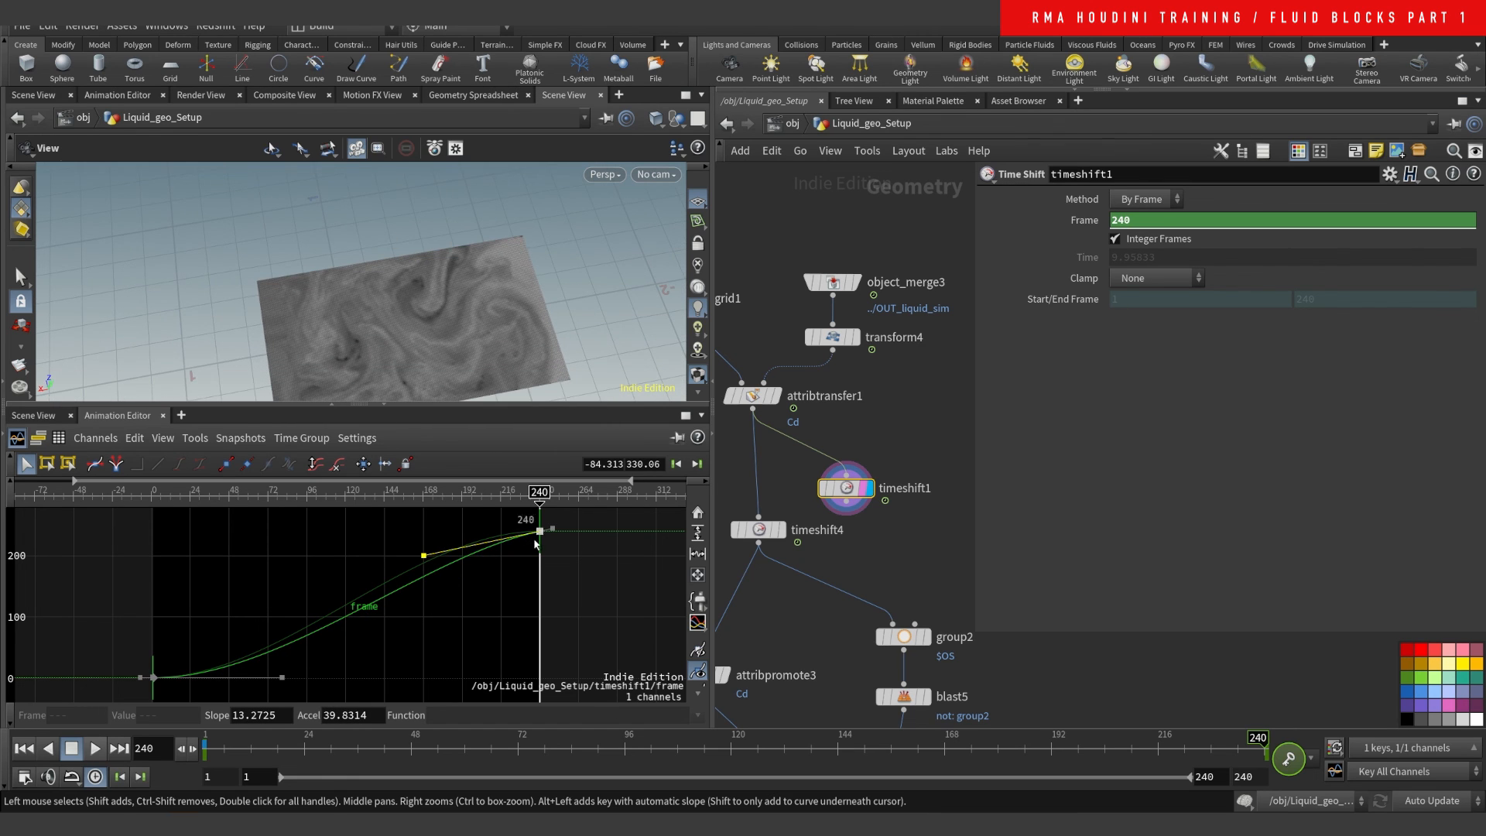
# - Slow the retime by moving the curve's end key to about frame 332 and shortening the start key's tangent handle
pyautogui.moveTo(535, 550); pyautogui.dragTo(461, 548)
pyautogui.moveTo(539, 493); pyautogui.dragTo(352, 493)
pyautogui.moveTo(466, 531); pyautogui.dragTo(689, 531)
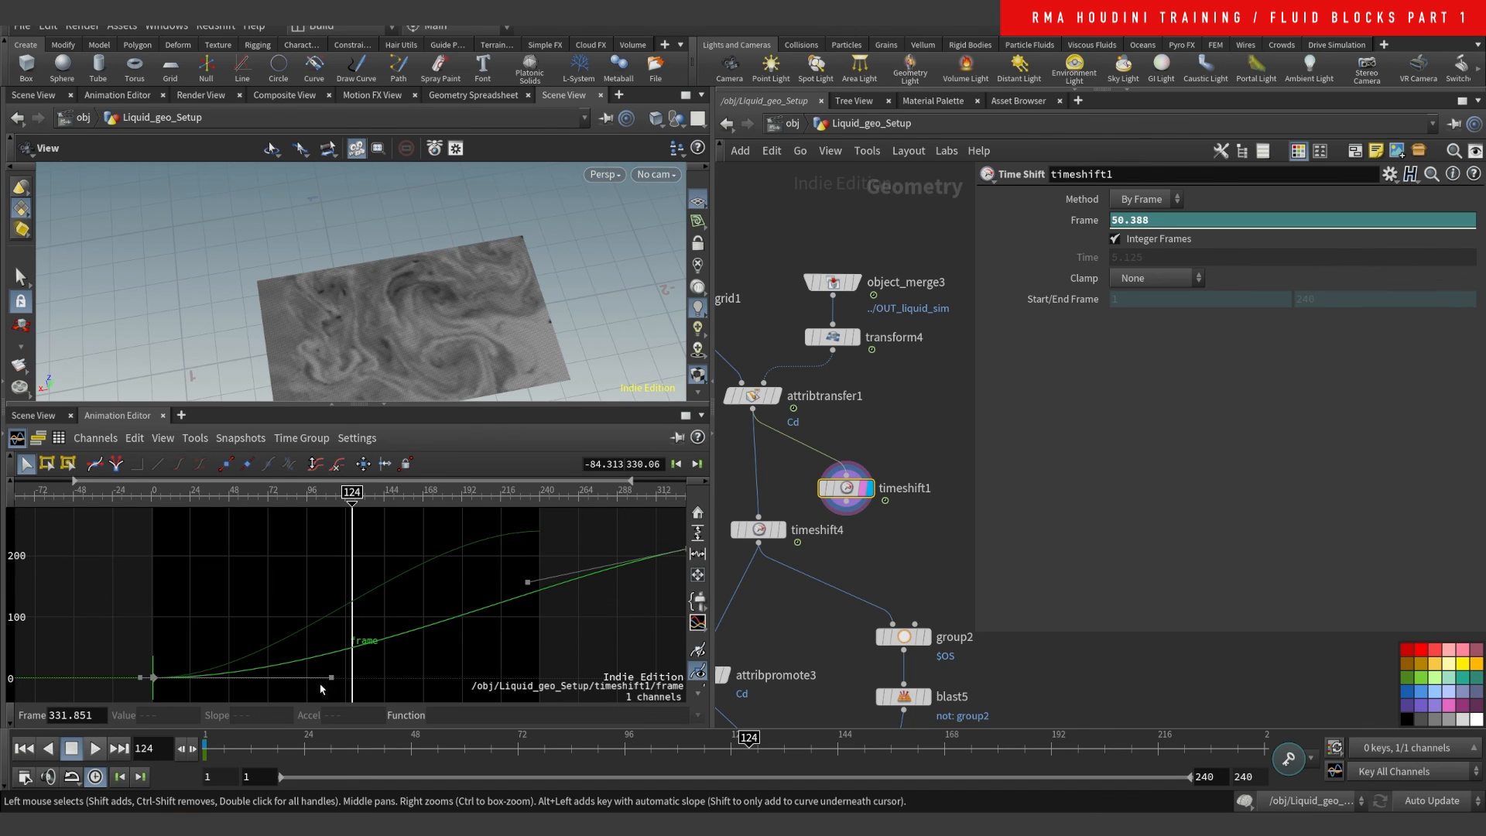
pyautogui.moveTo(333, 679); pyautogui.dragTo(195, 676)
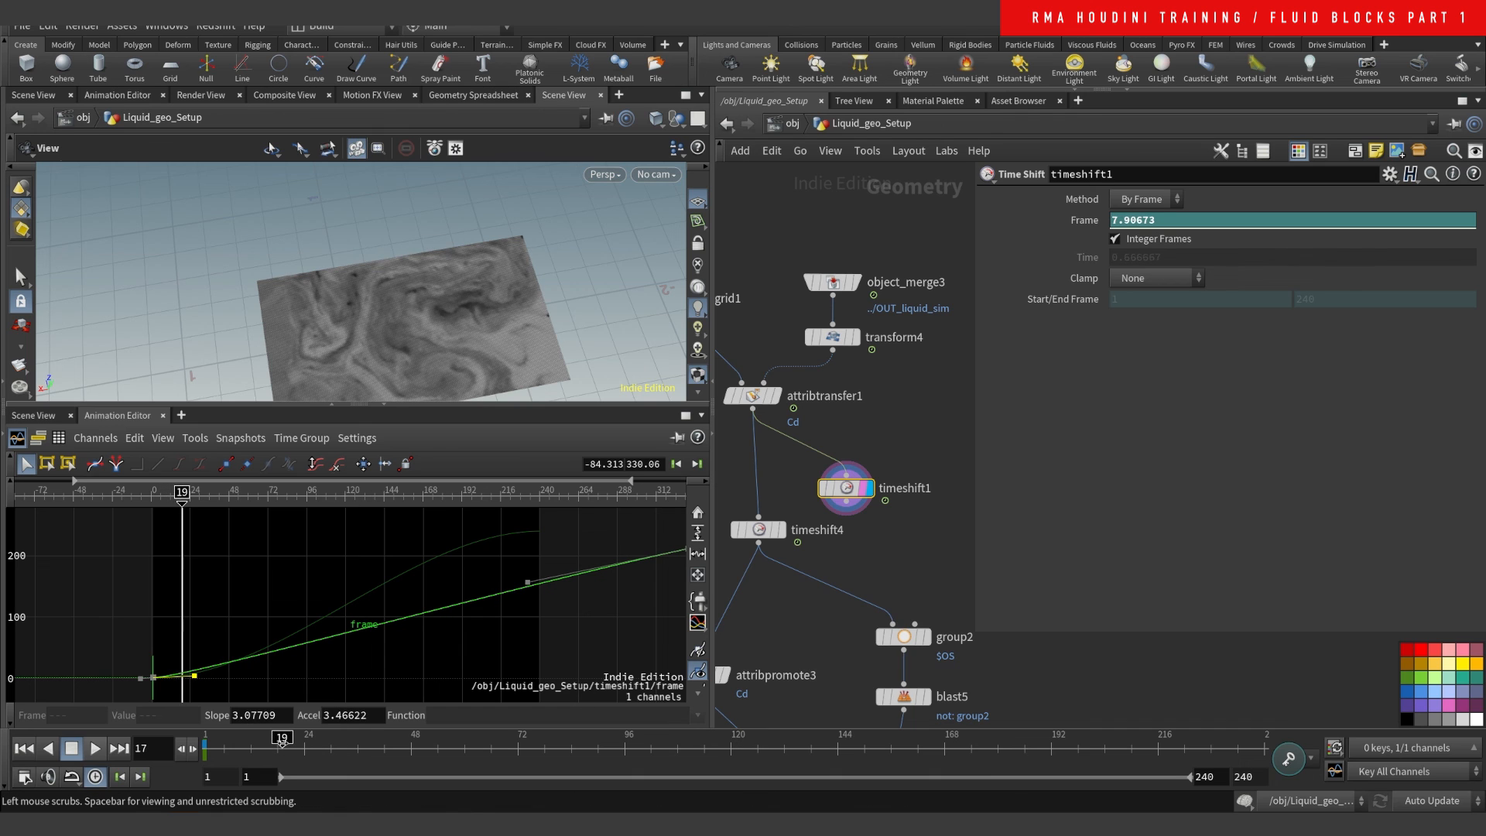